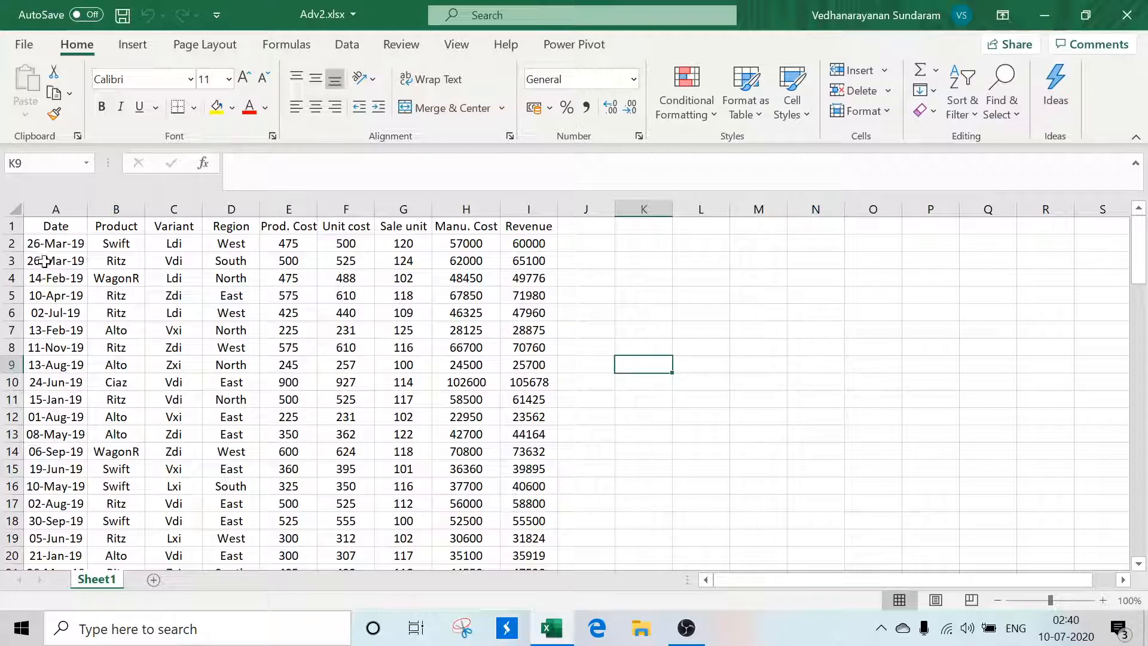
# Step: Examine the column headings of the car sales data, from Date through Manu. Cost
pyautogui.click(64, 227)
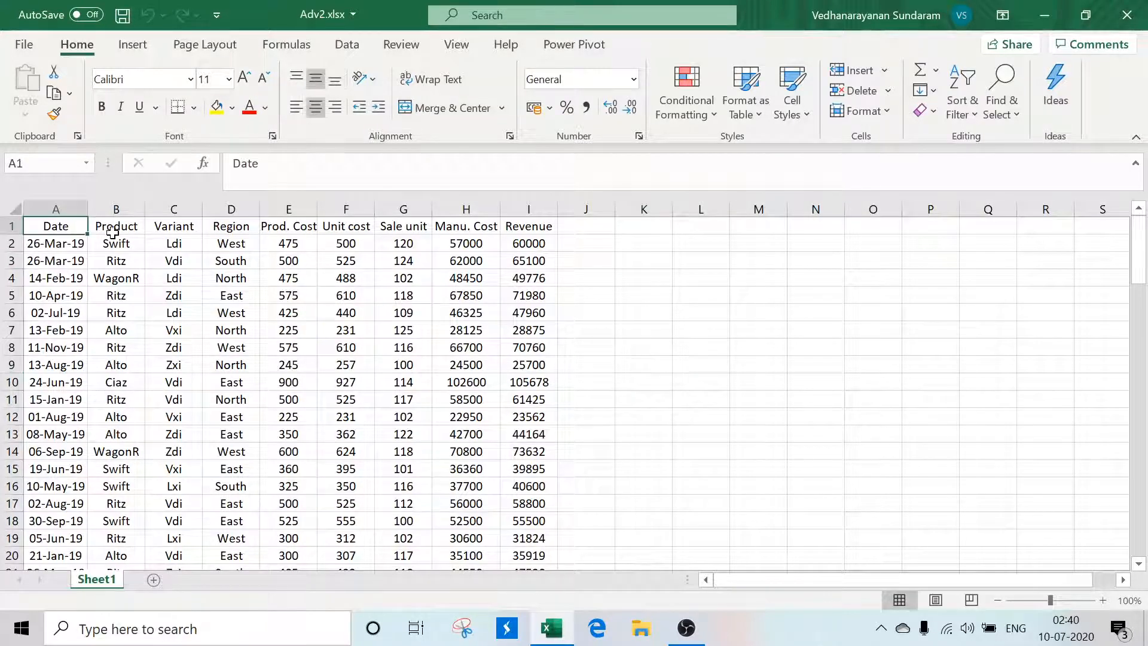
pyautogui.click(118, 228)
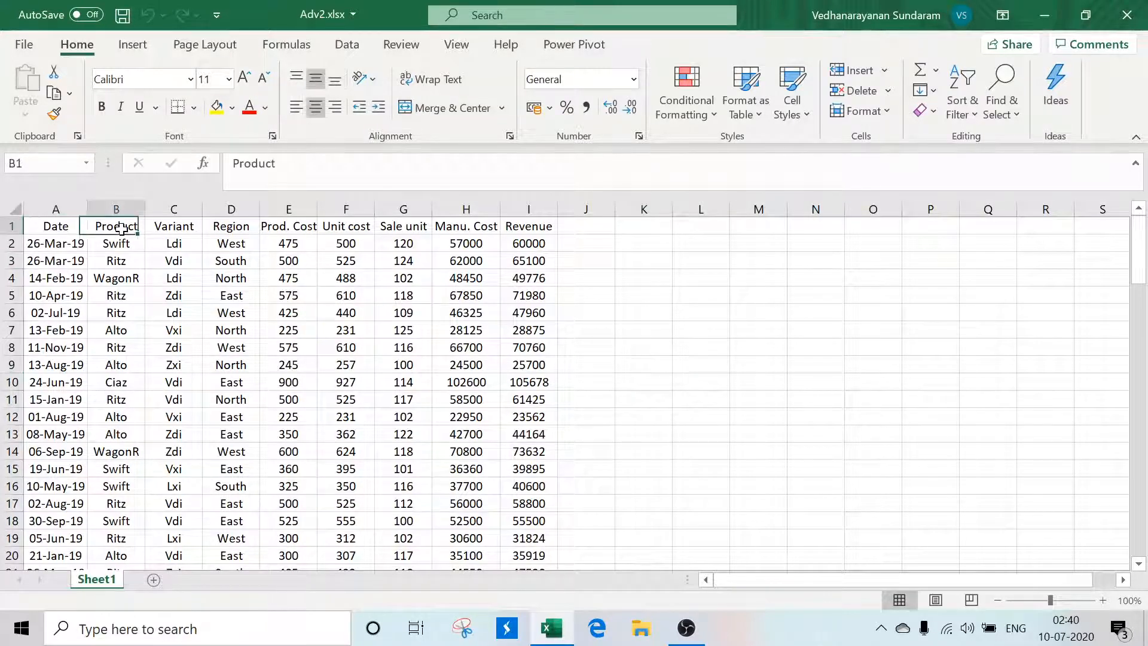
pyautogui.click(177, 227)
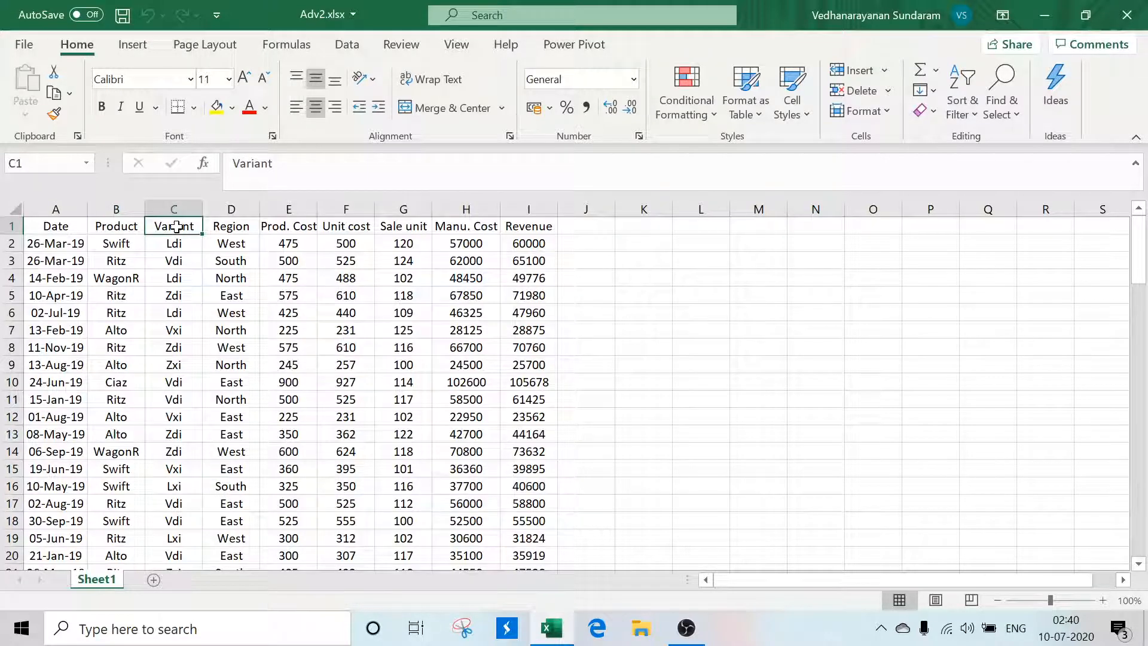
pyautogui.click(228, 228)
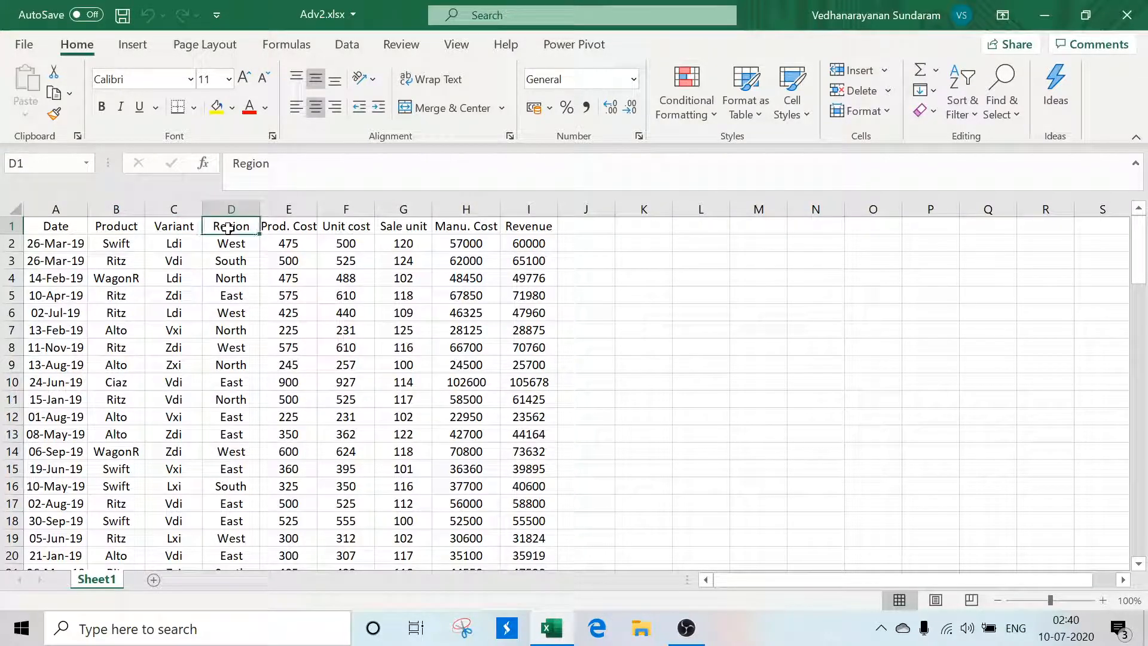
pyautogui.click(302, 223)
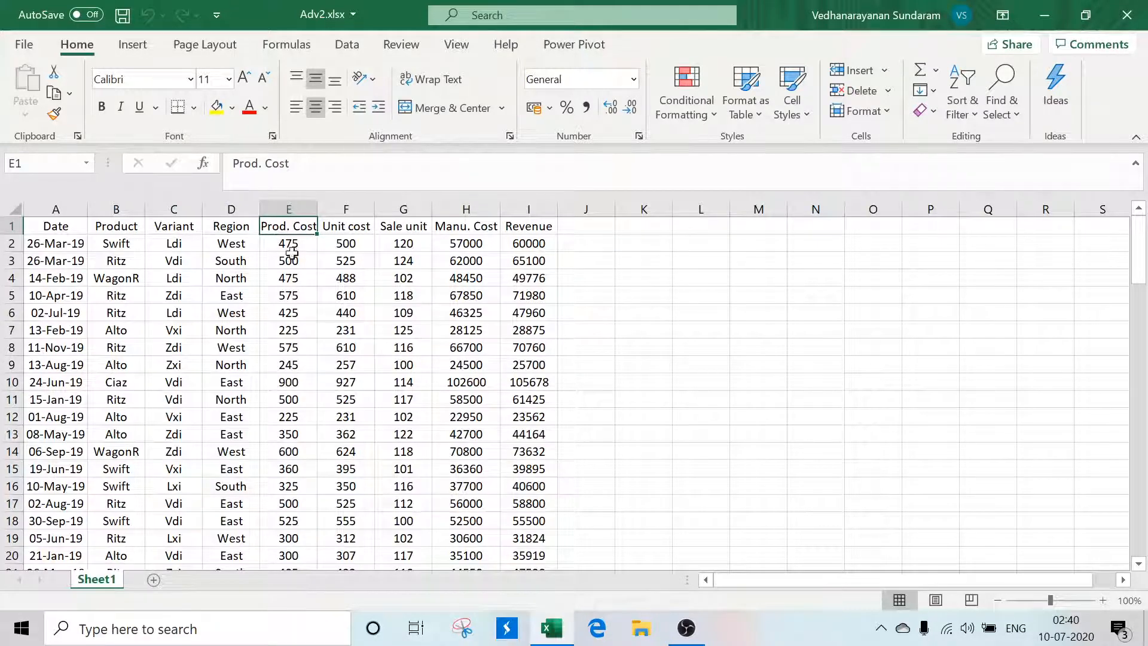
pyautogui.click(356, 228)
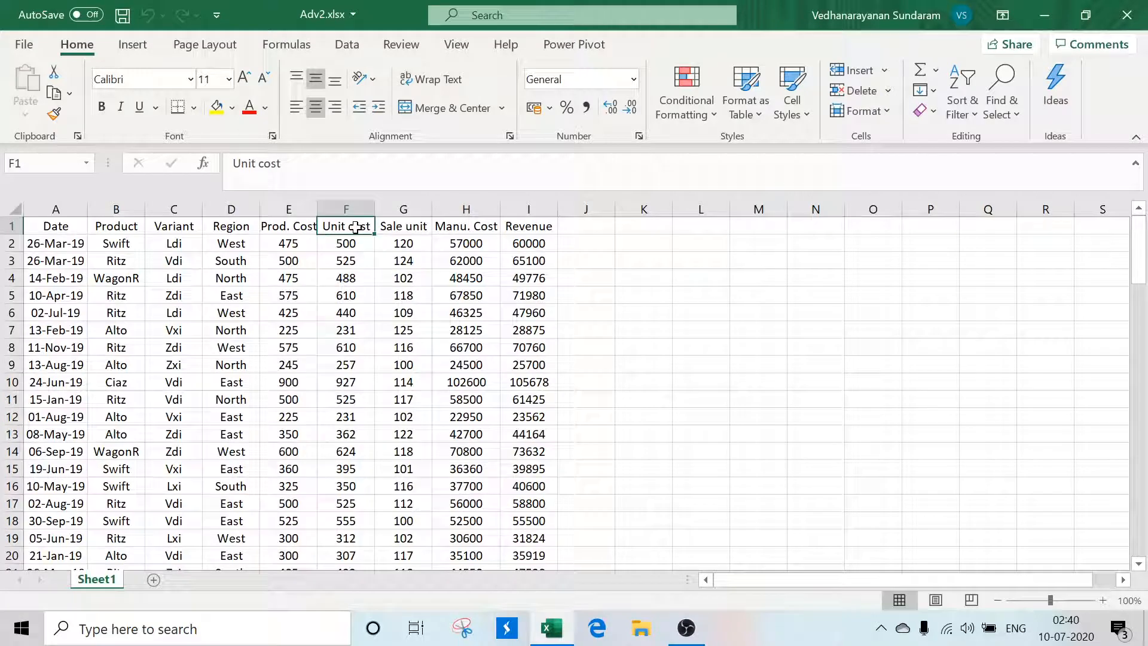
pyautogui.click(417, 228)
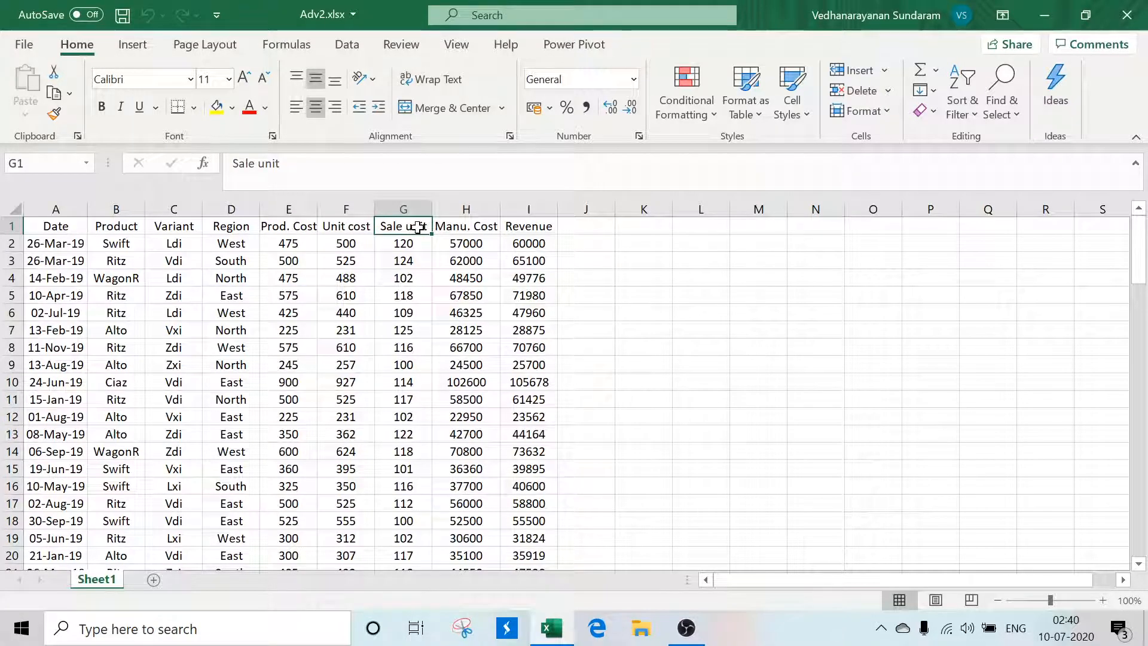
pyautogui.click(466, 227)
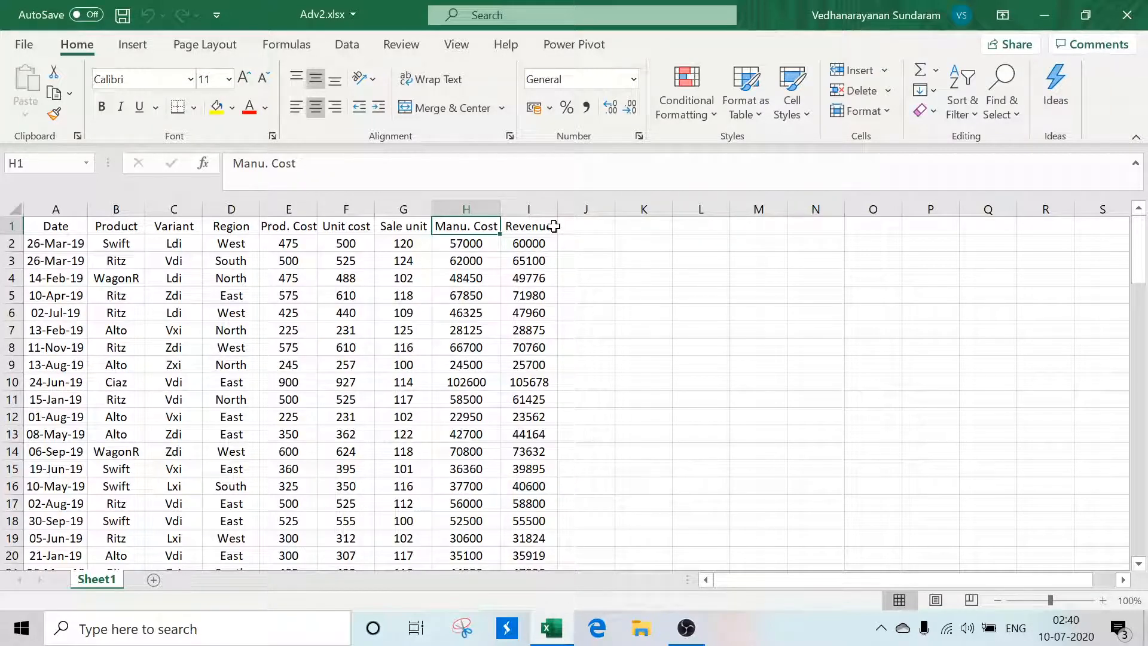
# Step: Select the complete sales data A1:I99 including its headings and start creating a PivotTable from it
pyautogui.click(60, 227)
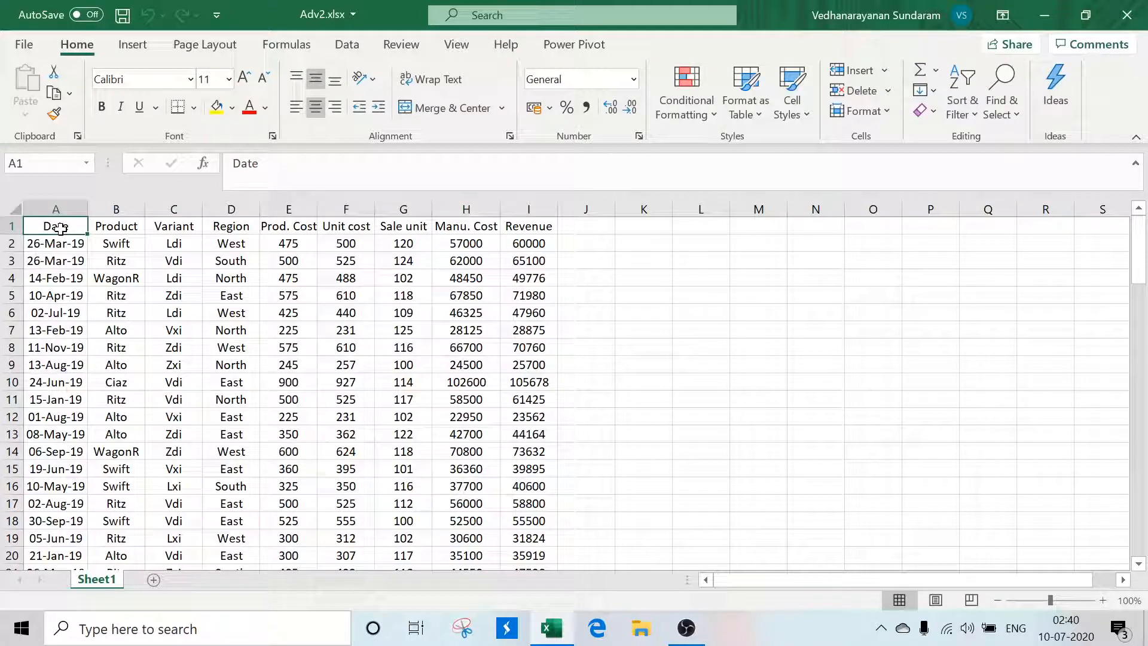
pyautogui.hotkey('ctrl', 'shift', 'Down')
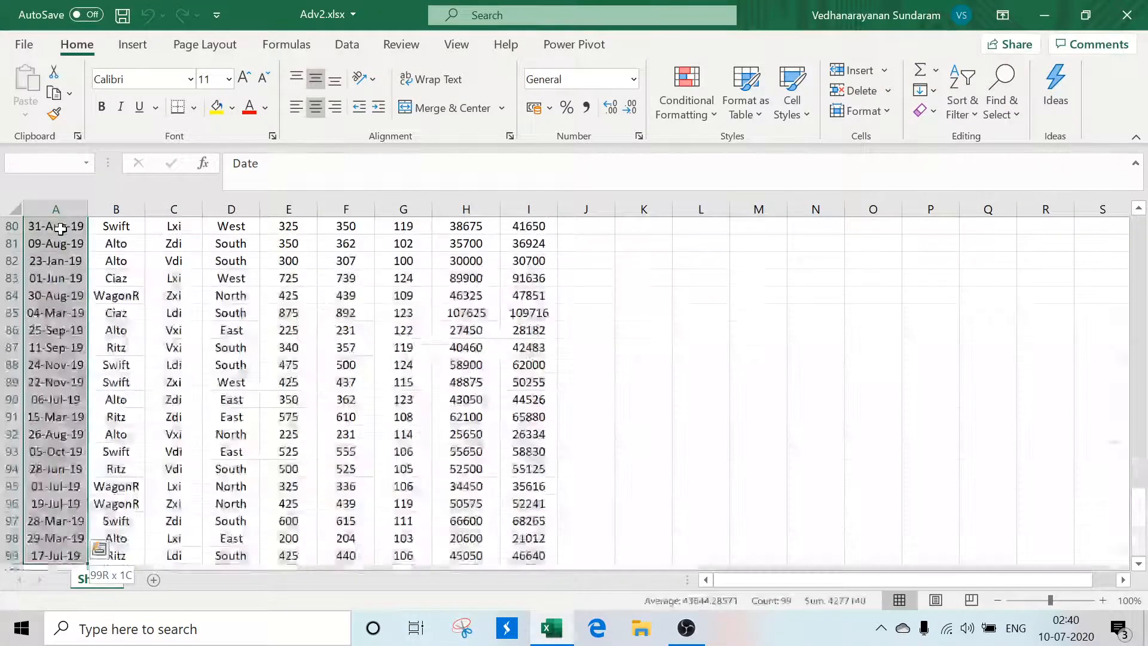
pyautogui.hotkey('ctrl', 'shift', 'Right')
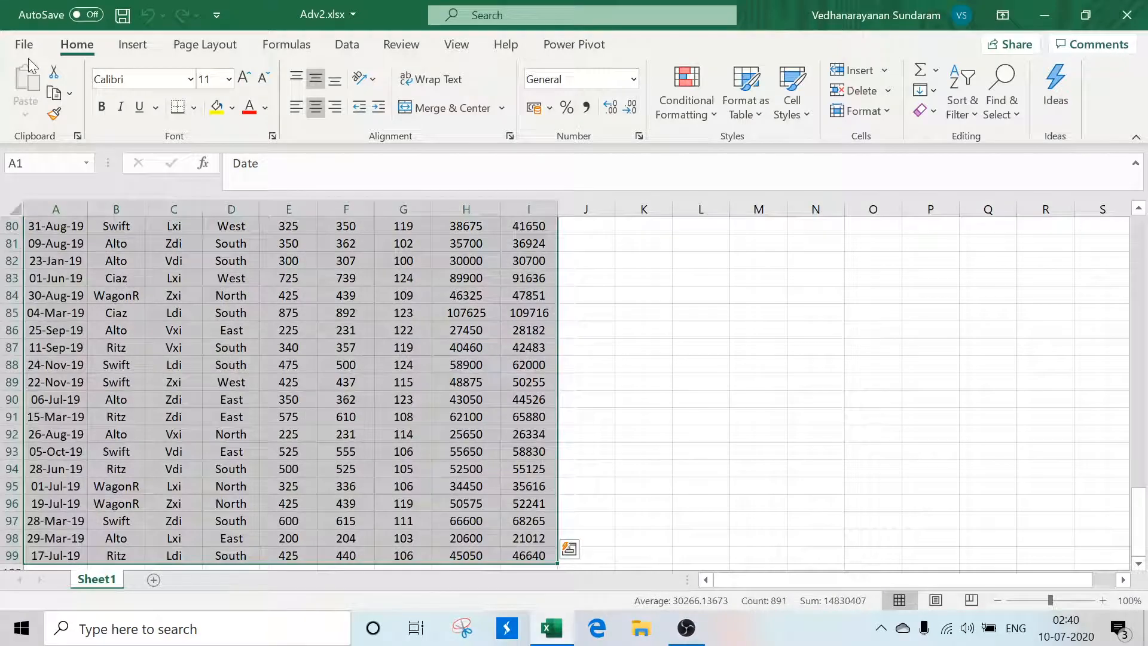
pyautogui.click(142, 45)
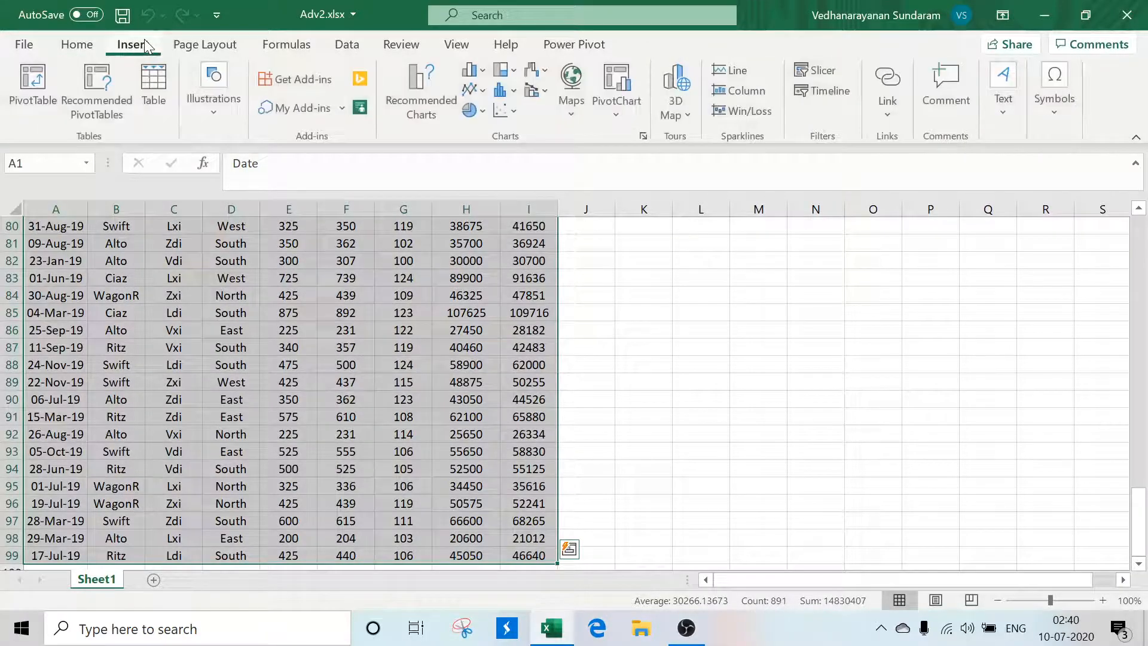
pyautogui.click(38, 95)
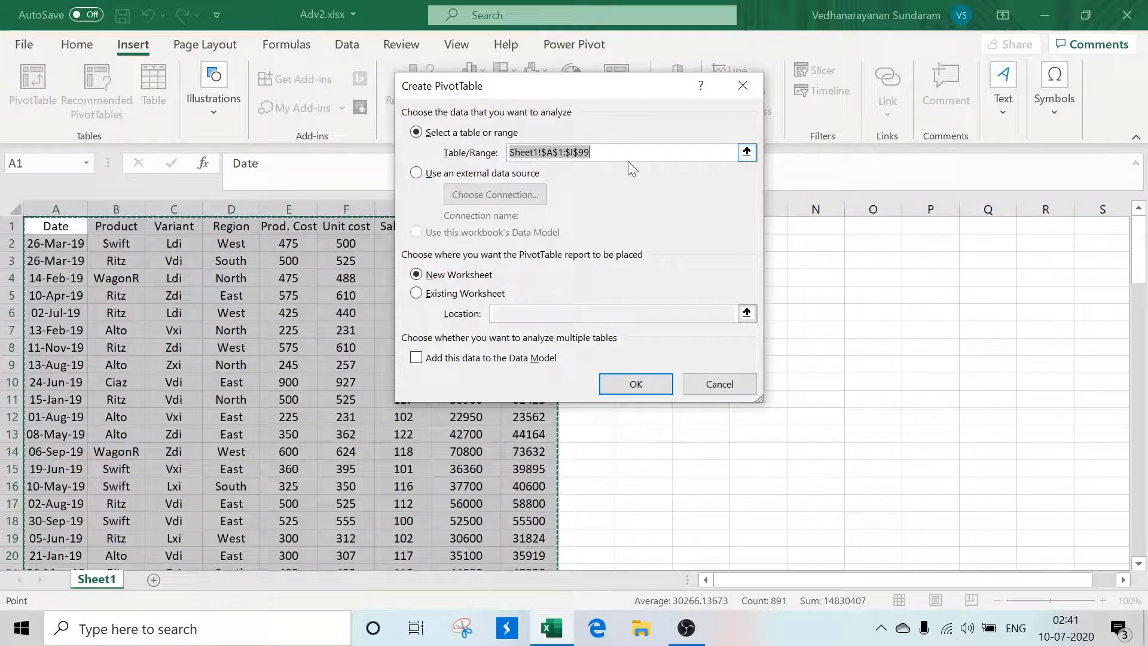
pyautogui.click(458, 296)
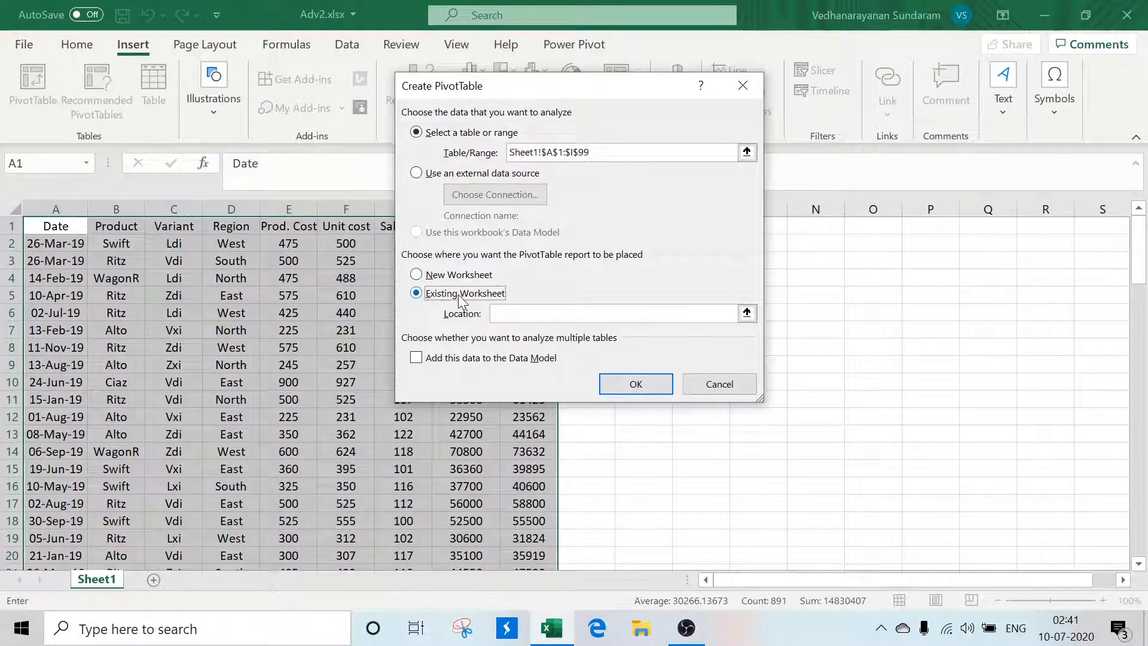
pyautogui.click(747, 313)
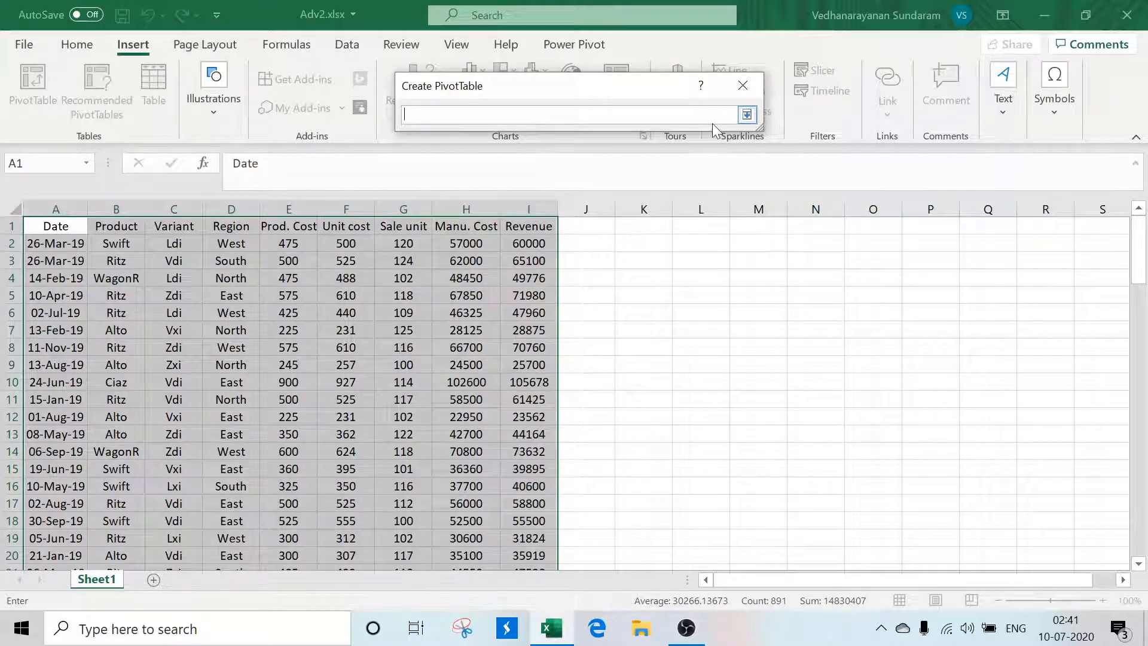
pyautogui.click(747, 115)
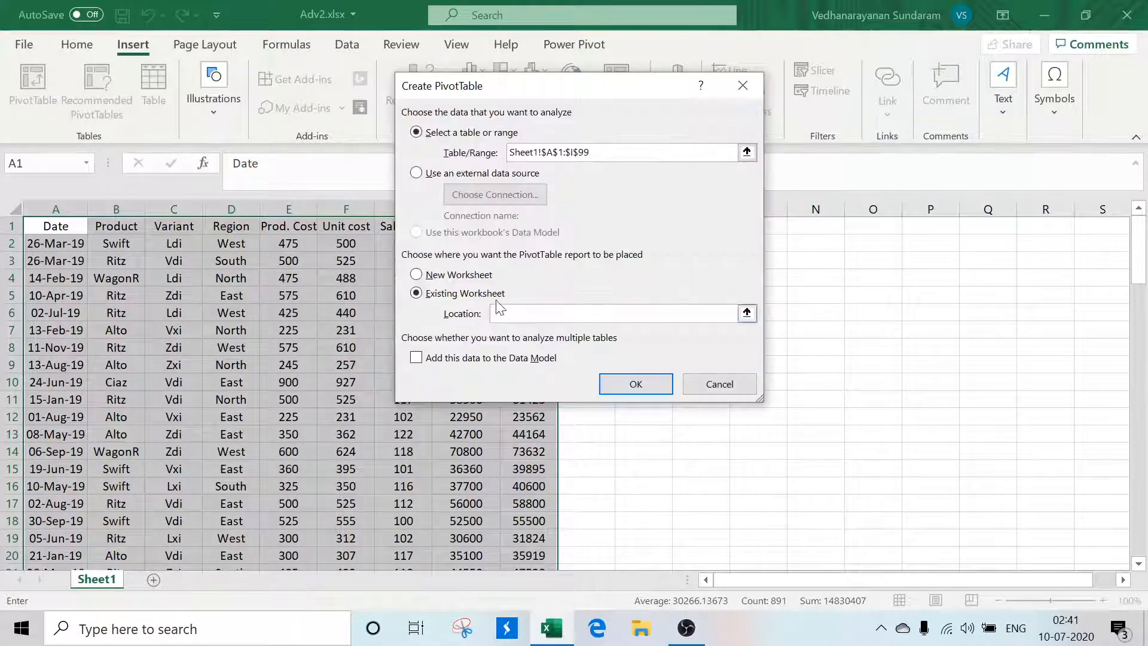
pyautogui.click(448, 276)
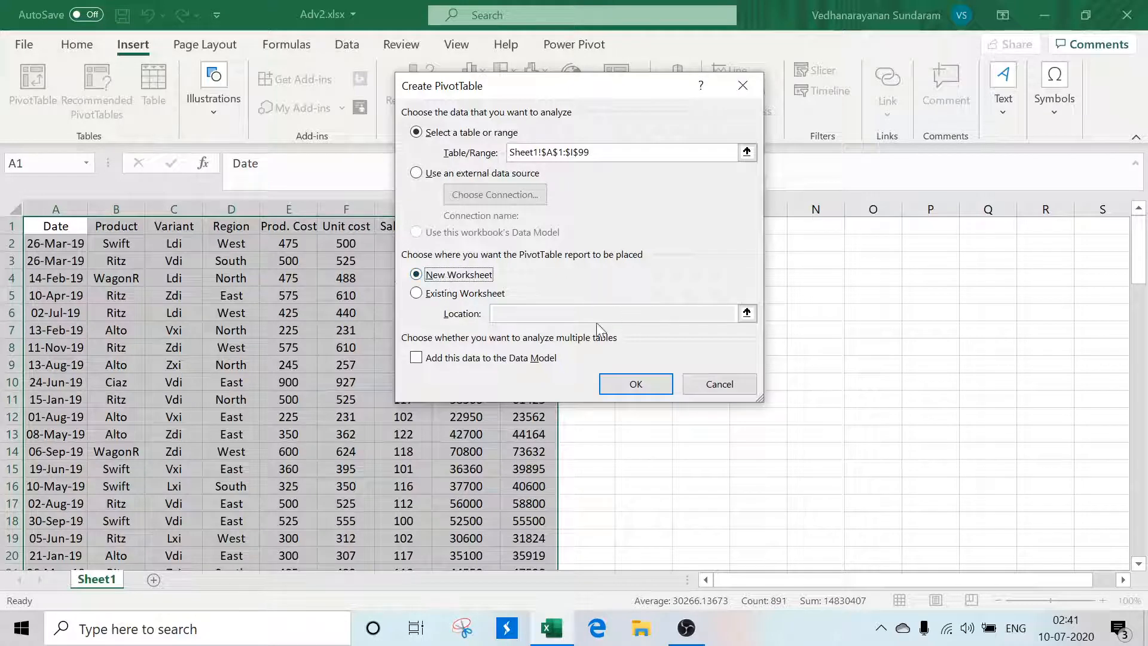
# Step: Create the PivotTable on a new worksheet, with Product as the rows and the sum of Revenue as the values
pyautogui.click(629, 384)
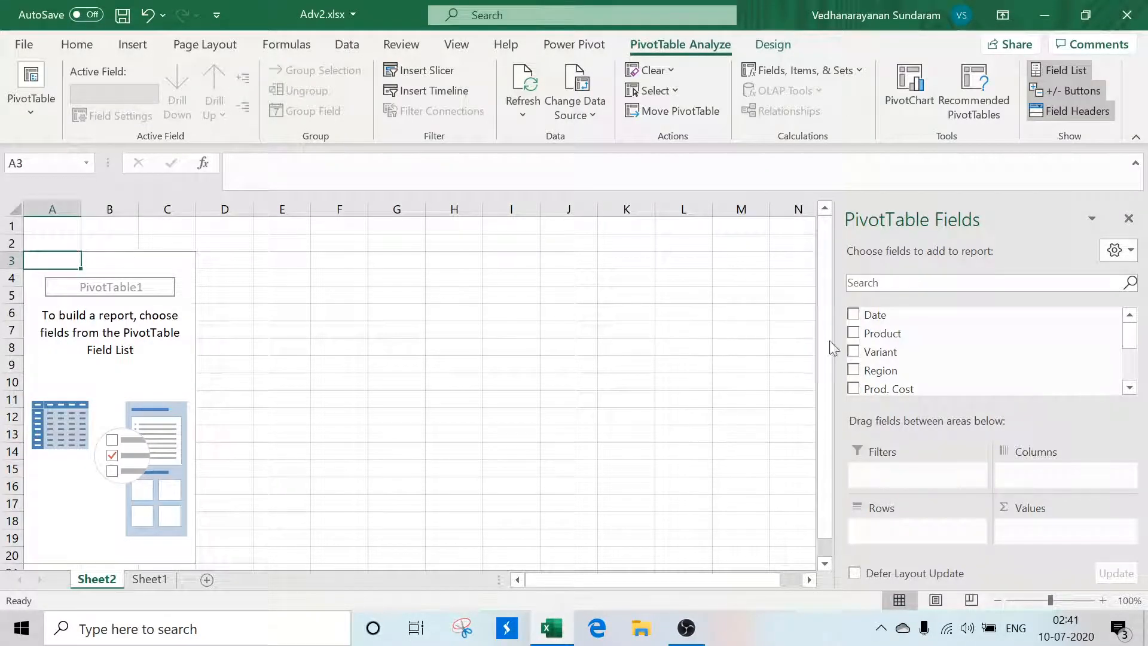
pyautogui.moveTo(910, 333); pyautogui.dragTo(904, 534)
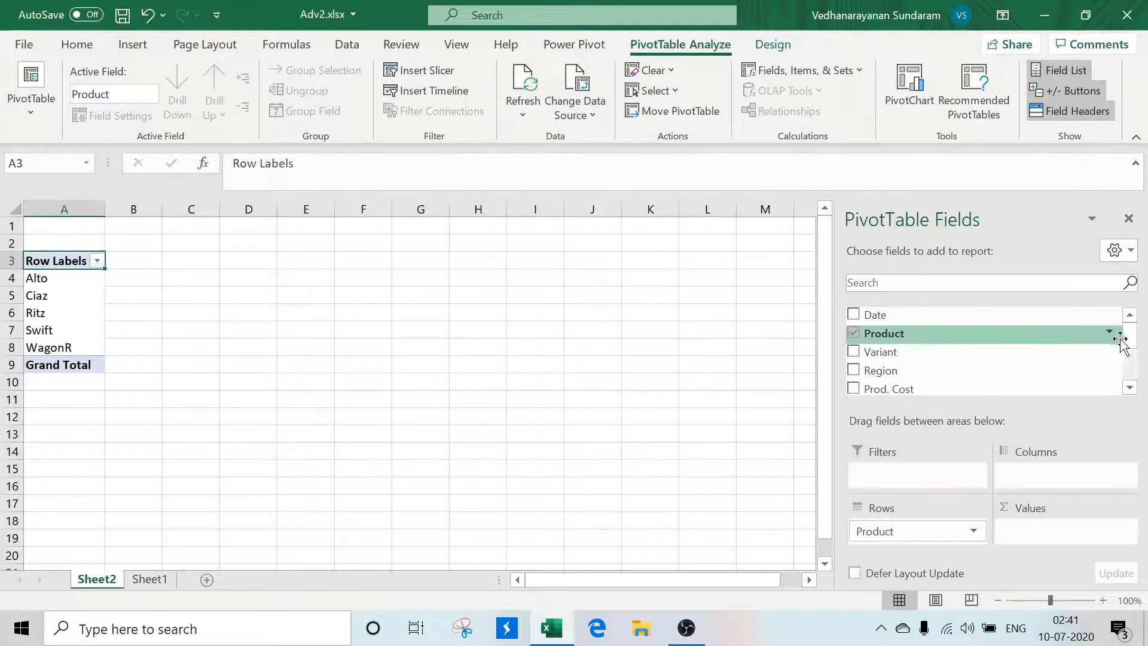
pyautogui.scroll(-3, 1113, 347)
pyautogui.moveTo(879, 361); pyautogui.dragTo(1052, 530)
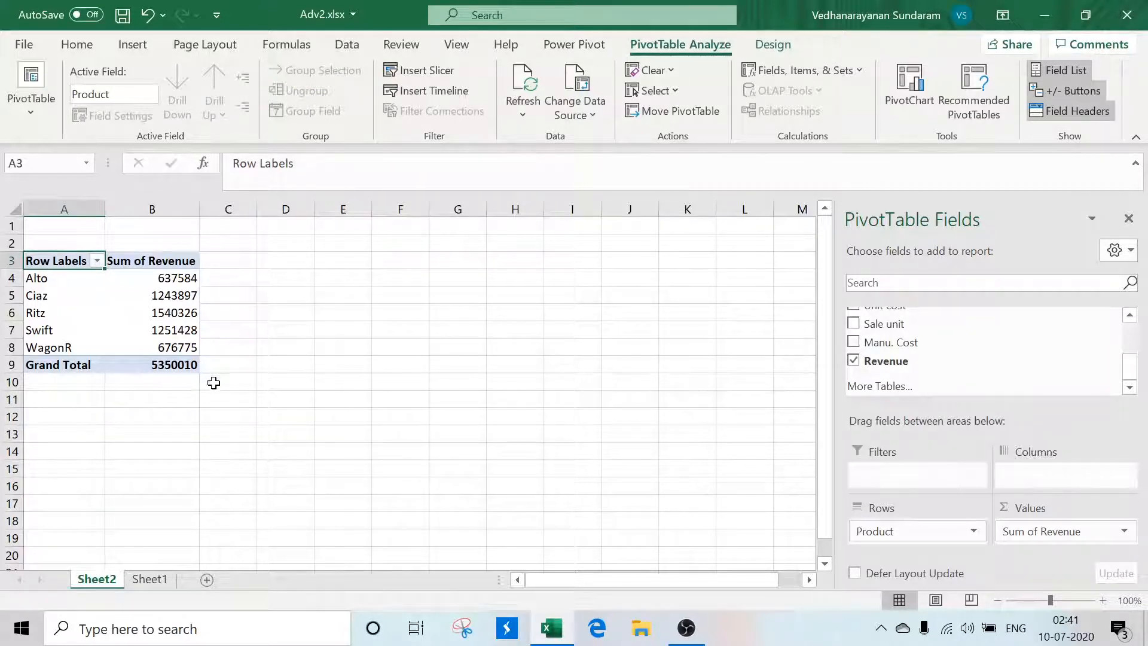
# Step: Examine the summed revenue of the individual products Alto, Ciaz and Ritz in the PivotTable
pyautogui.click(189, 396)
pyautogui.moveTo(45, 278); pyautogui.dragTo(169, 274)
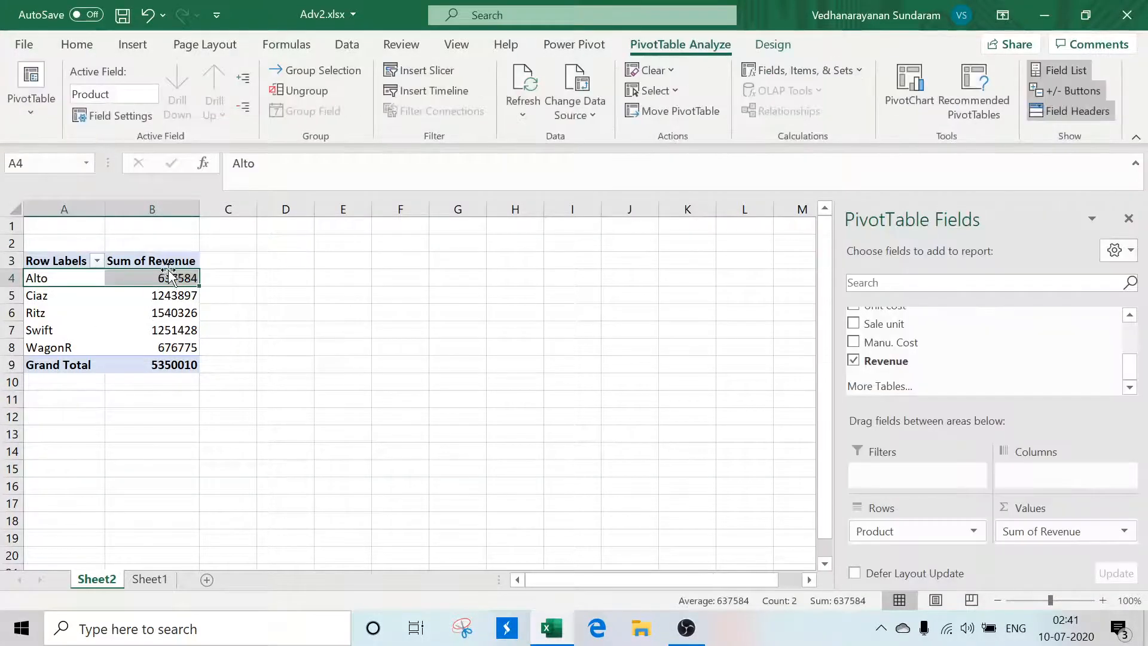
pyautogui.click(170, 277)
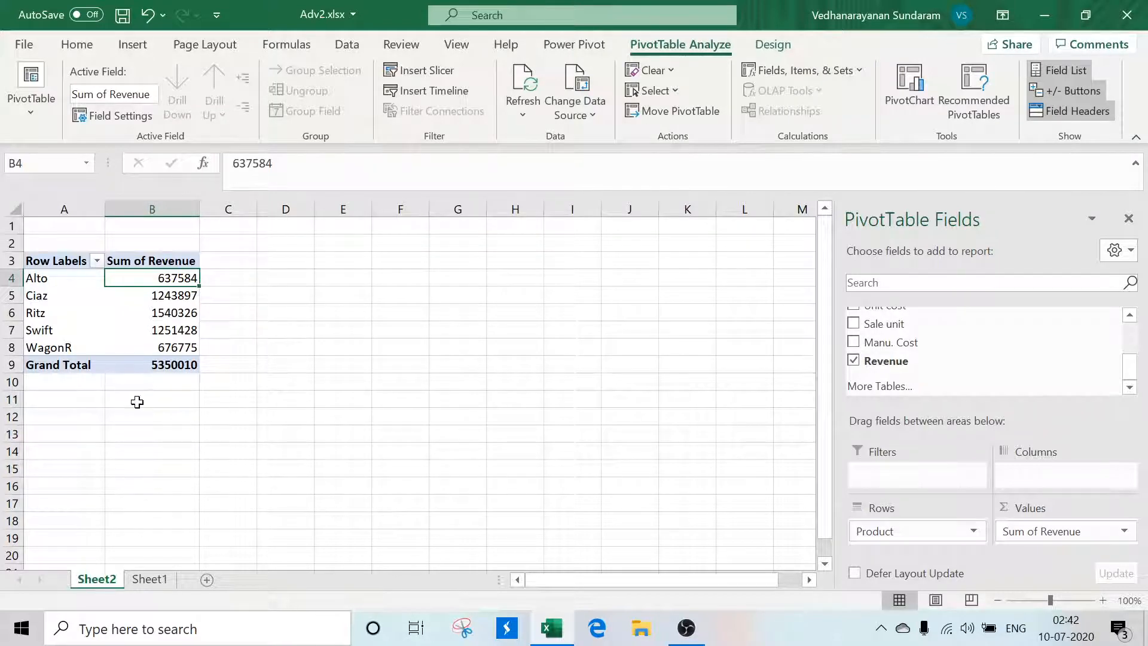
pyautogui.click(35, 303)
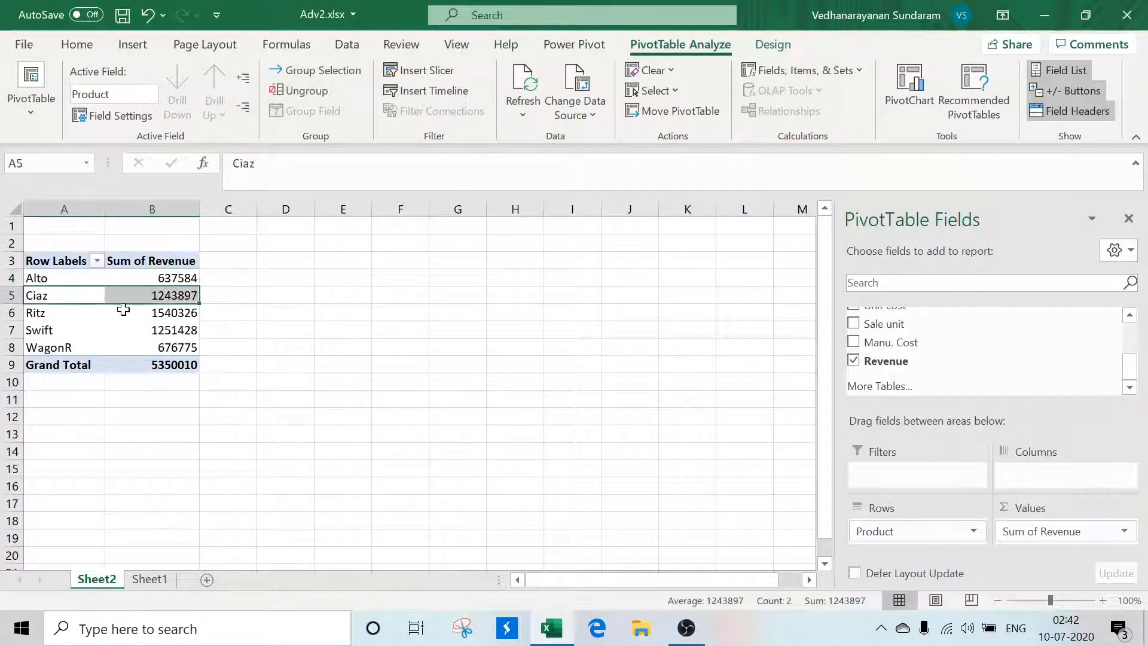
pyautogui.click(138, 313)
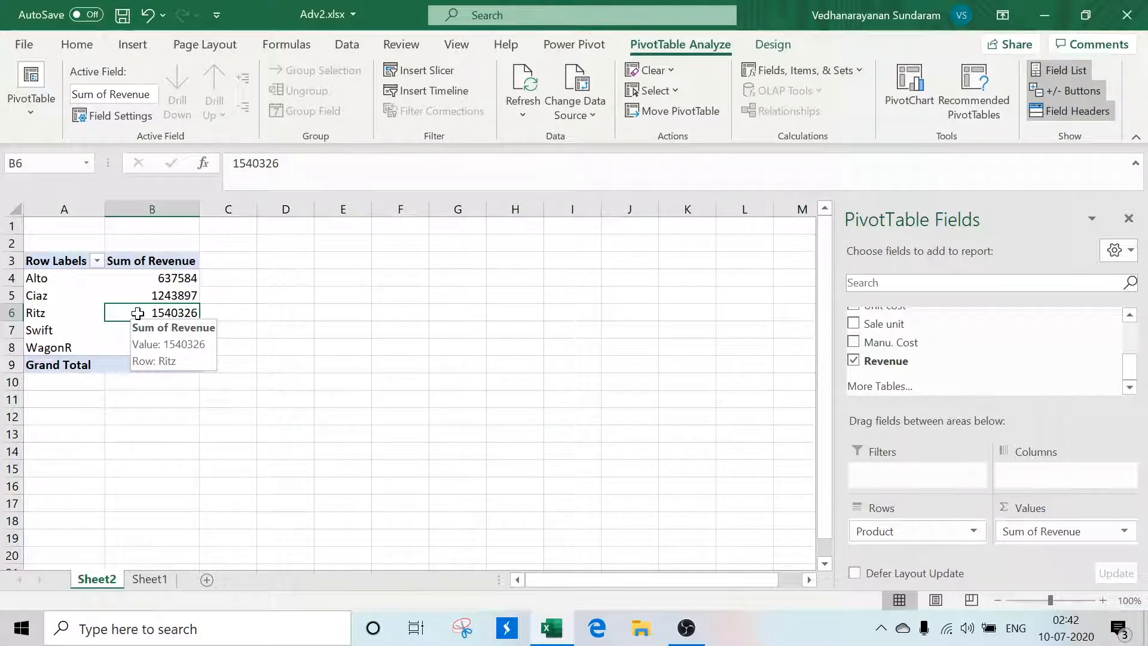
pyautogui.click(352, 275)
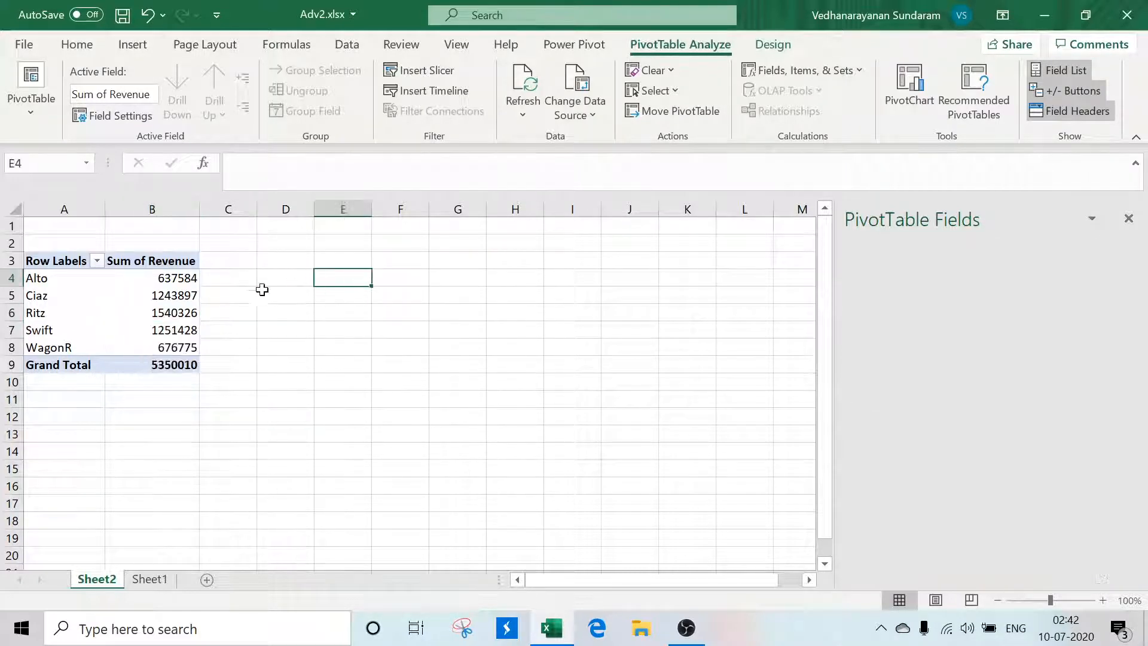
pyautogui.click(33, 295)
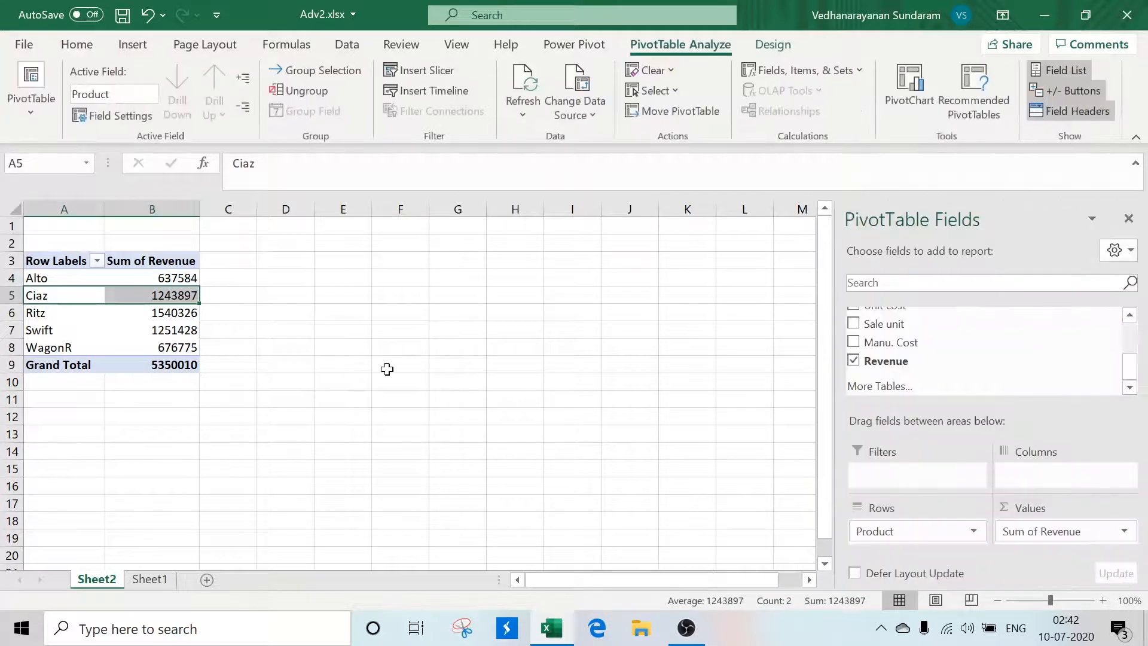
pyautogui.click(651, 379)
pyautogui.click(179, 293)
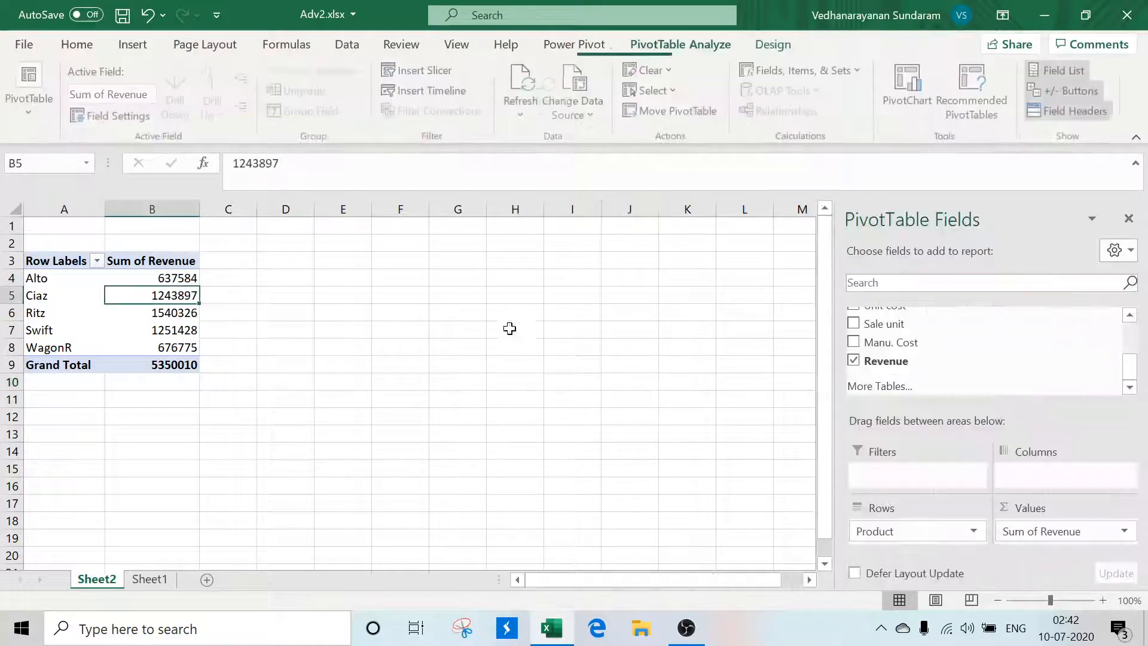
# Step: Add Date as a report filter to the PivotTable and filter it to 02-Jan-19
pyautogui.moveTo(1131, 372); pyautogui.dragTo(1137, 325)
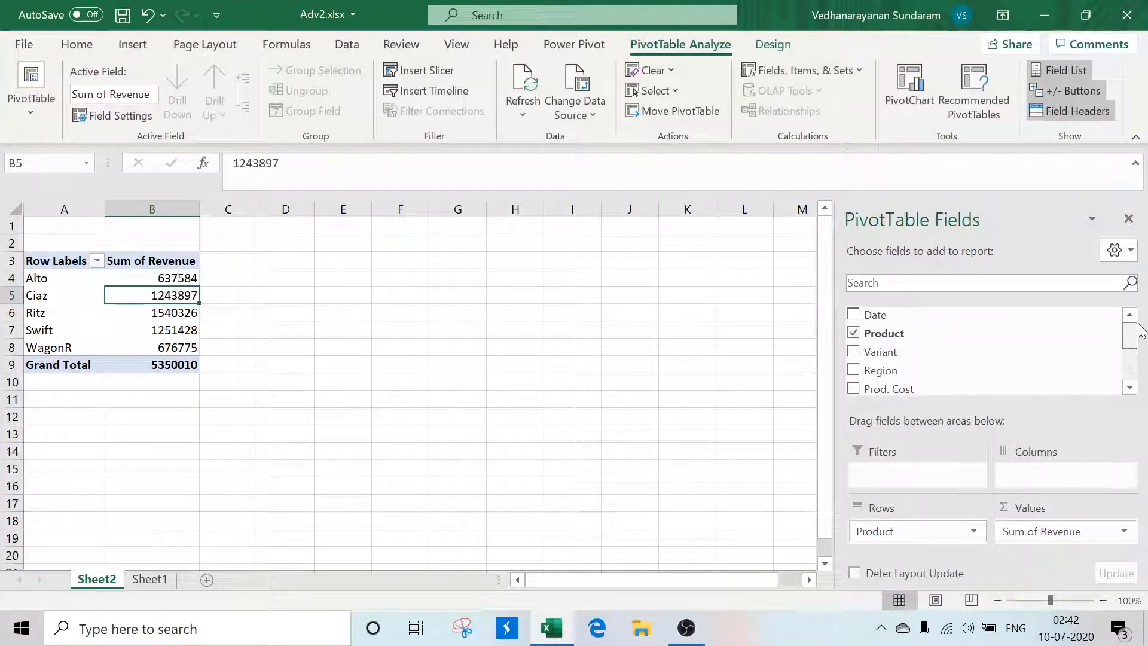
pyautogui.moveTo(902, 315); pyautogui.dragTo(909, 488)
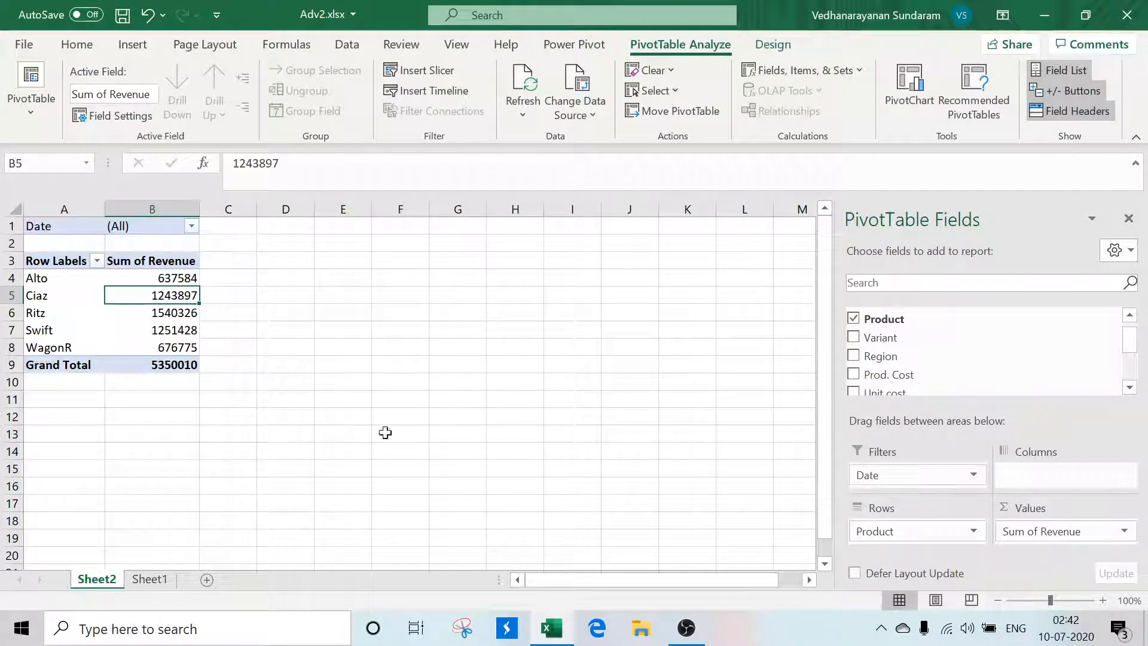
pyautogui.click(192, 226)
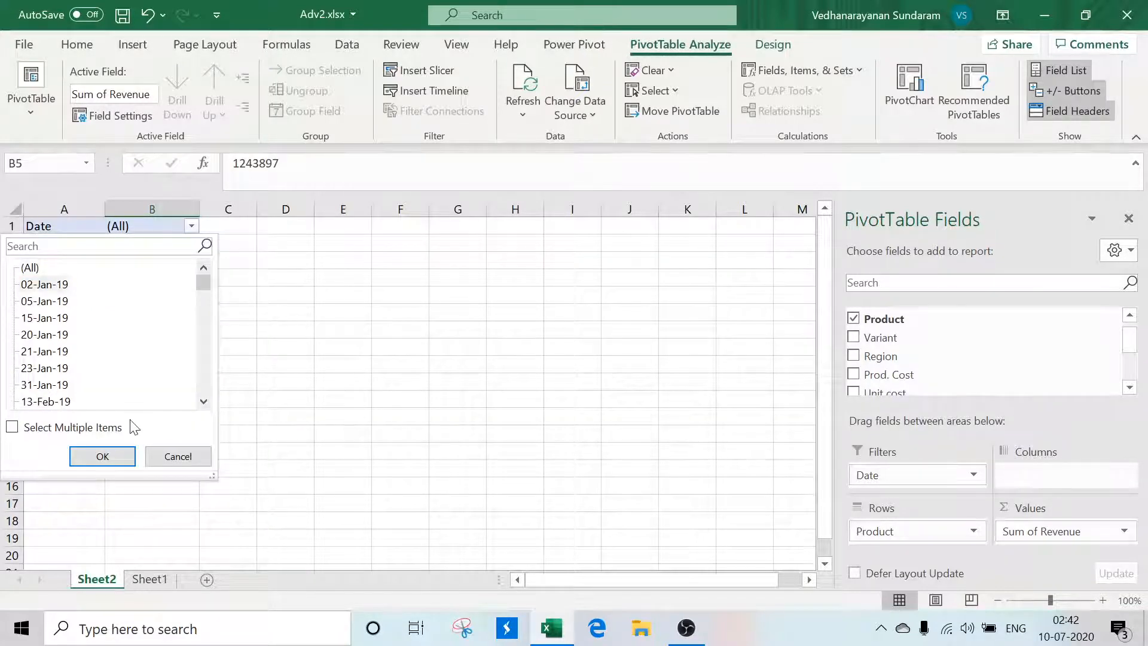
pyautogui.click(62, 285)
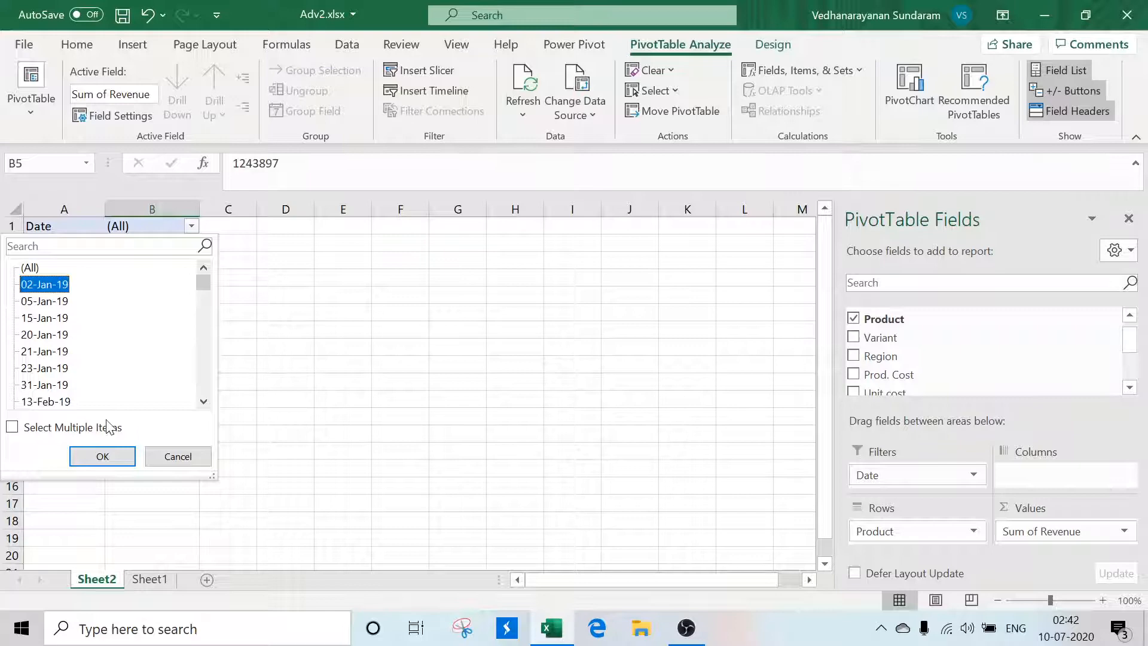
pyautogui.click(103, 456)
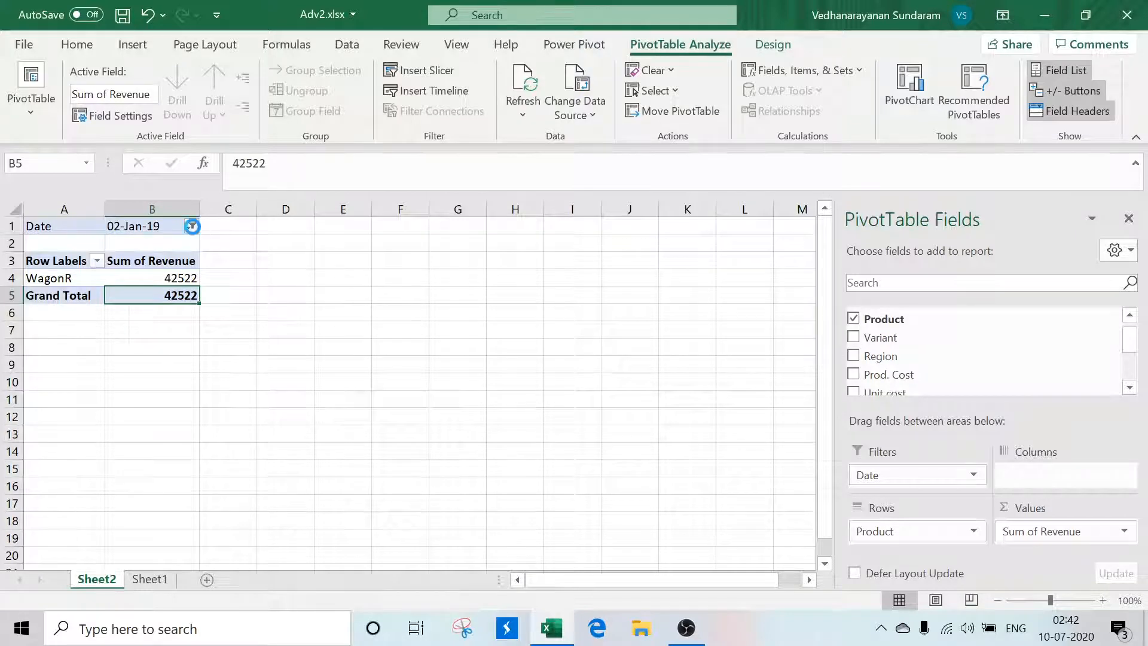
# Step: Extend the PivotTable's Date filter to multiple items by adding 20-Jan-19, 21-Jan-19 and 23-Jan-19 to 02-Jan-19
pyautogui.click(191, 226)
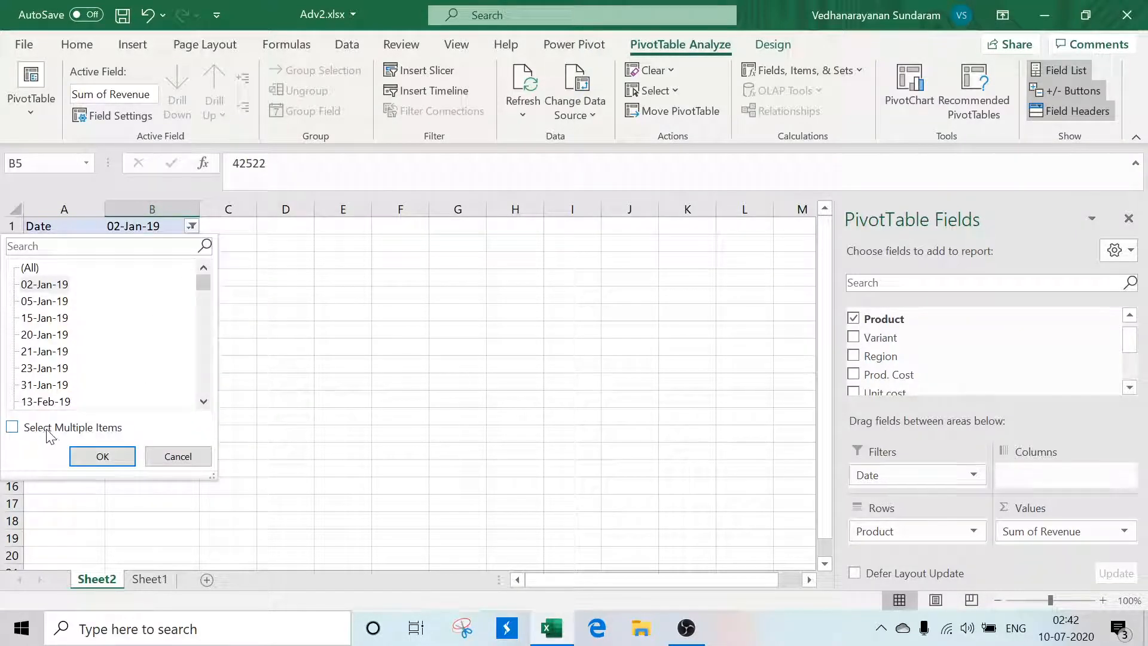
pyautogui.click(12, 428)
pyautogui.click(25, 334)
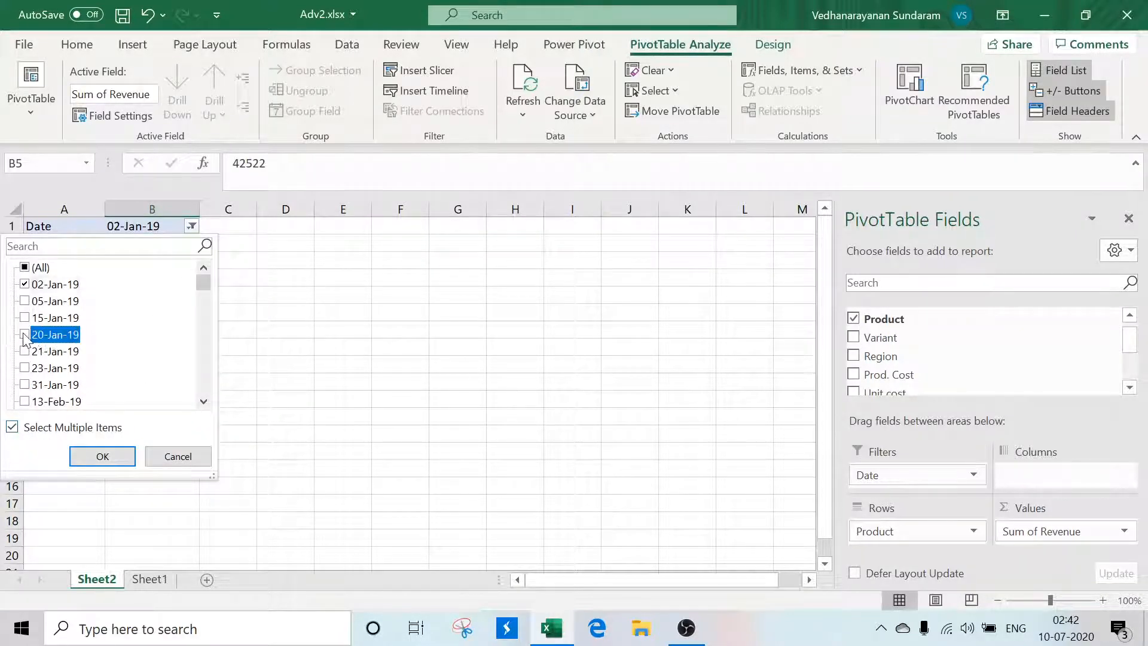
pyautogui.click(25, 351)
pyautogui.click(25, 368)
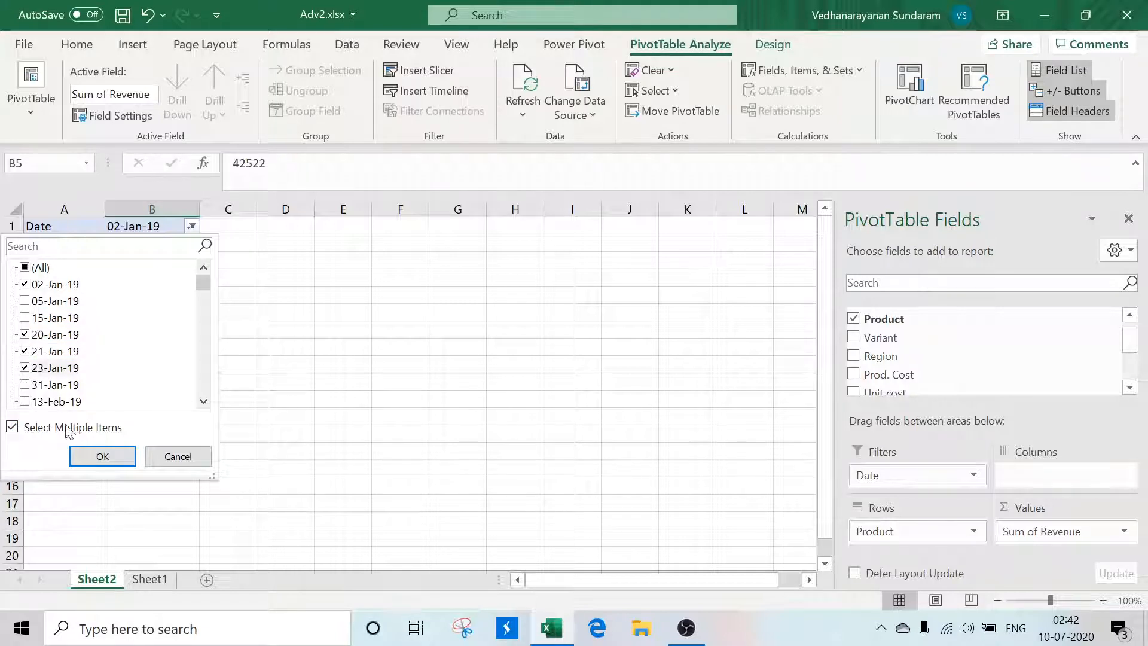
pyautogui.click(103, 456)
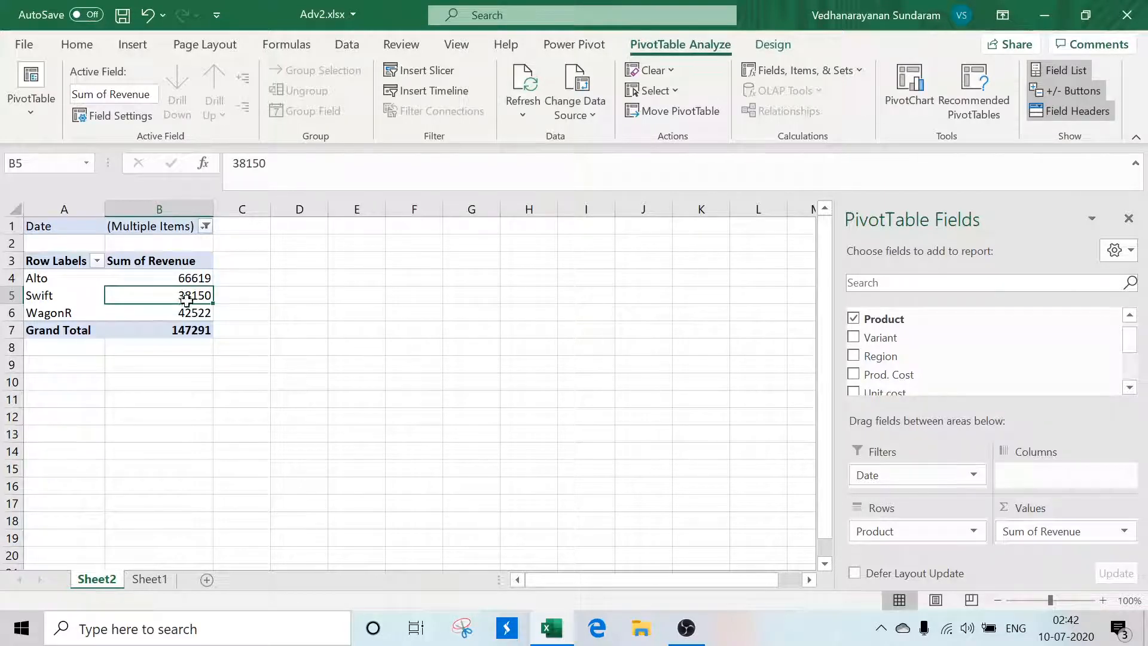
# Step: Reset the PivotTable's Date filter to include all dates
pyautogui.click(205, 226)
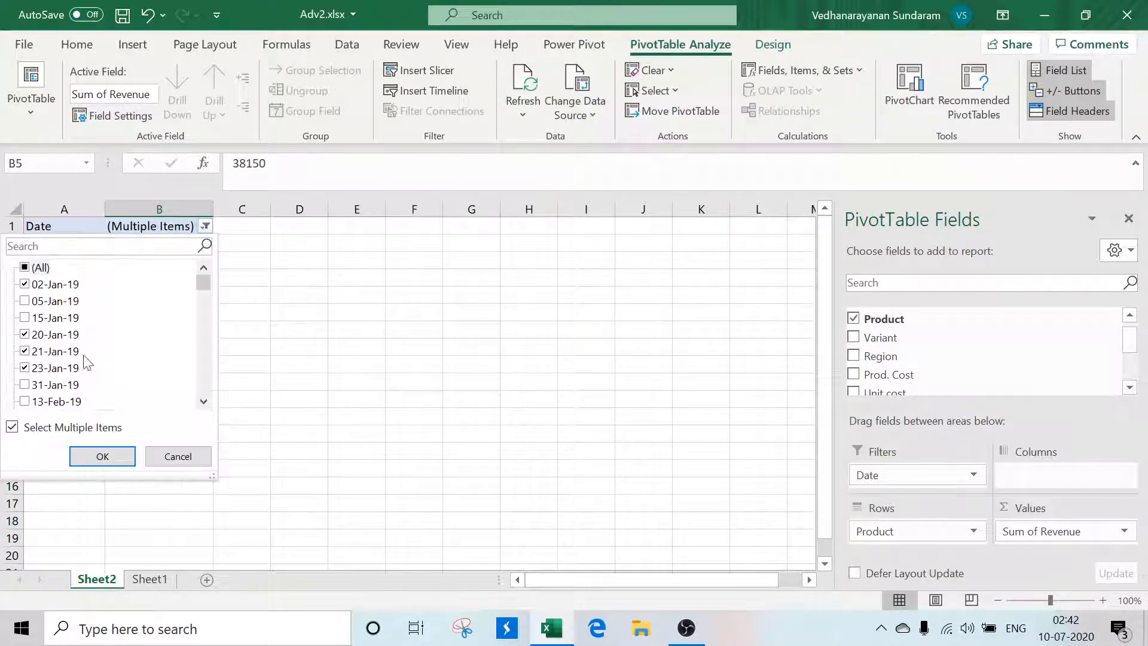
pyautogui.click(37, 268)
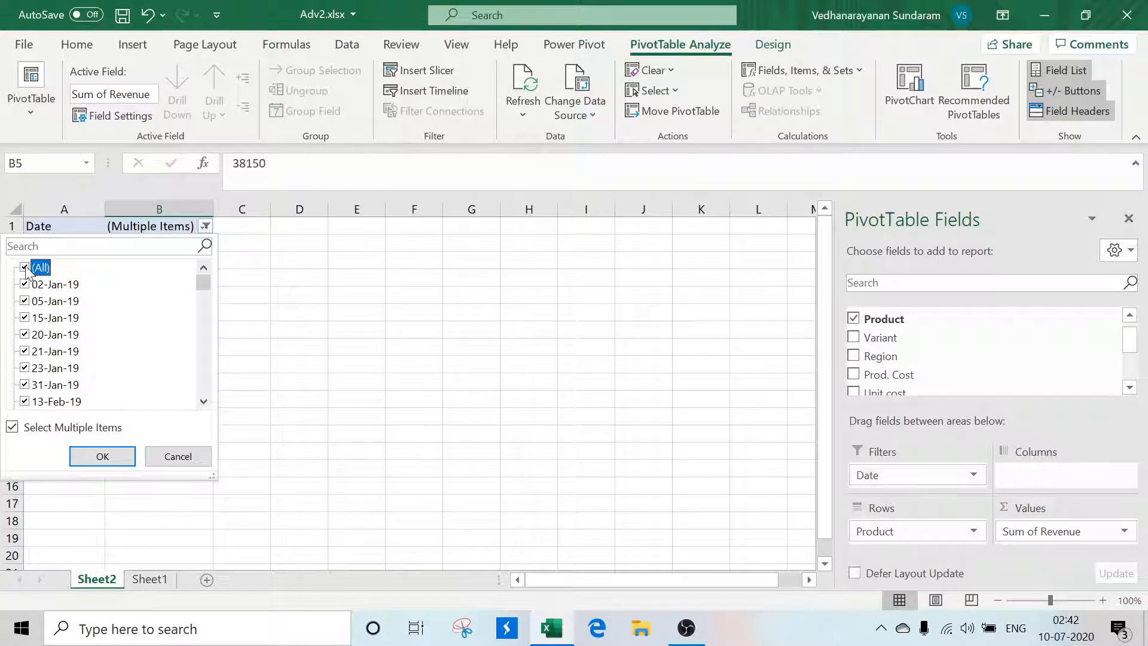
pyautogui.click(110, 458)
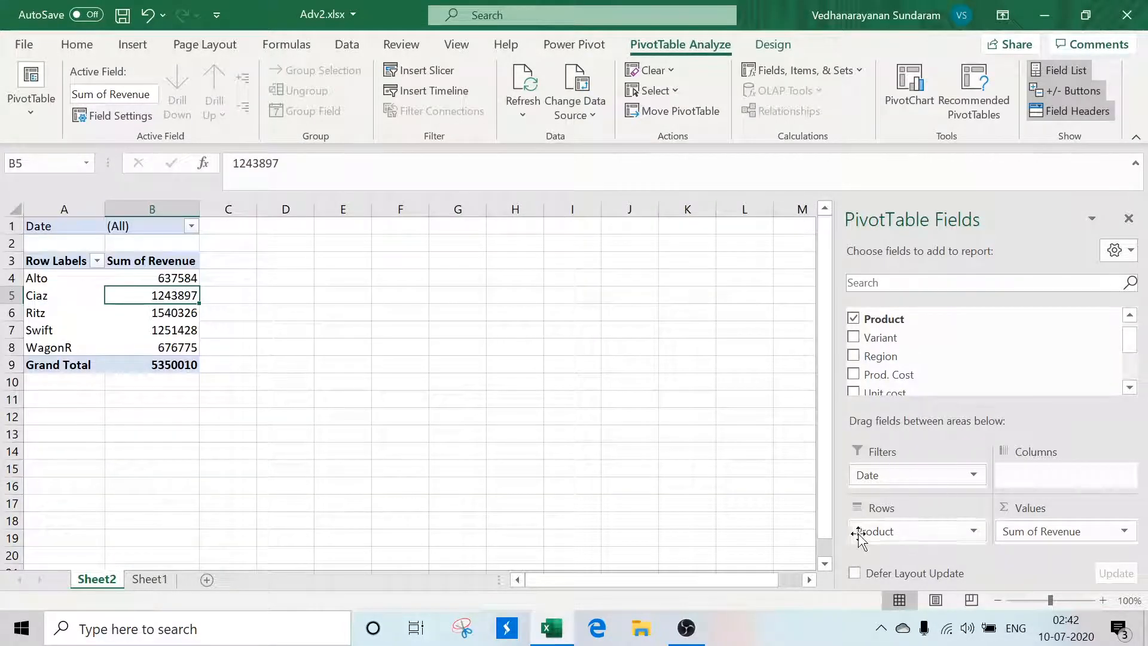
# Step: Swap the PivotTable fields so Date forms the rows and Product is the report filter, and filter Product to Alto
pyautogui.moveTo(864, 533); pyautogui.dragTo(893, 534)
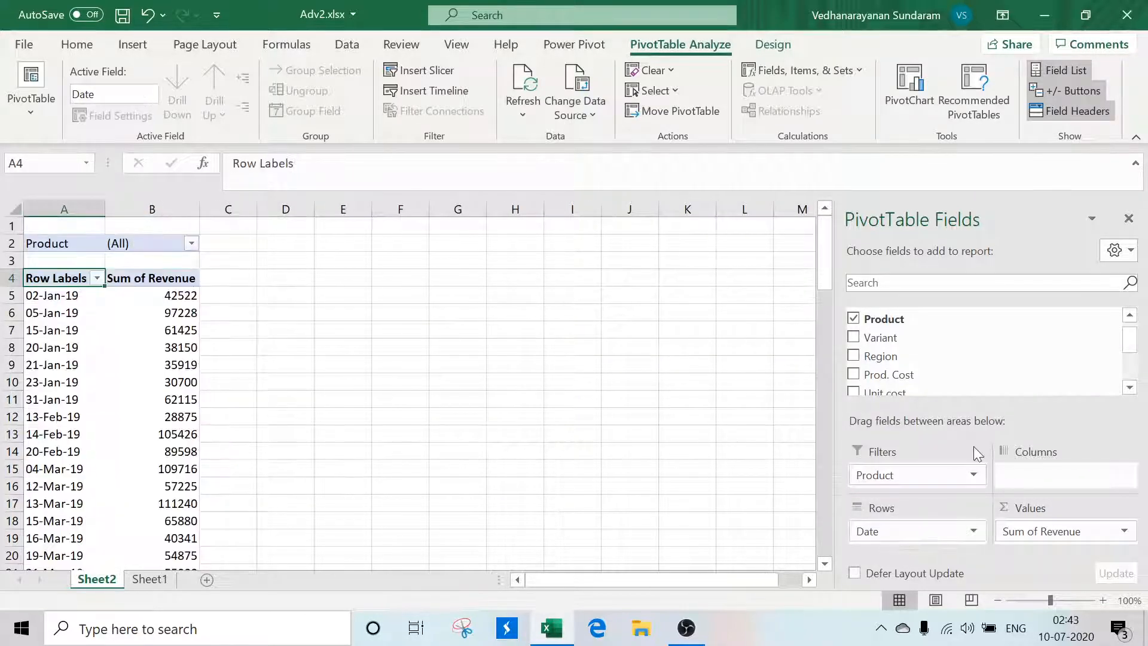
pyautogui.click(192, 243)
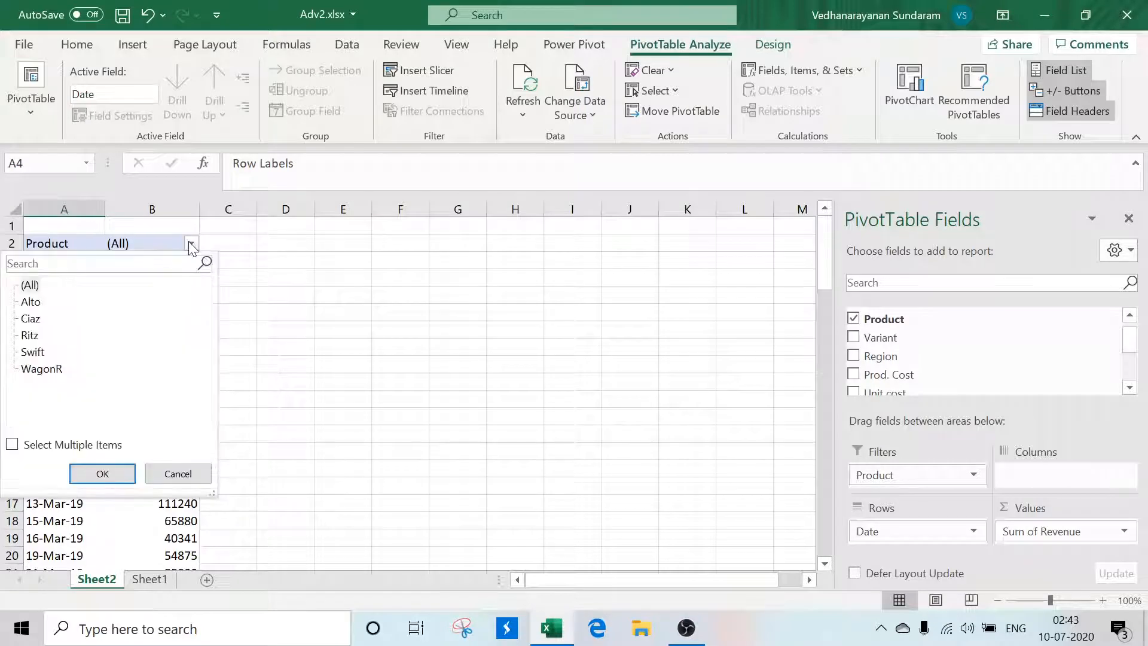
pyautogui.click(30, 302)
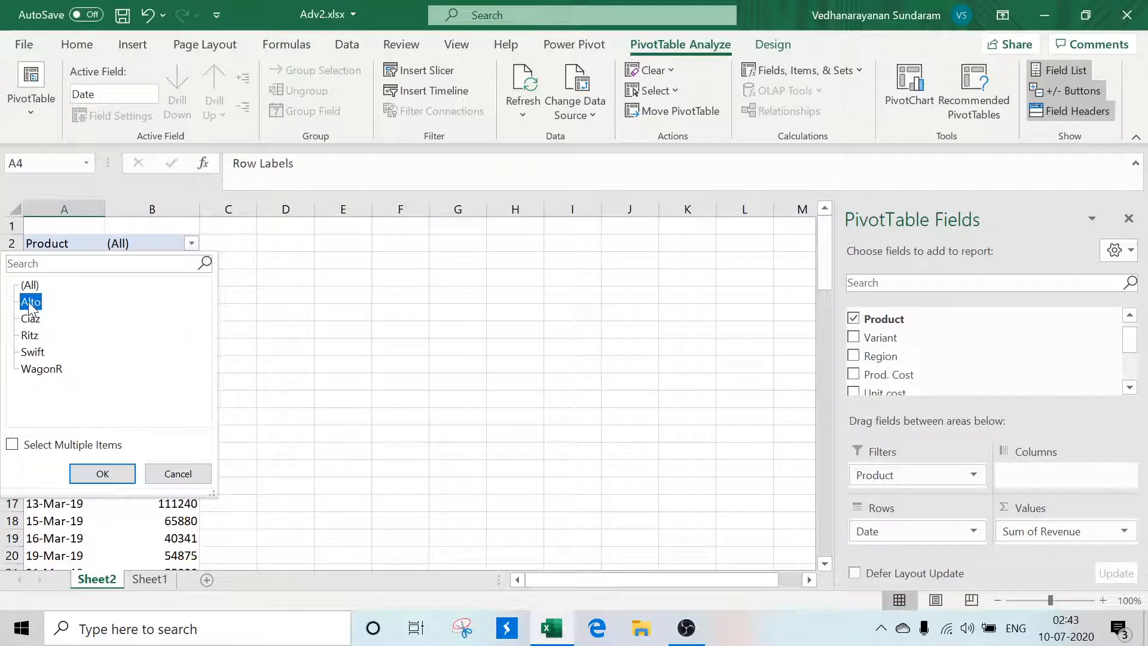
pyautogui.click(99, 473)
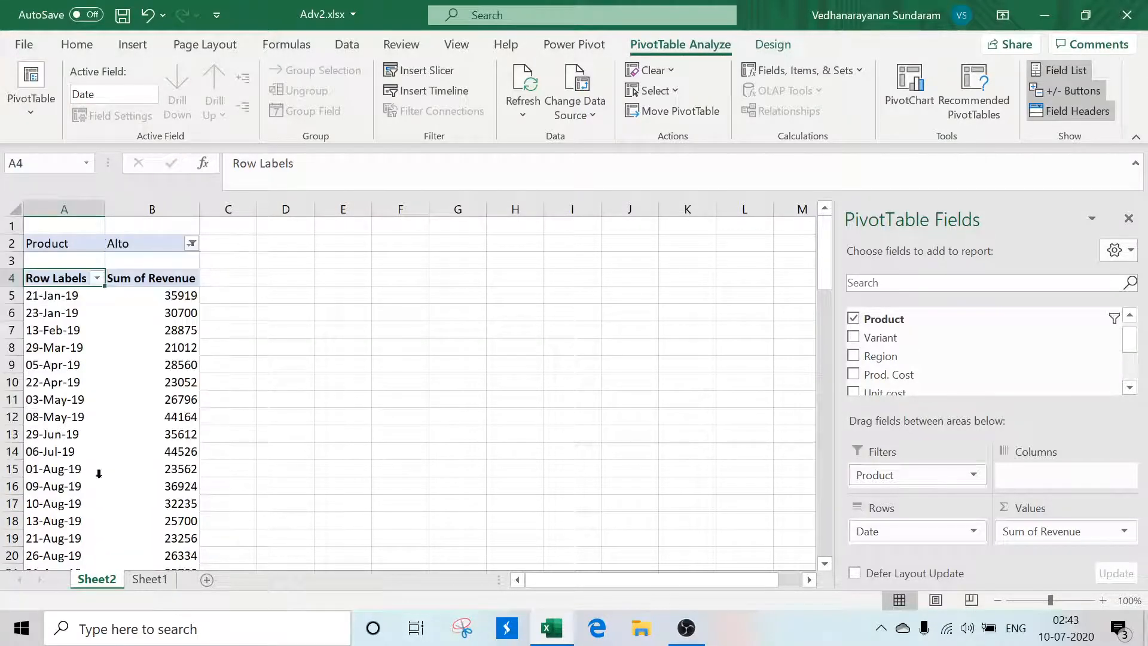
# Step: Group the dates in the PivotTable rows by months only
pyautogui.click(79, 299)
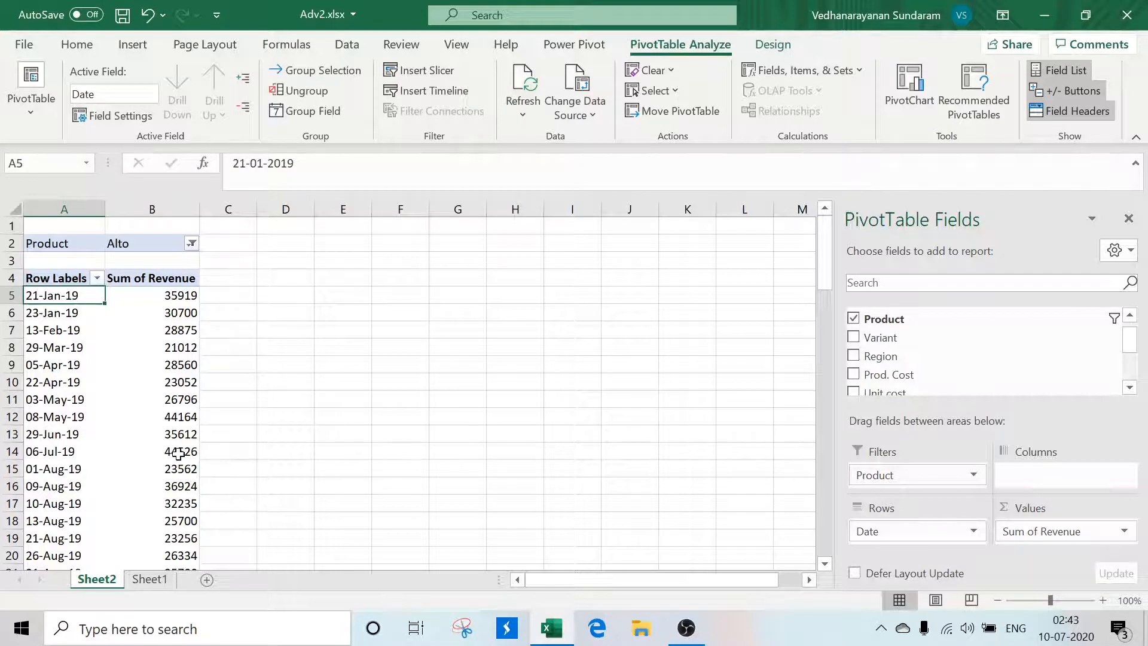
pyautogui.moveTo(178, 454)
pyautogui.moveTo(823, 263); pyautogui.dragTo(863, 251)
pyautogui.rightClick(48, 299)
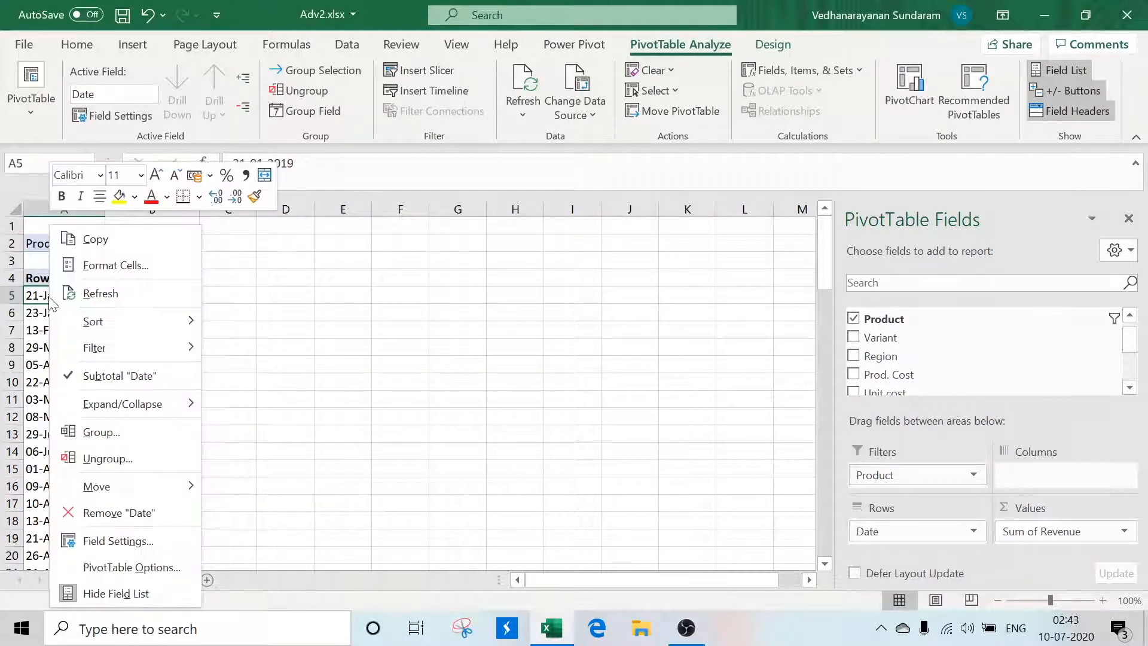
pyautogui.click(130, 433)
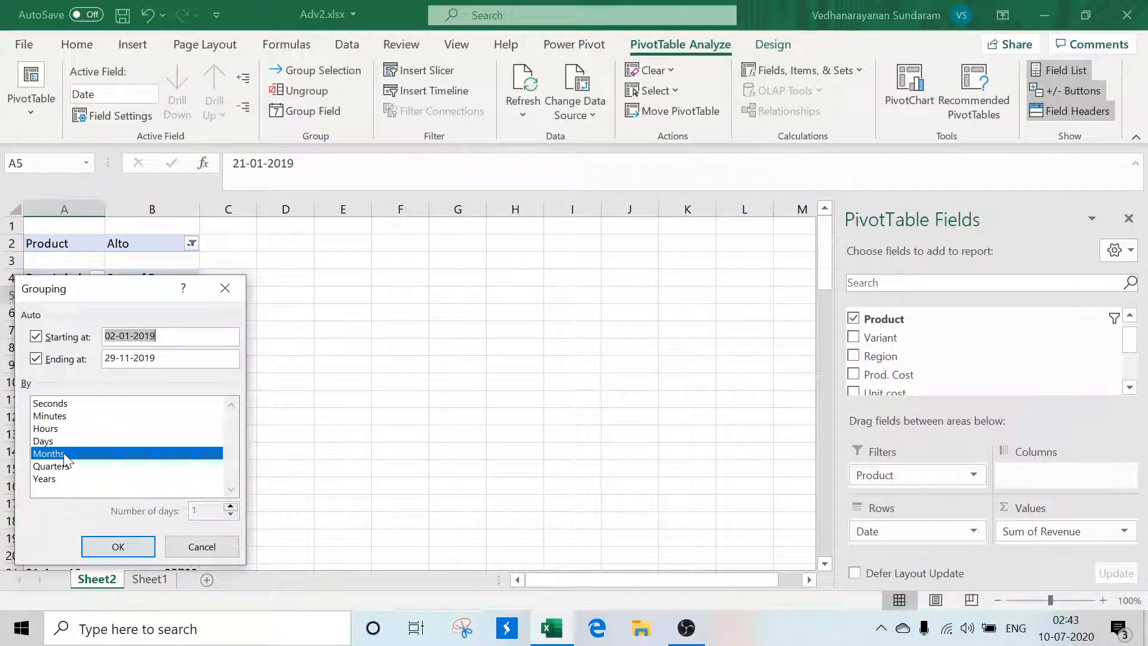
pyautogui.click(64, 467)
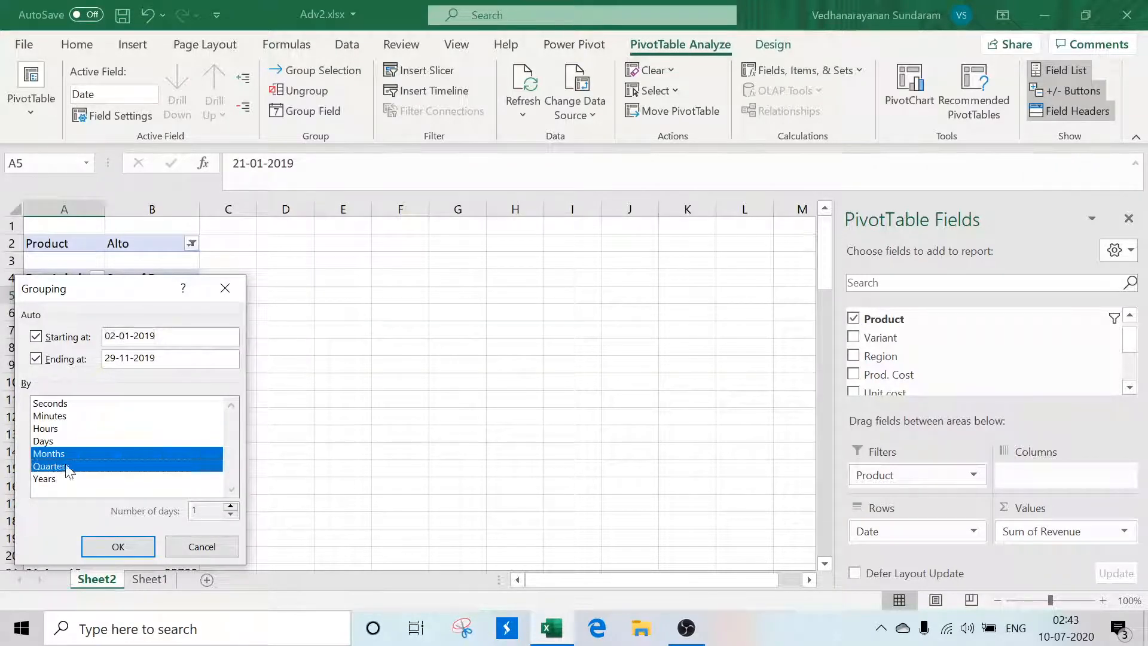
pyautogui.click(88, 454)
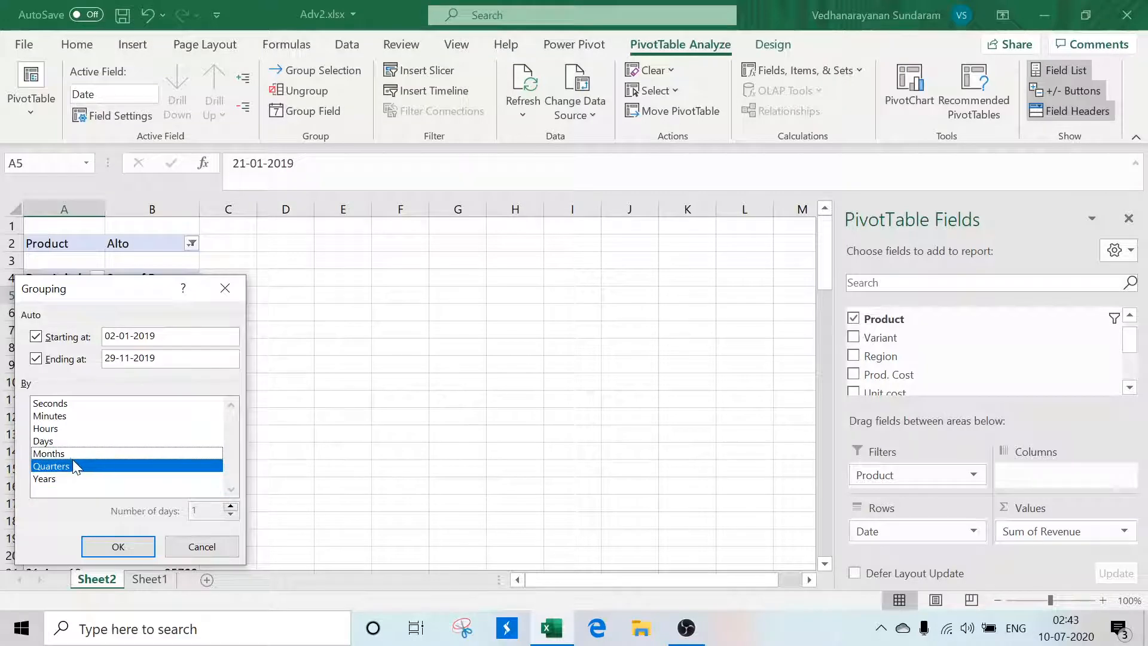
pyautogui.click(60, 454)
pyautogui.click(62, 466)
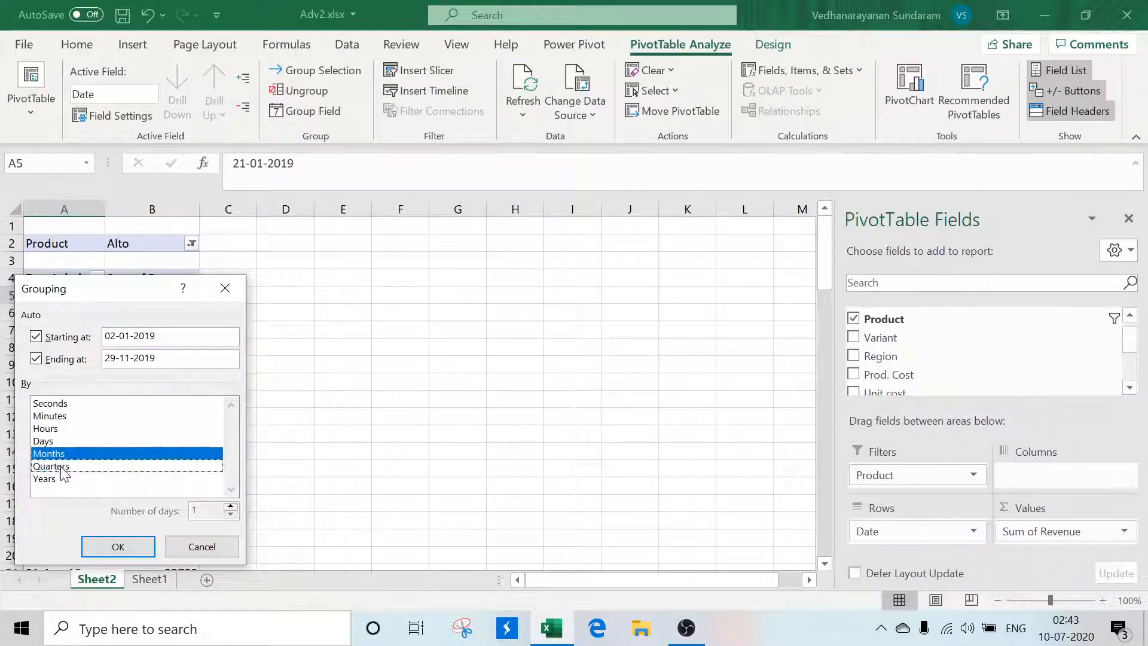
pyautogui.click(117, 546)
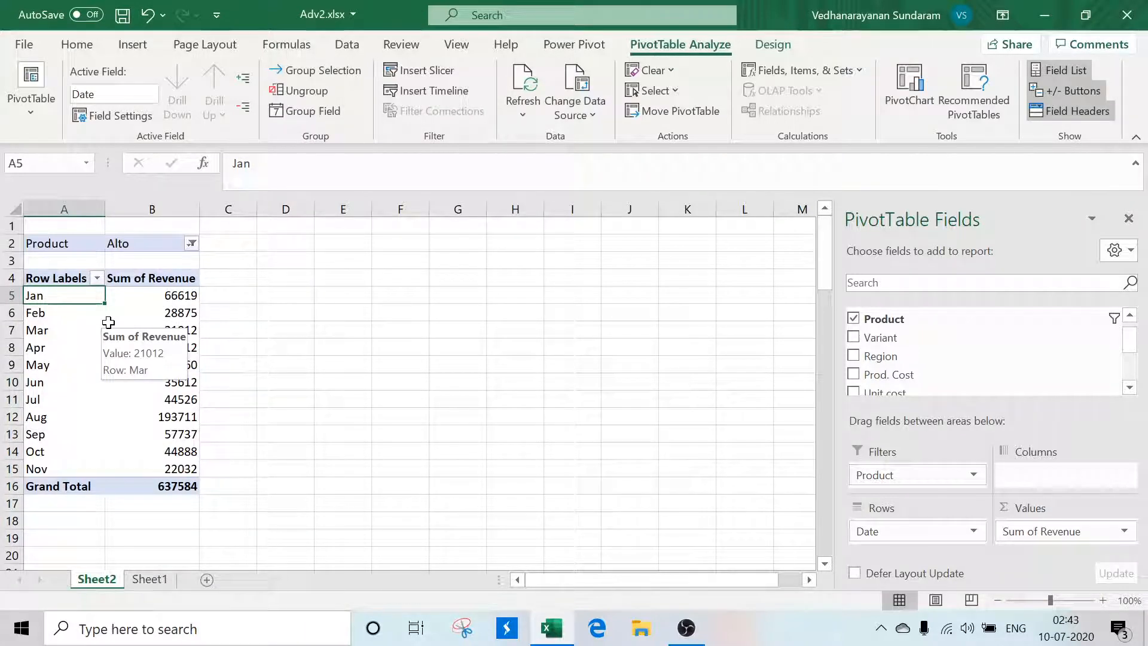
# Step: Regroup the Date rows of the PivotTable by quarters only, without months
pyautogui.rightClick(43, 297)
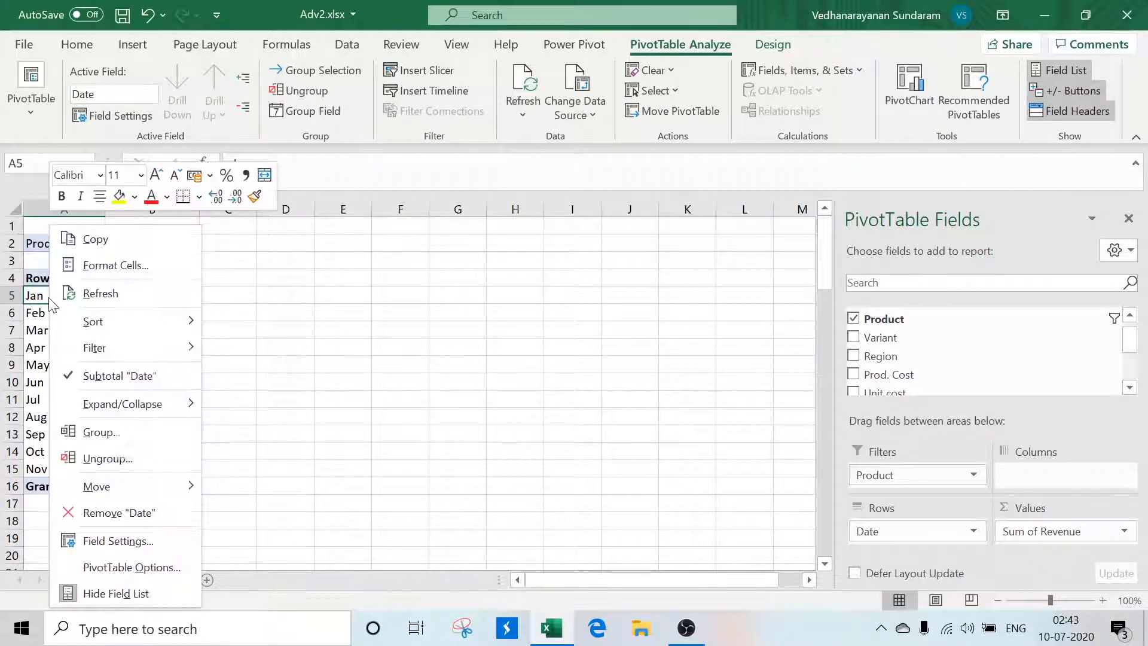
pyautogui.click(134, 432)
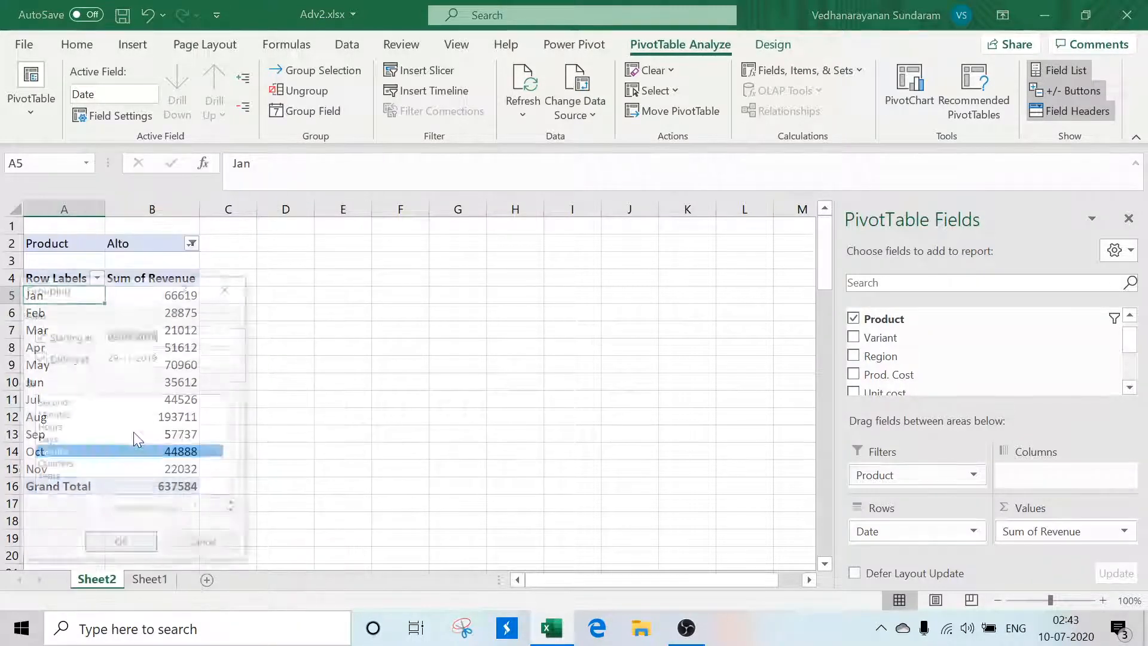
pyautogui.click(65, 466)
pyautogui.click(81, 452)
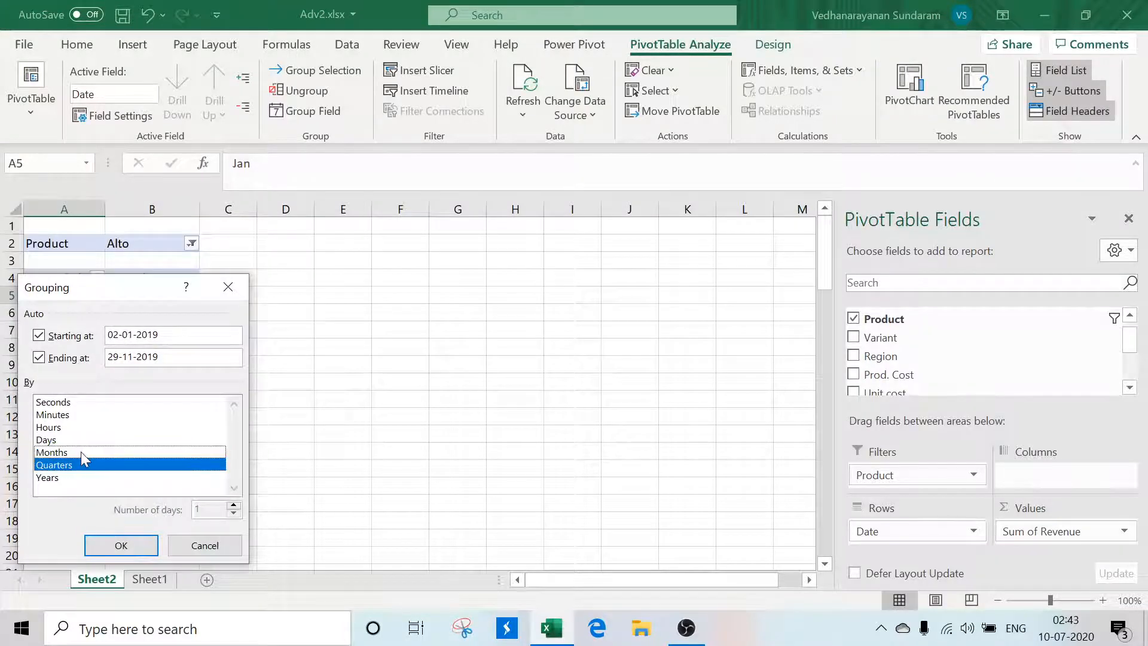
pyautogui.click(120, 546)
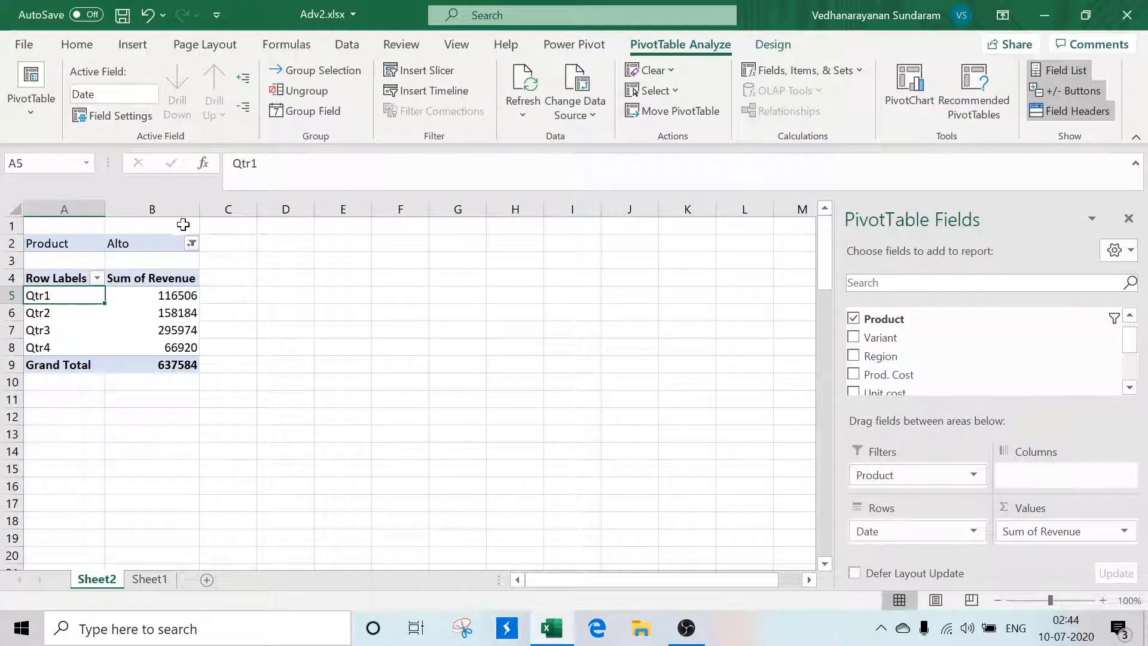
# Step: Filter the PivotTable to the product Ritz and check its revenue in Qtr1 and Qtr3
pyautogui.click(191, 243)
pyautogui.click(37, 337)
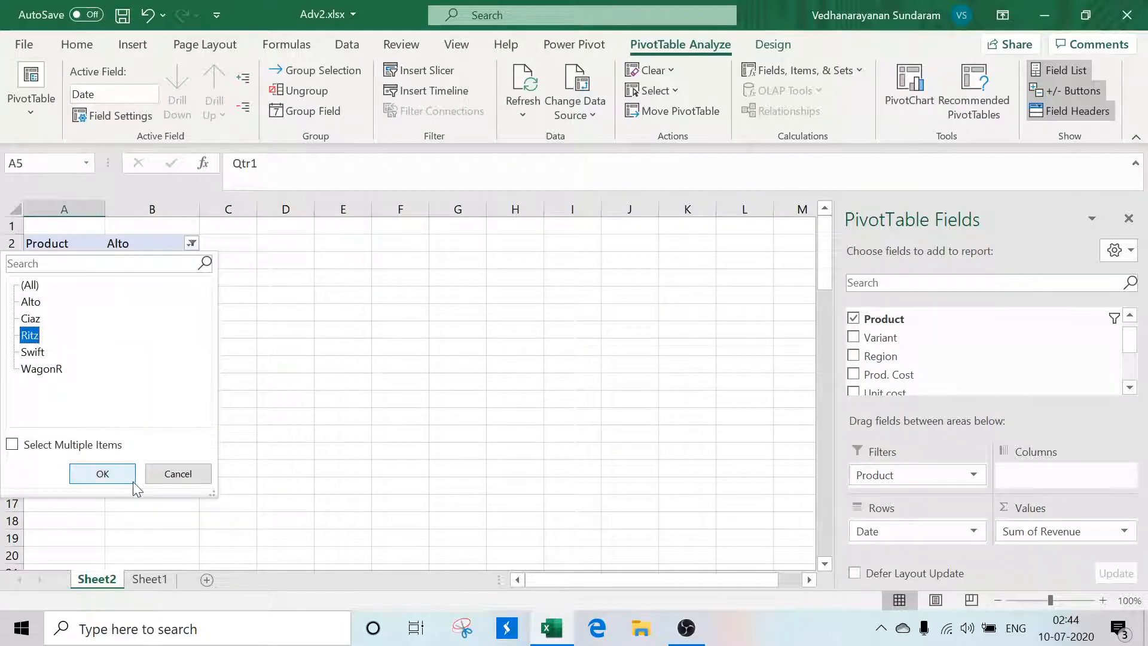
pyautogui.click(115, 476)
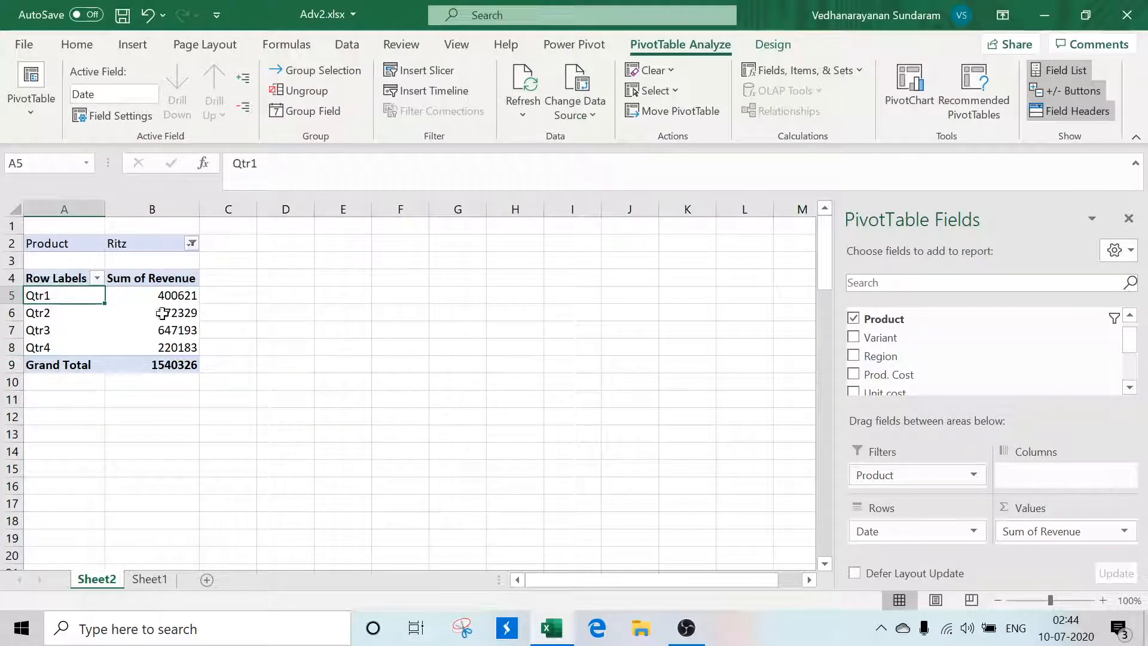
pyautogui.click(174, 298)
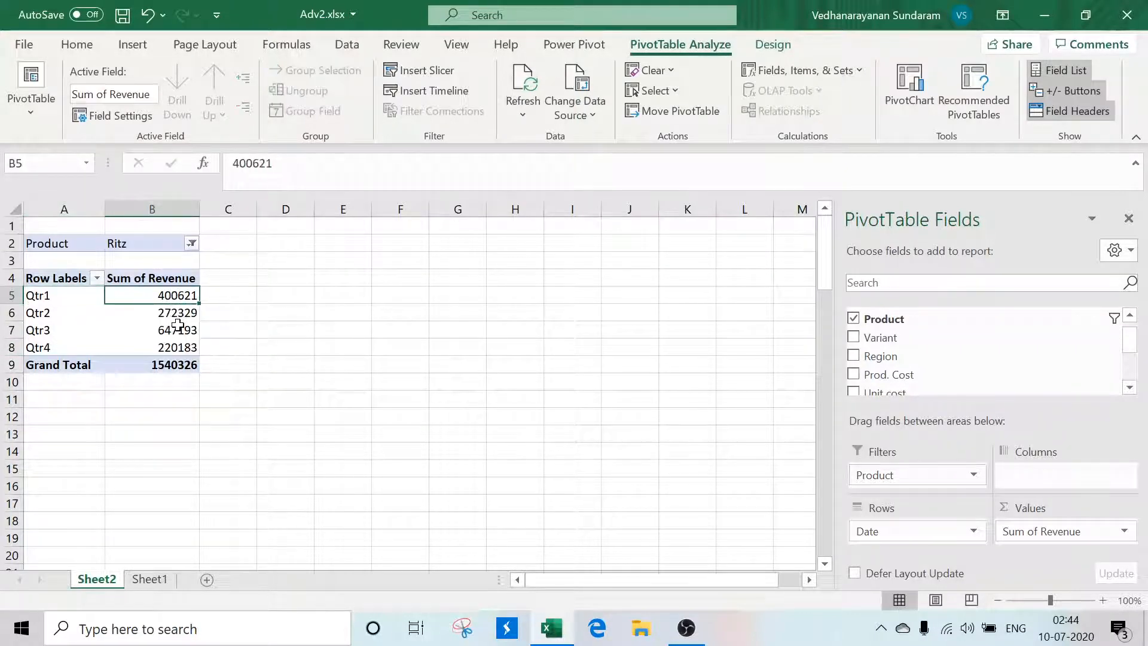
pyautogui.click(172, 330)
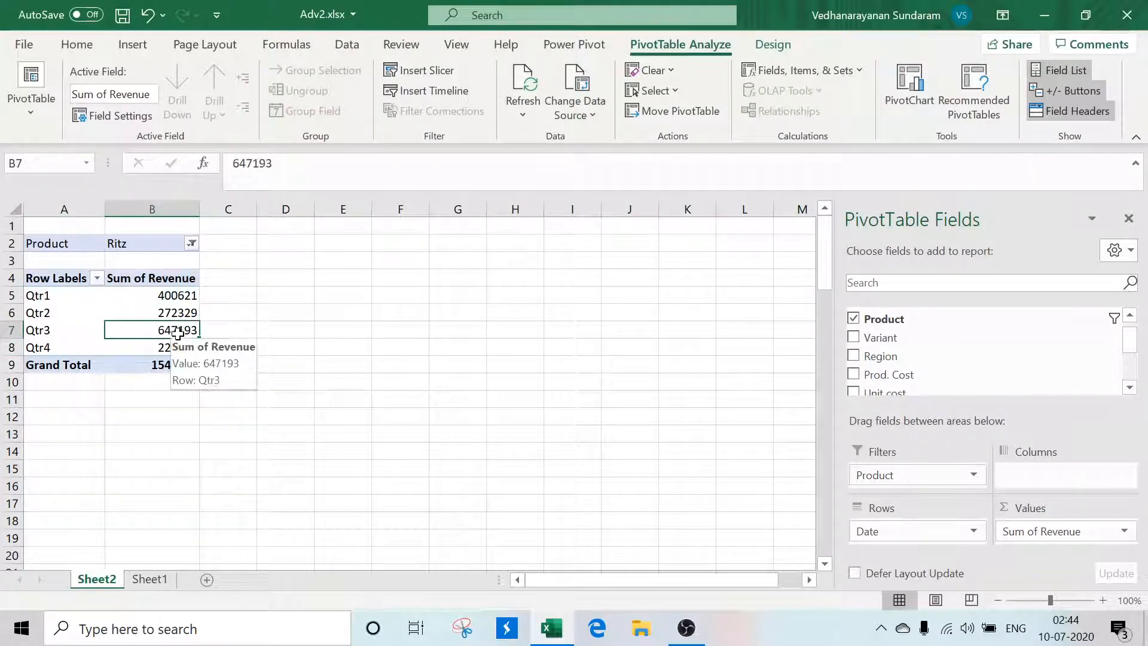
# Step: Show the Sum of Revenue values as % of Grand Total and check the share of Qtr3
pyautogui.rightClick(169, 295)
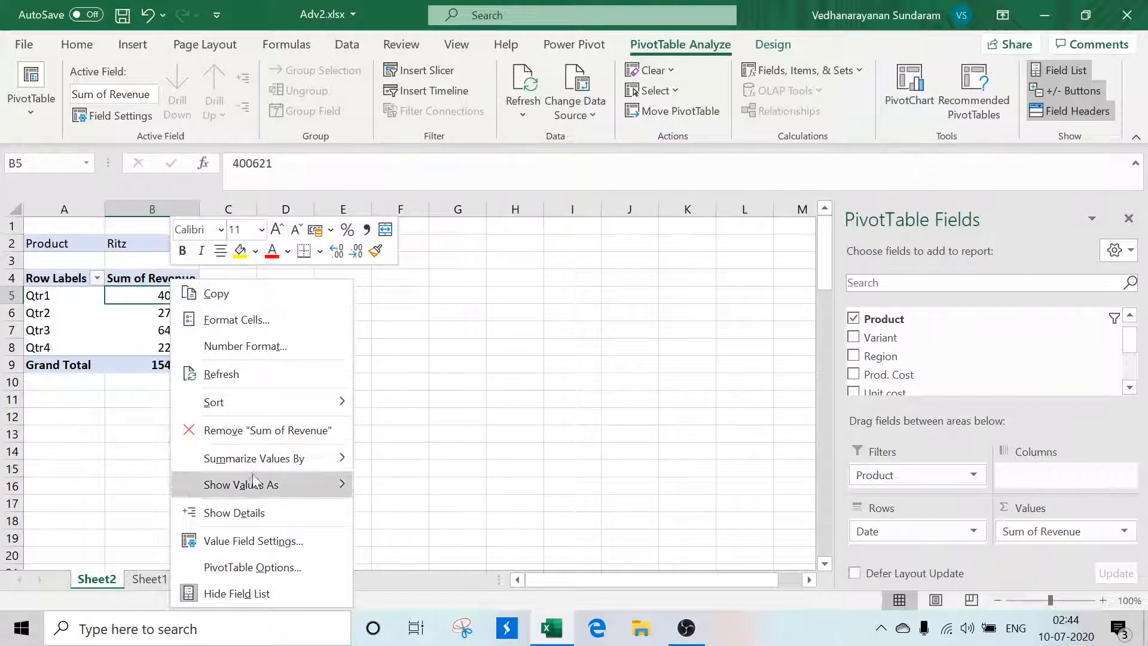
pyautogui.moveTo(258, 494)
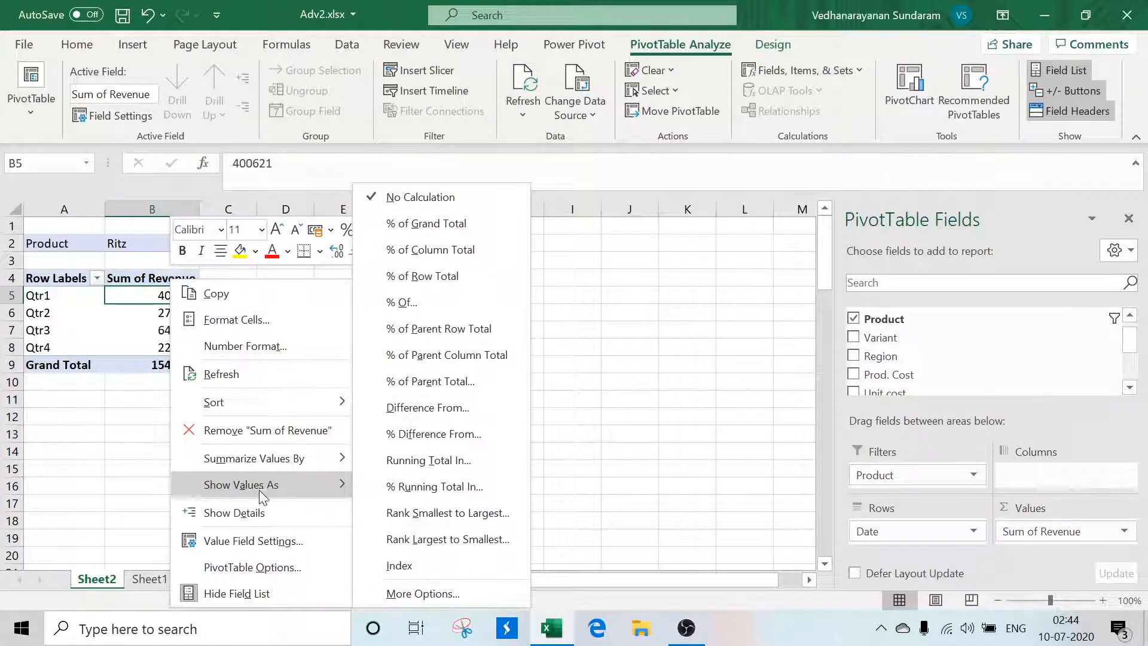
pyautogui.click(462, 223)
pyautogui.click(380, 397)
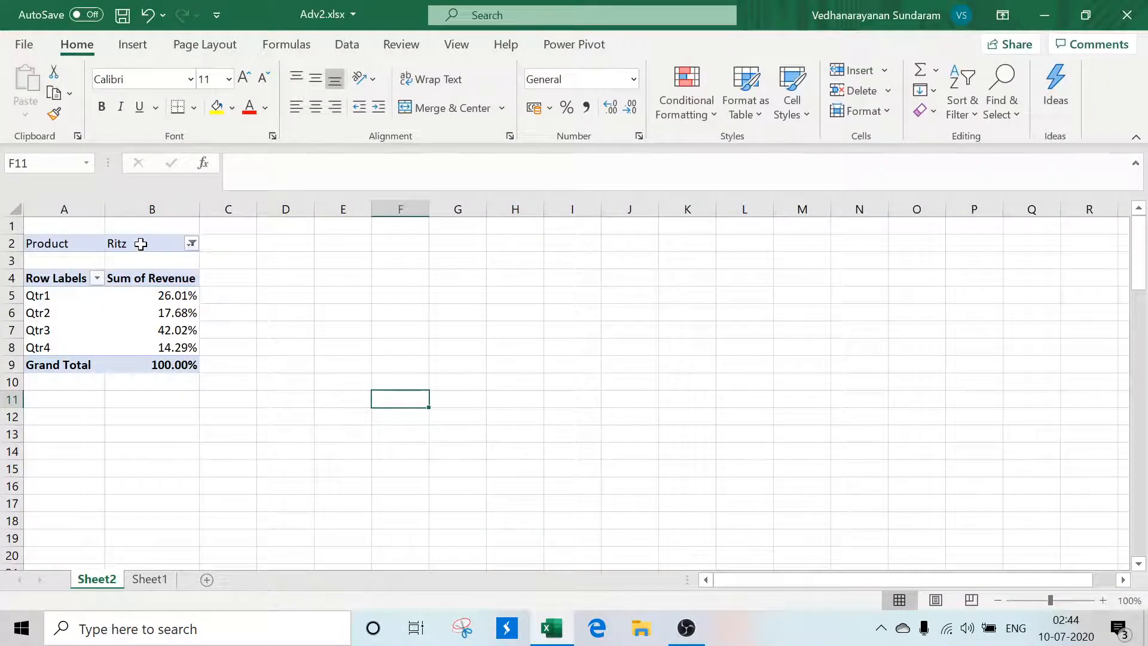
pyautogui.click(184, 297)
pyautogui.click(35, 333)
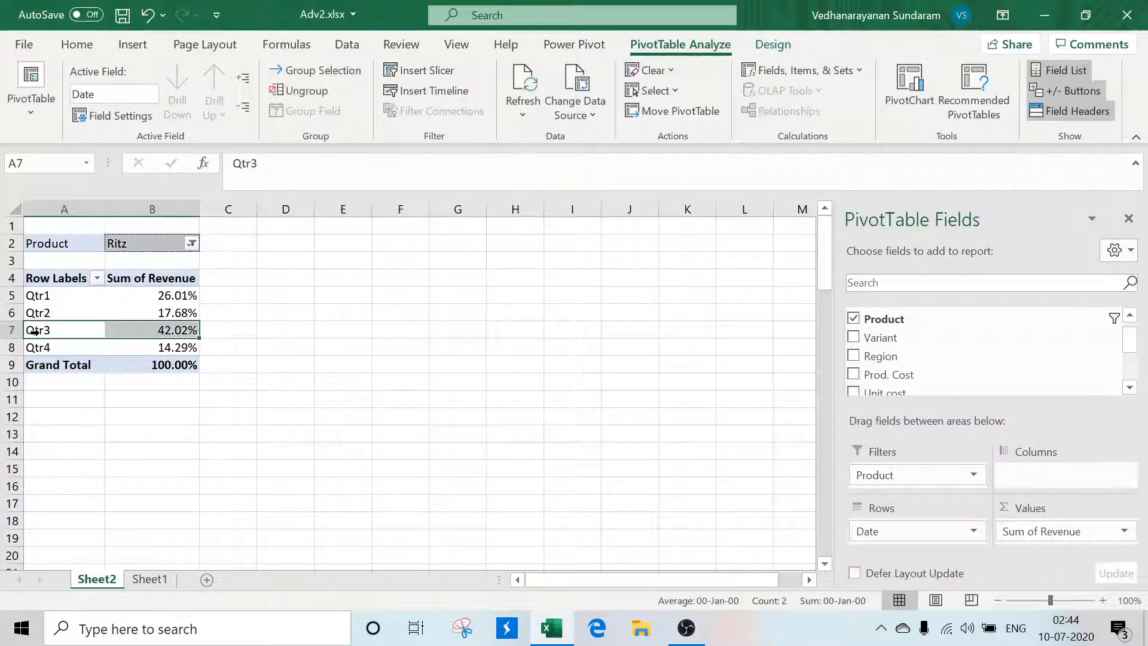
pyautogui.click(173, 335)
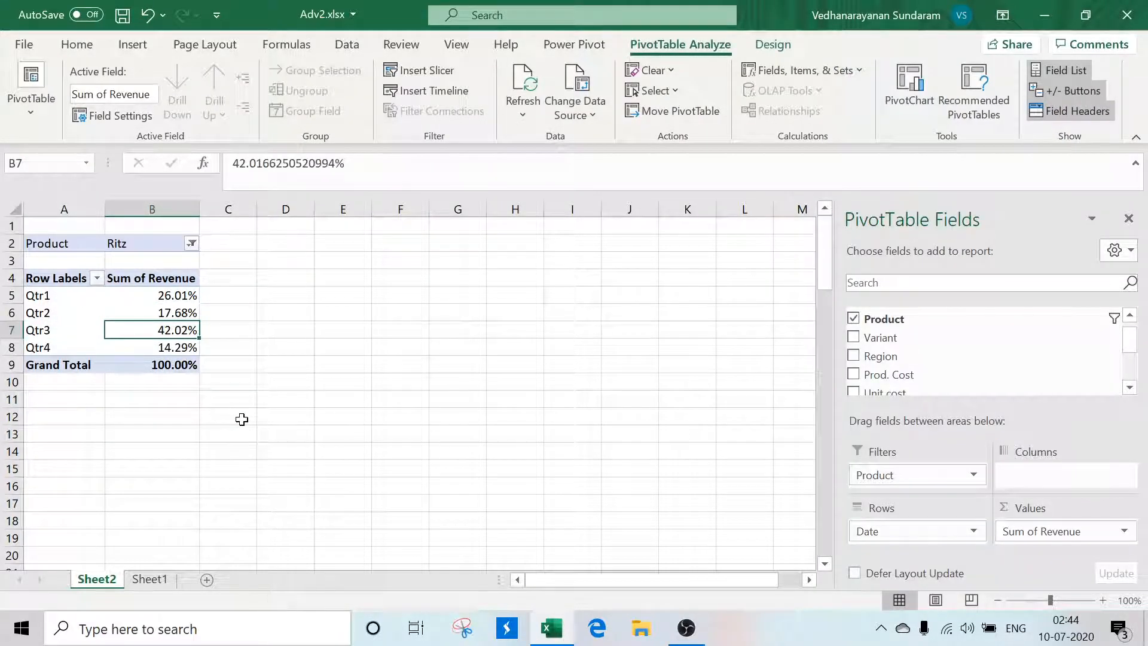
# Step: Switch the PivotTable's Product filter to Alto
pyautogui.click(192, 243)
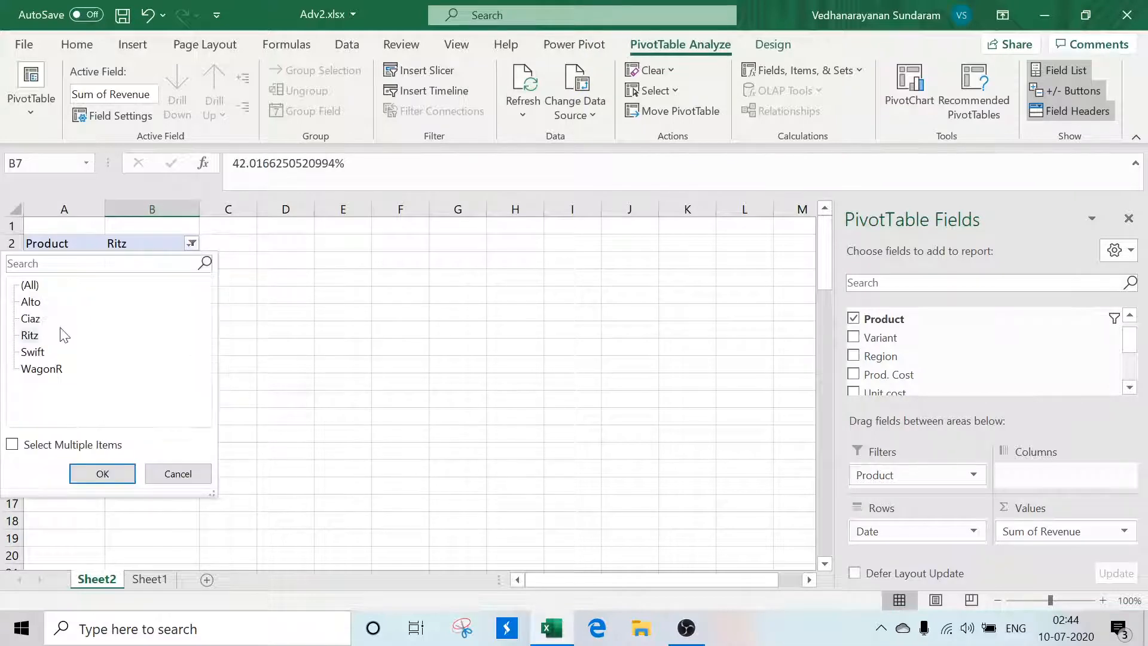
pyautogui.click(30, 302)
pyautogui.click(103, 473)
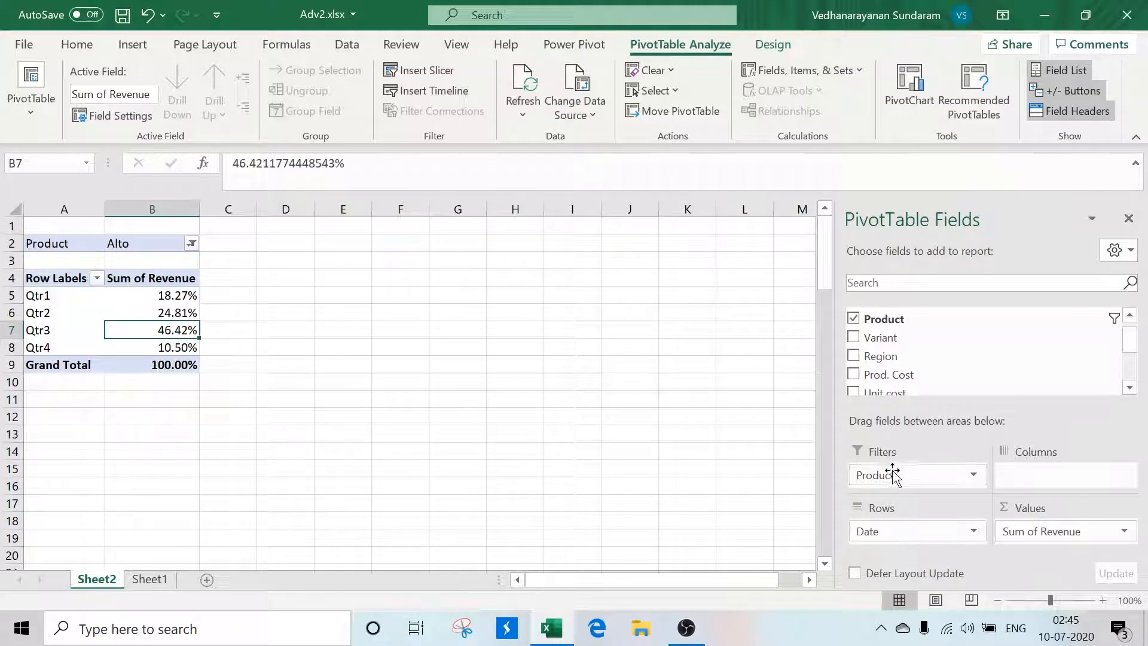
# Step: Move Product from the report filter to the rows above Date and check the quarters listed under Alto
pyautogui.moveTo(893, 479); pyautogui.dragTo(889, 525)
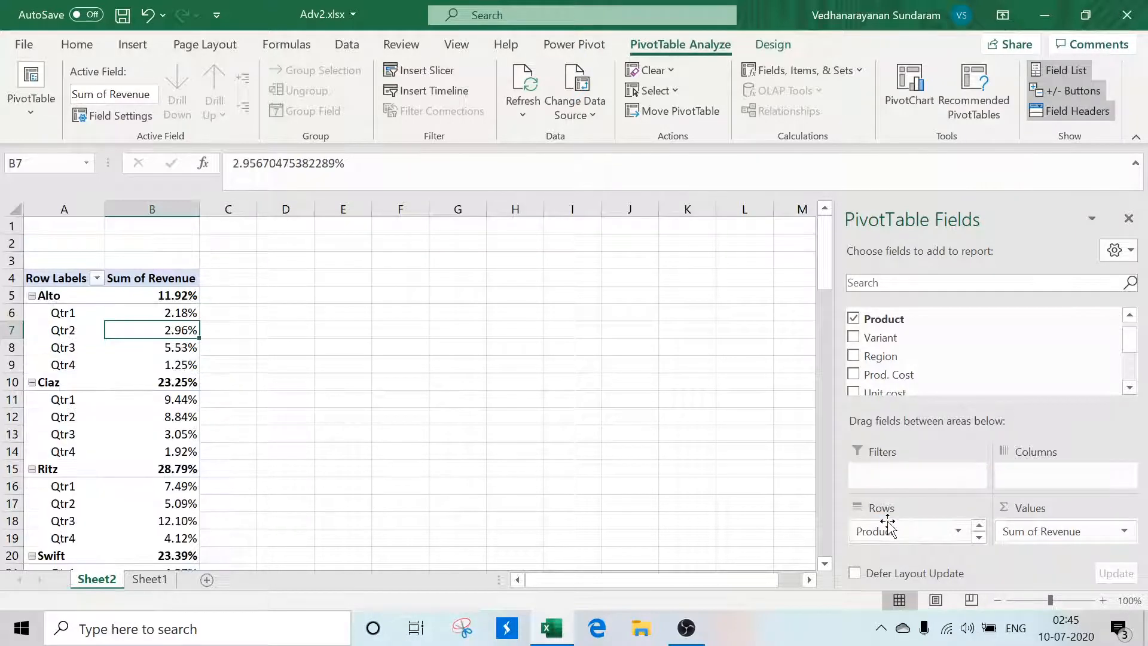
pyautogui.click(71, 314)
pyautogui.keyDown('ctrl'); pyautogui.click(70, 330); pyautogui.keyUp('ctrl')
pyautogui.keyDown('ctrl'); pyautogui.click(69, 348); pyautogui.keyUp('ctrl')
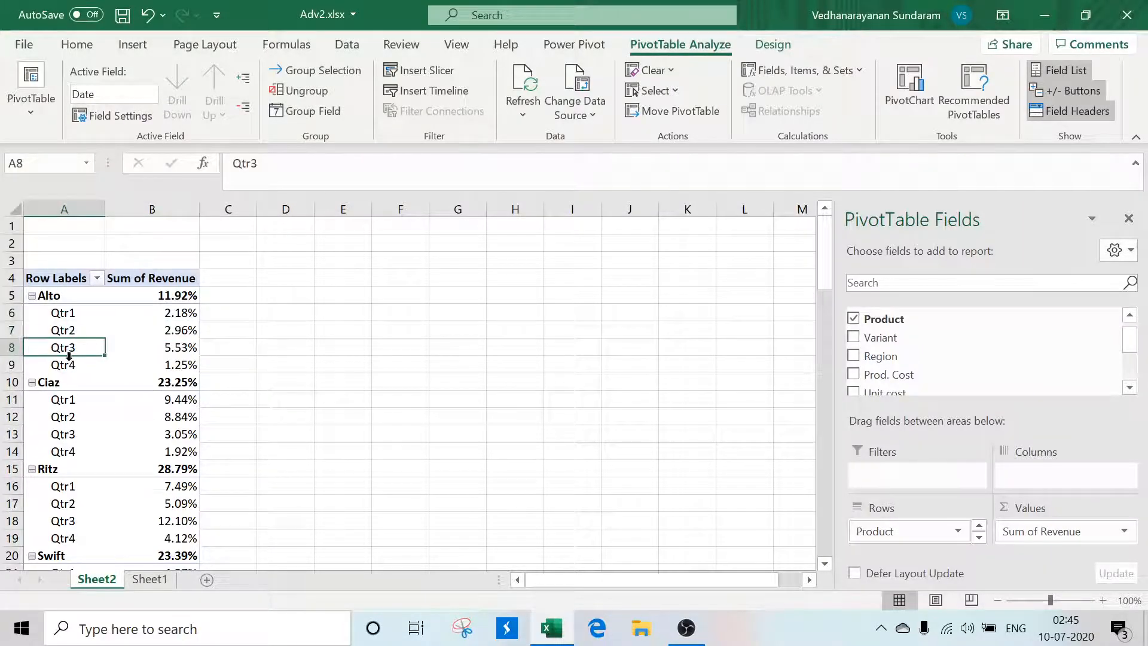
# Step: Set the Sum of Revenue values back to No Calculation so the PivotTable shows plain revenue amounts
pyautogui.keyDown('ctrl'); pyautogui.click(96, 364); pyautogui.keyUp('ctrl')
pyautogui.click(175, 329)
pyautogui.rightClick(179, 329)
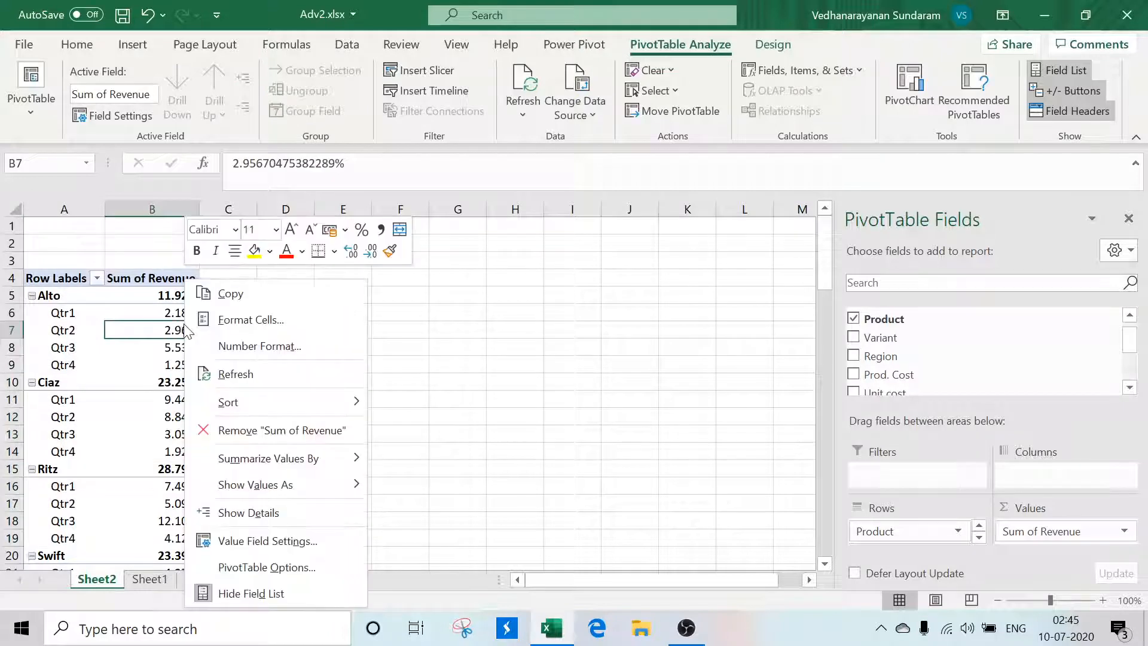
pyautogui.moveTo(300, 483)
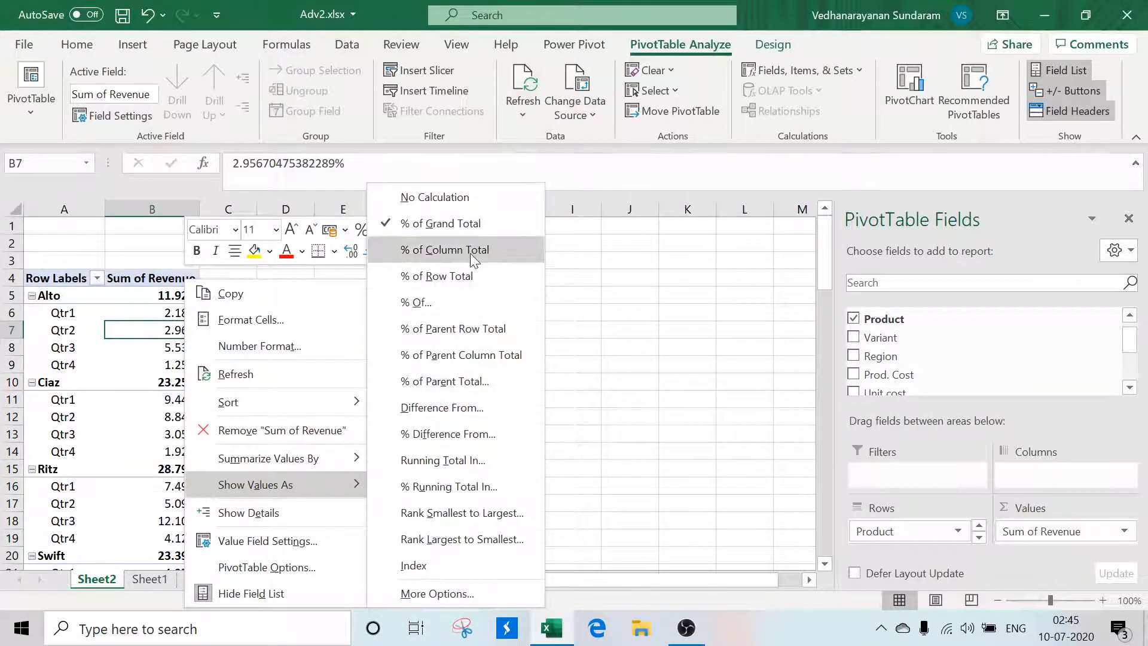
pyautogui.click(463, 198)
pyautogui.click(366, 389)
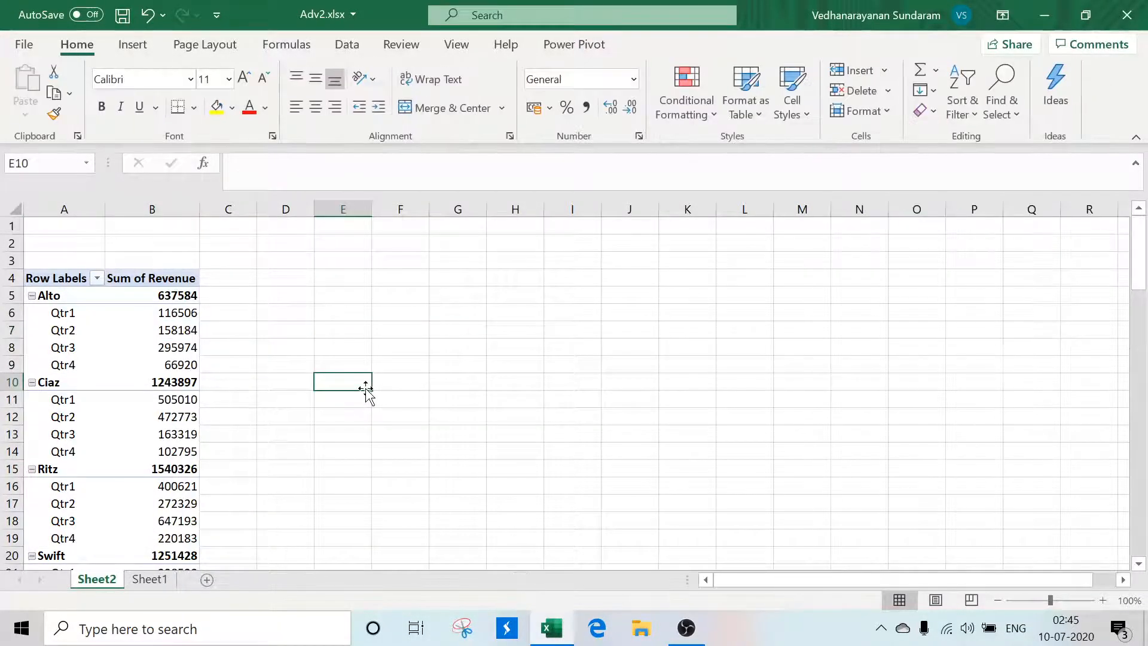
# Step: Show the Sum of Revenue values as % of Grand Total again and check Alto's Qtr1 share and the Grand Total row
pyautogui.rightClick(165, 327)
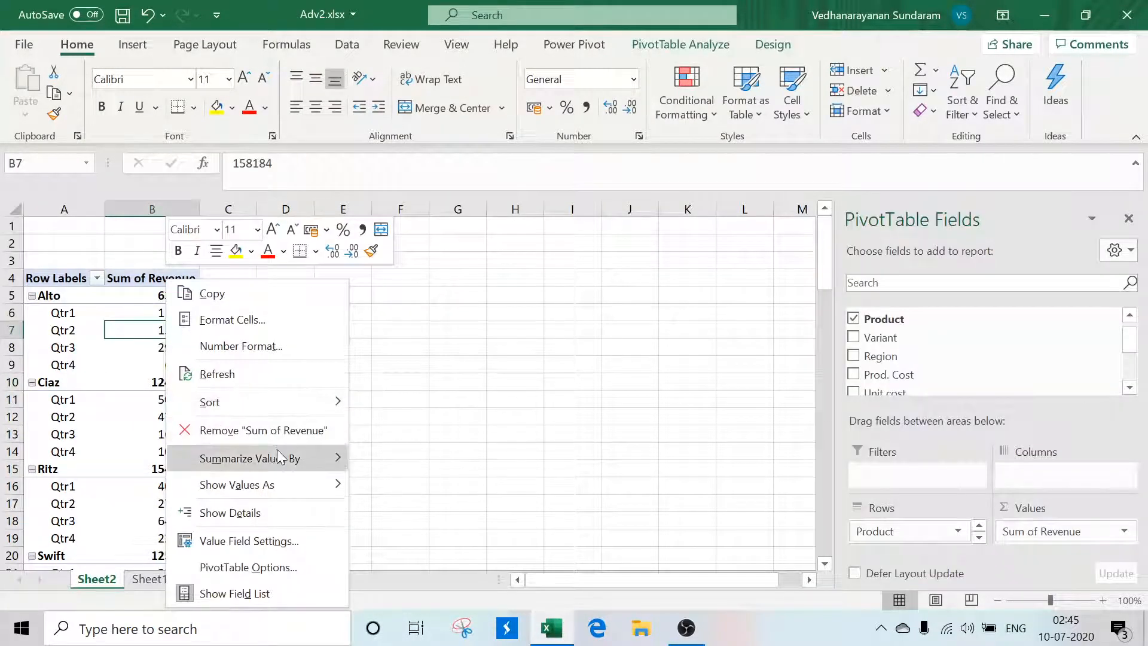
pyautogui.moveTo(277, 482)
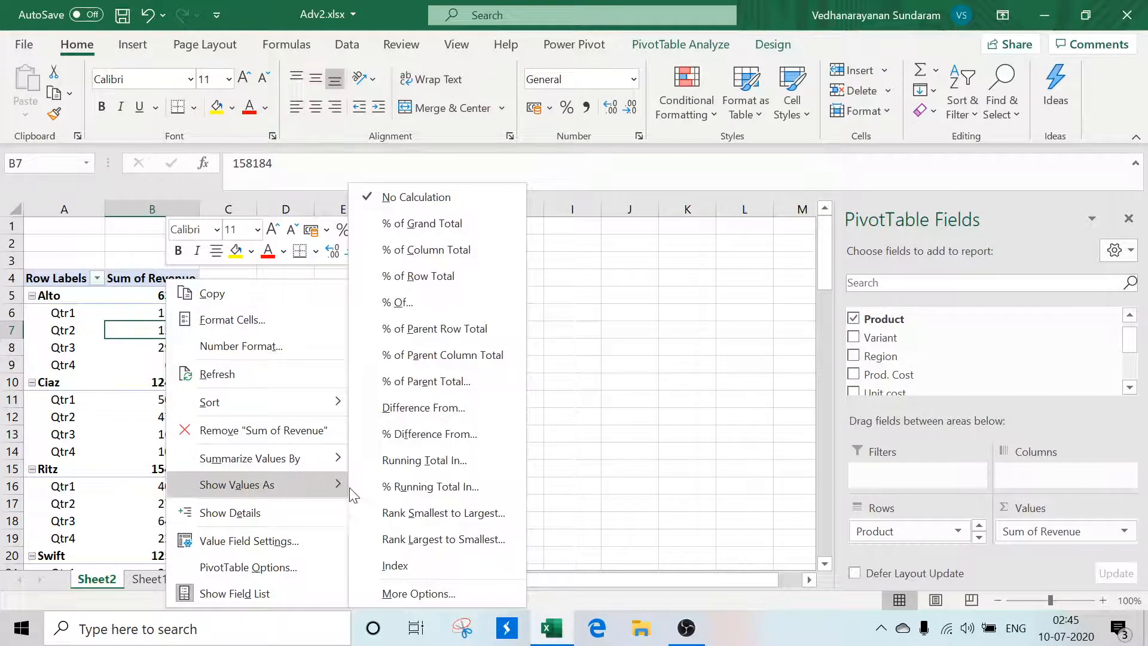
pyautogui.click(452, 224)
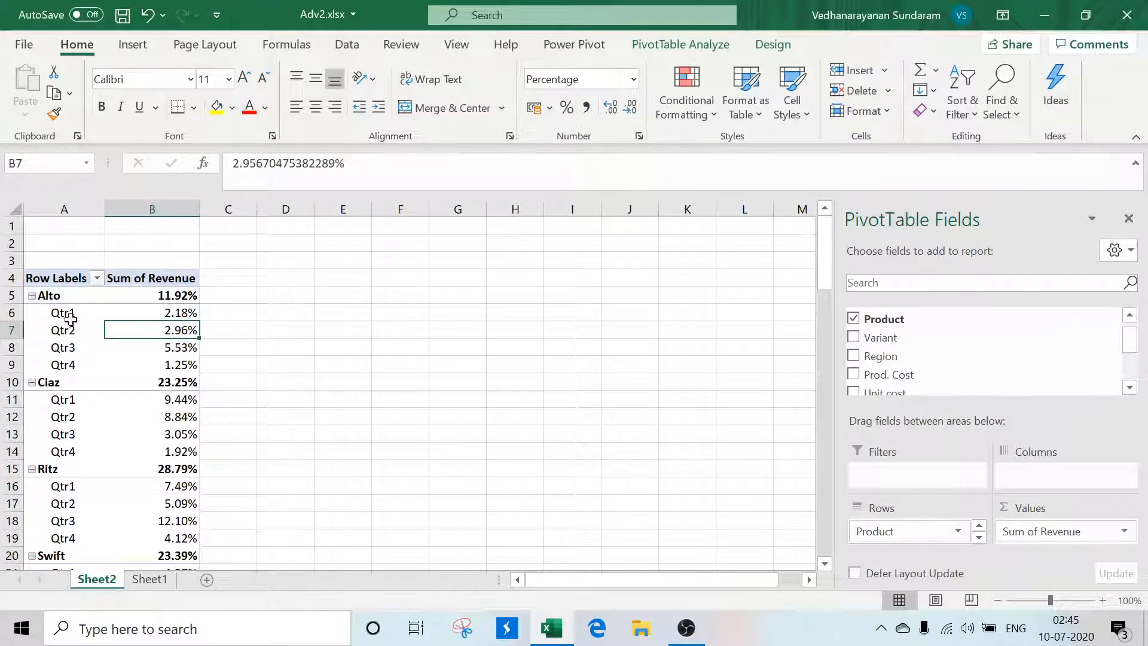
pyautogui.click(174, 312)
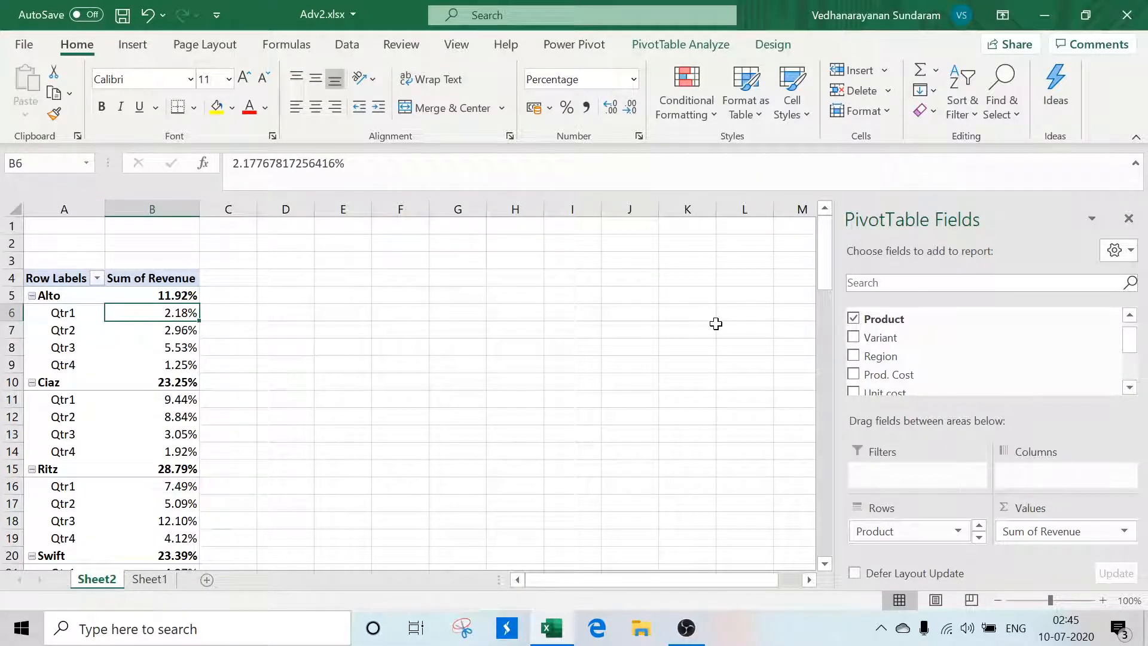
pyautogui.moveTo(827, 267); pyautogui.dragTo(832, 329)
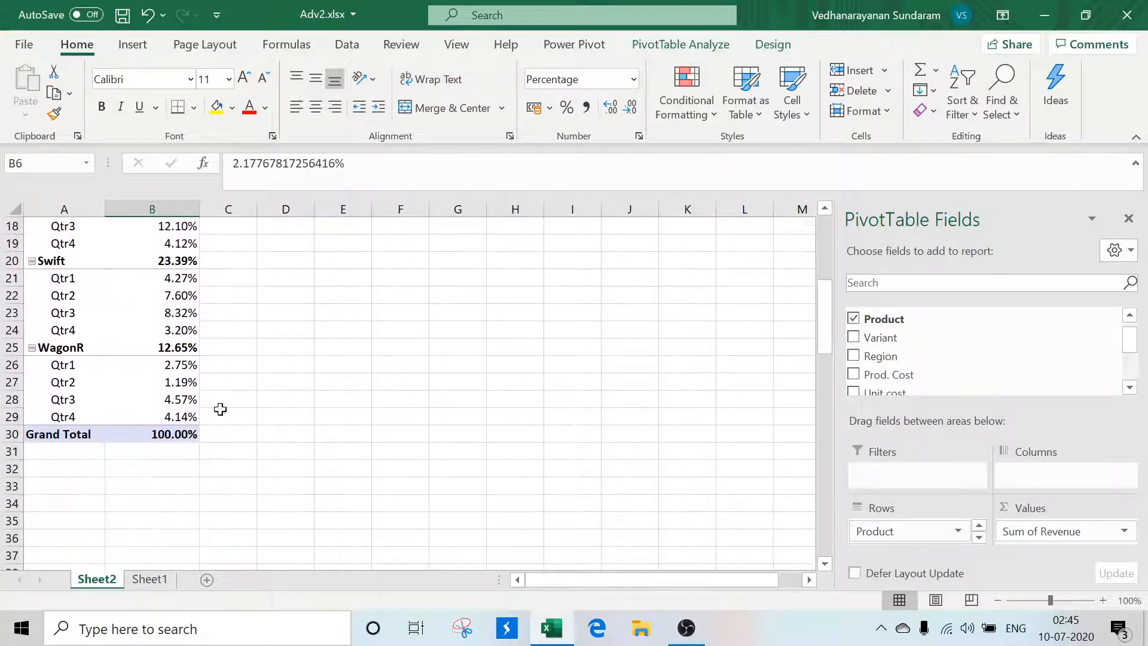
pyautogui.click(190, 430)
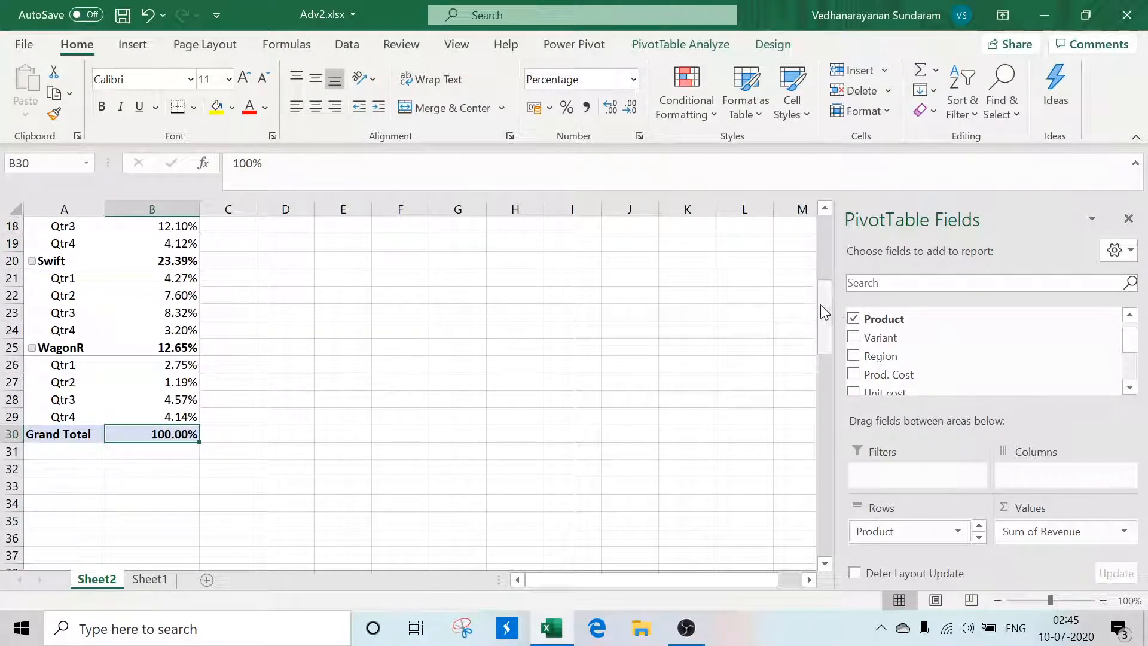
pyautogui.moveTo(820, 303); pyautogui.dragTo(829, 240)
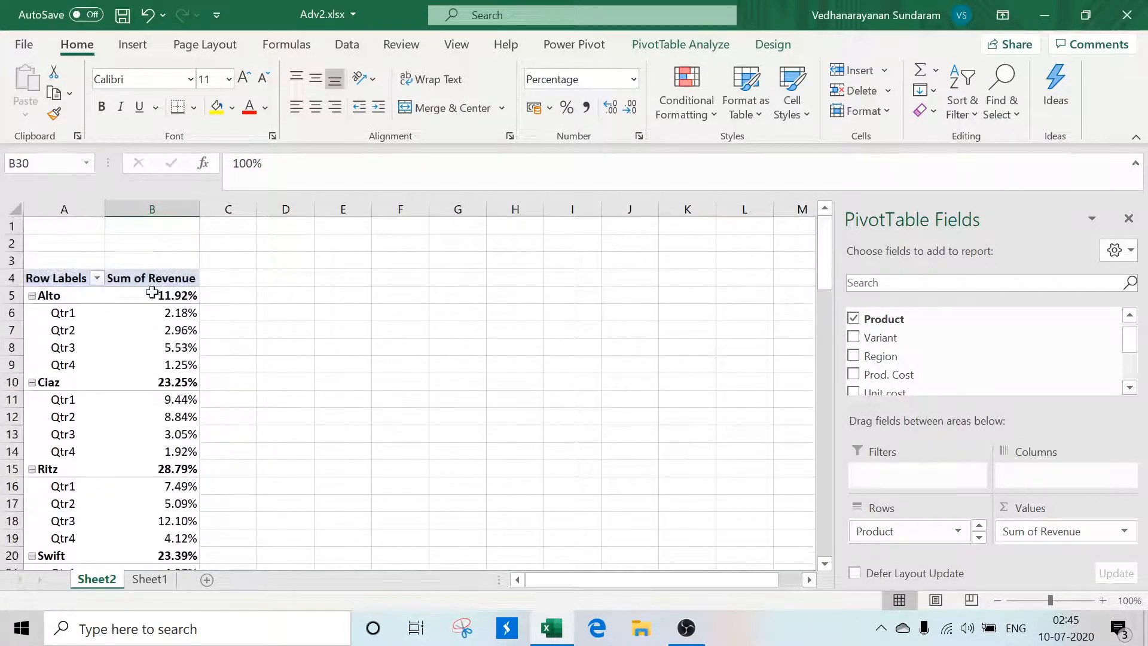
# Step: Show the Sum of Revenue values as % of Parent Row Total and check the quarterly shares within Alto and Ciaz
pyautogui.click(176, 317)
pyautogui.rightClick(177, 317)
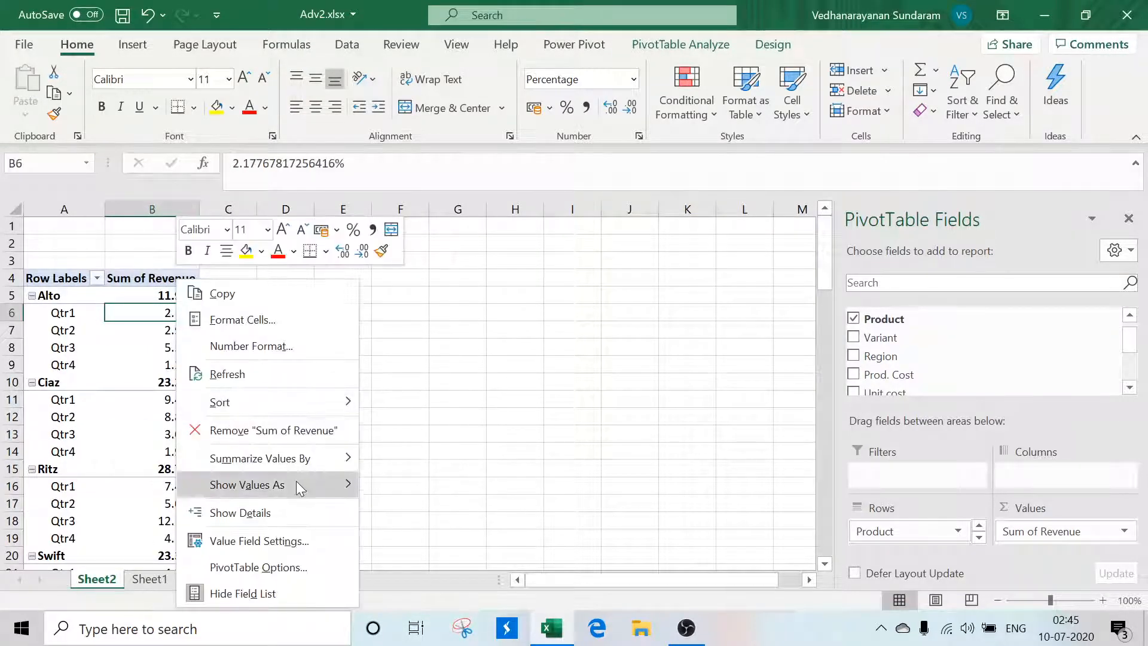
pyautogui.moveTo(296, 482)
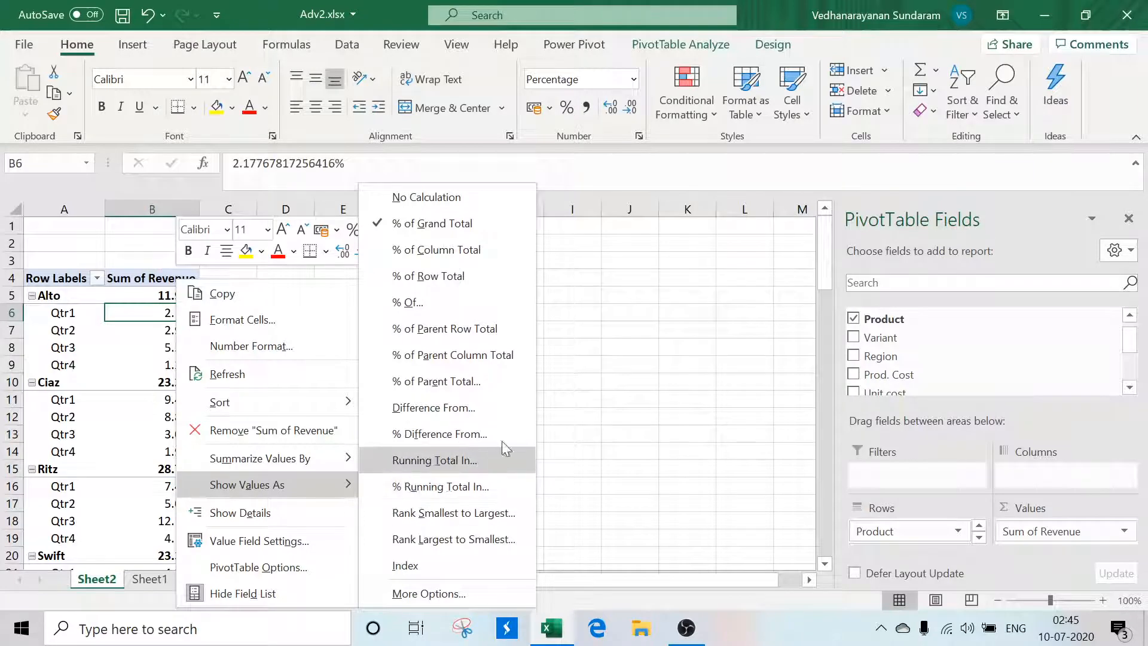
pyautogui.click(520, 325)
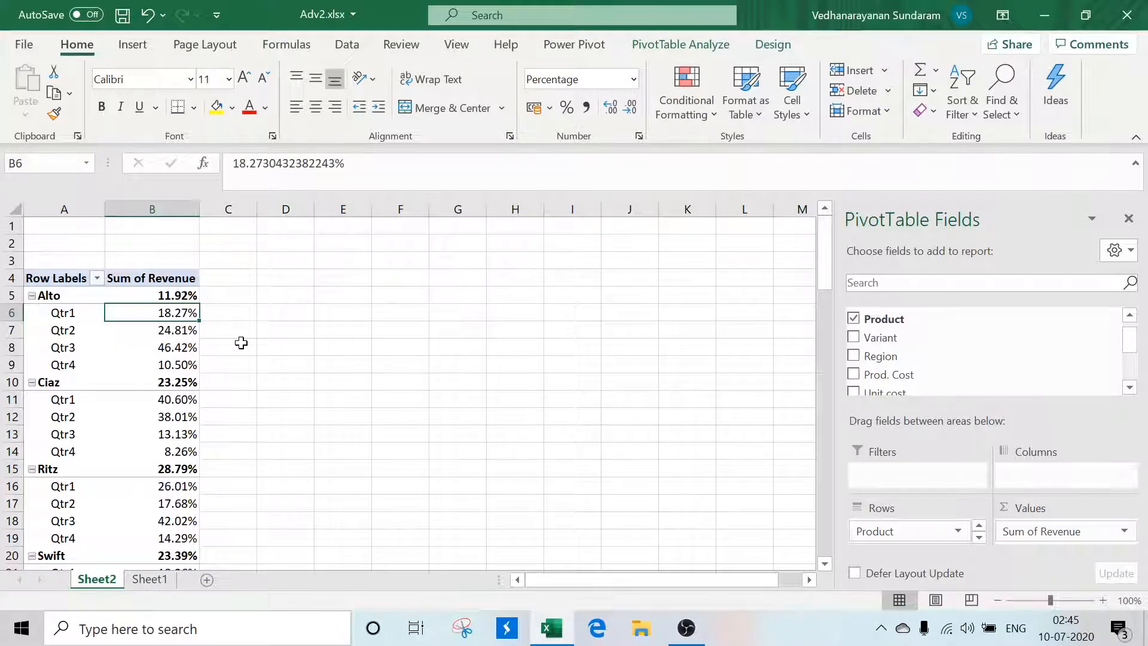
pyautogui.moveTo(162, 313)
pyautogui.hotkey('shift', 'Down')
pyautogui.hotkey('shift', 'Down')
pyautogui.hotkey('shift', 'Down')
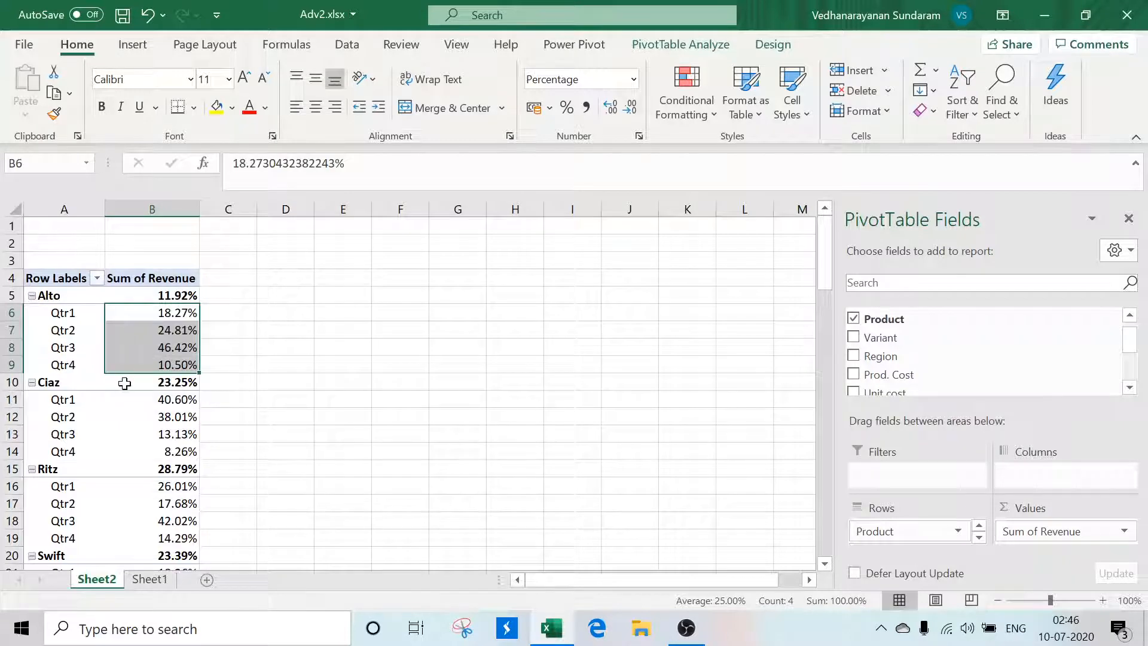
pyautogui.moveTo(174, 400); pyautogui.dragTo(180, 452)
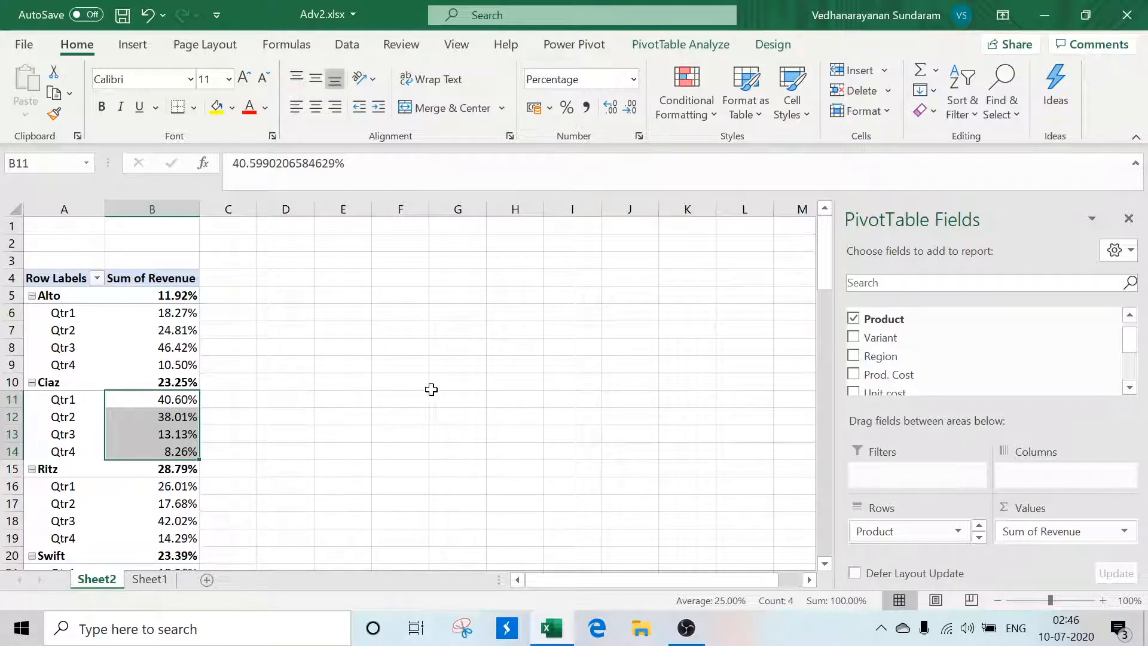
pyautogui.click(357, 400)
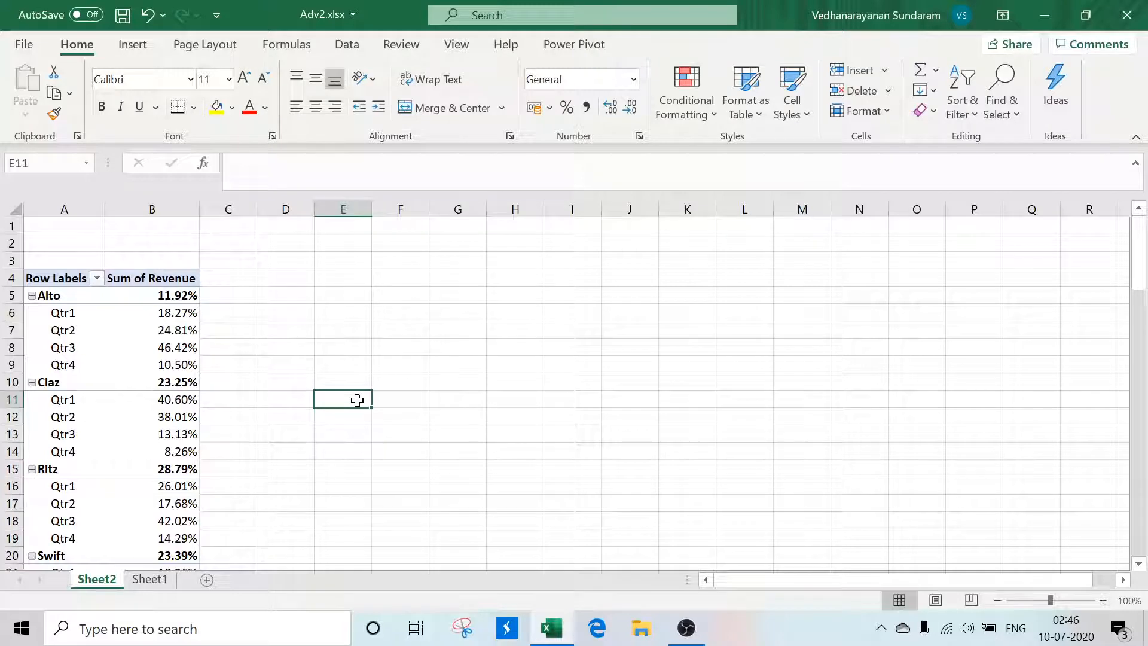
# Step: Create another PivotTable from the Sheet1 data range A1:I99 on a new worksheet and compare it with Sheet2
pyautogui.click(151, 579)
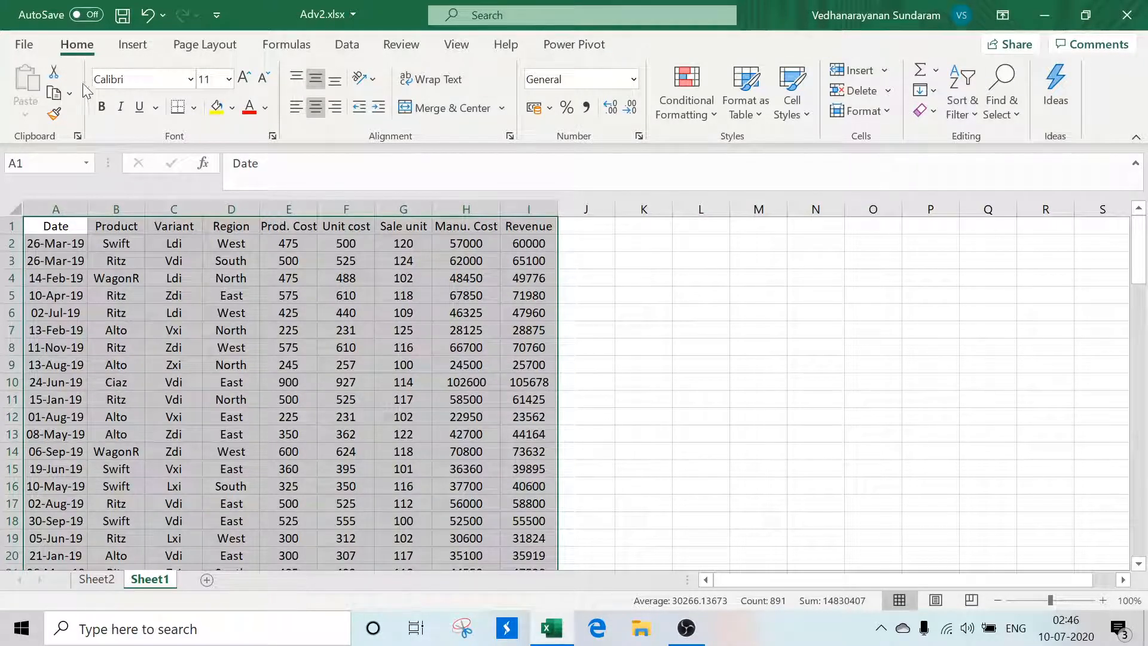
pyautogui.click(132, 44)
pyautogui.click(41, 95)
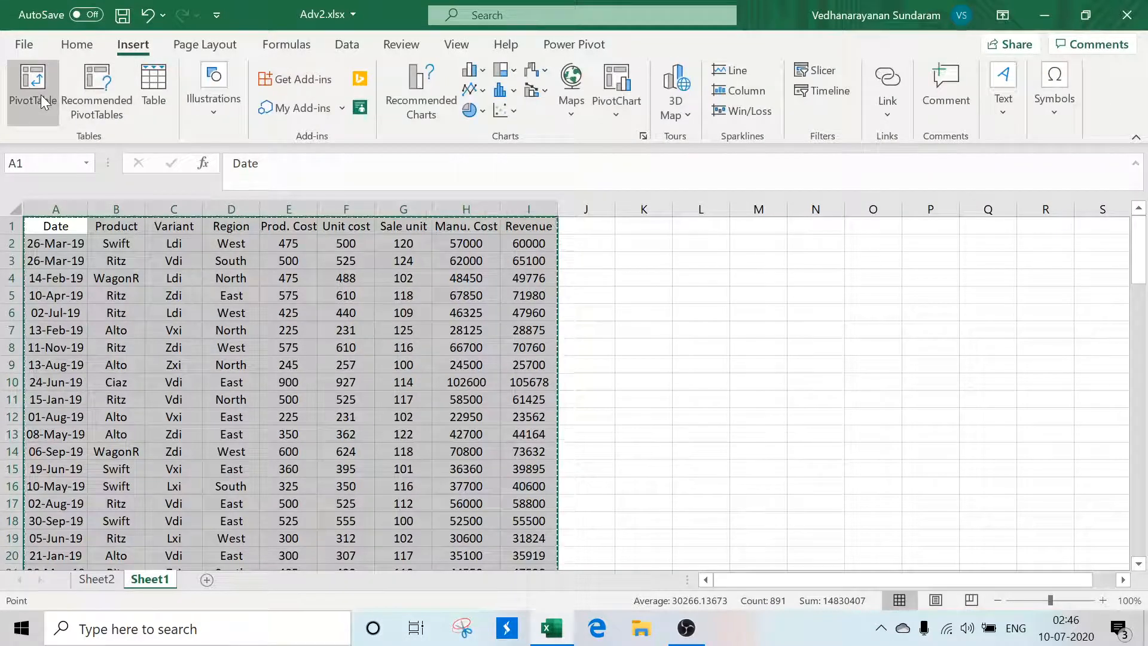
pyautogui.click(474, 294)
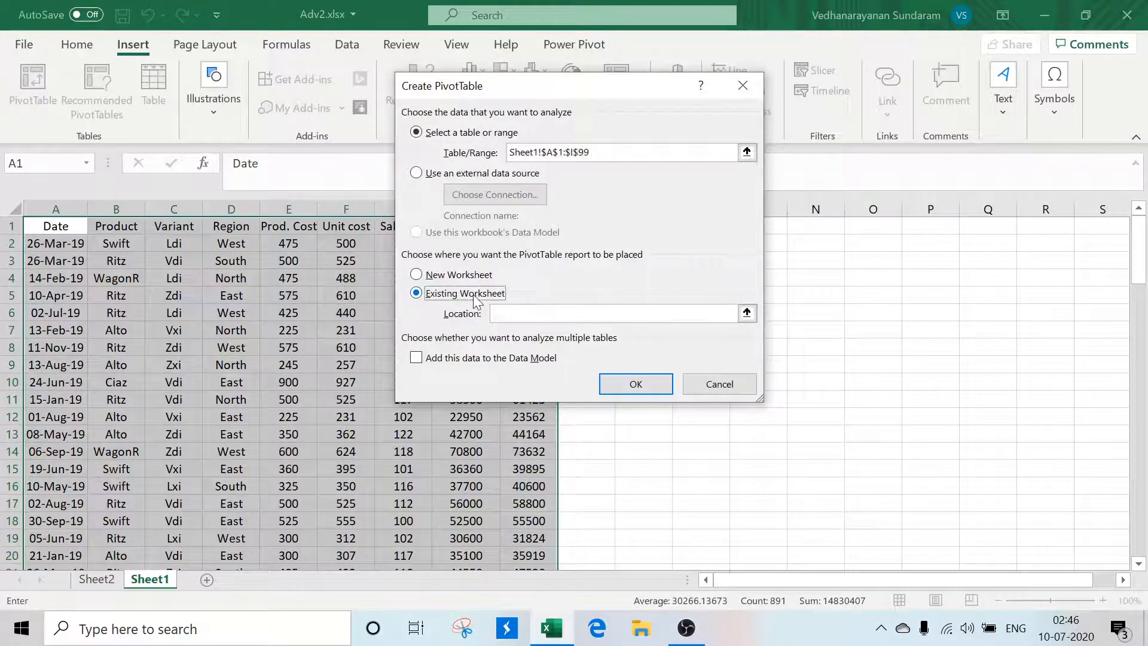
pyautogui.click(457, 275)
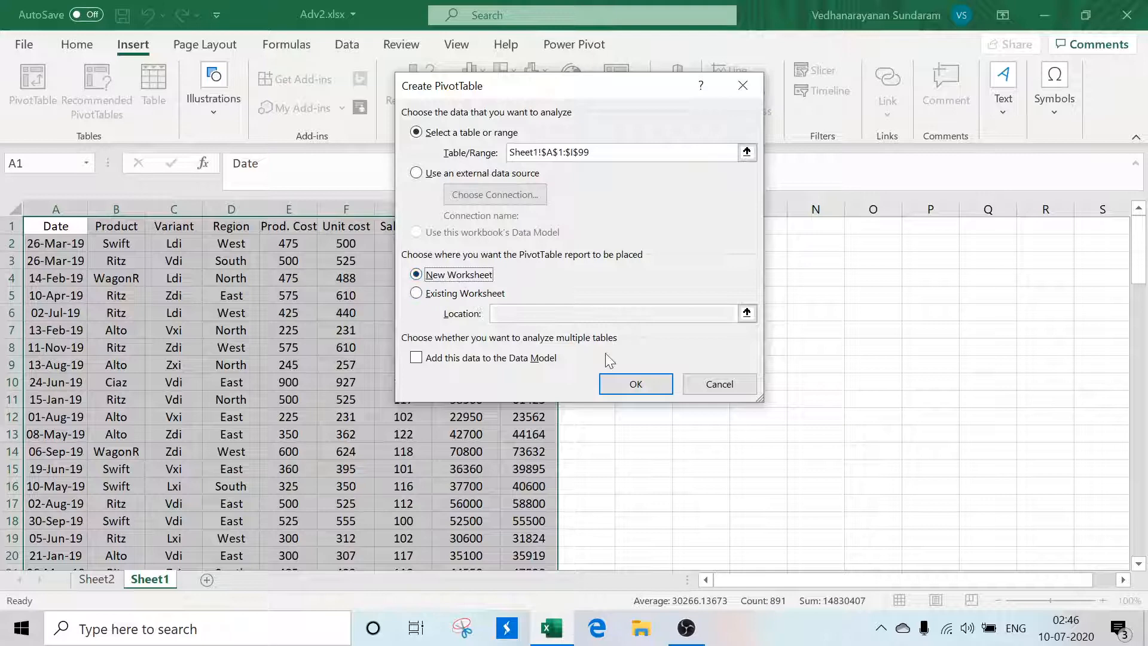
pyautogui.click(635, 383)
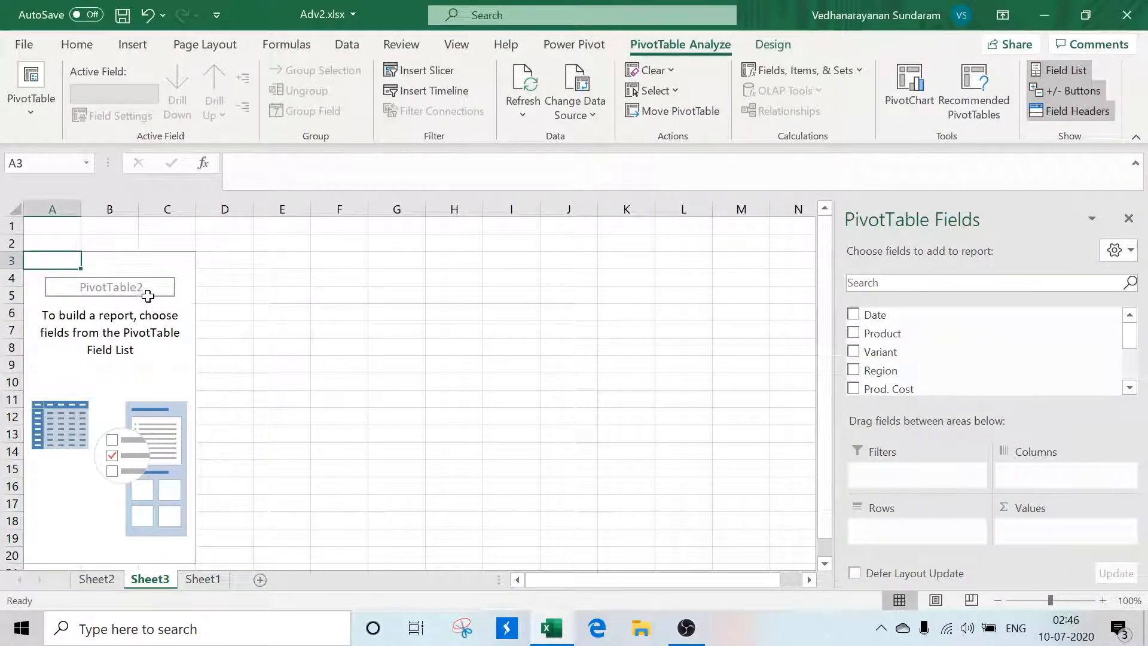
pyautogui.click(109, 586)
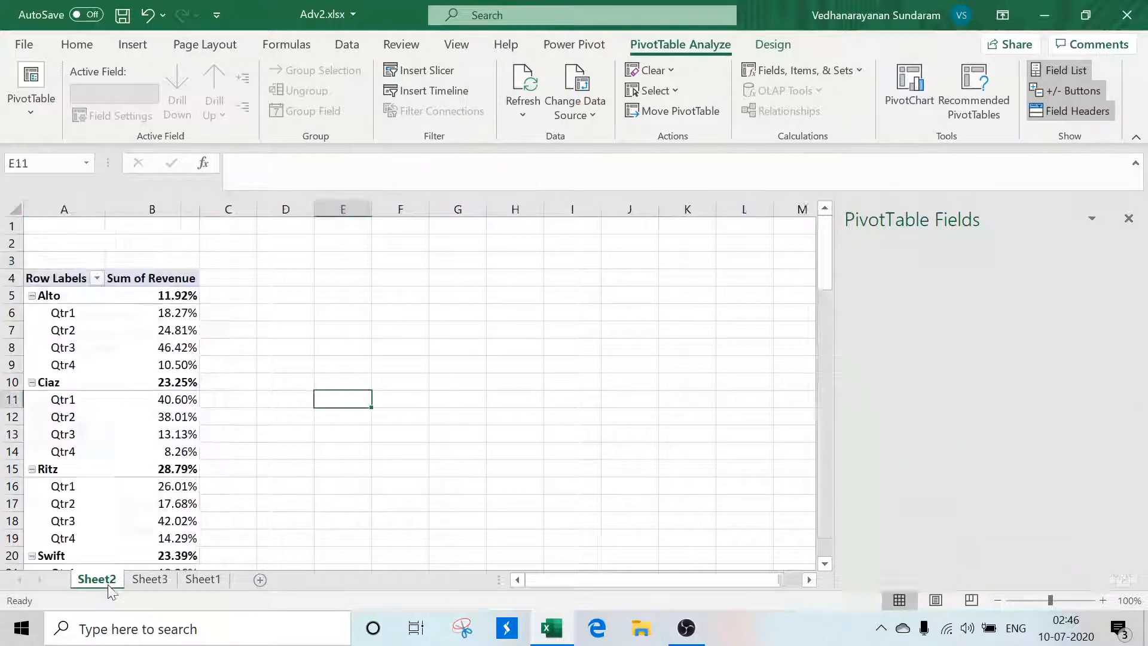
pyautogui.click(154, 577)
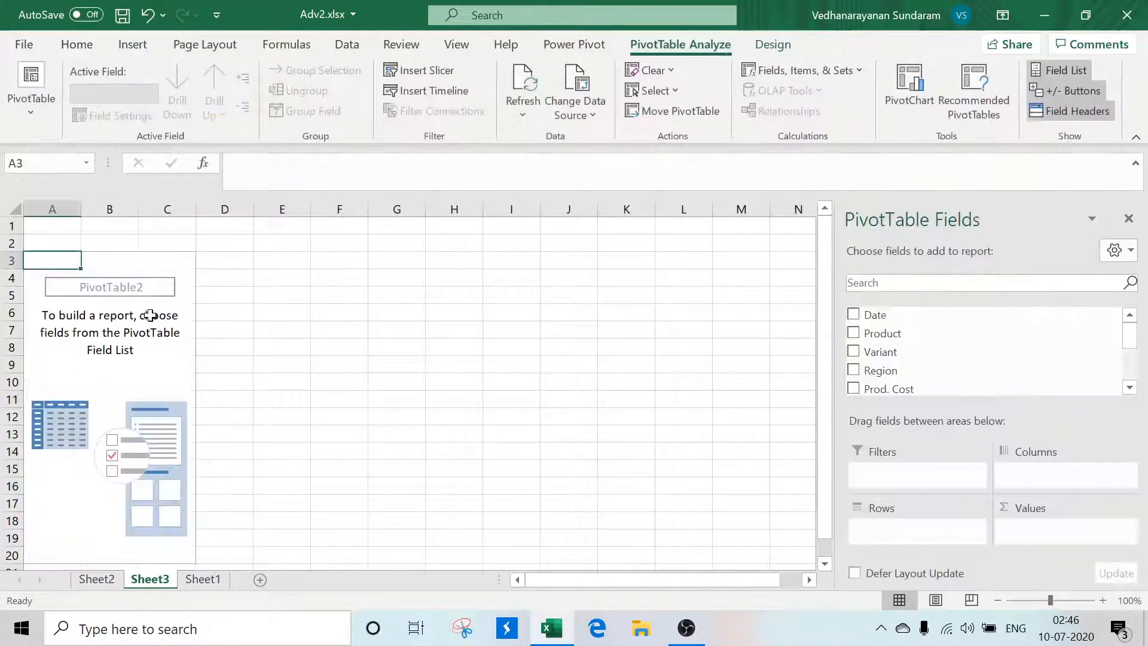
# Step: Create a further PivotTable from the Sheet1 data range A1:I99 on the existing worksheet at Sheet3 cell K3
pyautogui.click(197, 580)
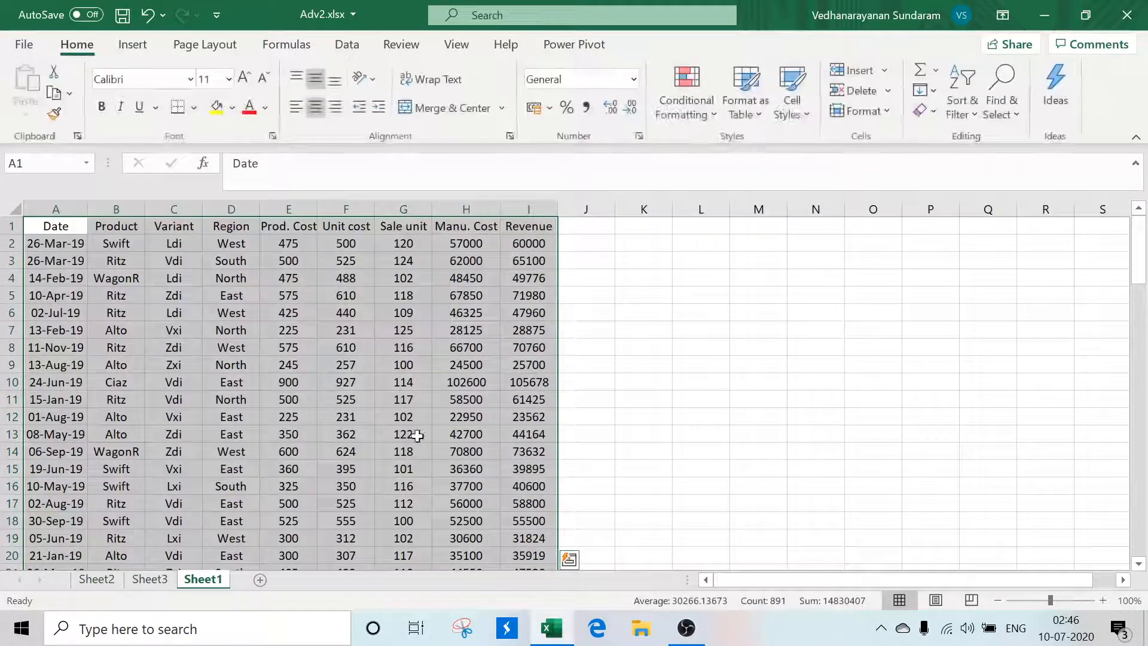
pyautogui.click(133, 45)
pyautogui.click(32, 82)
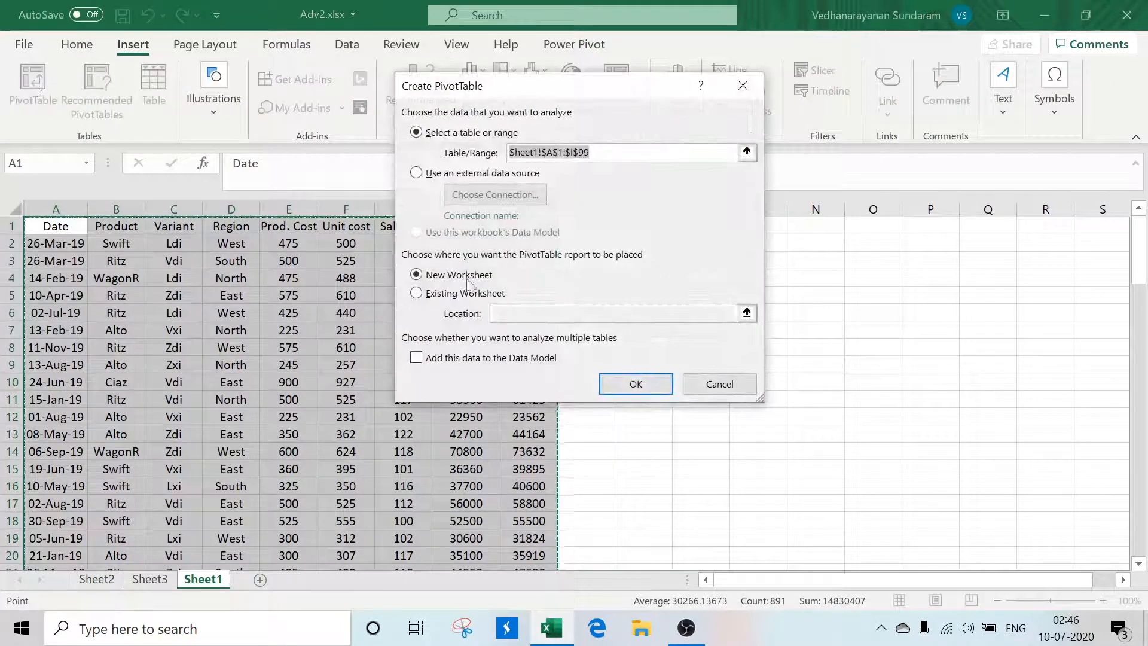
pyautogui.click(473, 293)
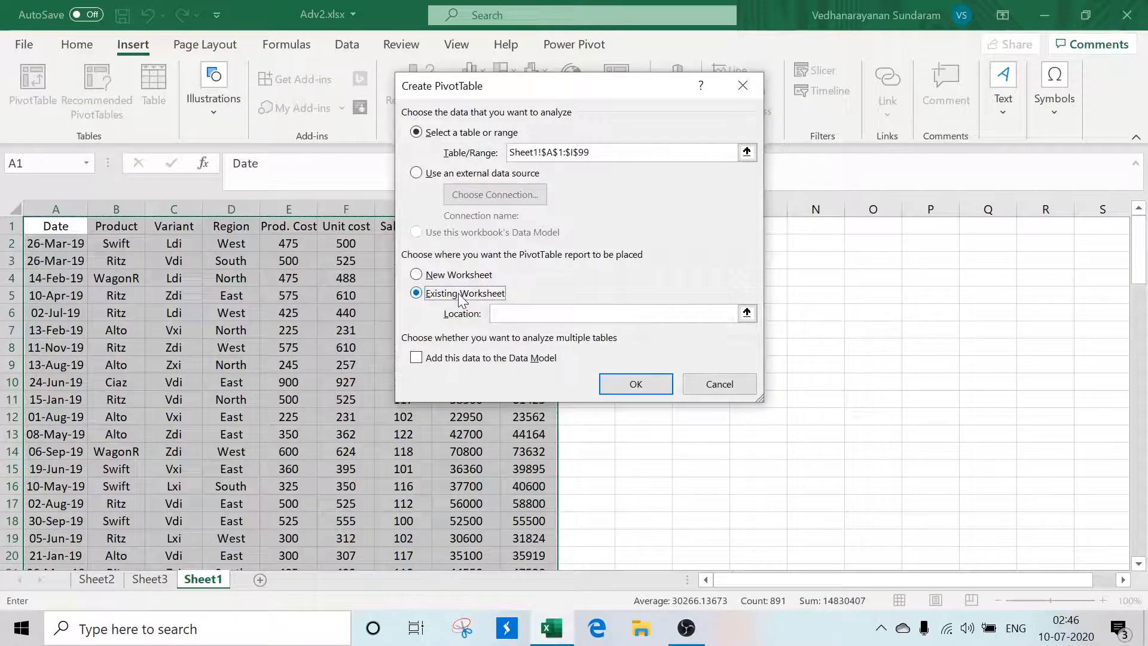
pyautogui.click(747, 313)
pyautogui.click(149, 578)
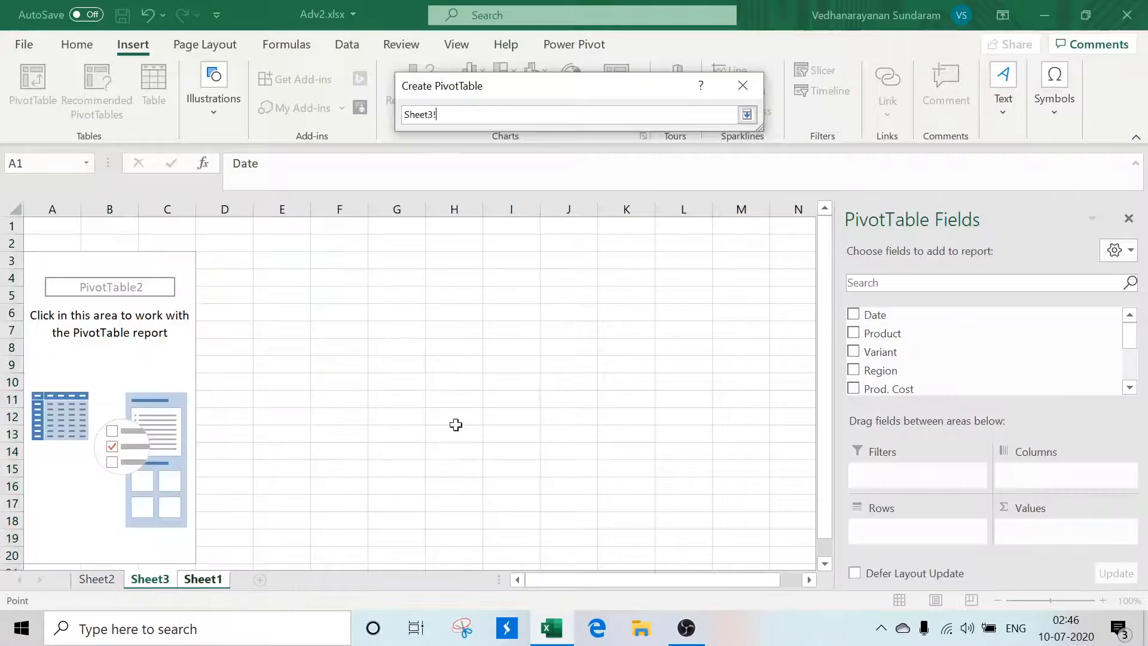
pyautogui.click(617, 260)
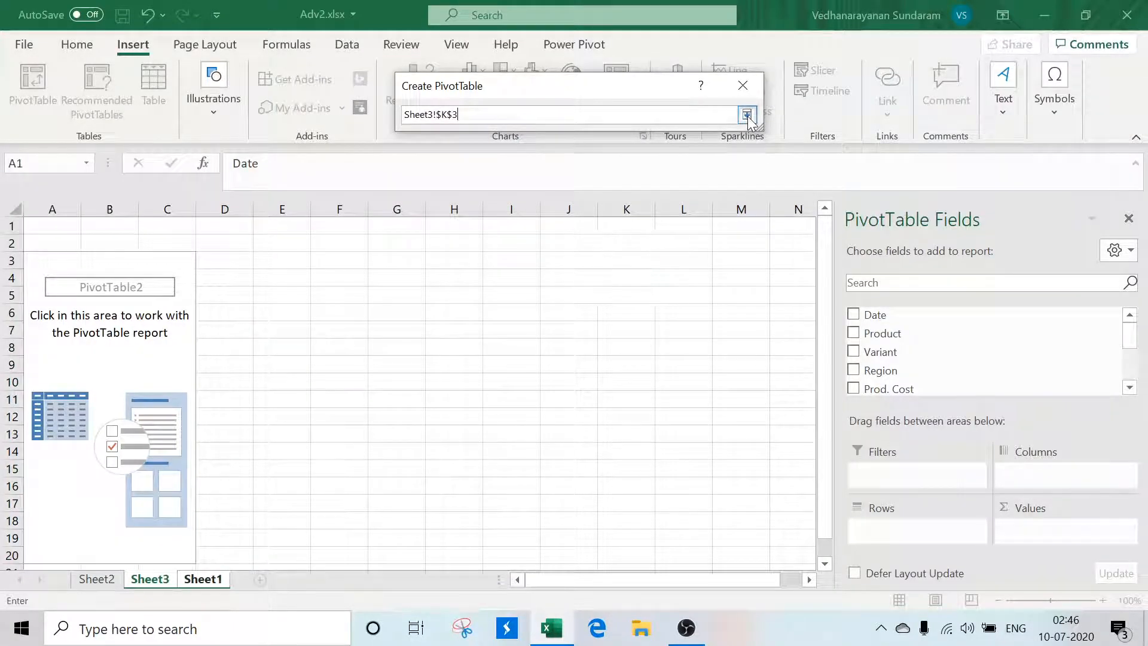
pyautogui.click(747, 114)
pyautogui.click(660, 384)
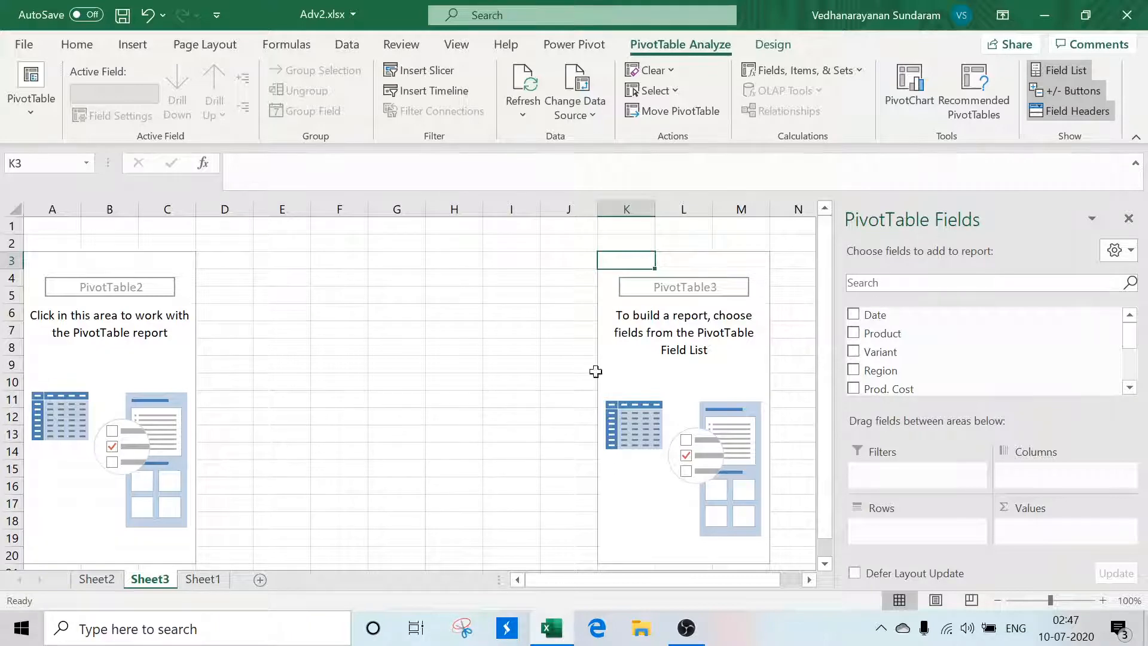
# Step: Add Date to the rows and Revenue to the values of Sheet3's first PivotTable, and check Qtr1 and Qtr3
pyautogui.click(113, 360)
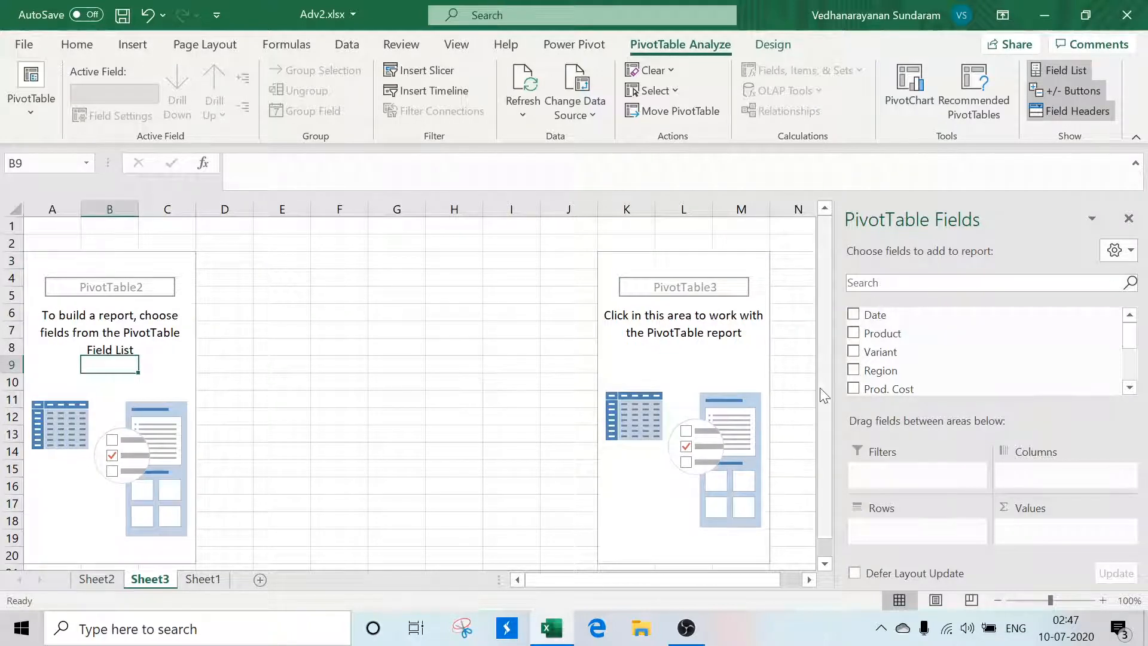
pyautogui.moveTo(915, 323); pyautogui.dragTo(935, 539)
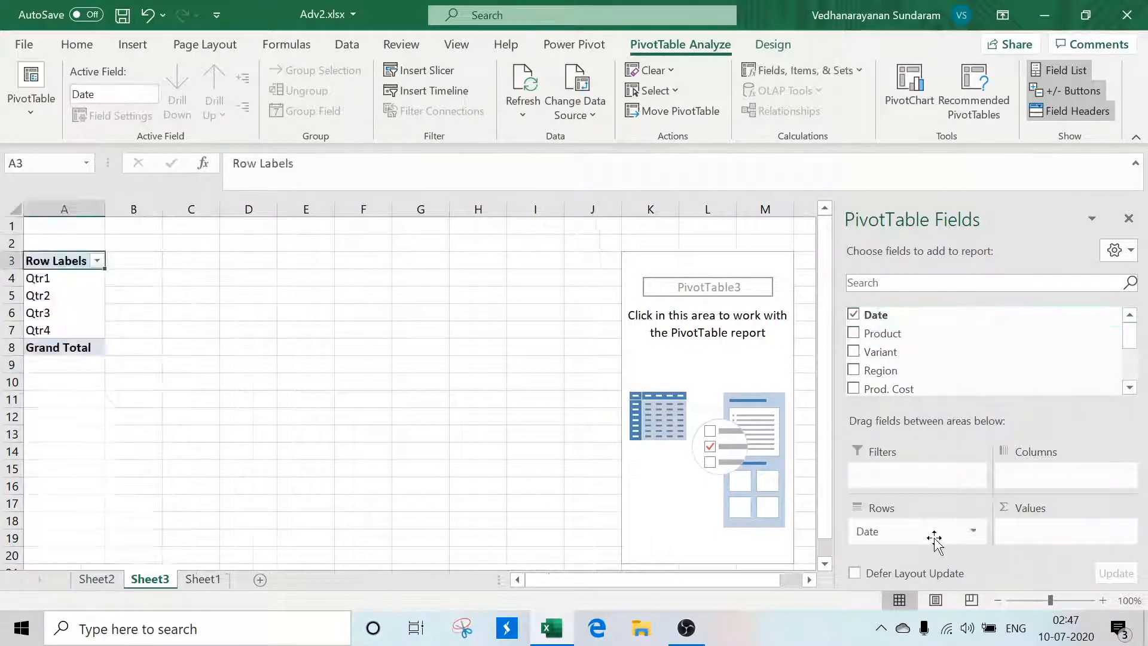
pyautogui.moveTo(1130, 336); pyautogui.dragTo(1130, 367)
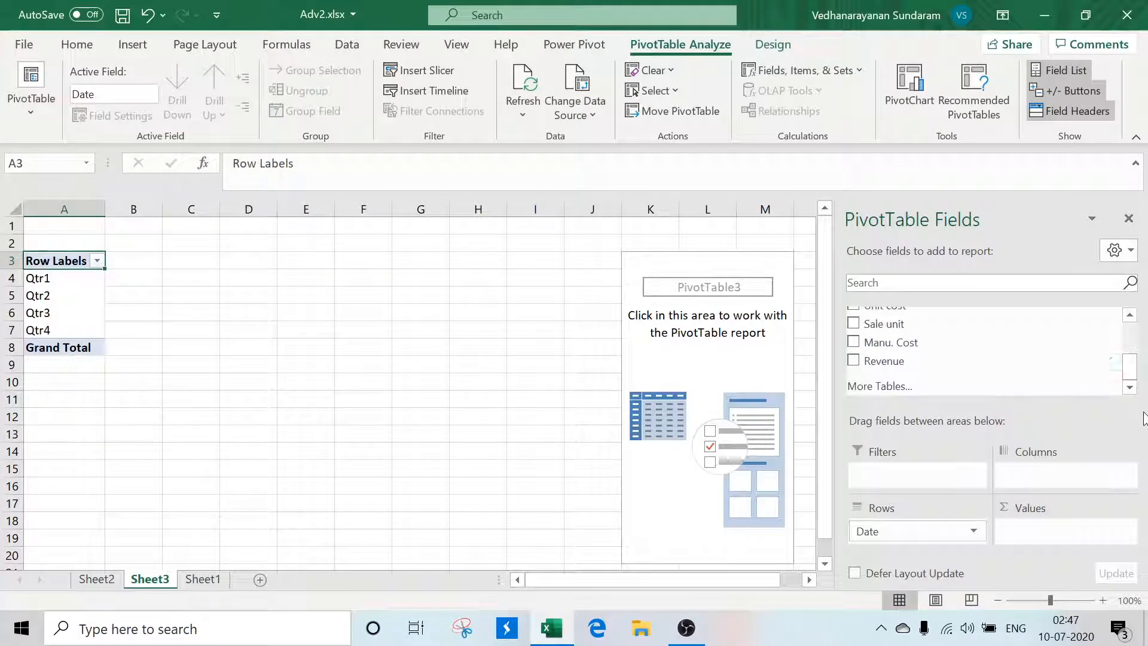
pyautogui.moveTo(892, 361); pyautogui.dragTo(1043, 541)
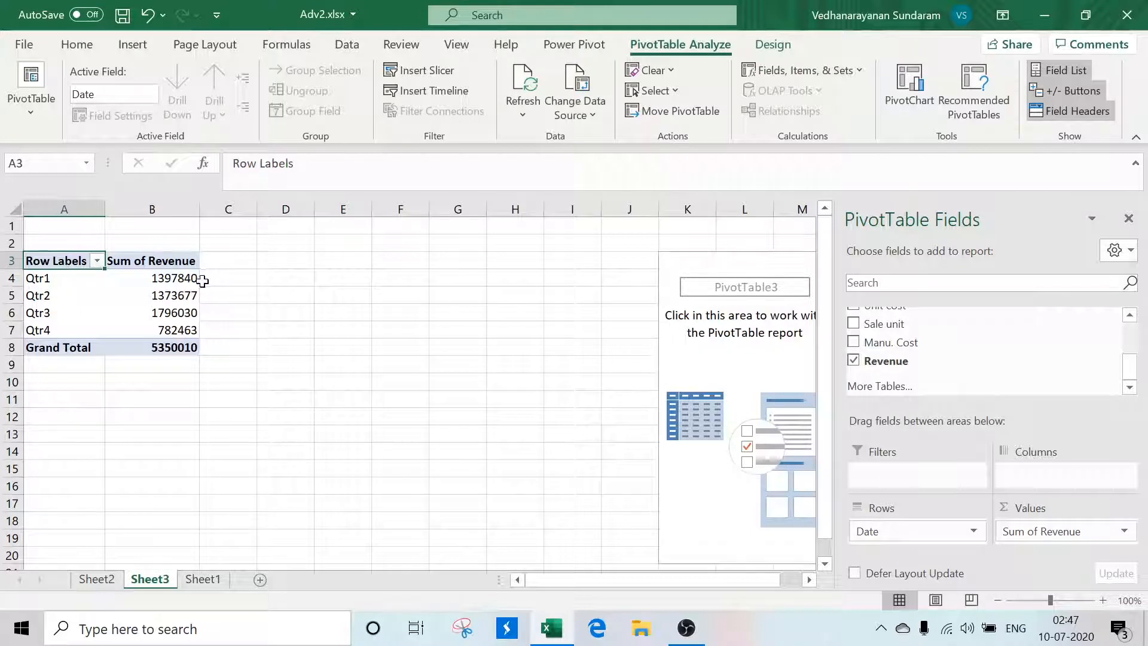
pyautogui.click(183, 278)
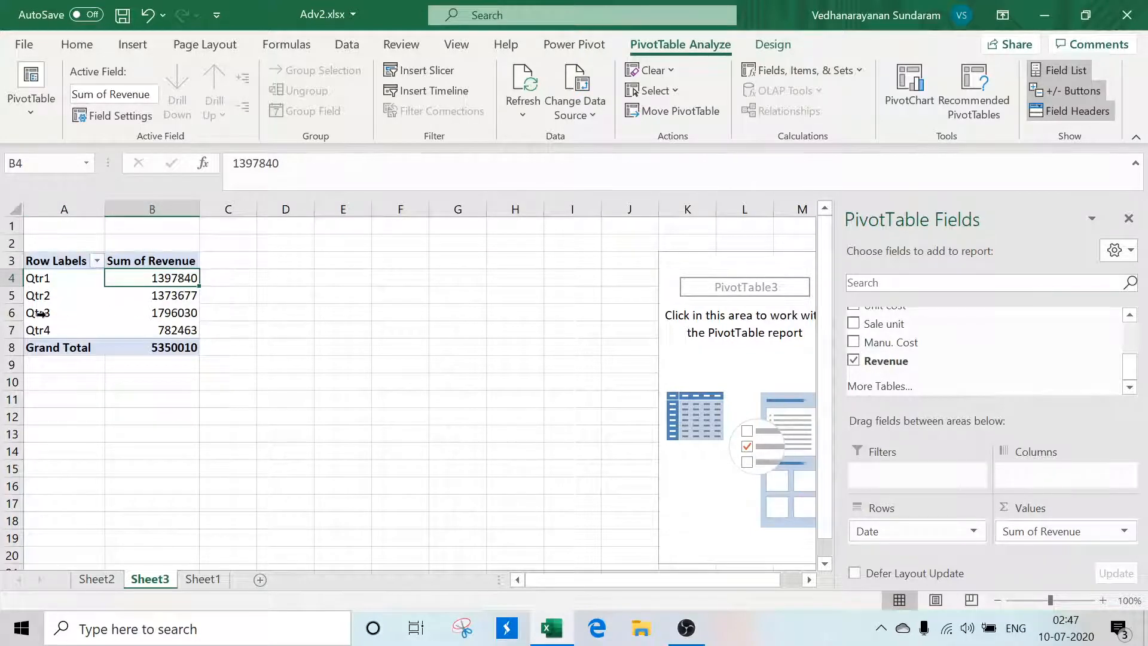
pyautogui.moveTo(42, 312); pyautogui.dragTo(192, 312)
pyautogui.click(441, 412)
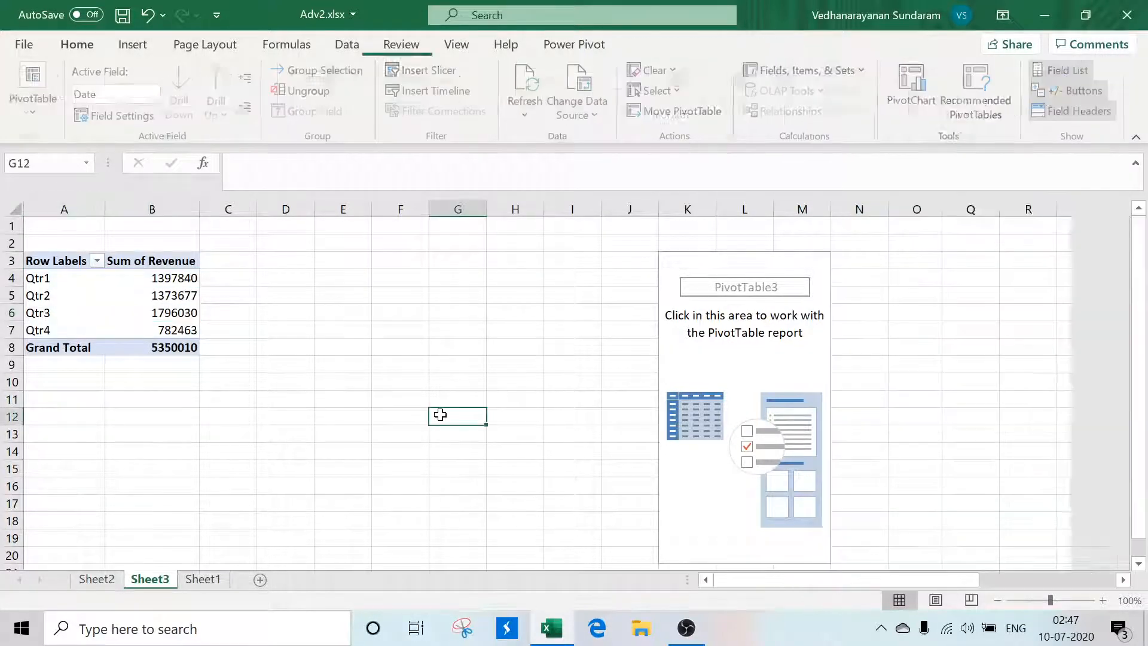
# Step: Add Product to the rows and Revenue to the values of the empty PivotTable at Sheet3 cell K3
pyautogui.click(689, 379)
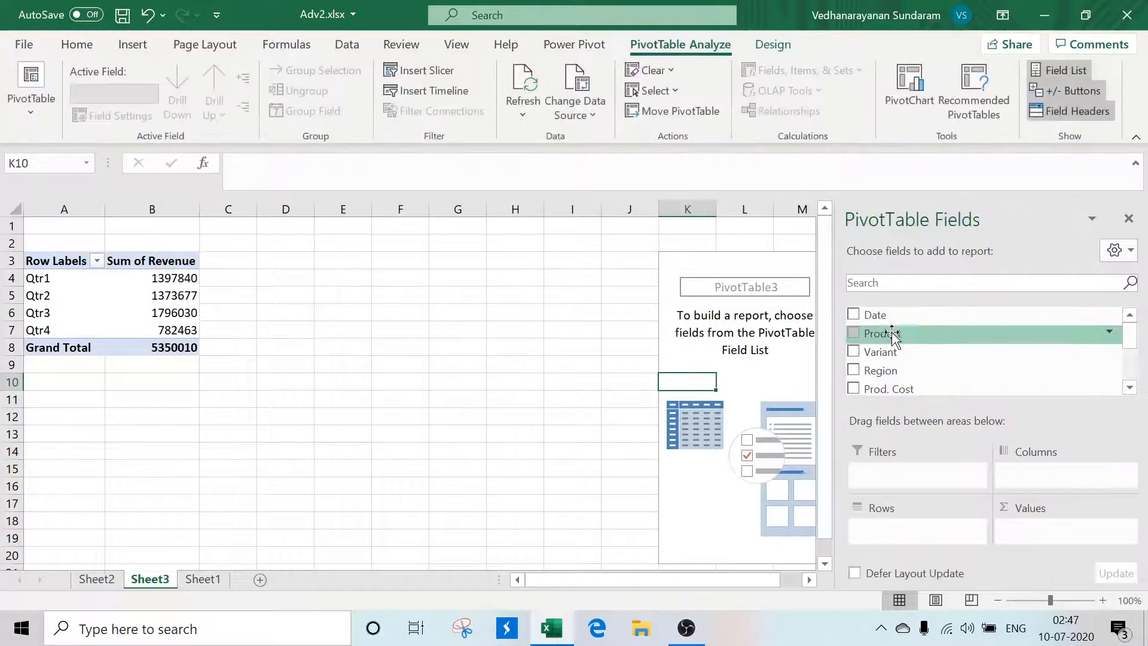
pyautogui.moveTo(908, 333); pyautogui.dragTo(885, 531)
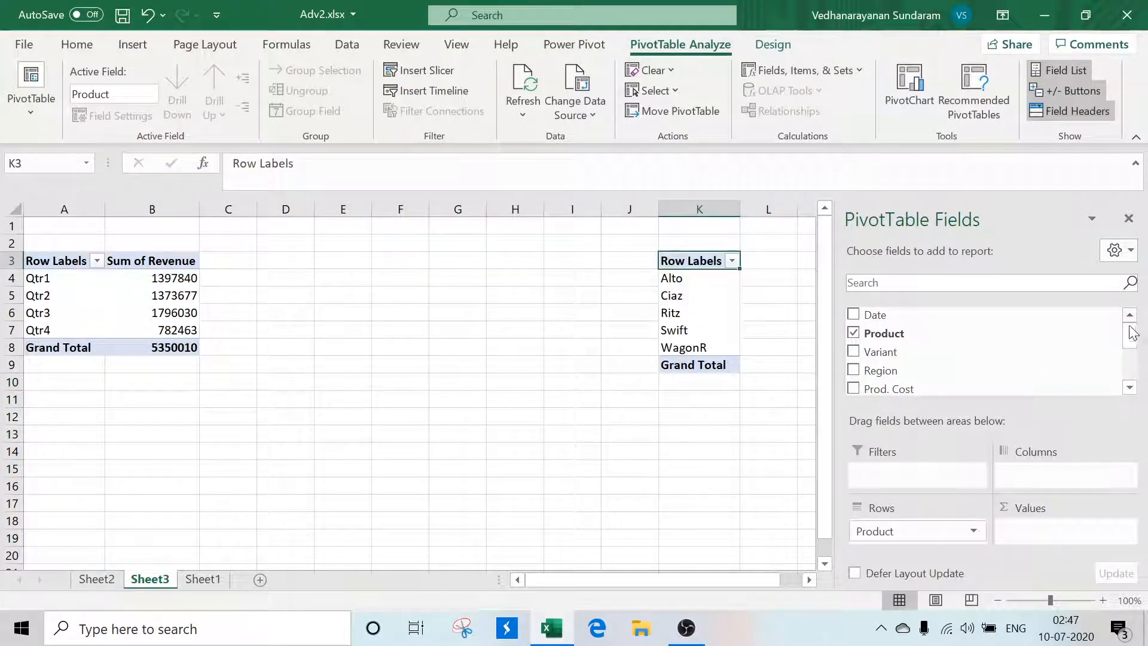
pyautogui.moveTo(1129, 329); pyautogui.dragTo(1137, 404)
pyautogui.moveTo(880, 369); pyautogui.dragTo(1034, 531)
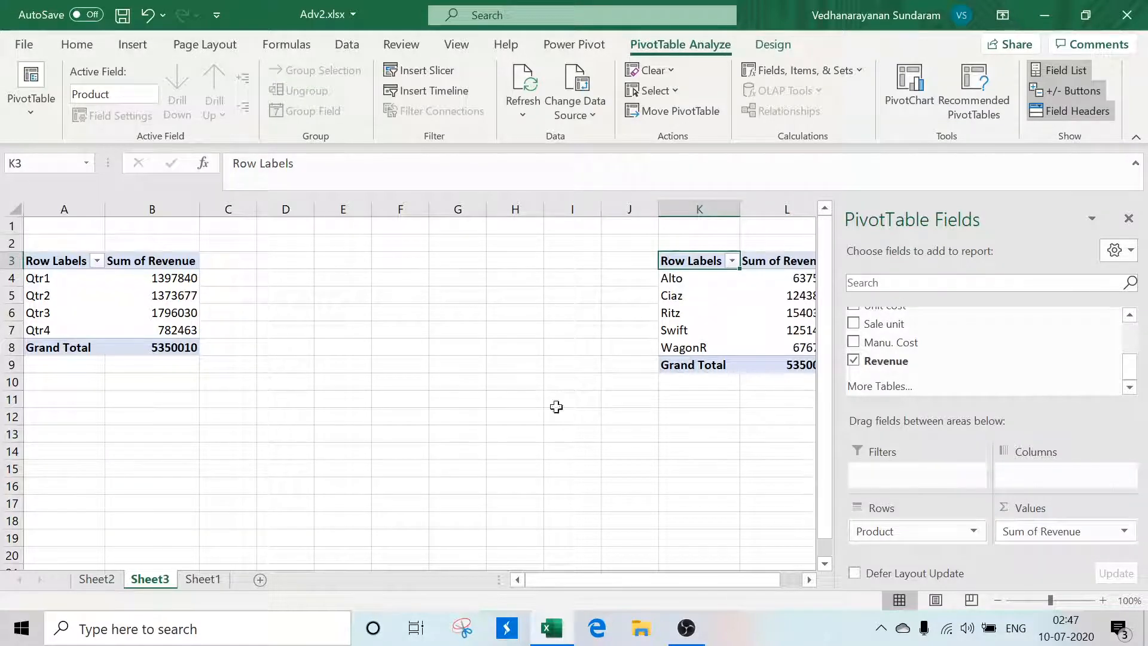
pyautogui.click(437, 348)
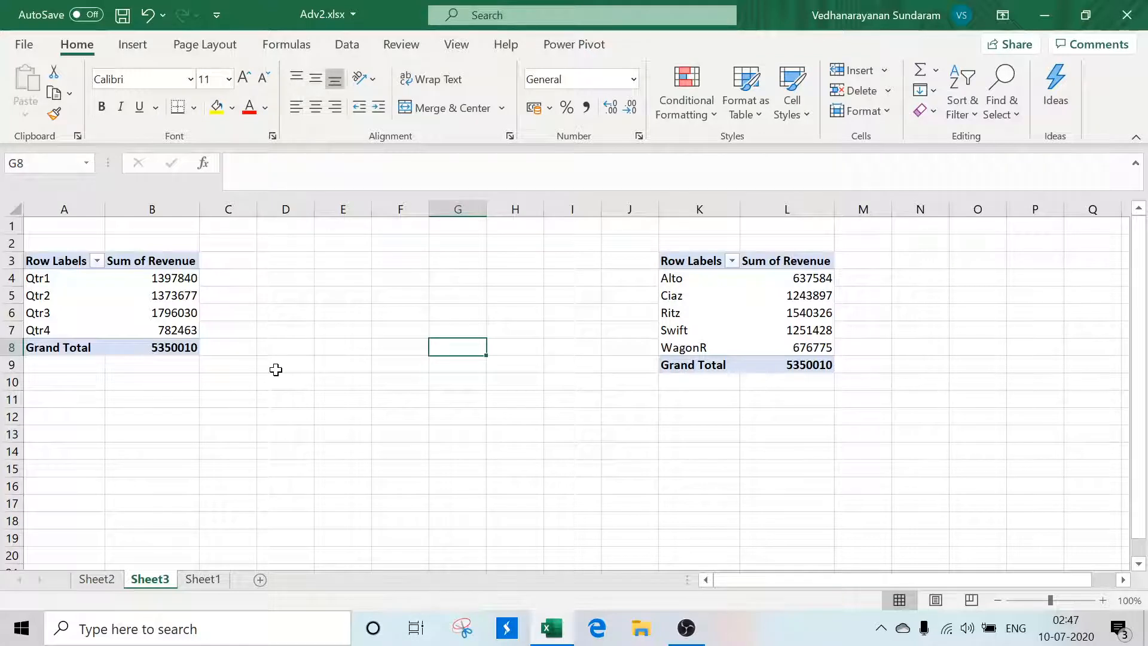
# Step: Insert a Date slicer for the quarterly revenue PivotTable and place it directly beside that table
pyautogui.click(125, 299)
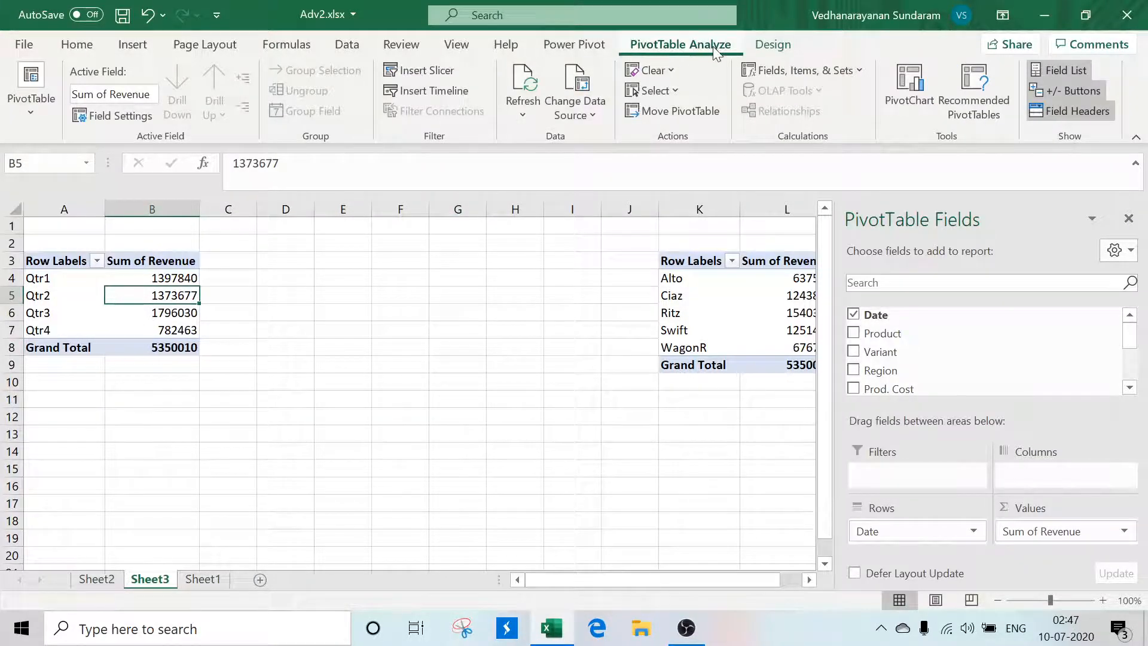
pyautogui.click(442, 74)
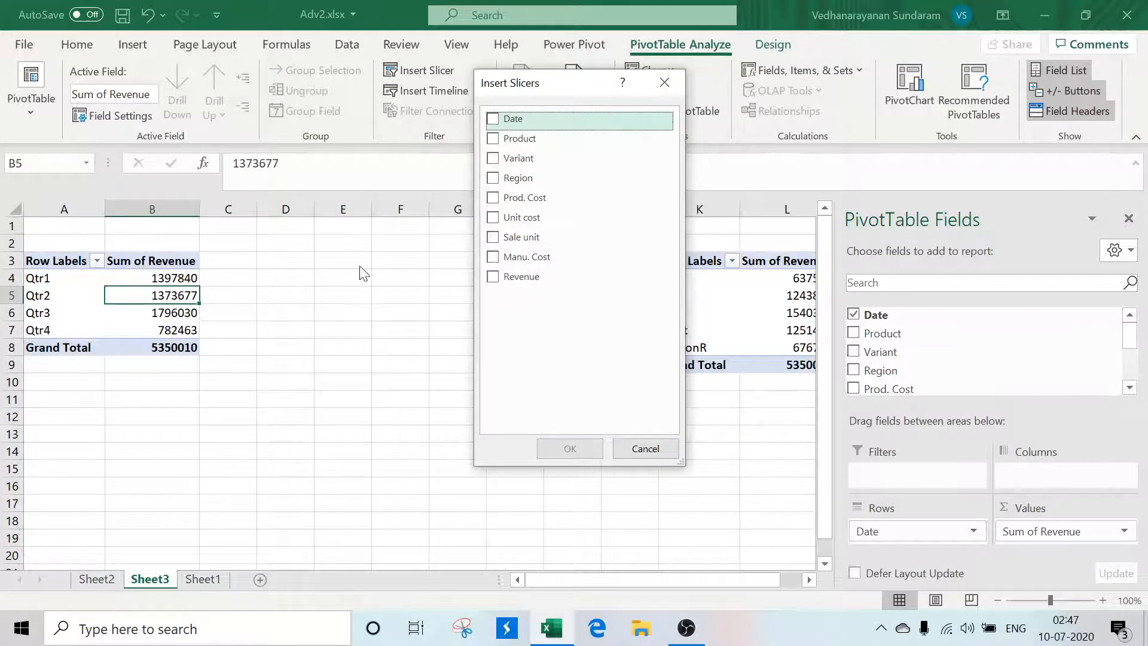
pyautogui.click(494, 120)
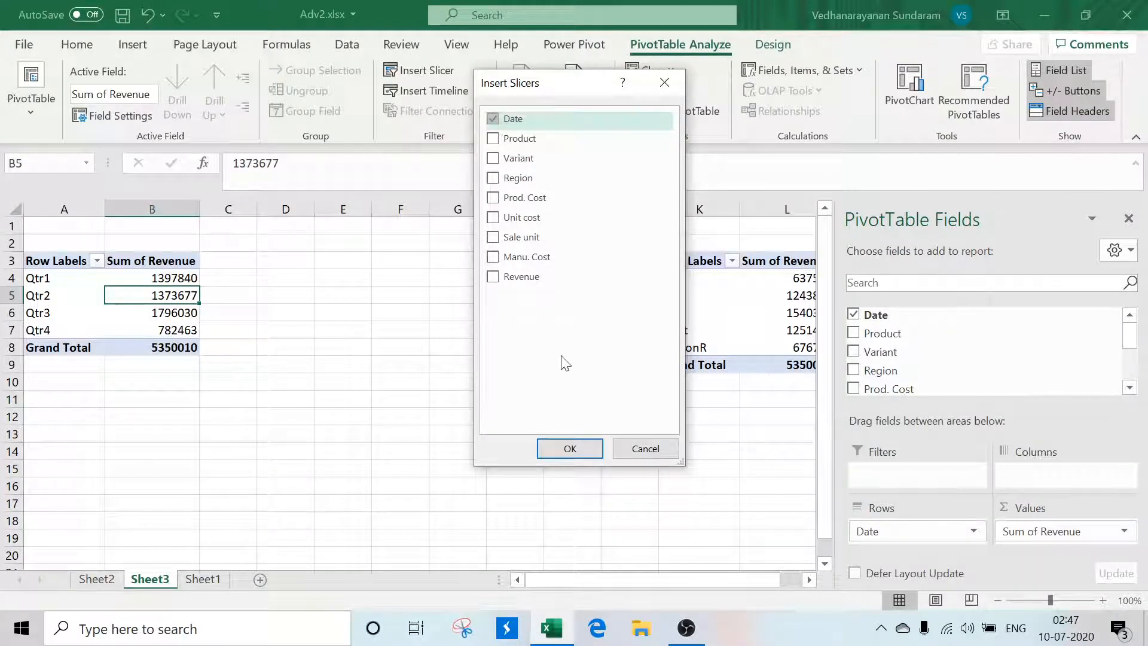
pyautogui.click(569, 448)
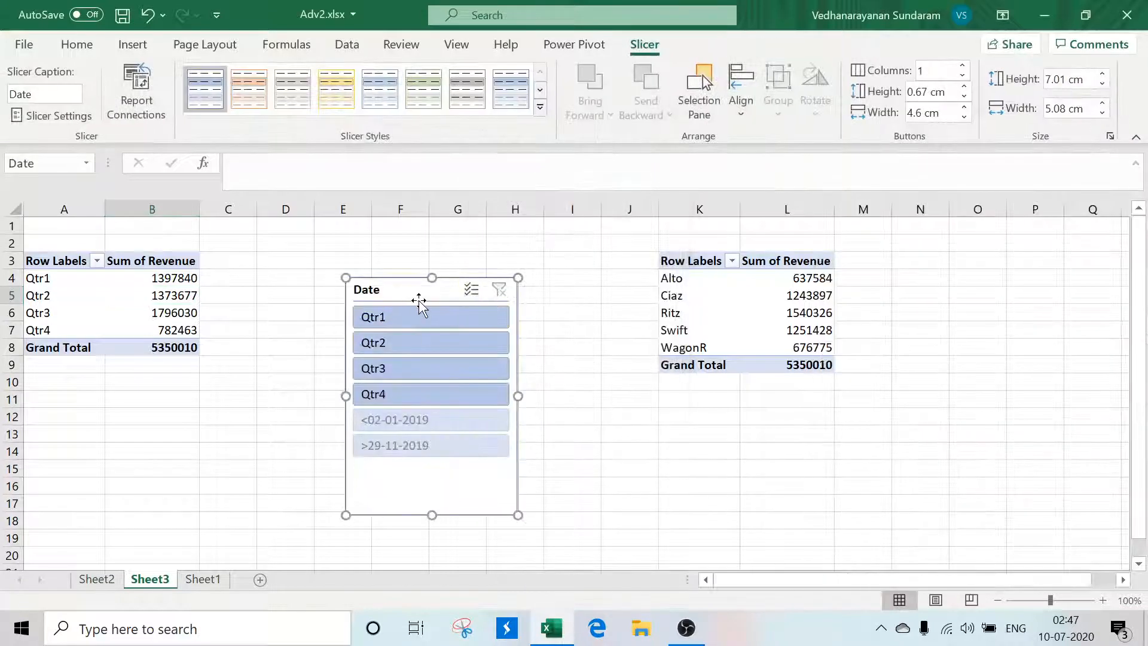
pyautogui.moveTo(387, 289); pyautogui.dragTo(302, 256)
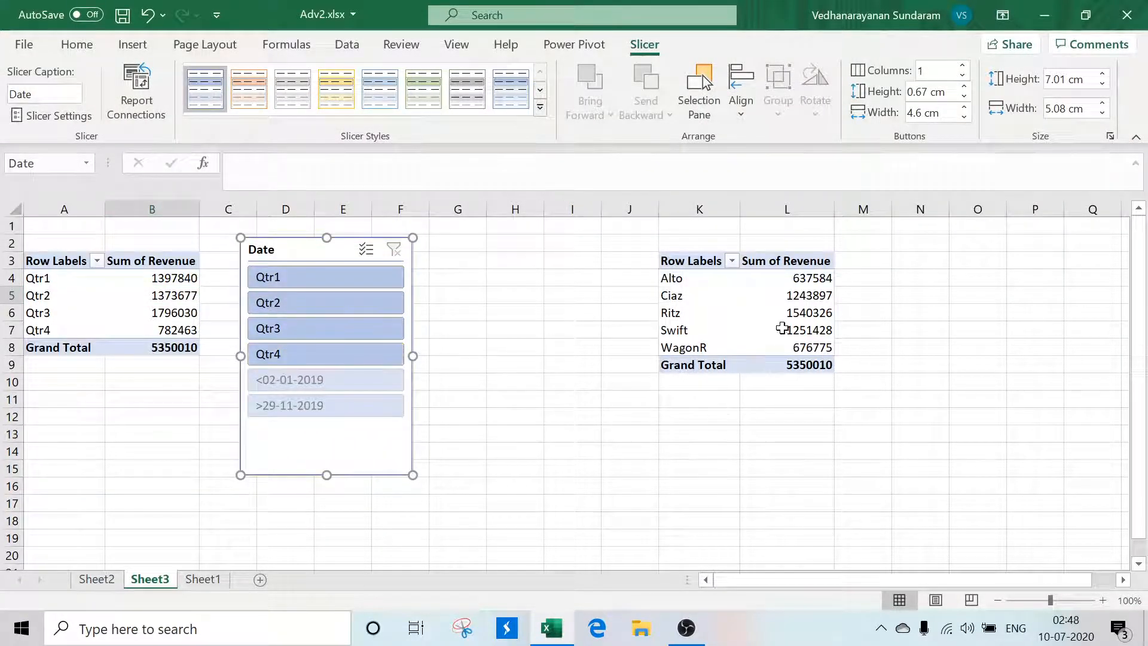
# Step: Insert a Product slicer for the product revenue PivotTable and place it between the Date slicer and that table
pyautogui.click(726, 304)
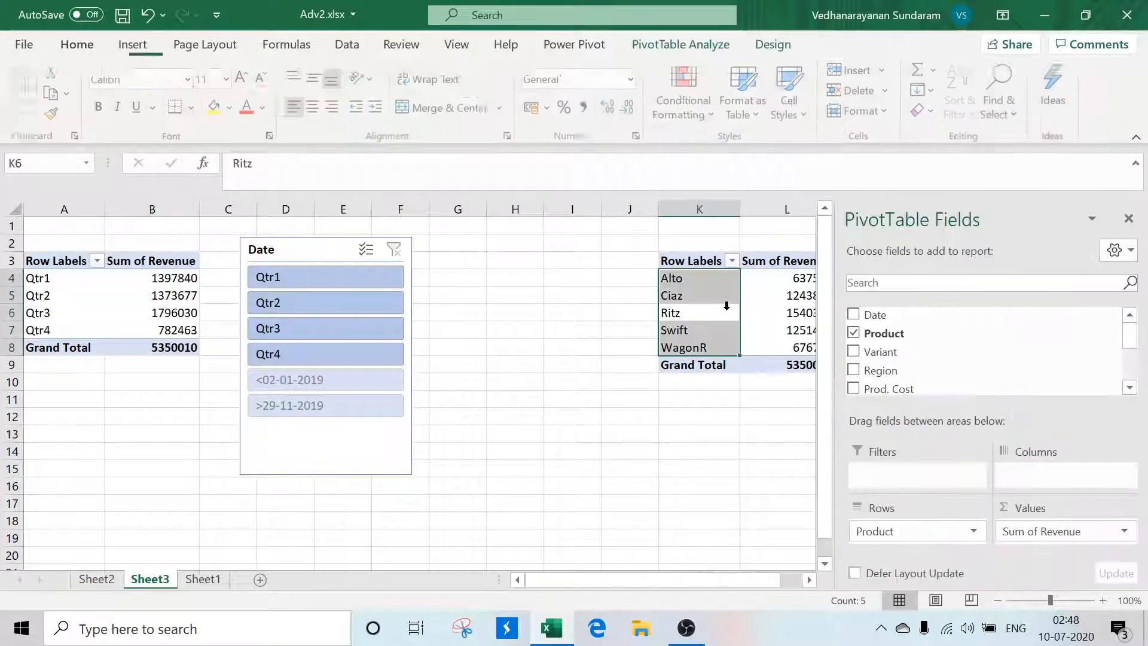
pyautogui.click(679, 45)
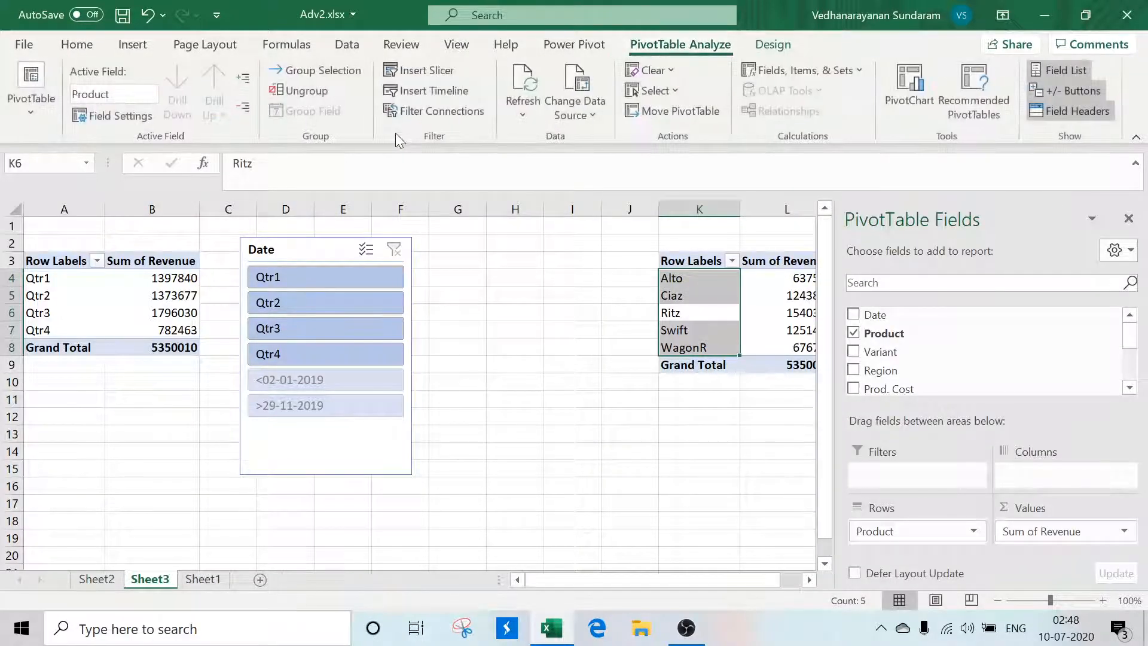
pyautogui.click(422, 70)
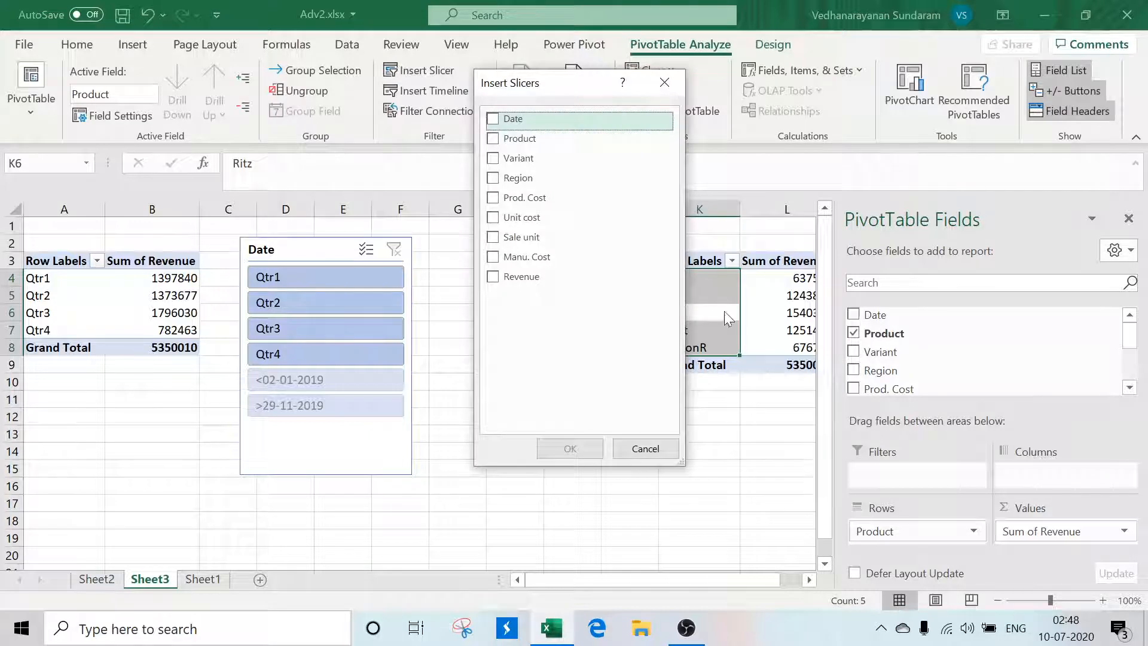
pyautogui.click(495, 140)
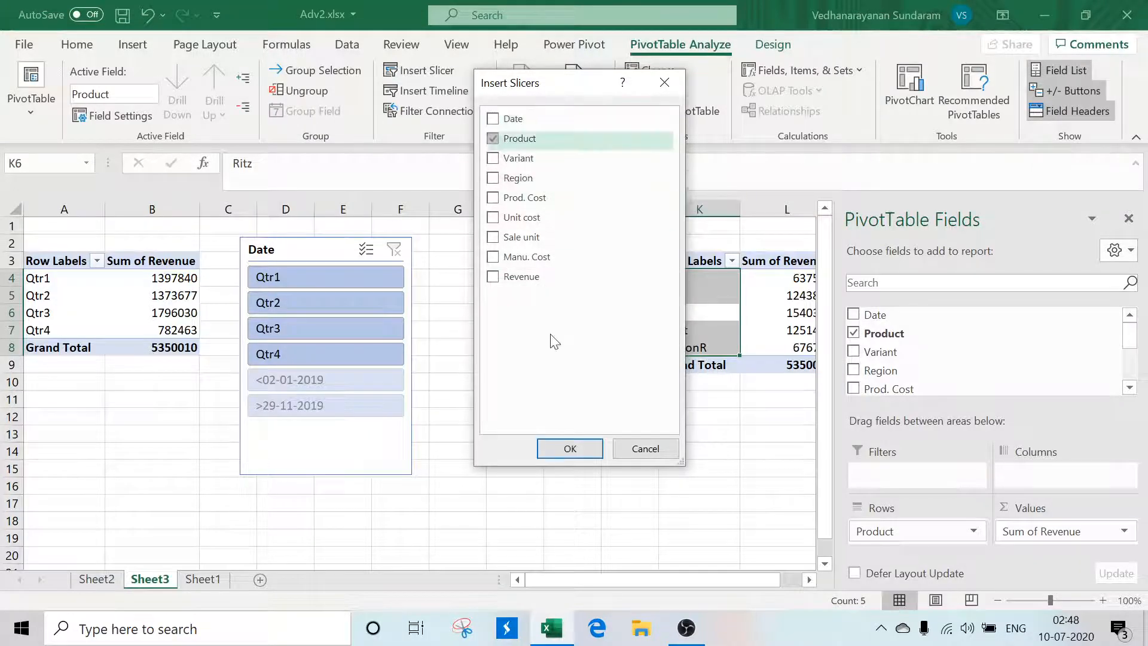
pyautogui.click(568, 448)
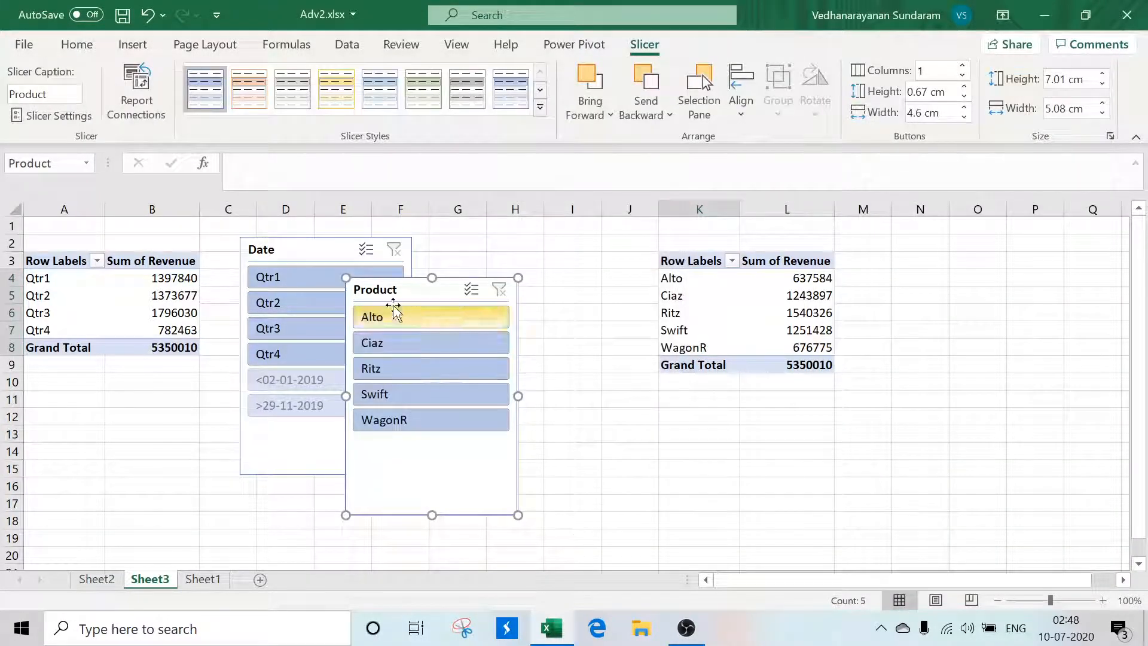
pyautogui.moveTo(398, 291); pyautogui.dragTo(509, 254)
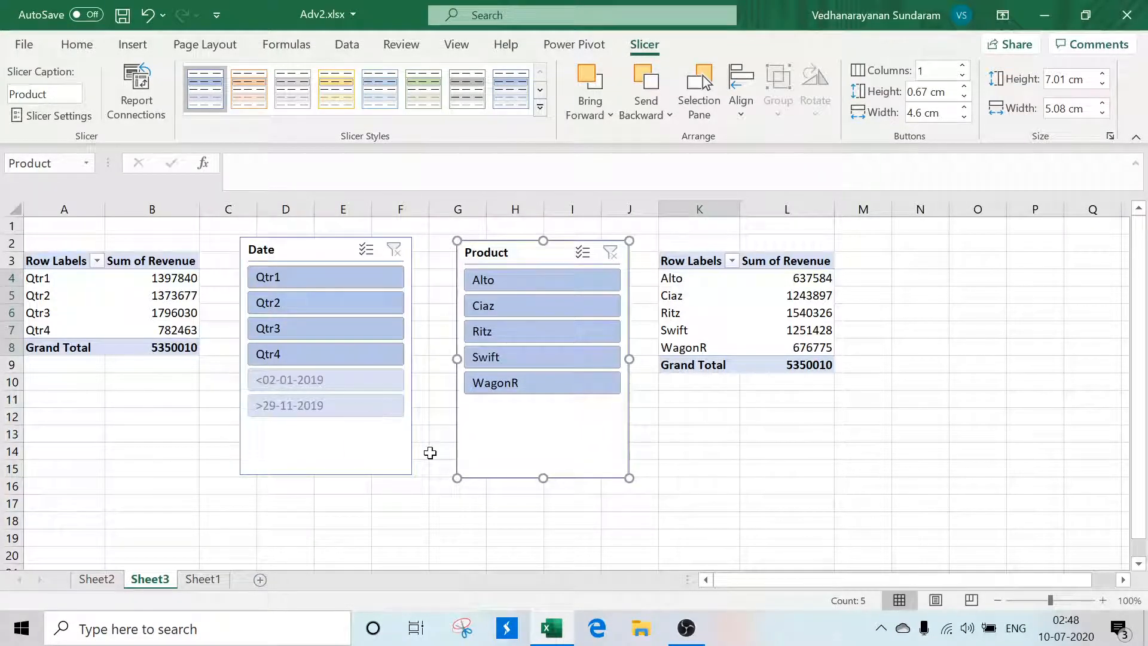
# Step: Connect the Date slicer to PivotTable3 on Sheet3 in addition to PivotTable2
pyautogui.rightClick(331, 449)
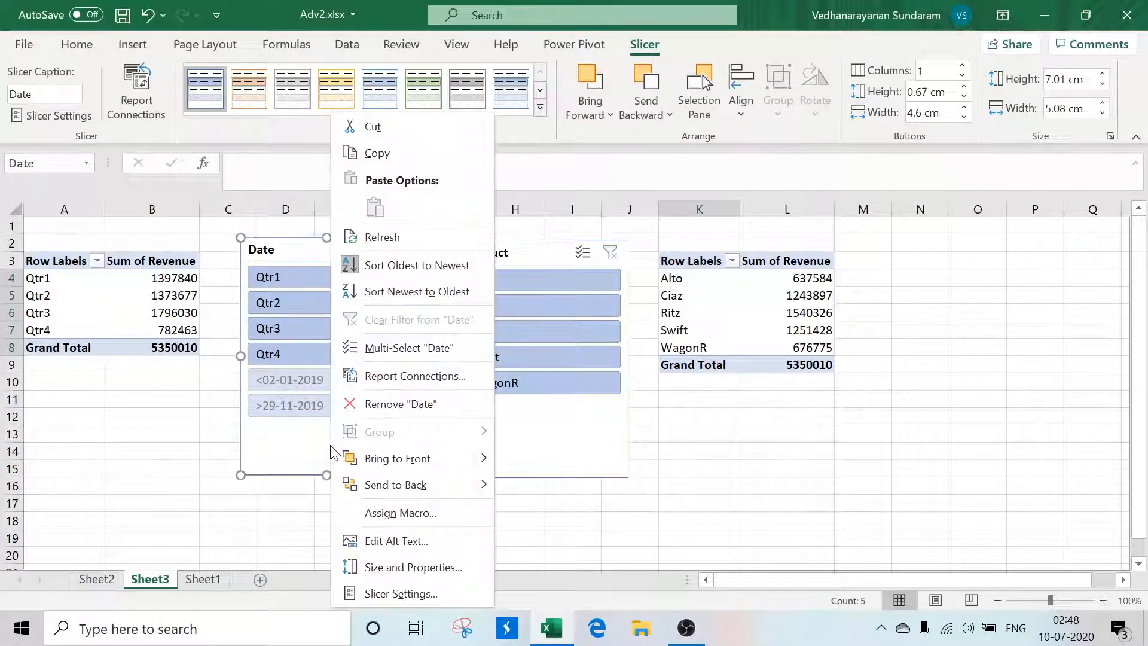
pyautogui.click(396, 375)
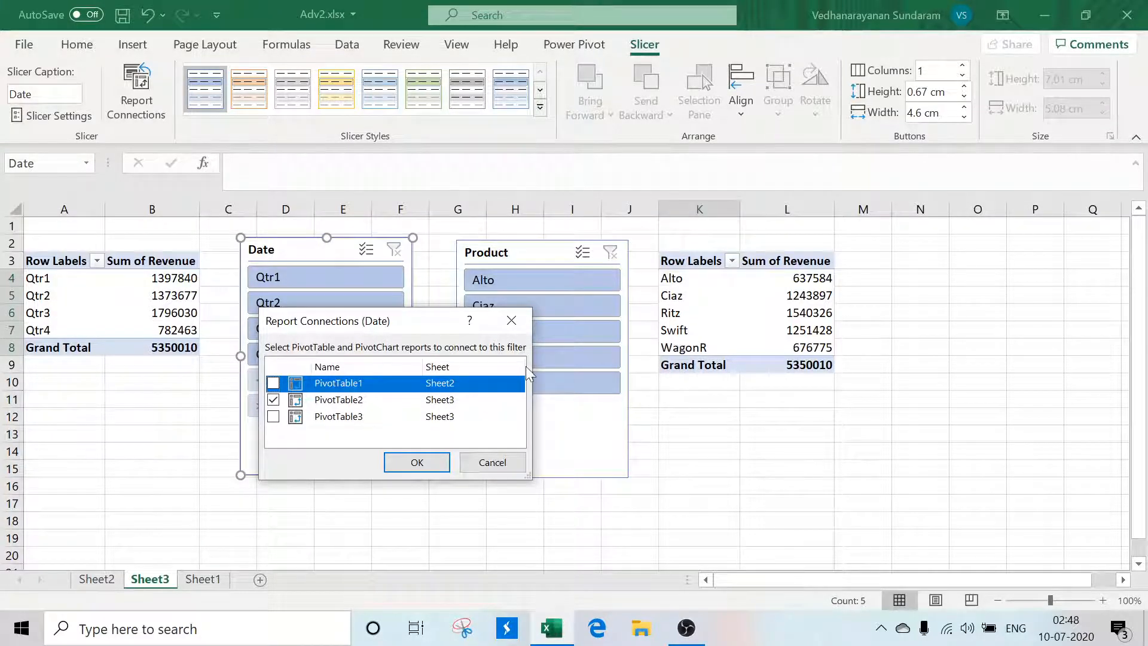
pyautogui.click(273, 417)
pyautogui.click(416, 463)
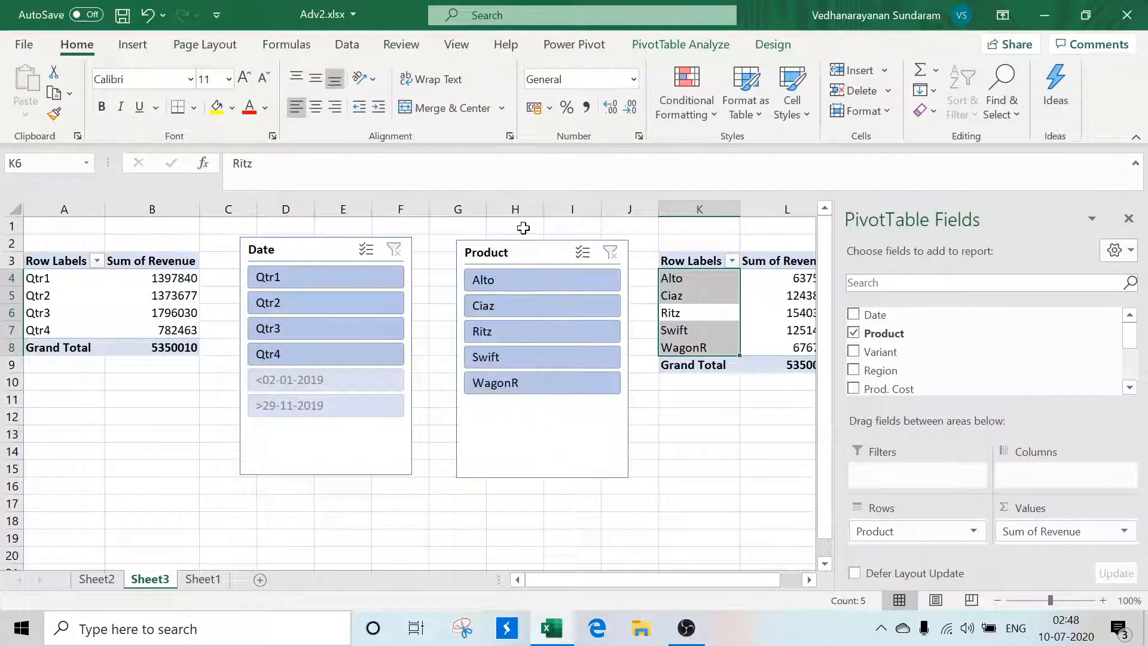
# Step: Remove the Product slicer and reinsert it for the product revenue PivotTable, placing it beside the Date slicer
pyautogui.rightClick(550, 452)
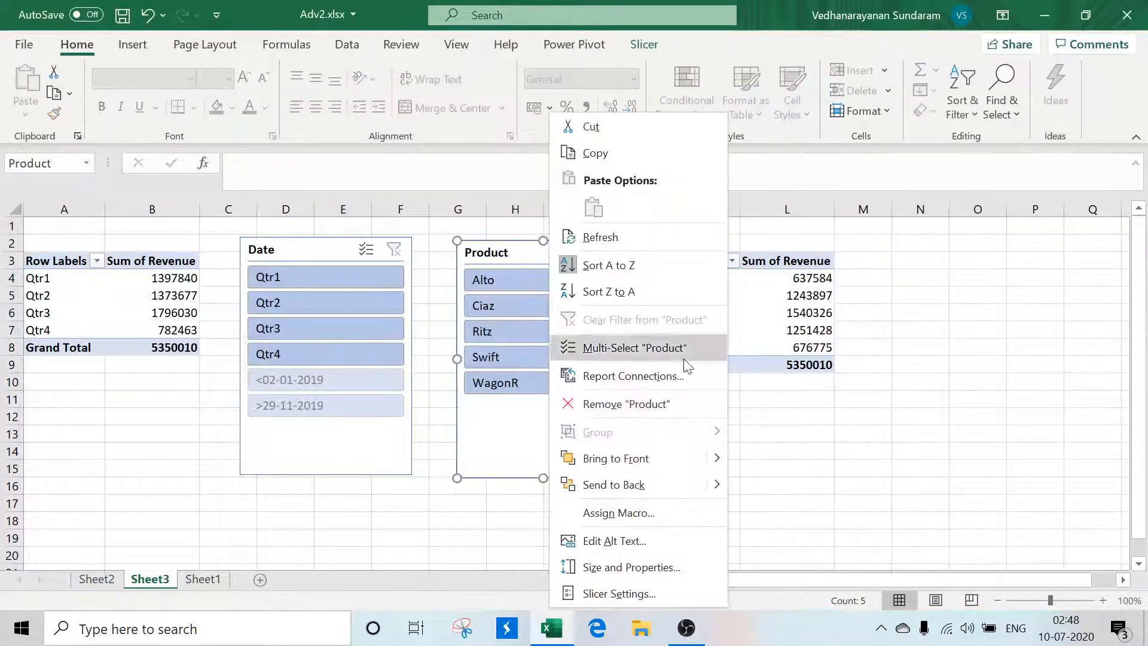
pyautogui.click(659, 401)
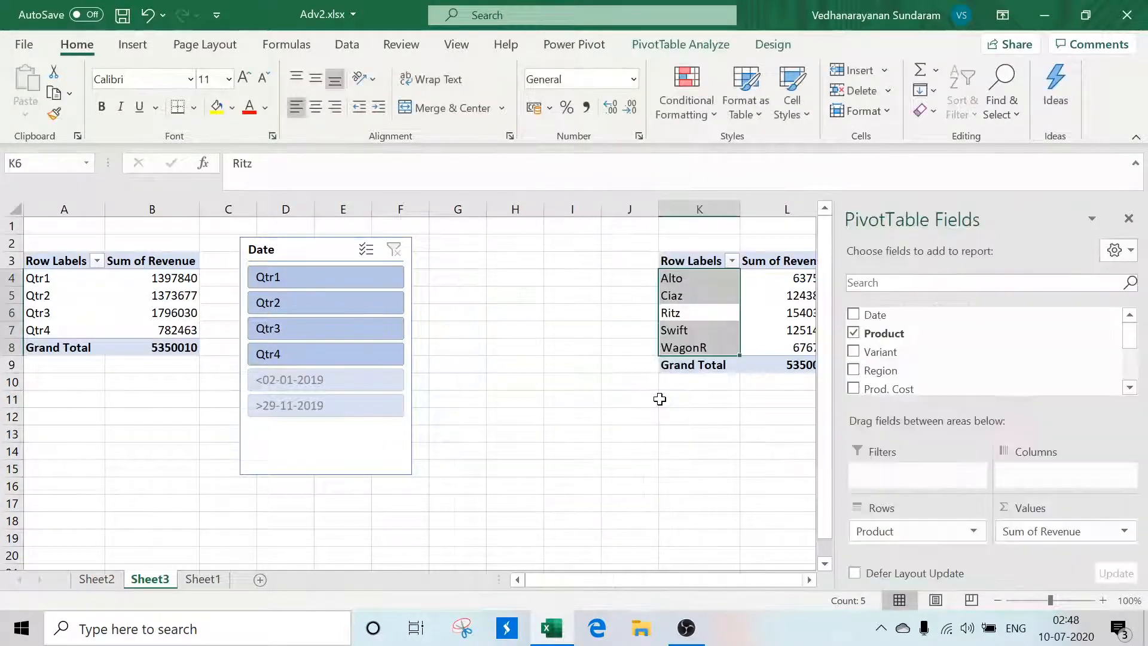
pyautogui.click(684, 44)
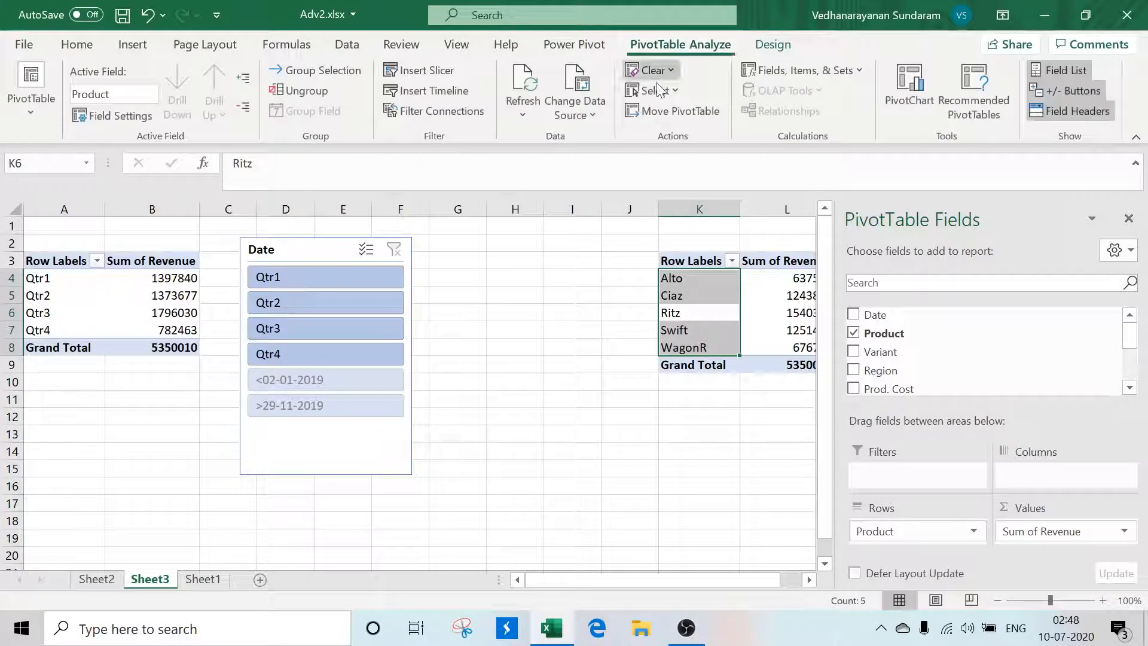
pyautogui.click(407, 72)
pyautogui.click(505, 139)
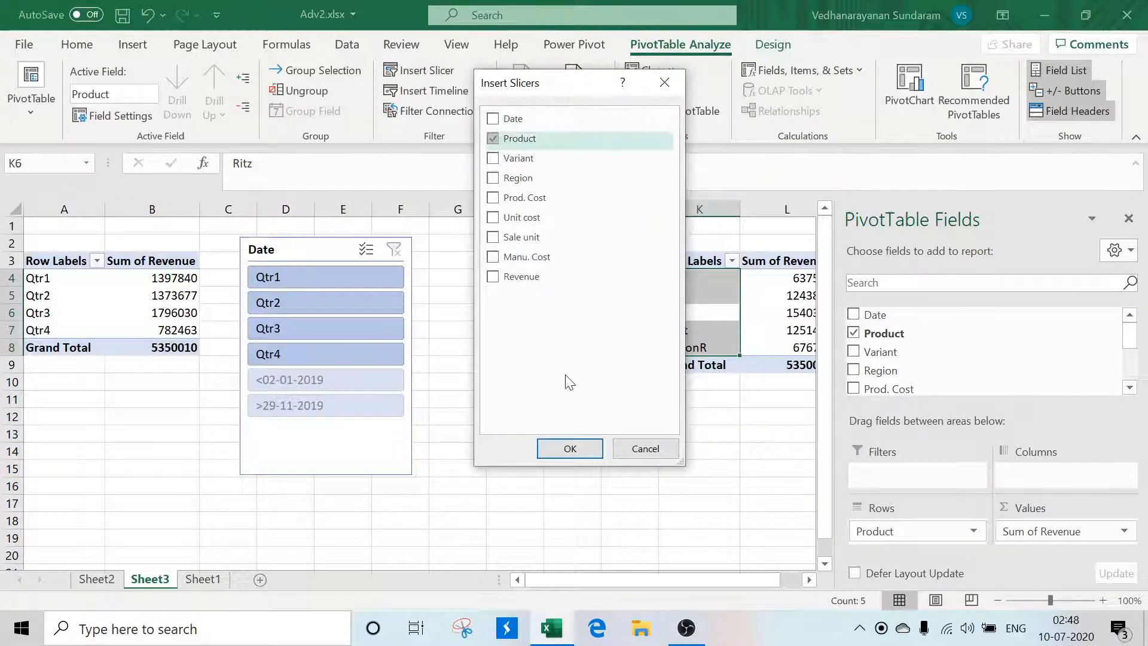
pyautogui.click(570, 448)
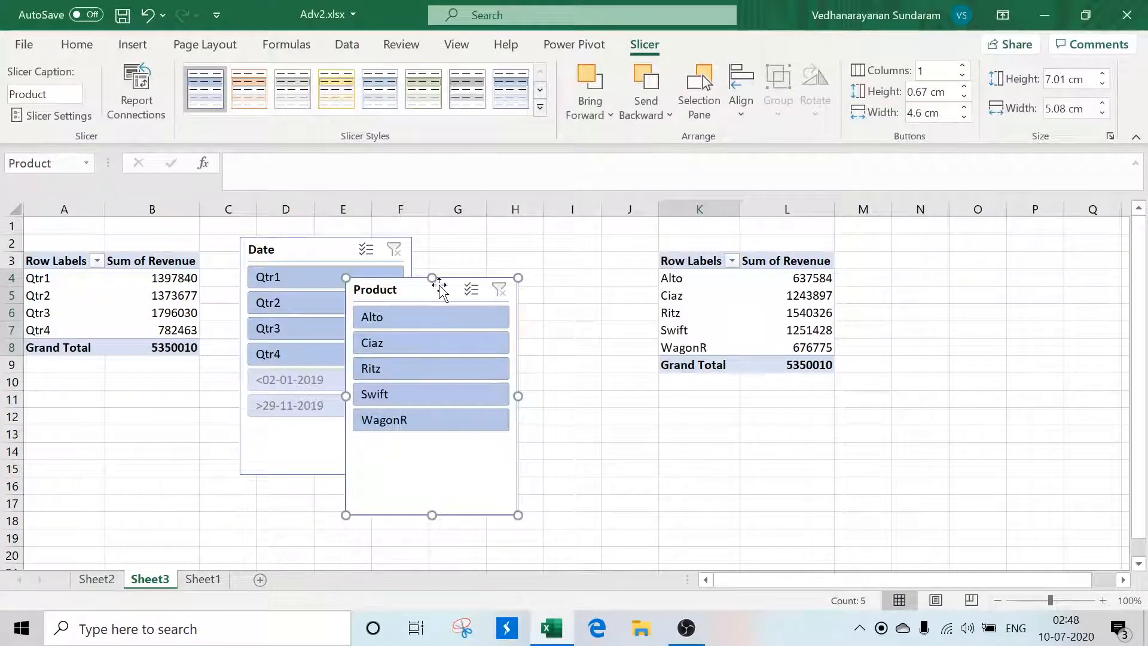
pyautogui.moveTo(438, 292); pyautogui.dragTo(550, 254)
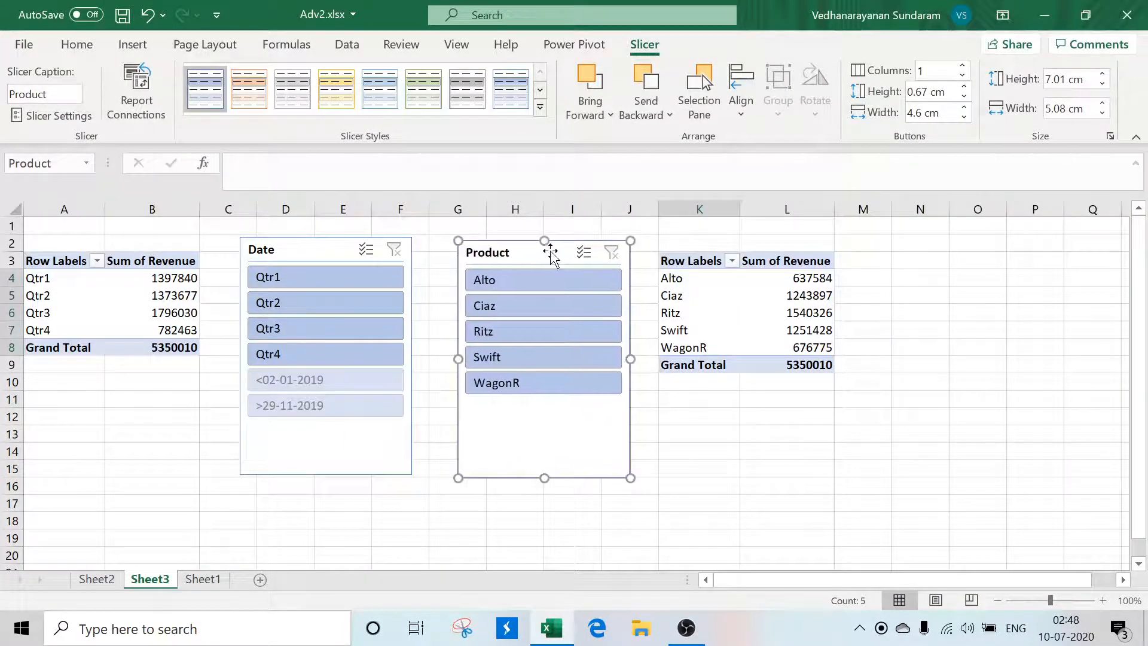
# Step: Connect the Product slicer to PivotTable2 on Sheet3 in addition to PivotTable3
pyautogui.rightClick(533, 413)
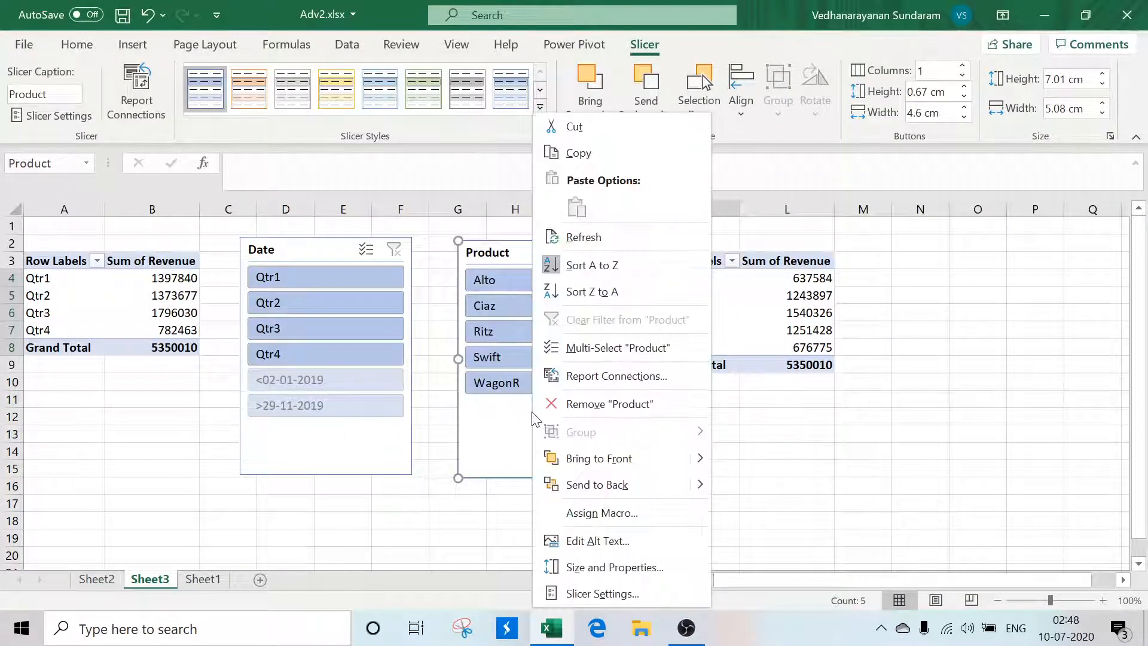
pyautogui.click(644, 382)
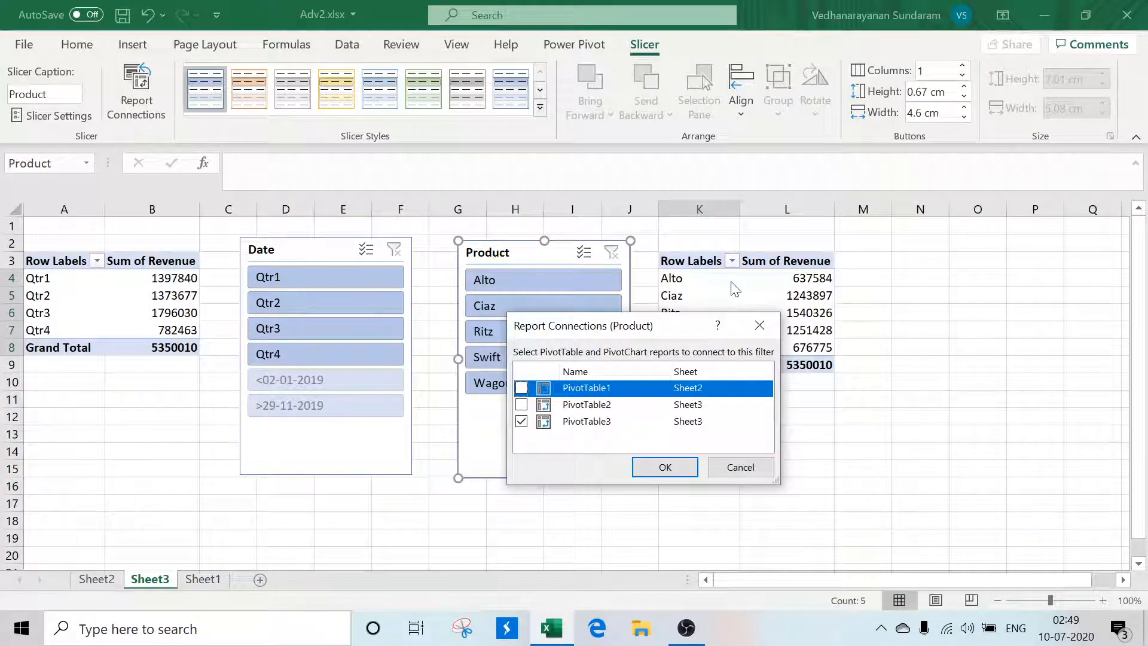
pyautogui.click(521, 404)
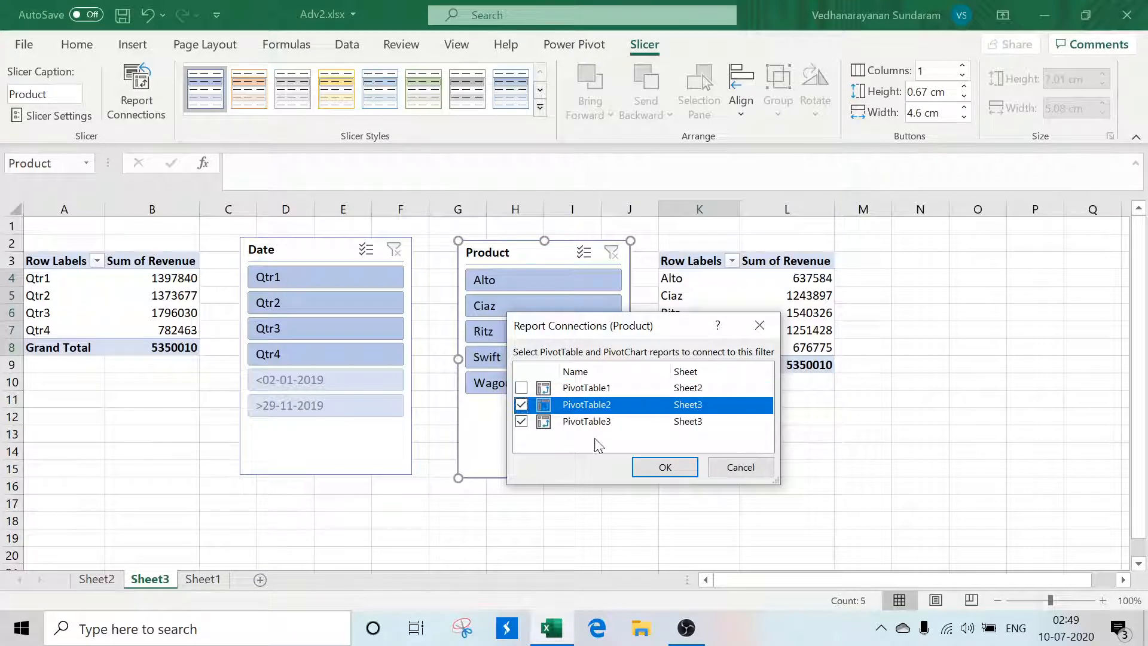
pyautogui.click(663, 467)
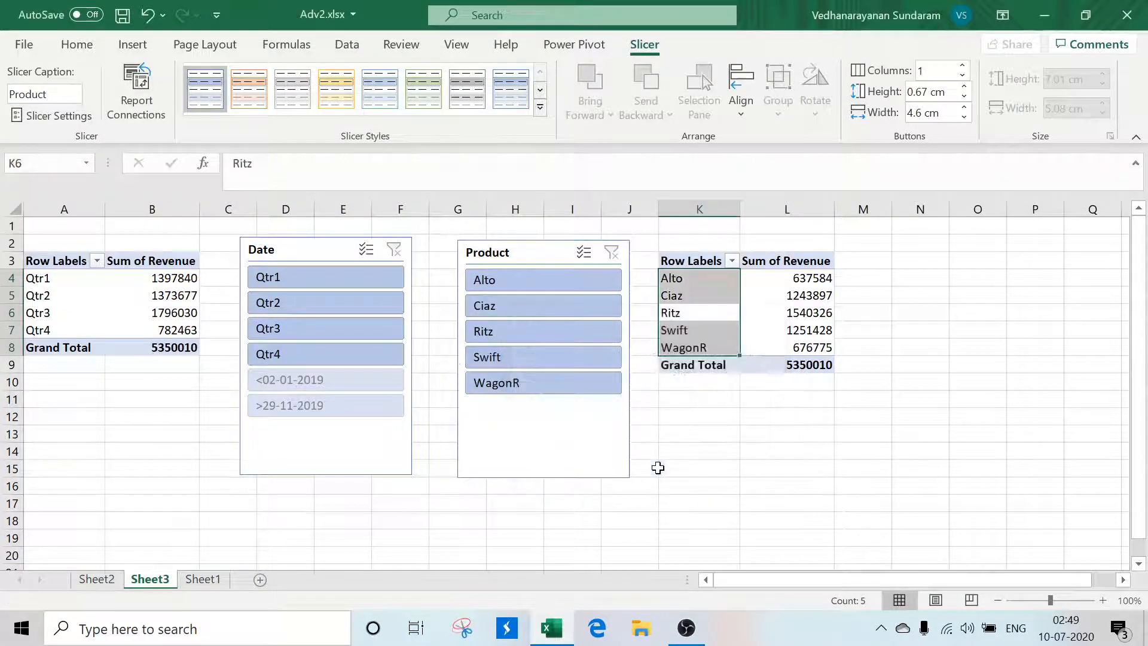
pyautogui.click(686, 465)
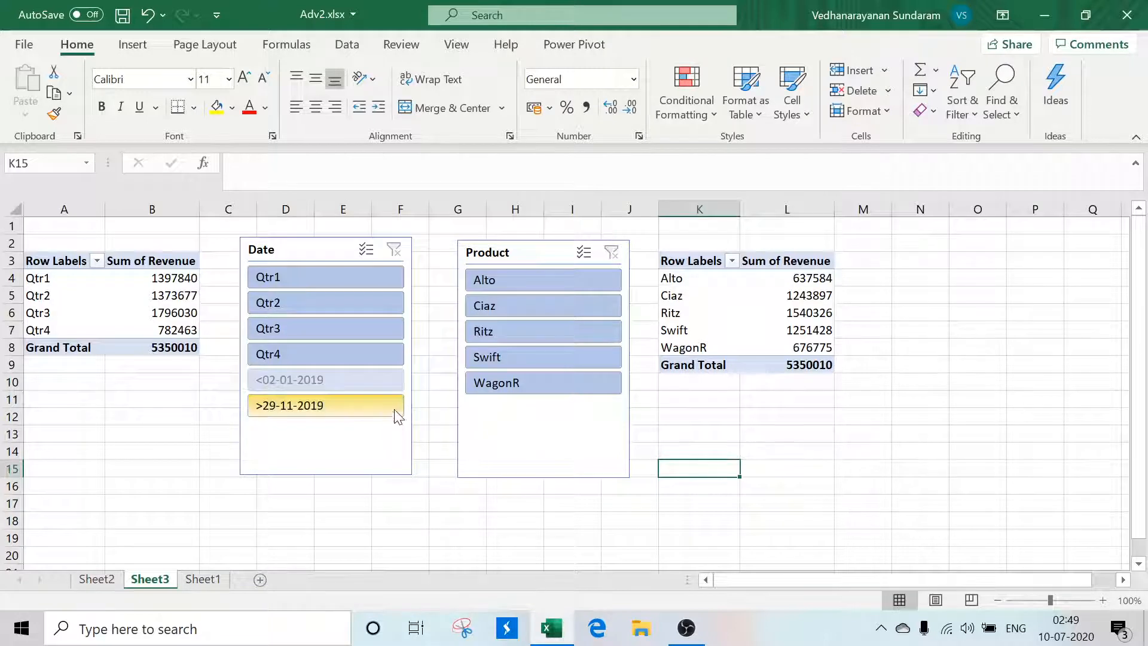
# Step: Filter both PivotTables to Ciaz with the Product slicer and clear that filter again
pyautogui.click(504, 306)
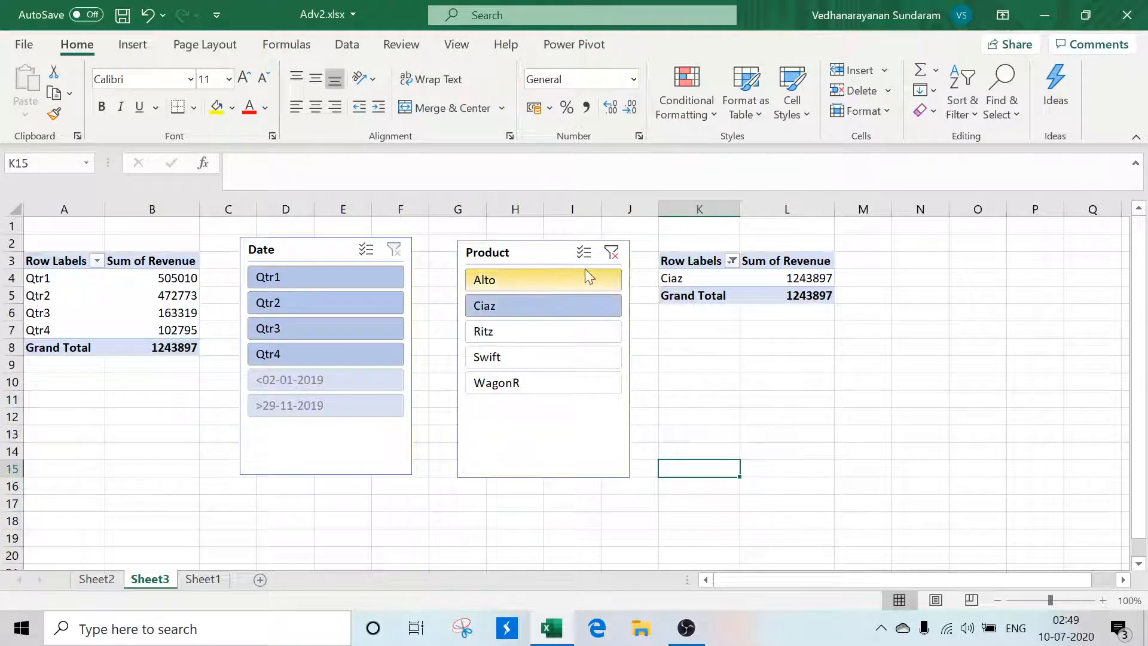
pyautogui.click(614, 255)
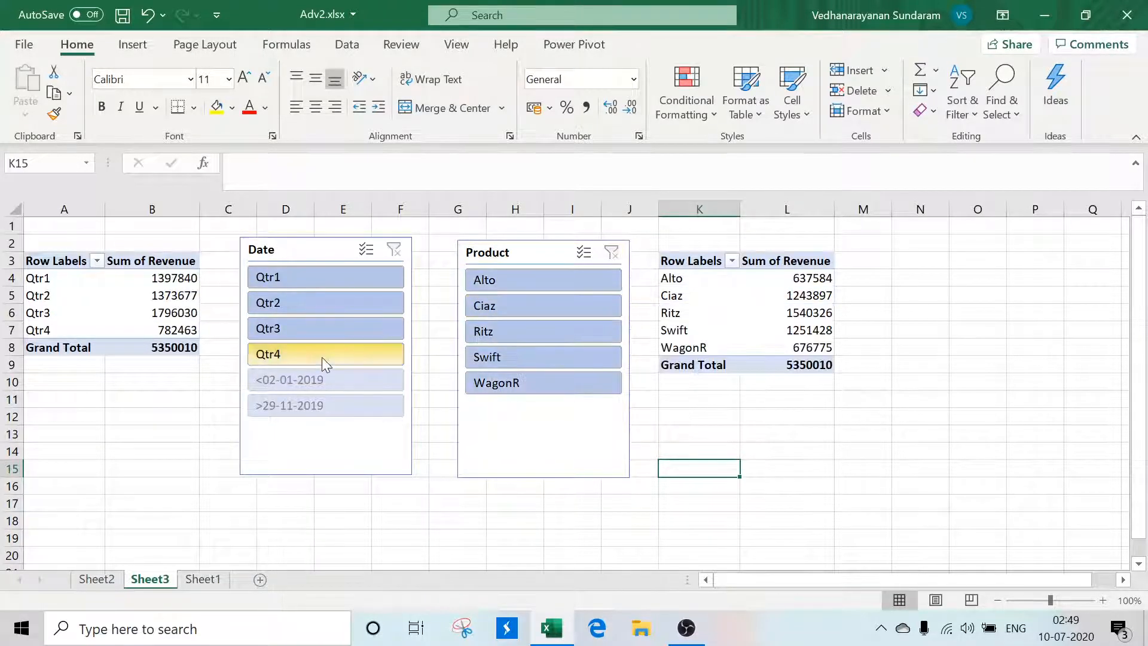
pyautogui.click(162, 277)
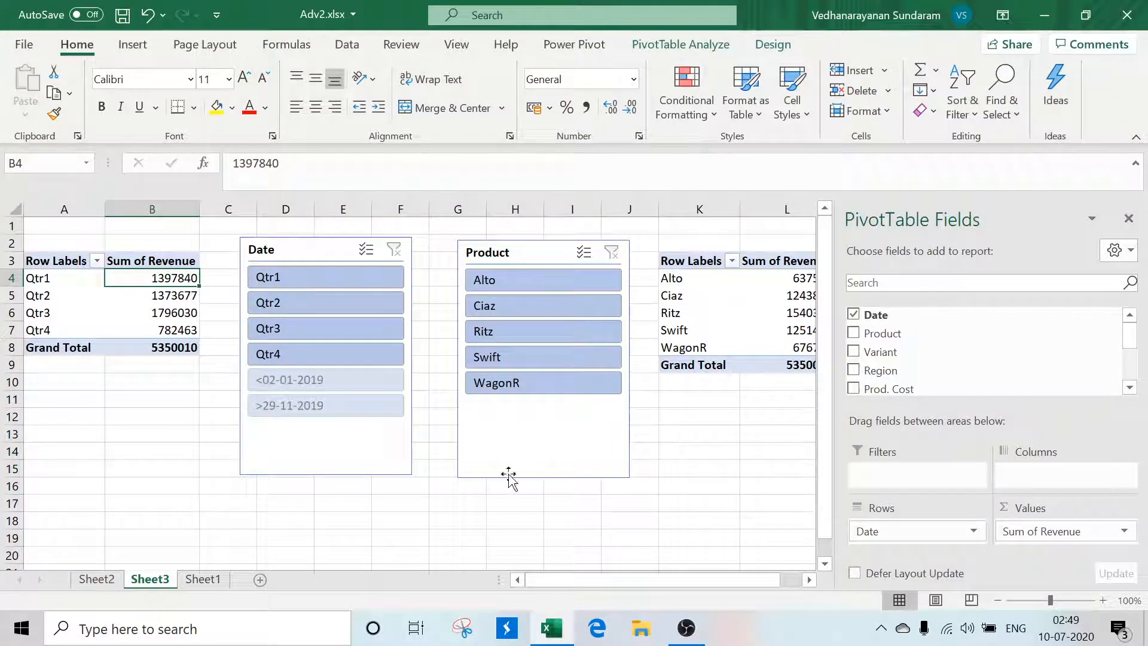
pyautogui.click(664, 468)
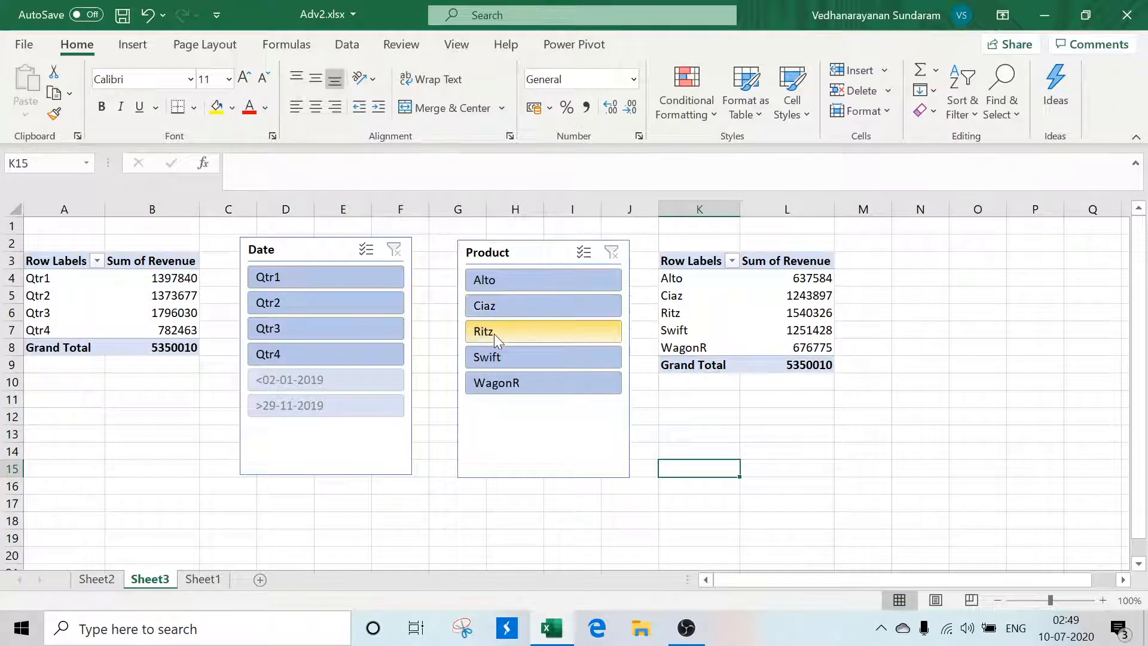
# Step: Filter both PivotTables to product Ritz and quarter Qtr2 using the Product and Date slicers
pyautogui.click(494, 333)
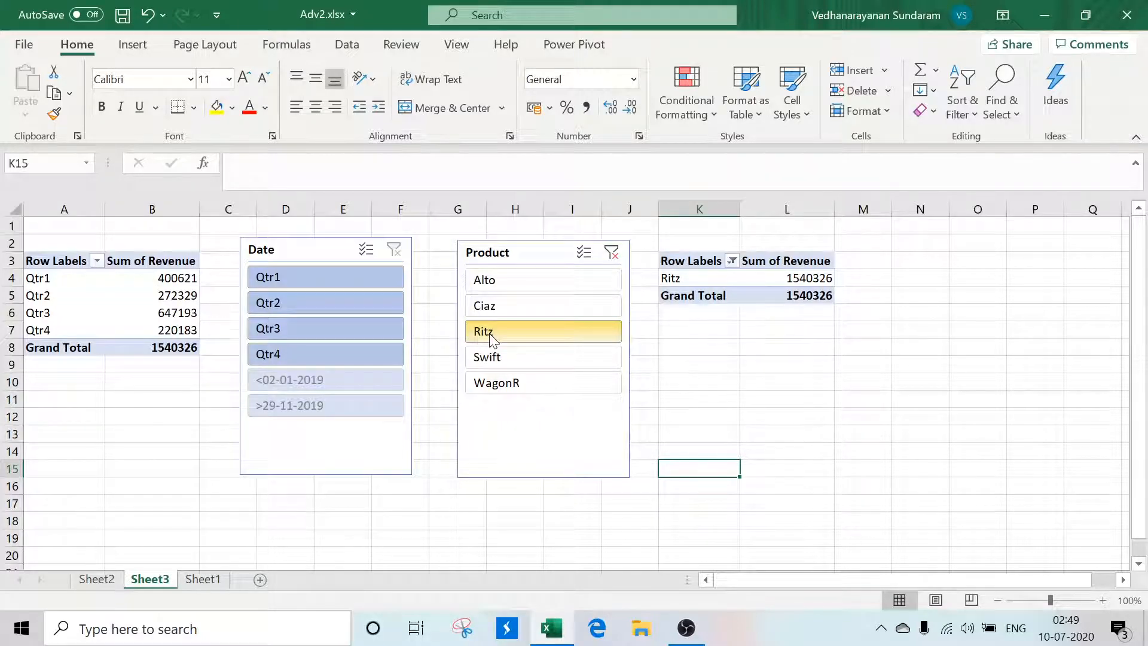
pyautogui.click(288, 307)
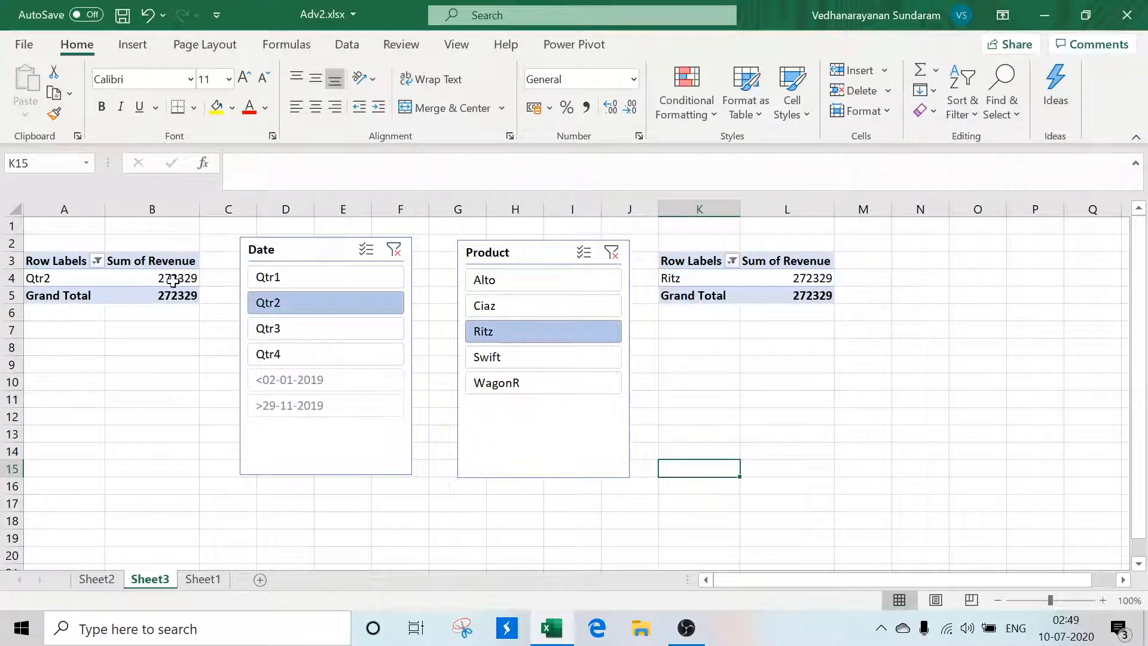
# Step: Add Qtr3 to the Date slicer selection and Ciaz to the Product slicer selection
pyautogui.moveTo(172, 280)
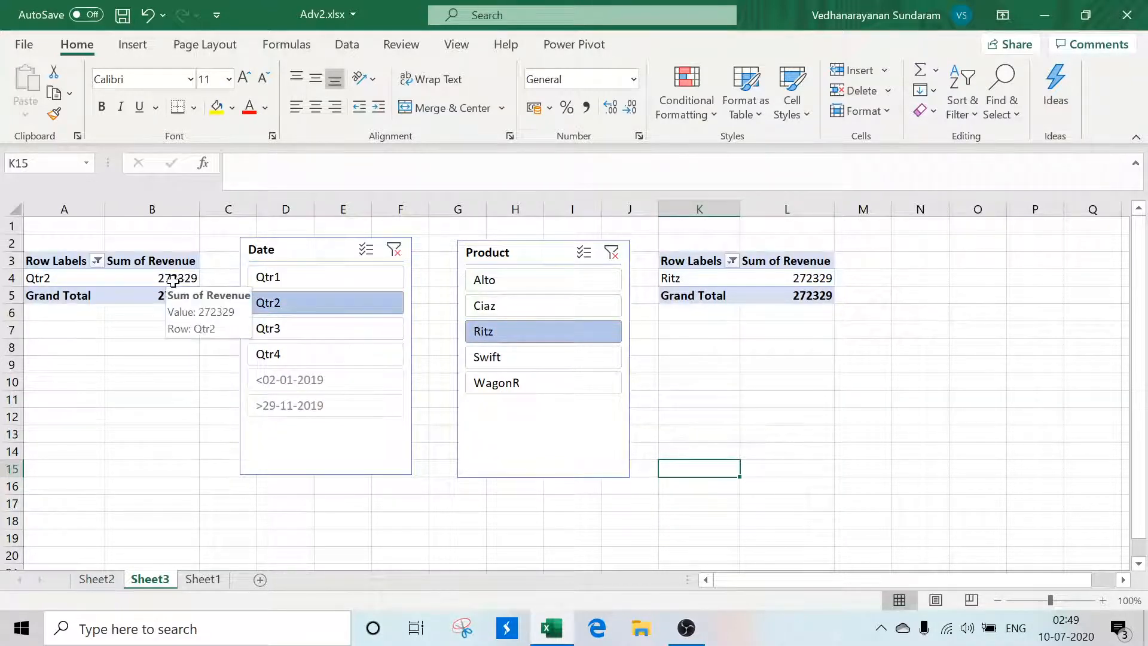
pyautogui.keyDown('ctrl'); pyautogui.click(299, 326); pyautogui.keyUp('ctrl')
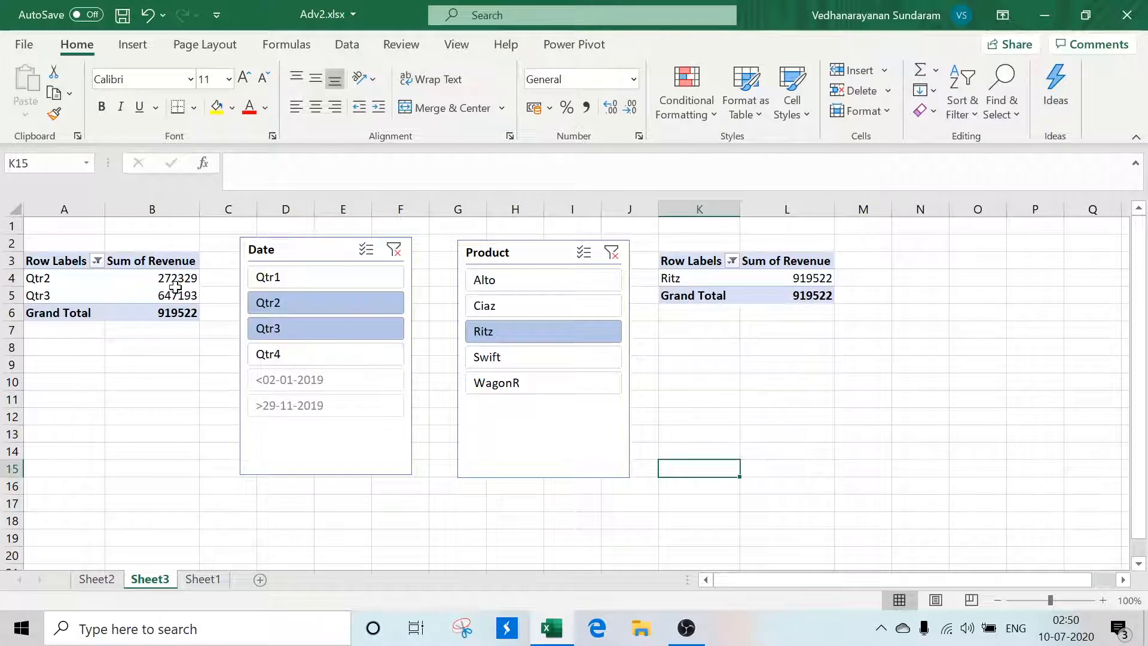
pyautogui.keyDown('ctrl'); pyautogui.click(519, 300); pyautogui.keyUp('ctrl')
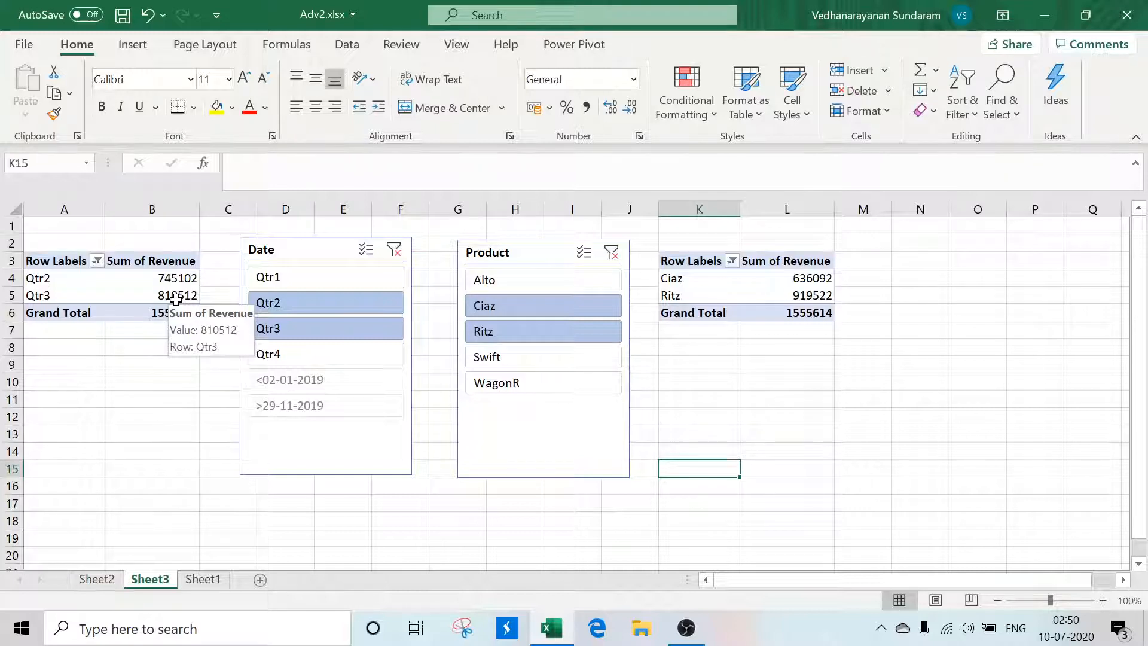
pyautogui.click(769, 457)
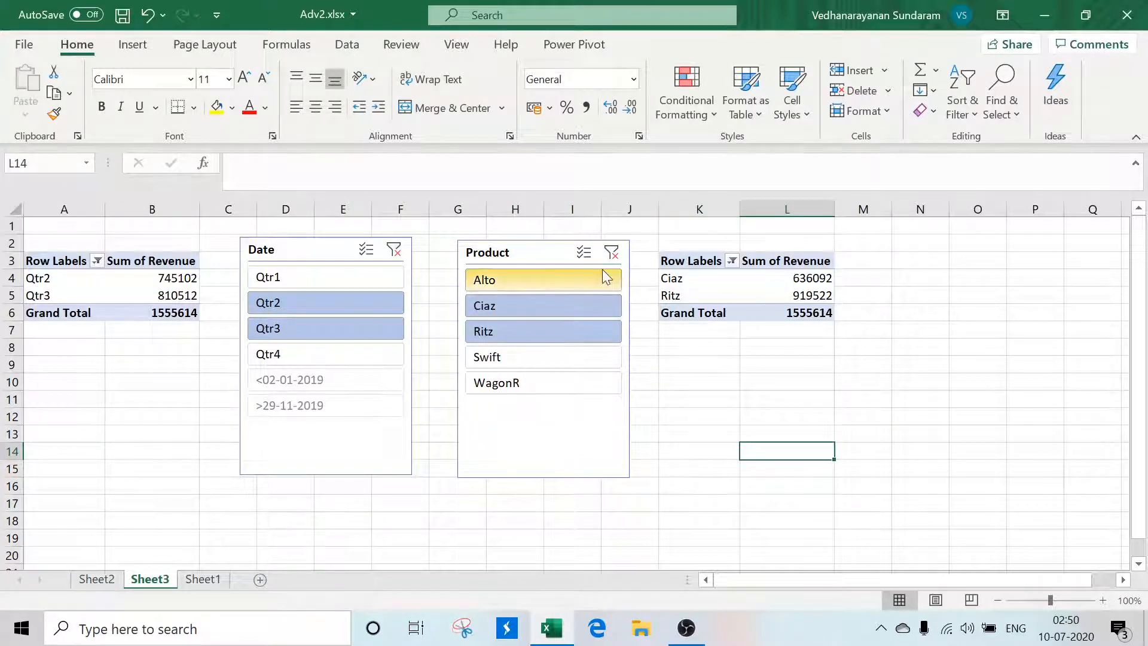
# Step: Clear the filters of the Product and Date slicers and remove both slicers from the worksheet
pyautogui.click(611, 251)
pyautogui.click(393, 249)
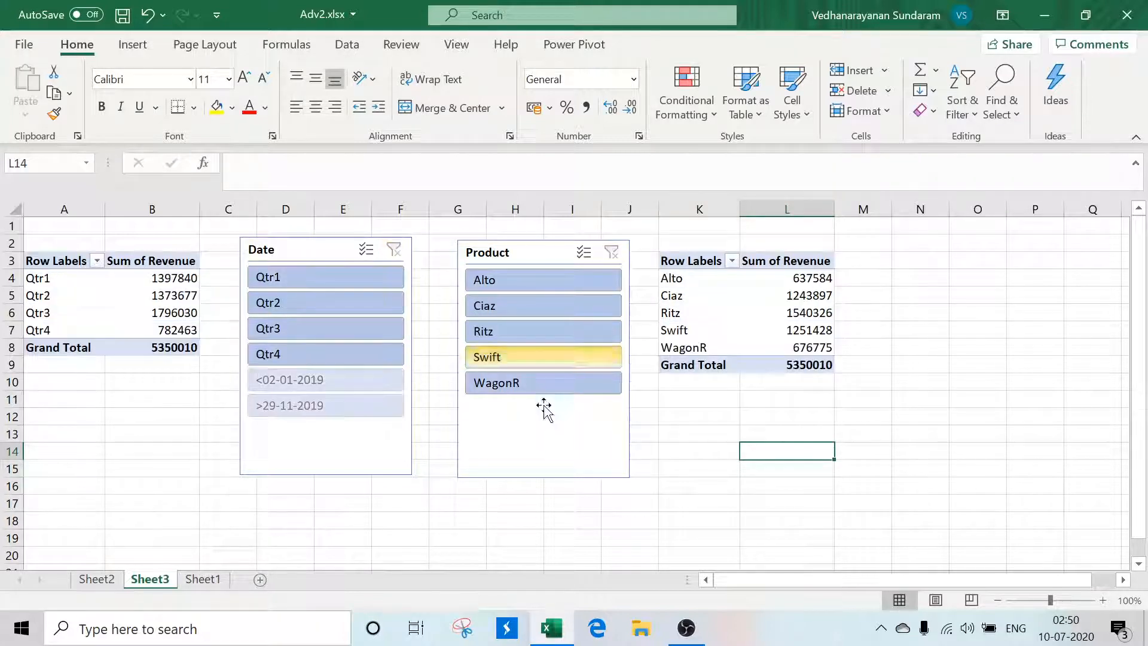
pyautogui.click(571, 460)
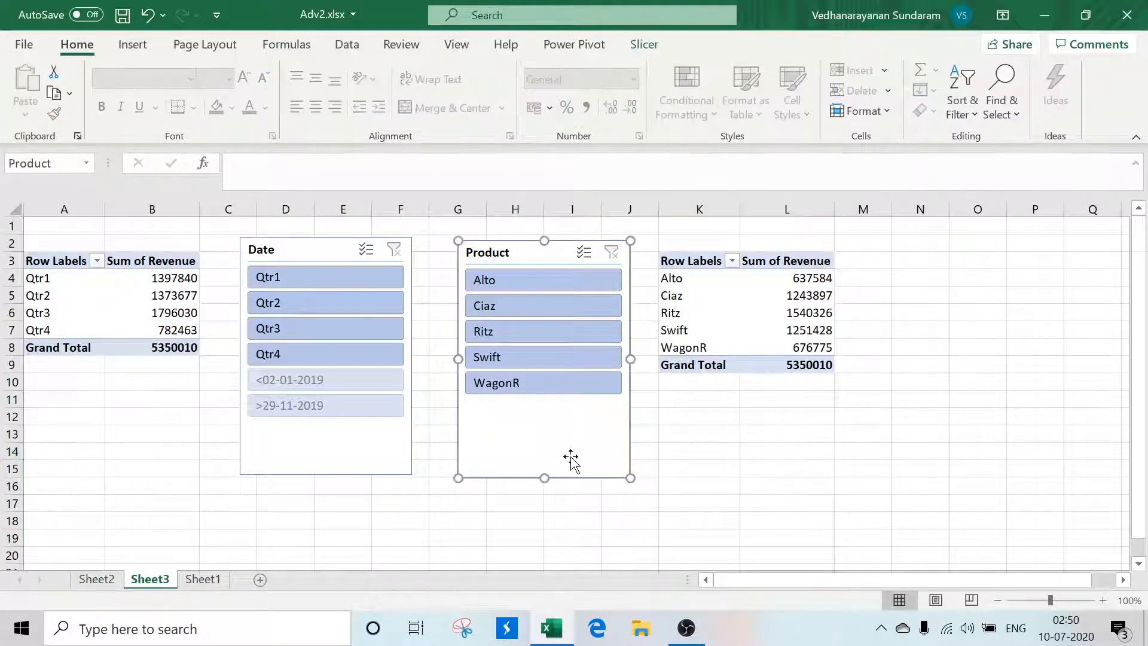
pyautogui.rightClick(572, 460)
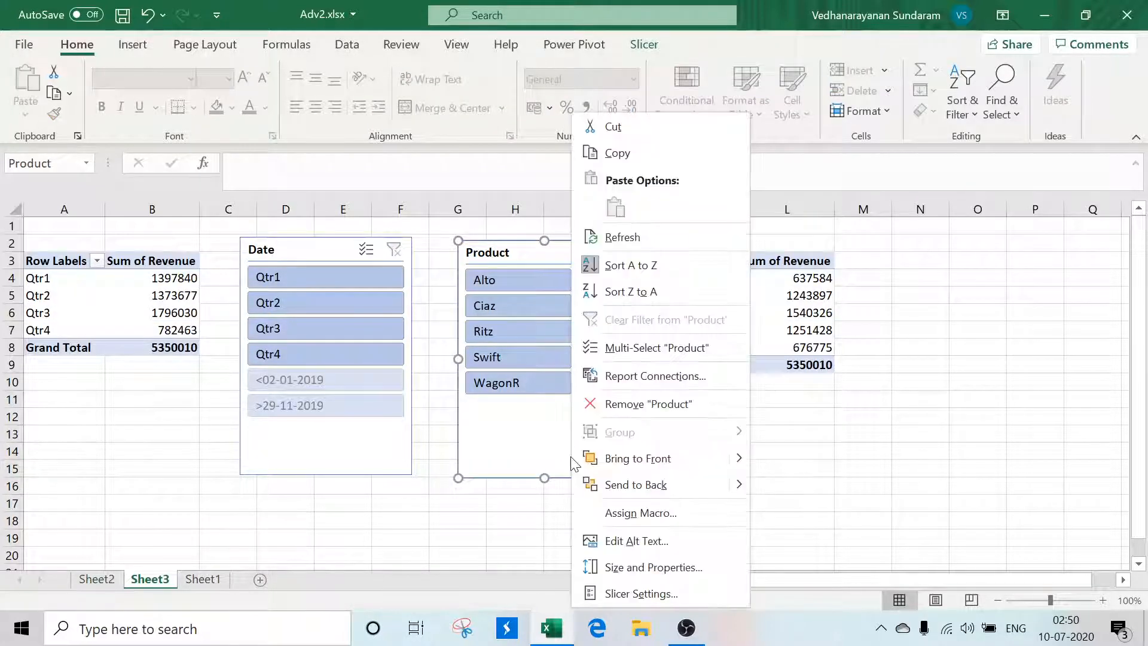
pyautogui.click(676, 403)
pyautogui.click(339, 442)
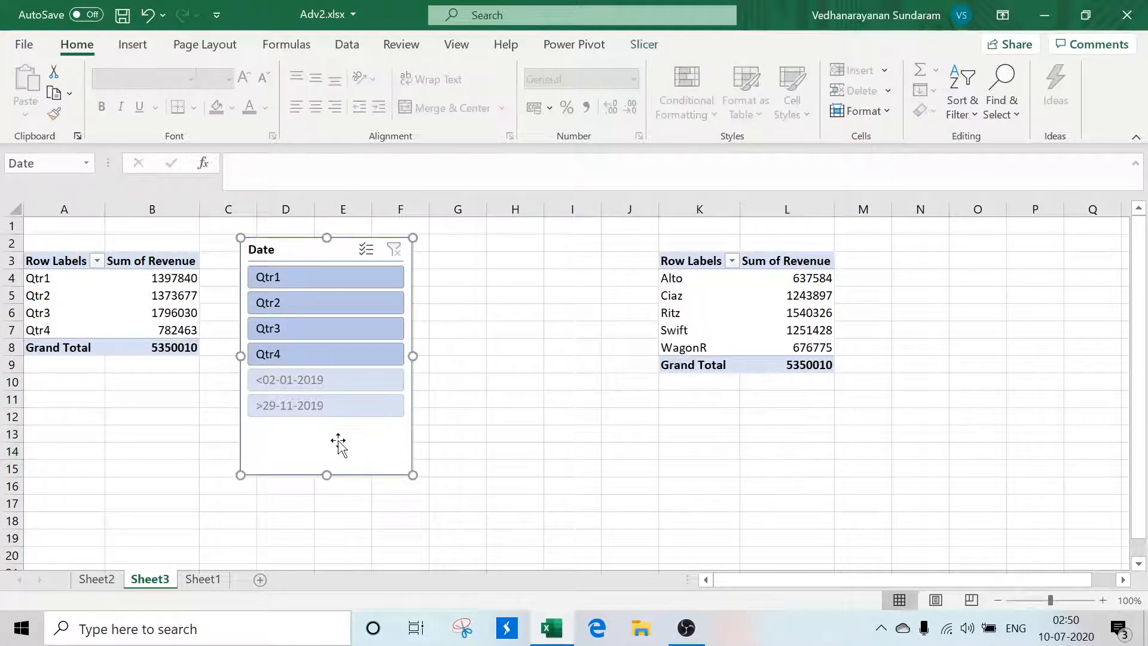
pyautogui.press('Delete')
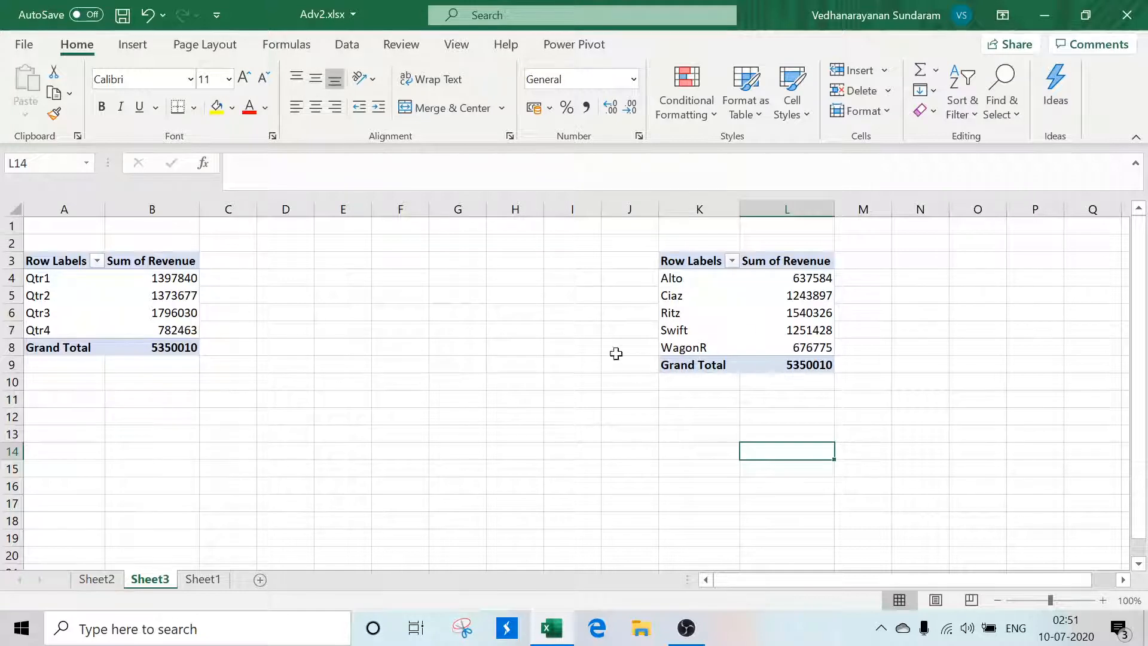
# Step: Insert a Date timeline for the product revenue PivotTable and place it between the two PivotTables
pyautogui.click(693, 288)
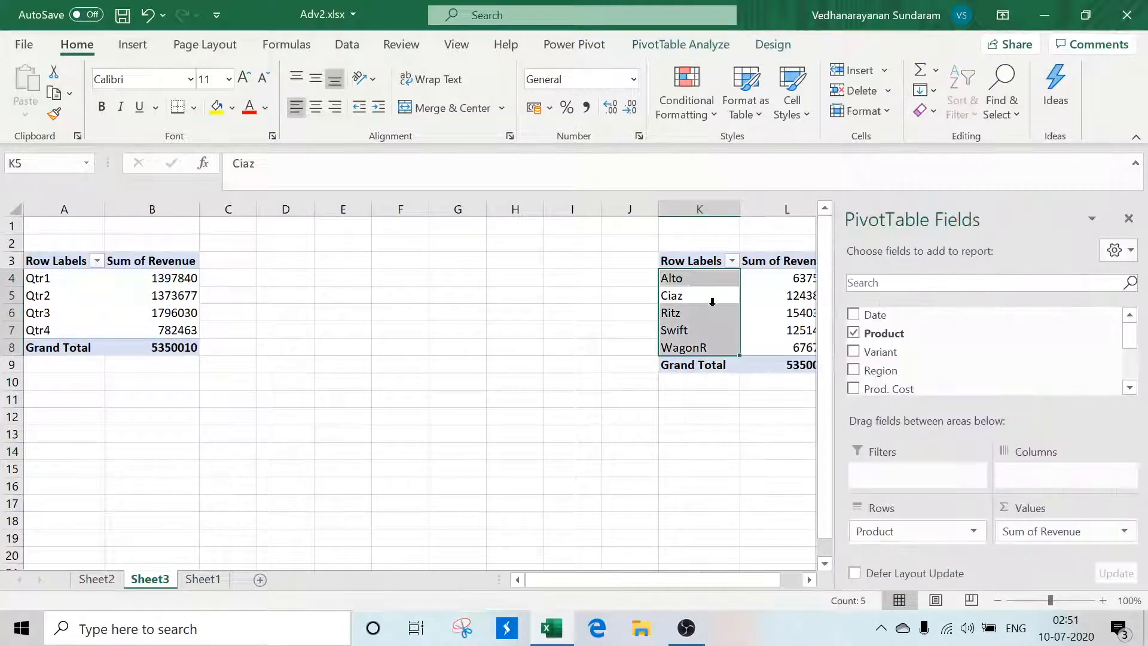
pyautogui.click(699, 275)
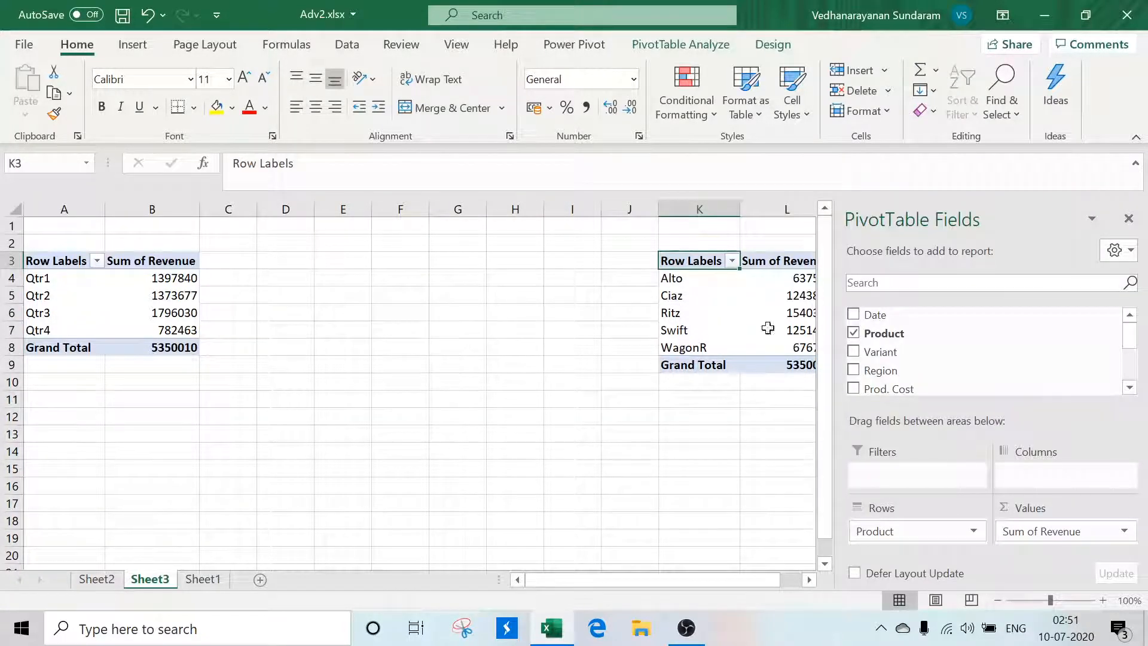
pyautogui.click(683, 44)
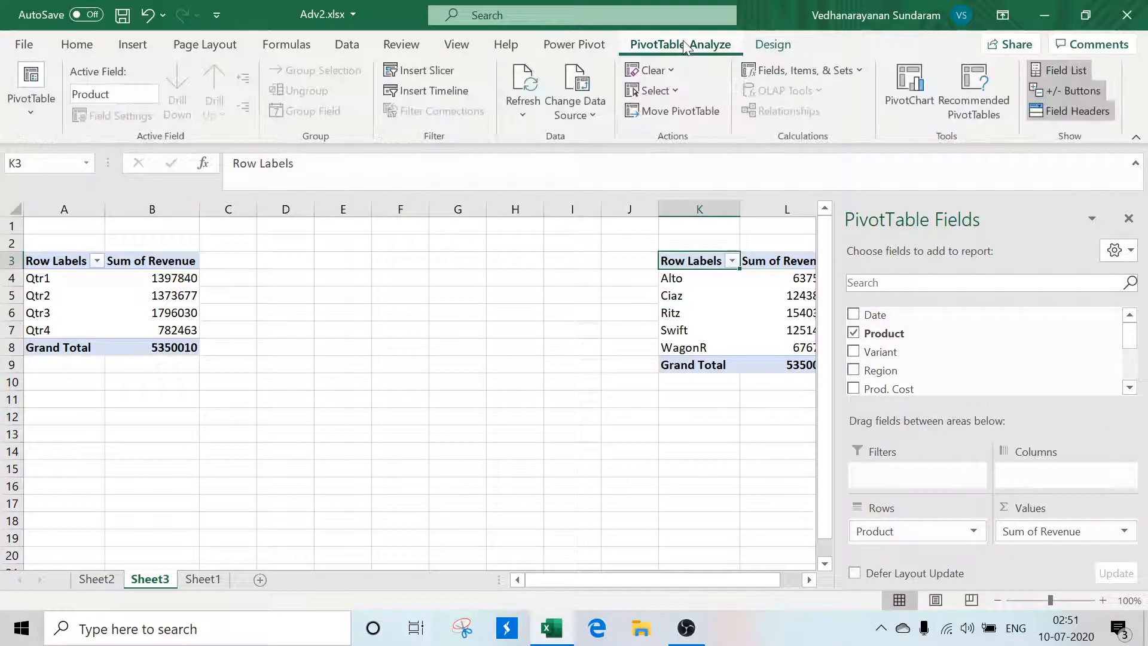
pyautogui.click(447, 95)
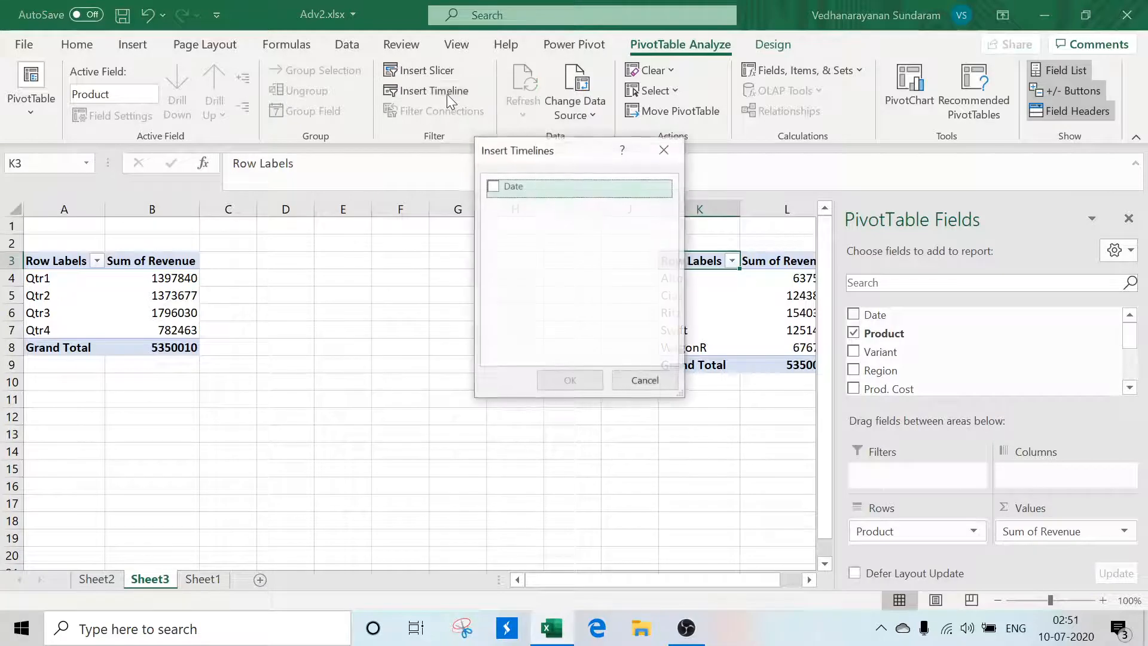
pyautogui.click(493, 188)
pyautogui.click(570, 381)
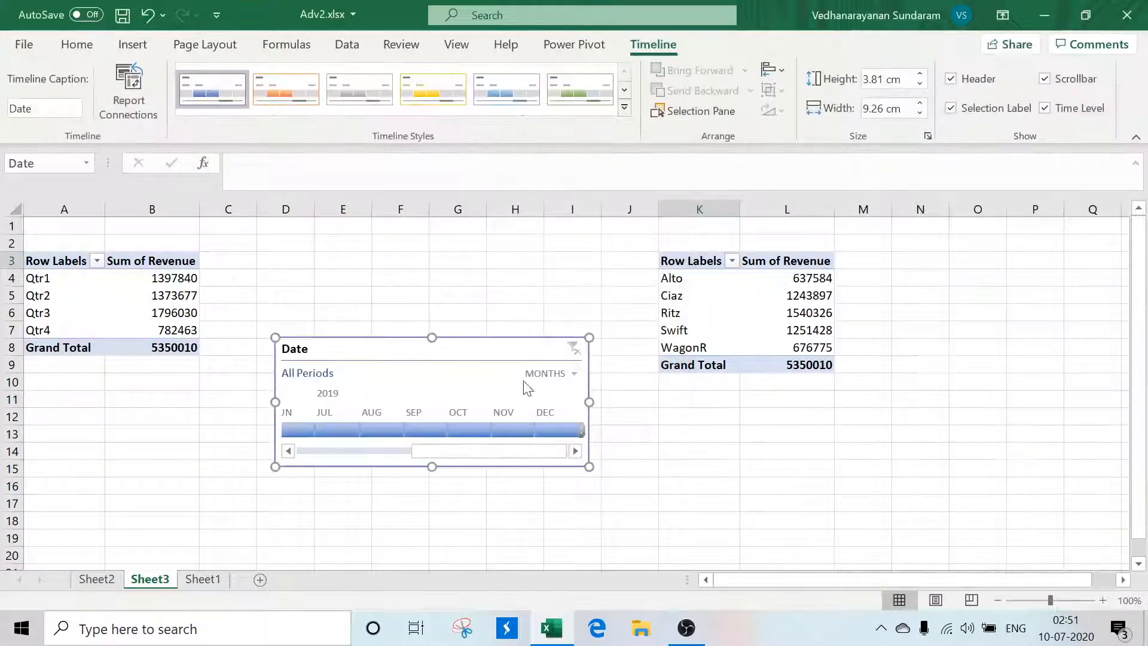
pyautogui.moveTo(468, 343); pyautogui.dragTo(472, 304)
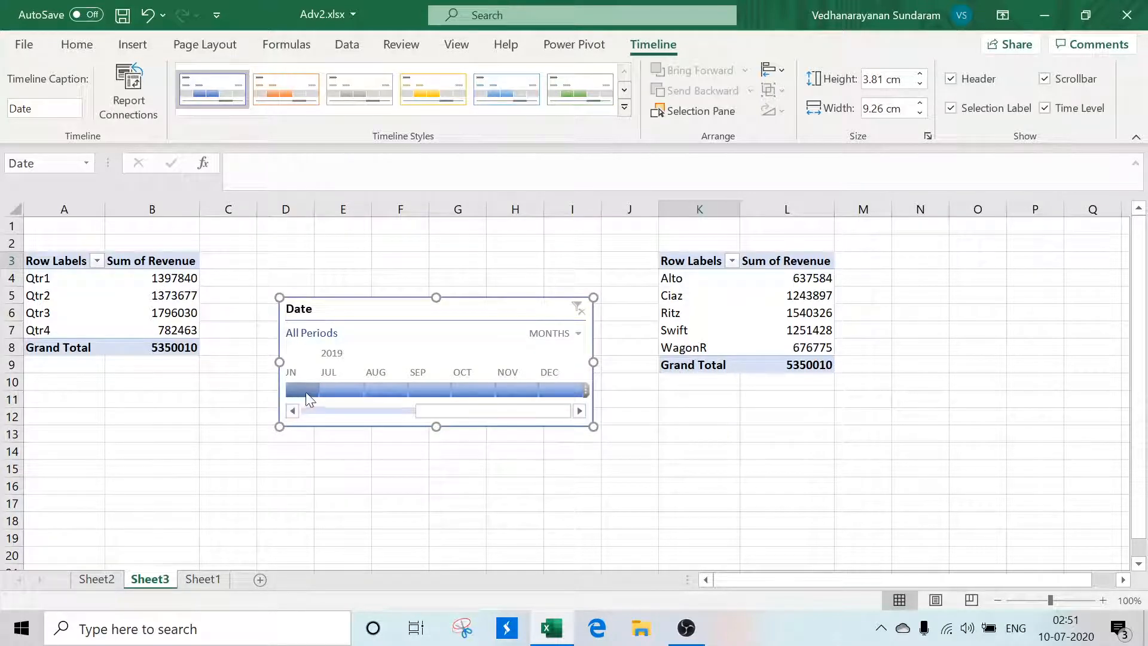
# Step: Filter the product PivotTable by single months of 2019 with the timeline: Aug, Sep, Oct, Nov and Jul
pyautogui.click(396, 392)
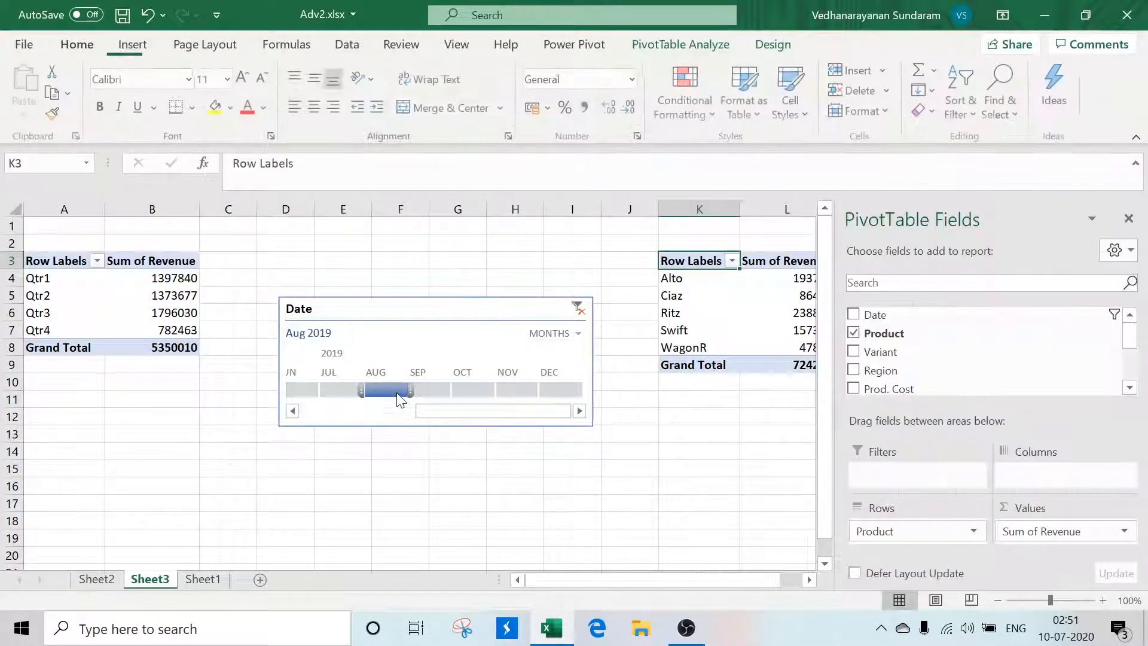
pyautogui.click(1129, 218)
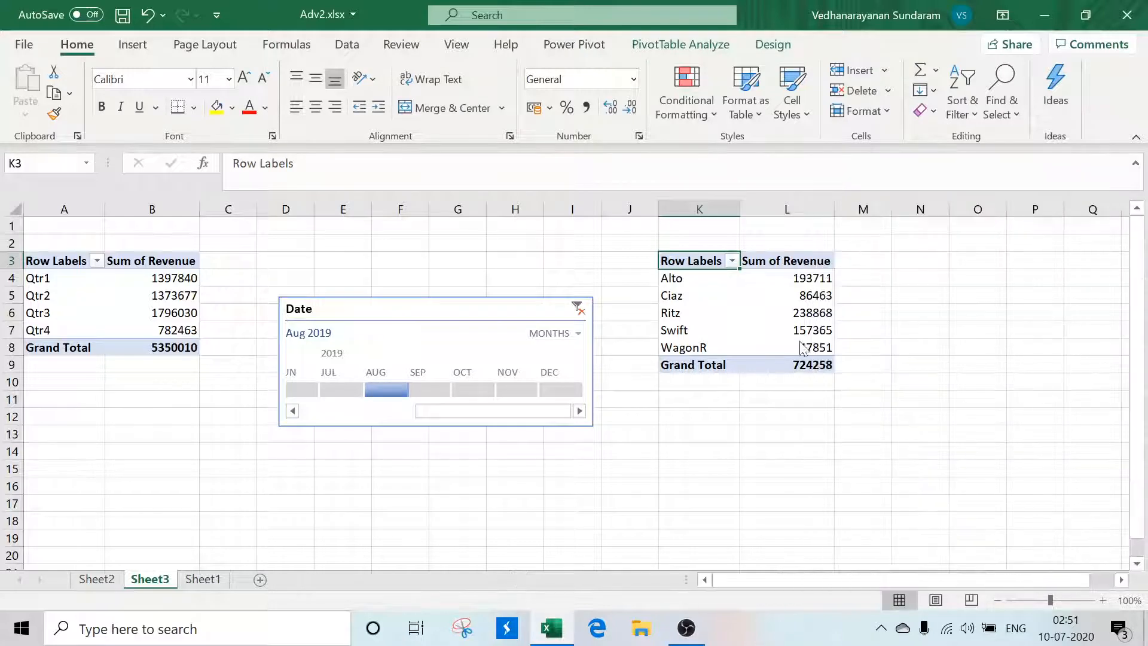
pyautogui.click(428, 389)
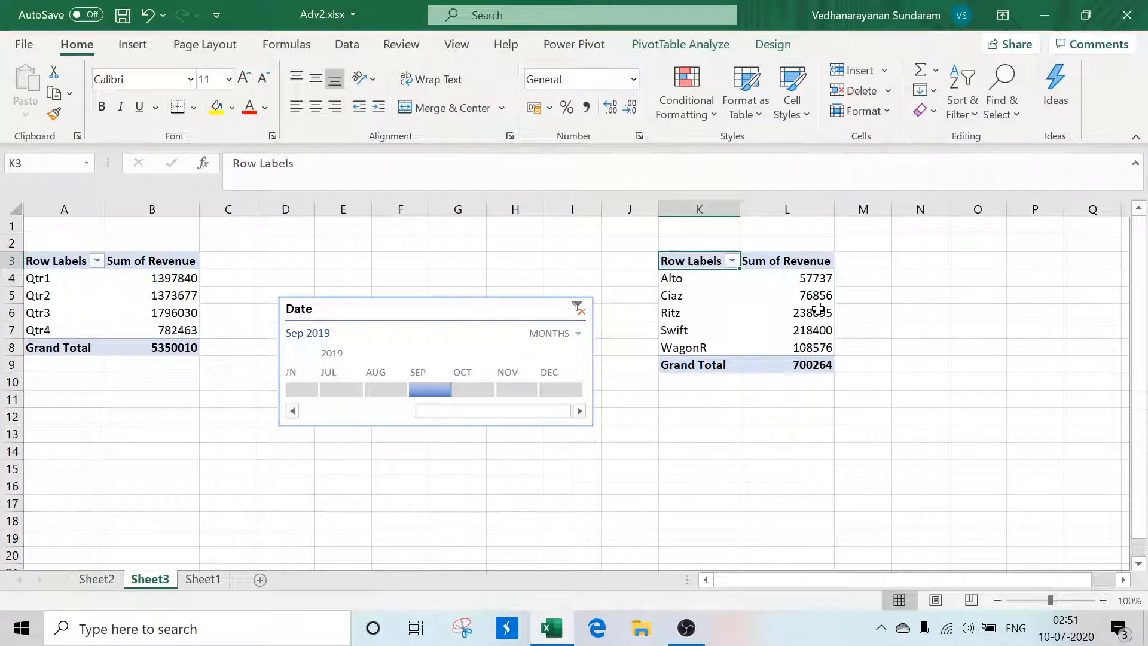
pyautogui.click(473, 390)
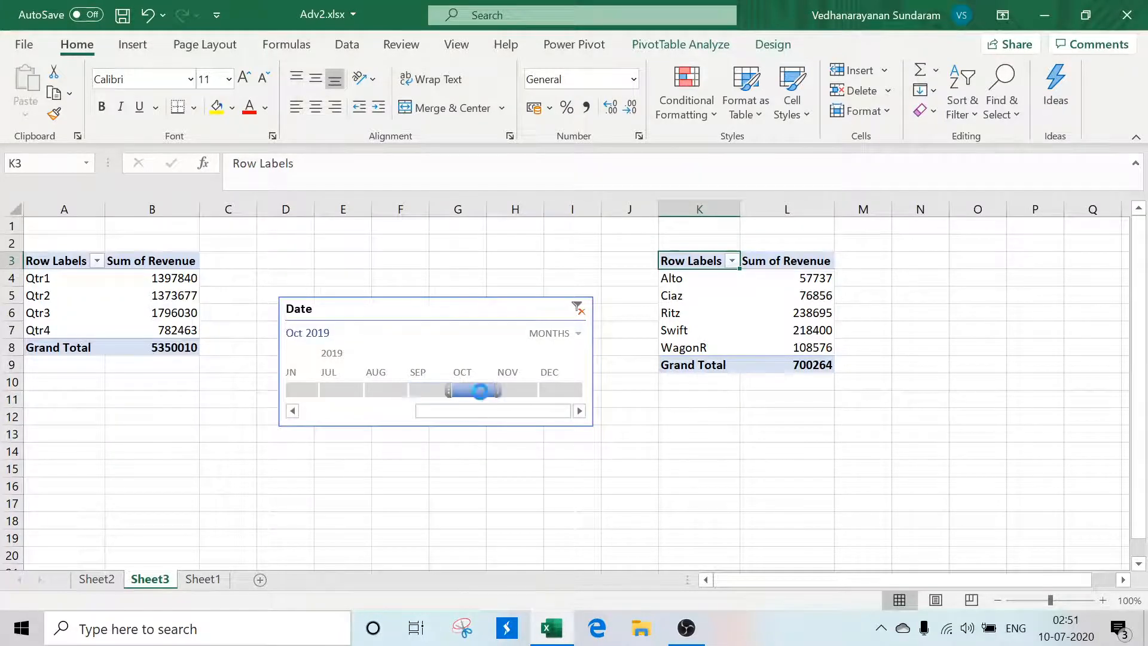
pyautogui.click(514, 389)
pyautogui.click(332, 387)
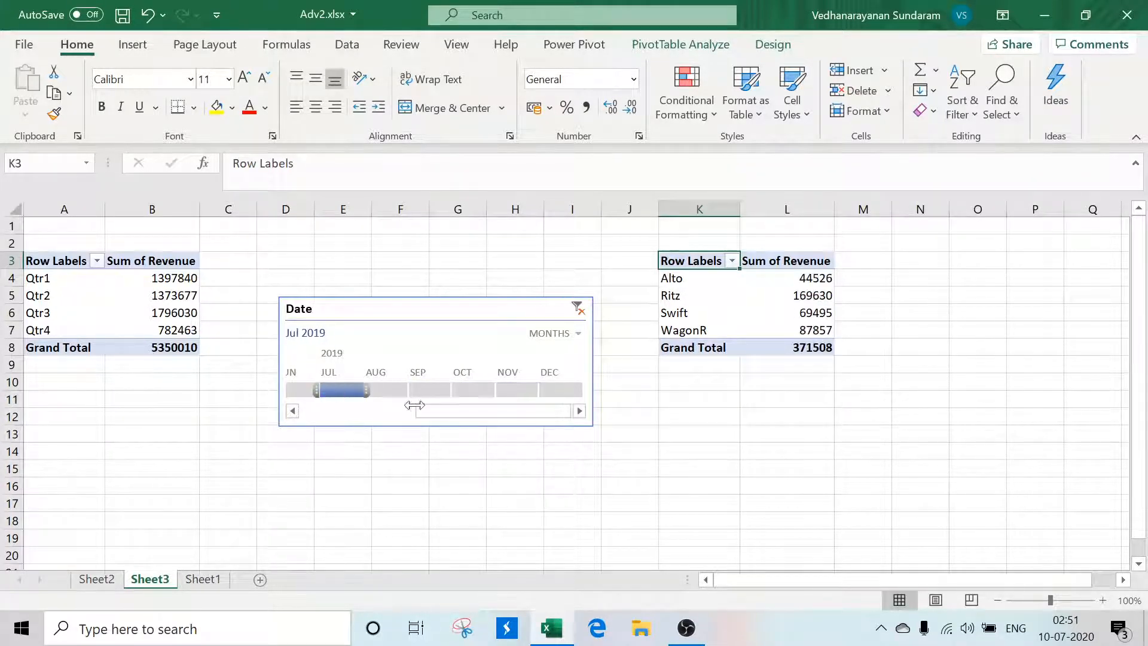
# Step: Switch the Date timeline to quarters and filter the product PivotTable to Q1 2019, followed by Q3 2019
pyautogui.click(577, 336)
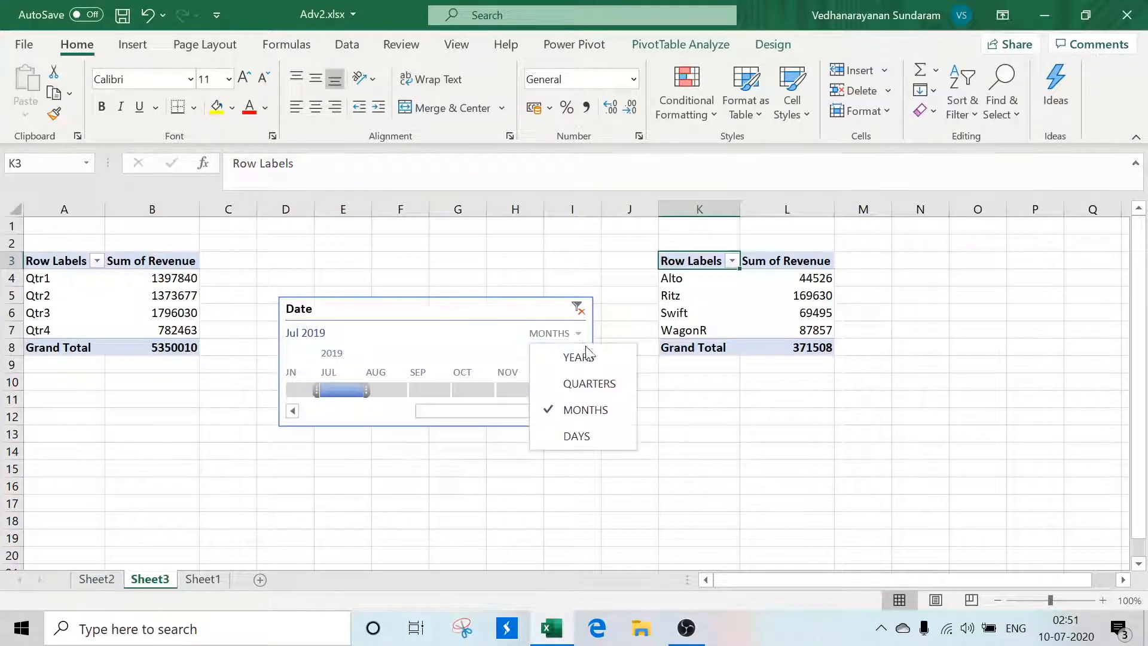
pyautogui.click(604, 387)
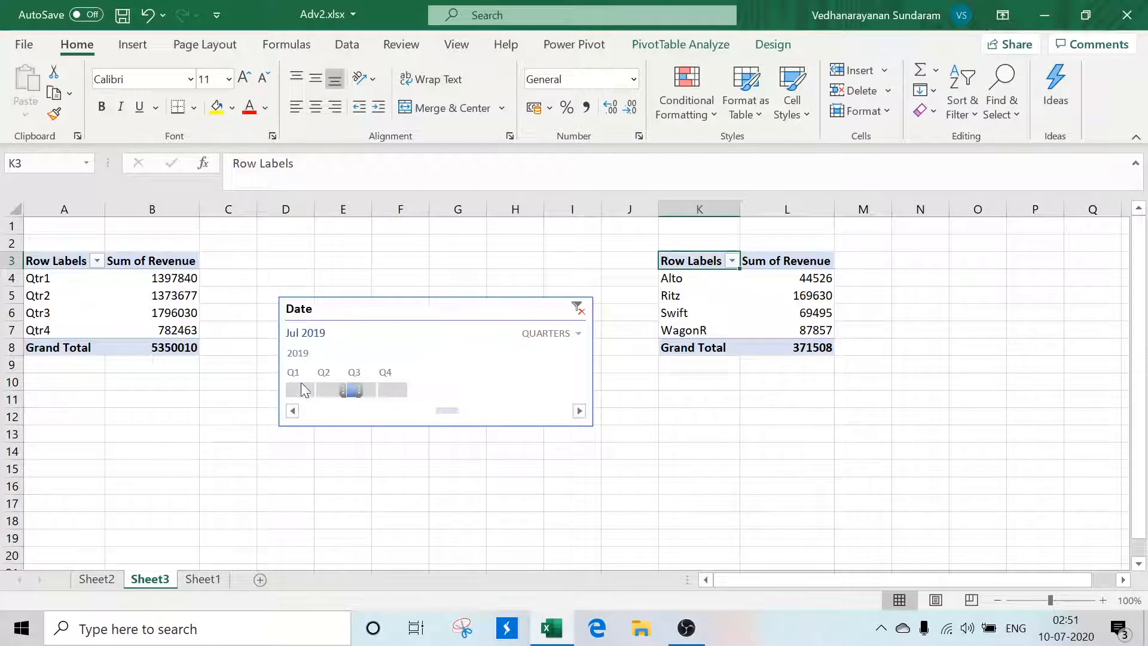
pyautogui.click(300, 386)
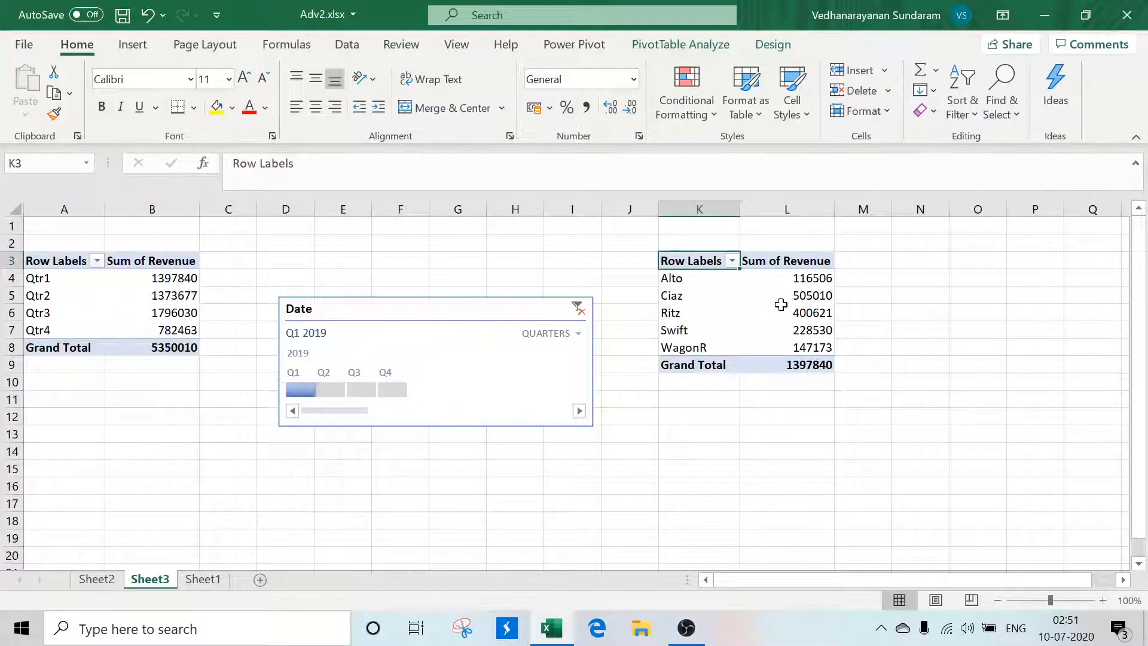
pyautogui.click(359, 391)
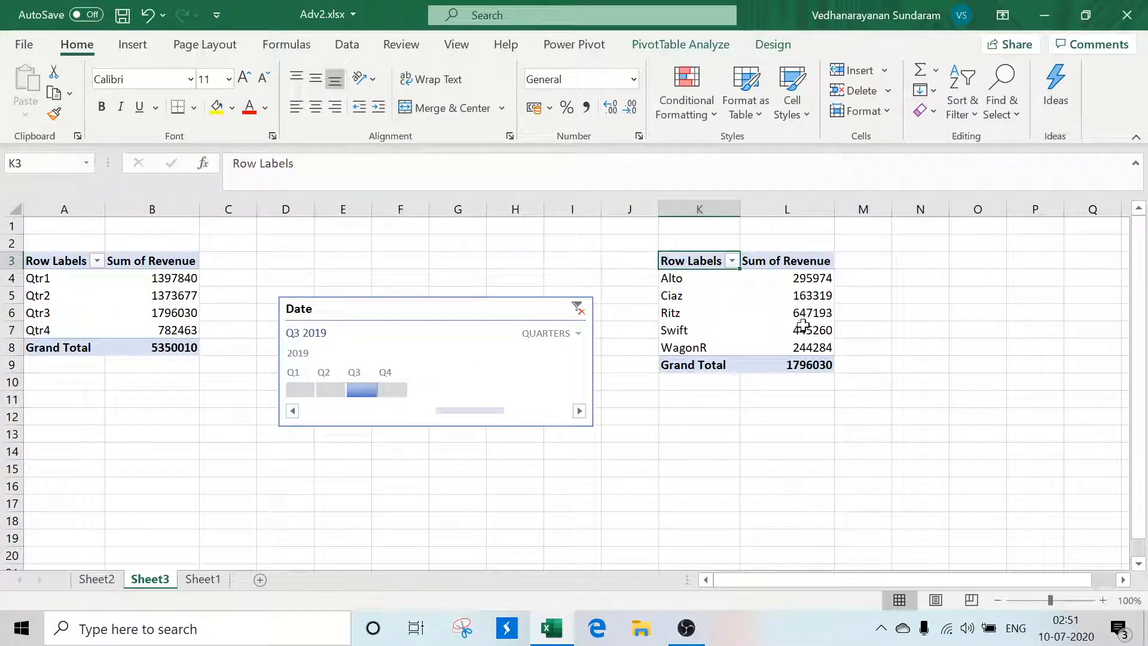
# Step: Switch the Date timeline to days and filter the product PivotTable to single July 2019 dates: 10, 12 and 15
pyautogui.click(564, 334)
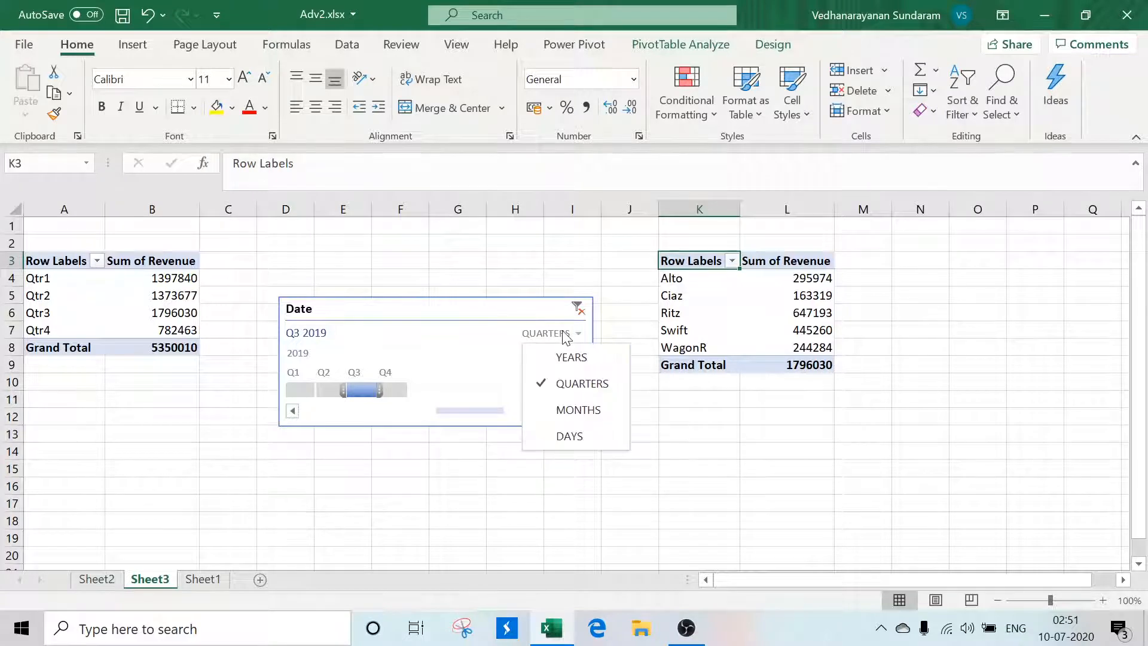
pyautogui.click(597, 445)
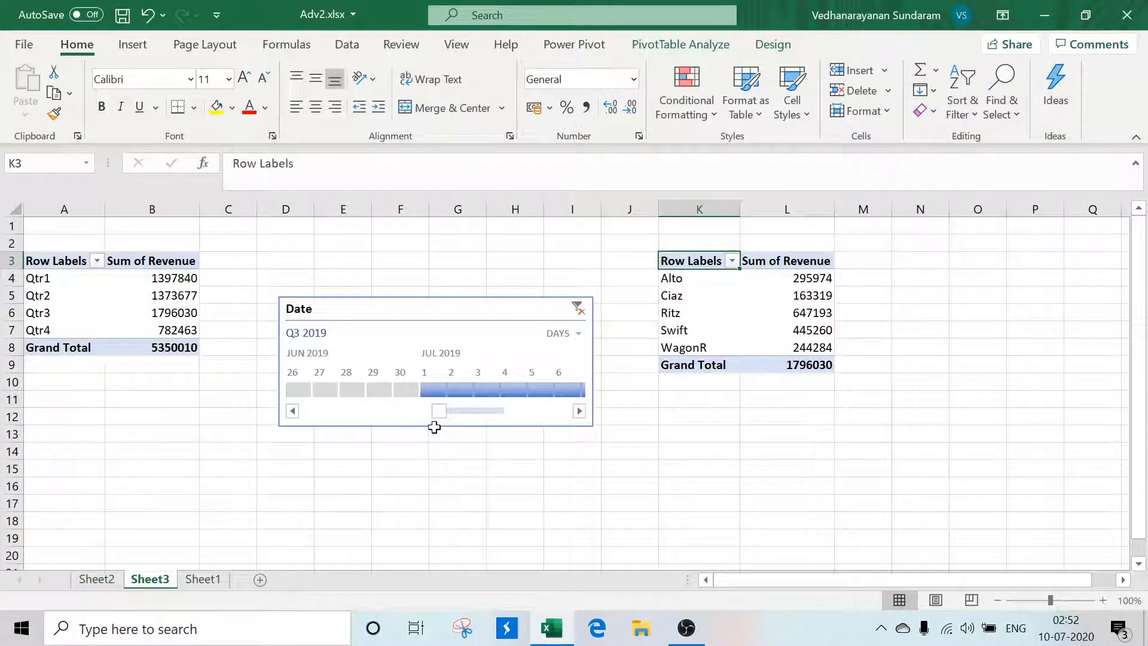
pyautogui.moveTo(440, 411)
pyautogui.mouseDown()
pyautogui.moveTo(393, 408)
pyautogui.moveTo(469, 410)
pyautogui.moveTo(449, 411)
pyautogui.mouseUp()
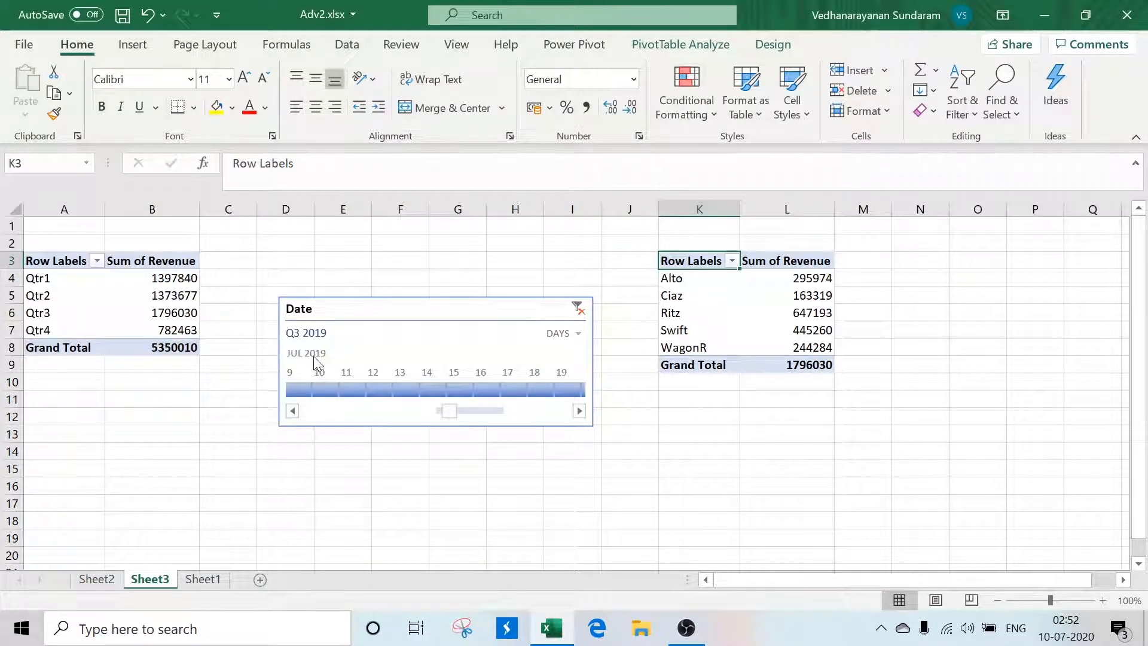
pyautogui.click(324, 387)
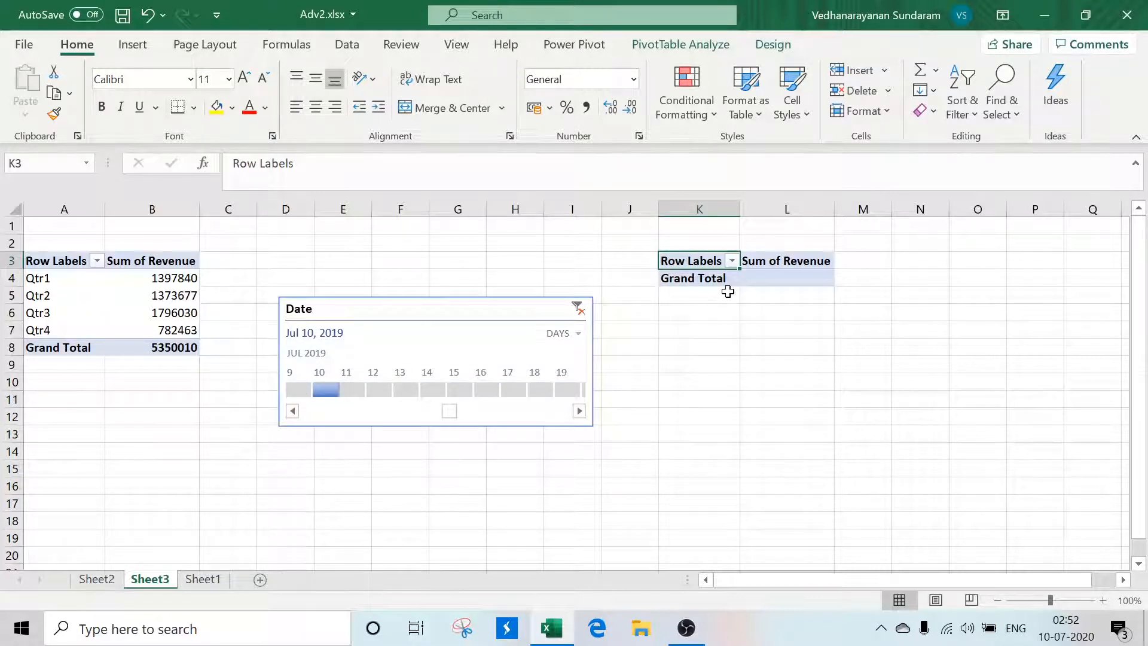
pyautogui.click(373, 391)
pyautogui.click(448, 393)
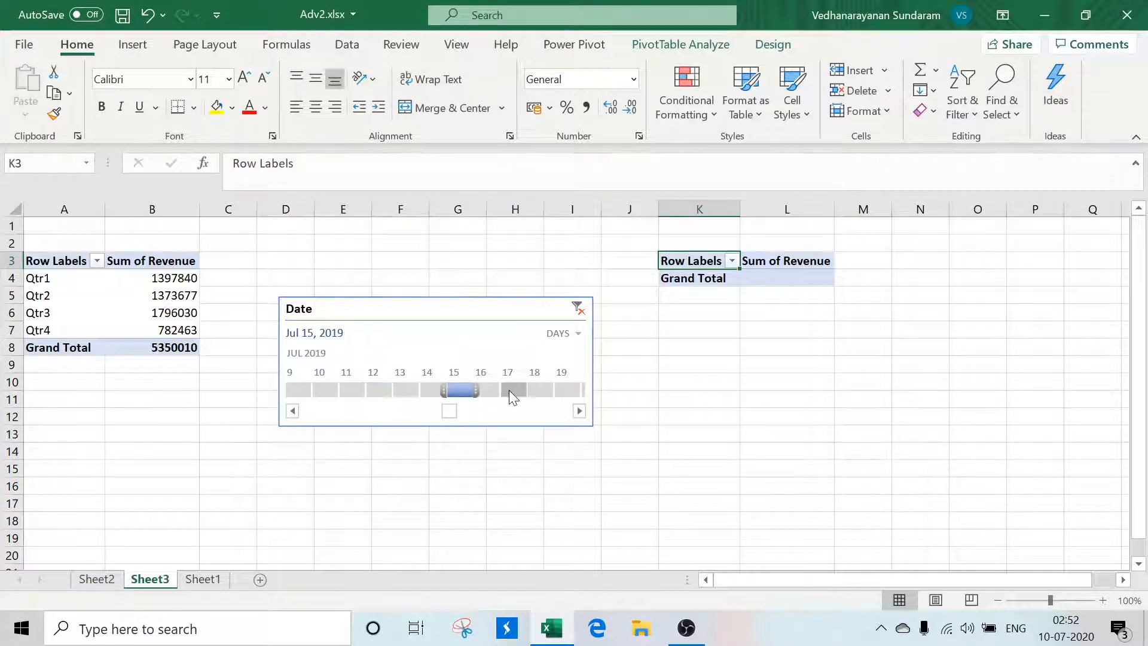
# Step: Switch the Date timeline to years and filter the product PivotTable to 2019
pyautogui.click(574, 336)
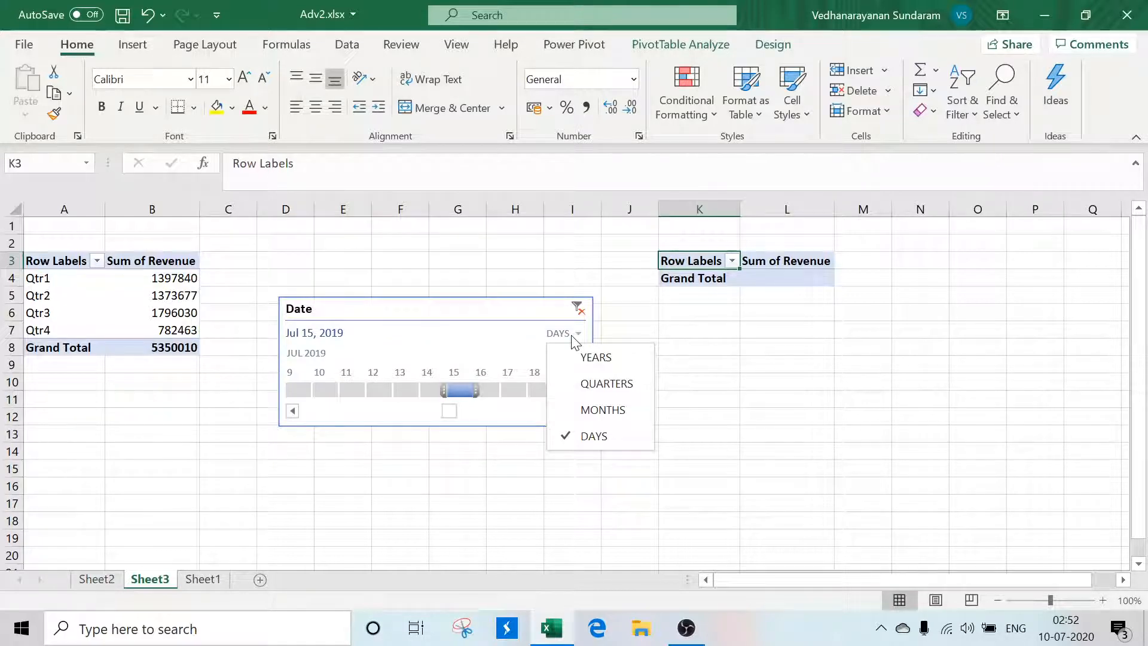
pyautogui.click(603, 358)
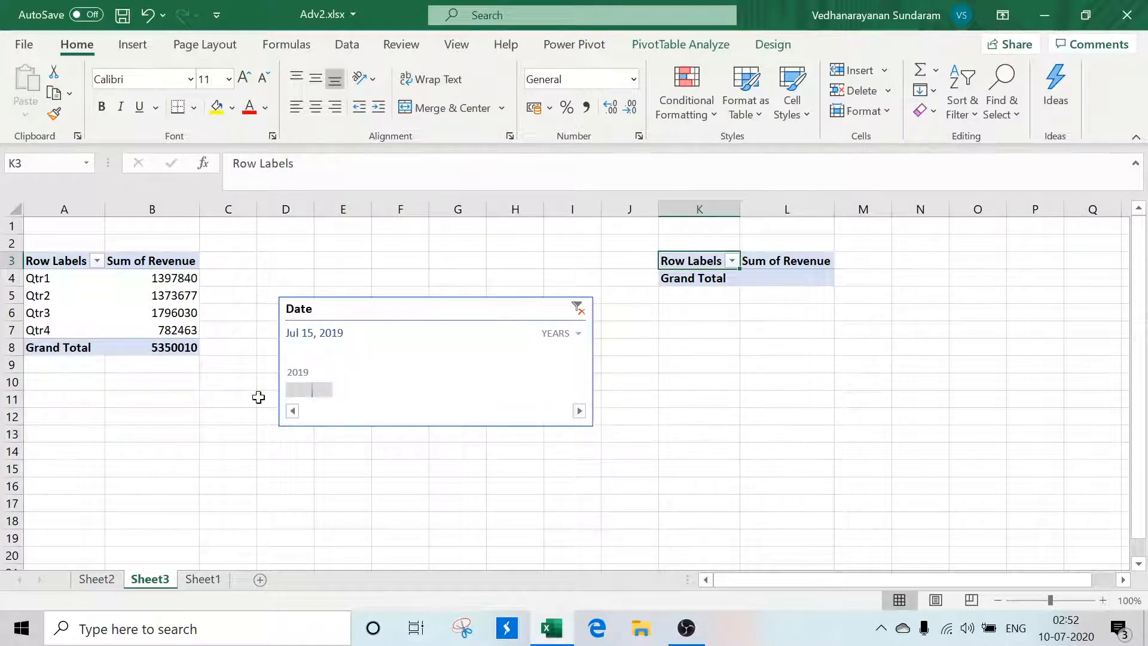
pyautogui.click(295, 390)
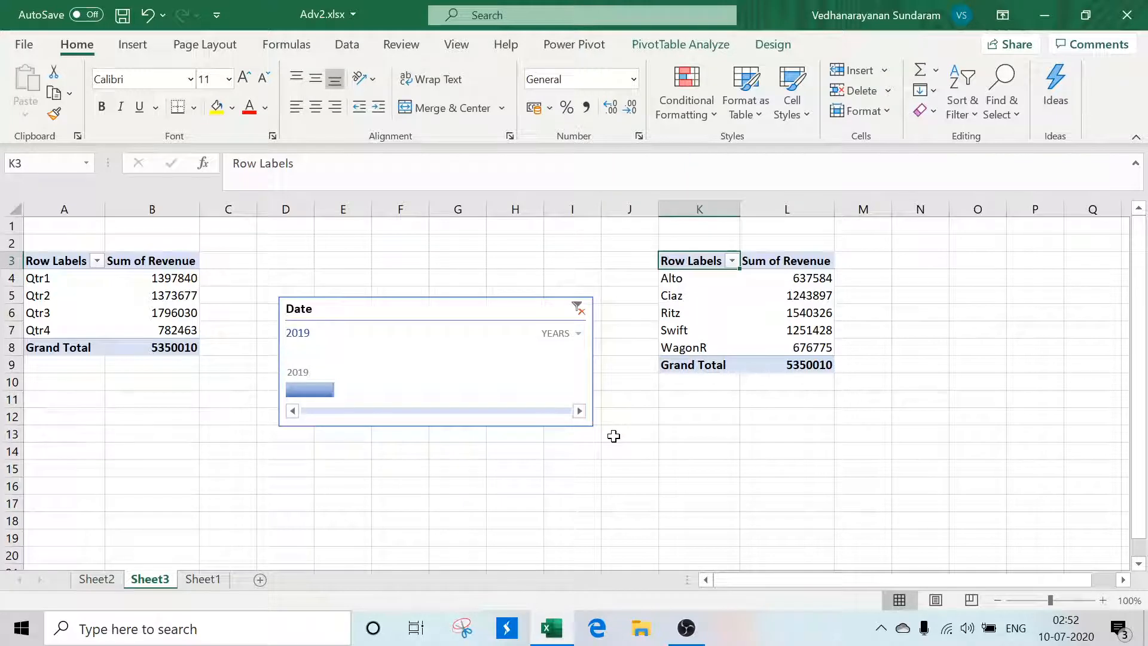
# Step: Examine the percentage revenue figures for Alto and its quarters in the PivotTable on Sheet2
pyautogui.click(95, 580)
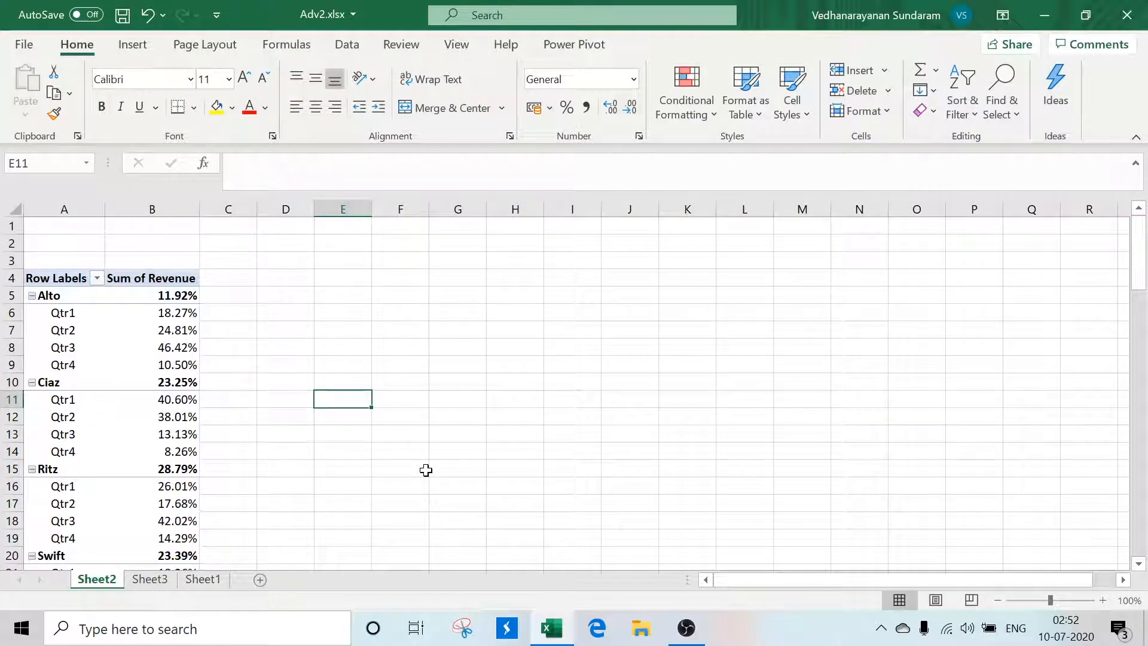
pyautogui.click(166, 312)
pyautogui.click(172, 331)
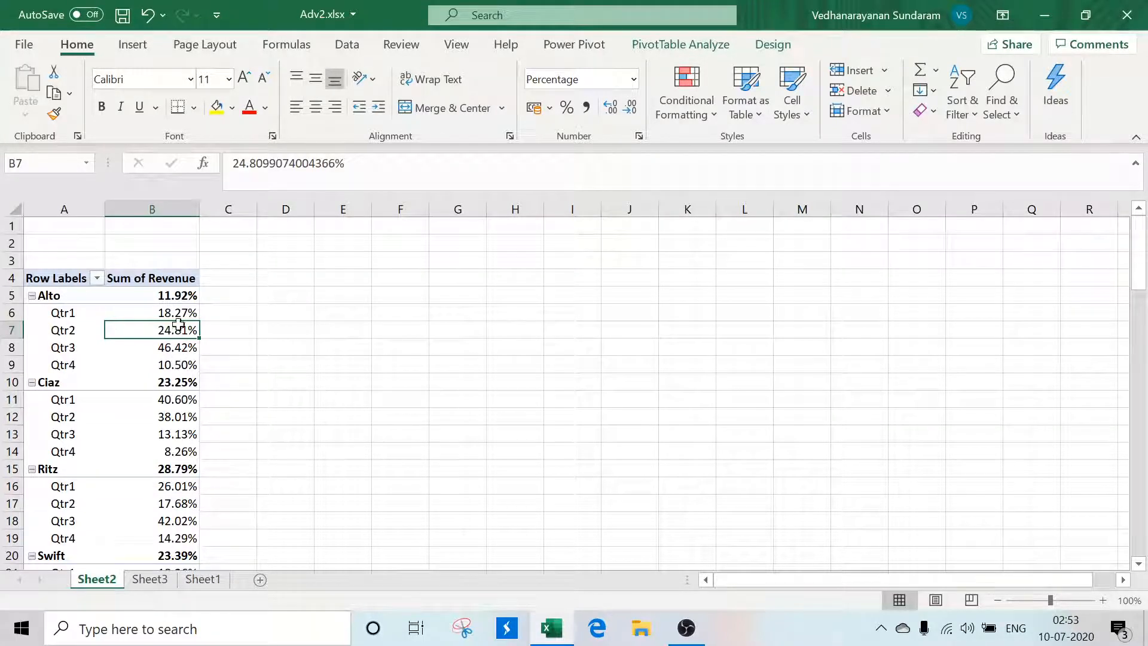
pyautogui.click(173, 295)
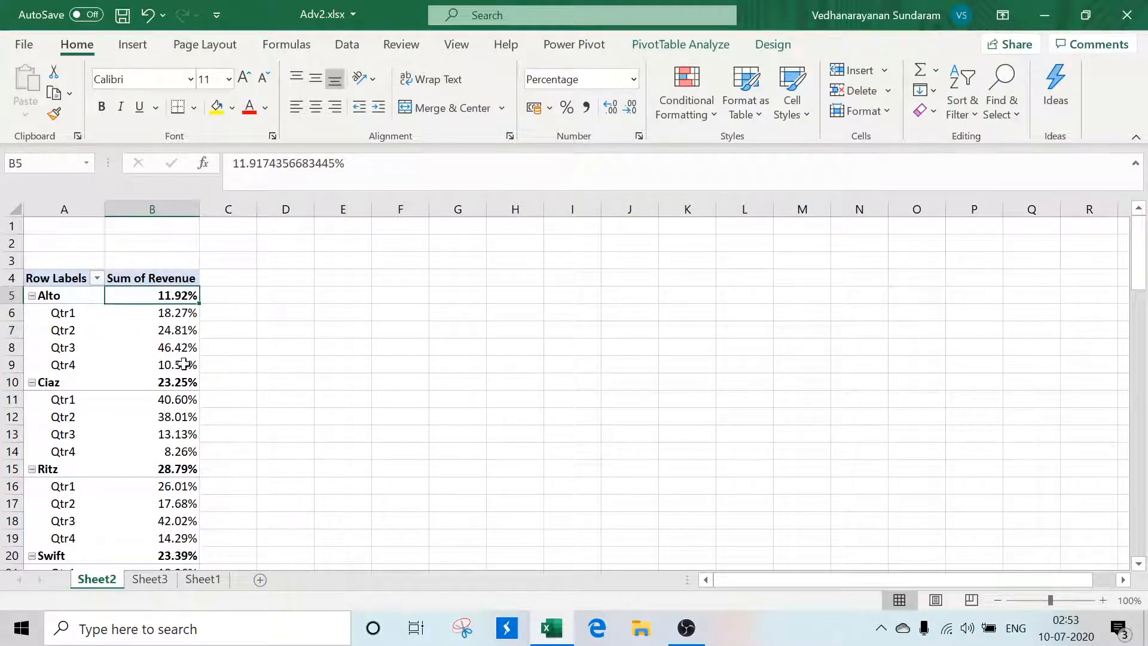
# Step: Examine the Ciaz revenue percentage and the quarter rows under Alto in the PivotTable on Sheet2
pyautogui.click(180, 398)
pyautogui.click(178, 384)
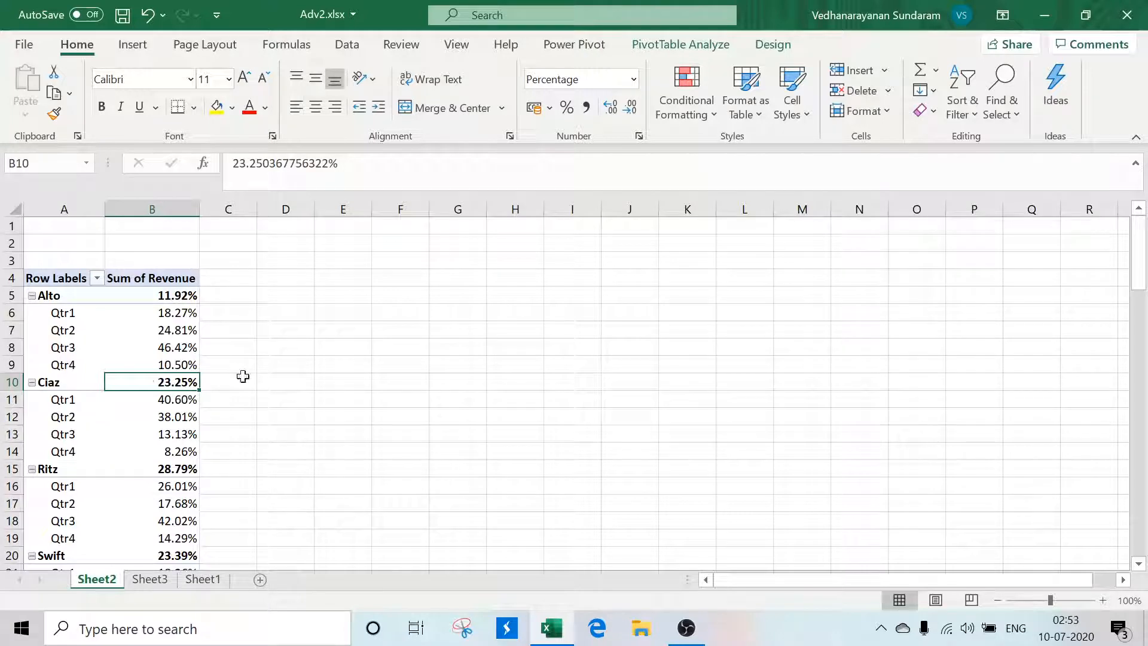
pyautogui.click(60, 317)
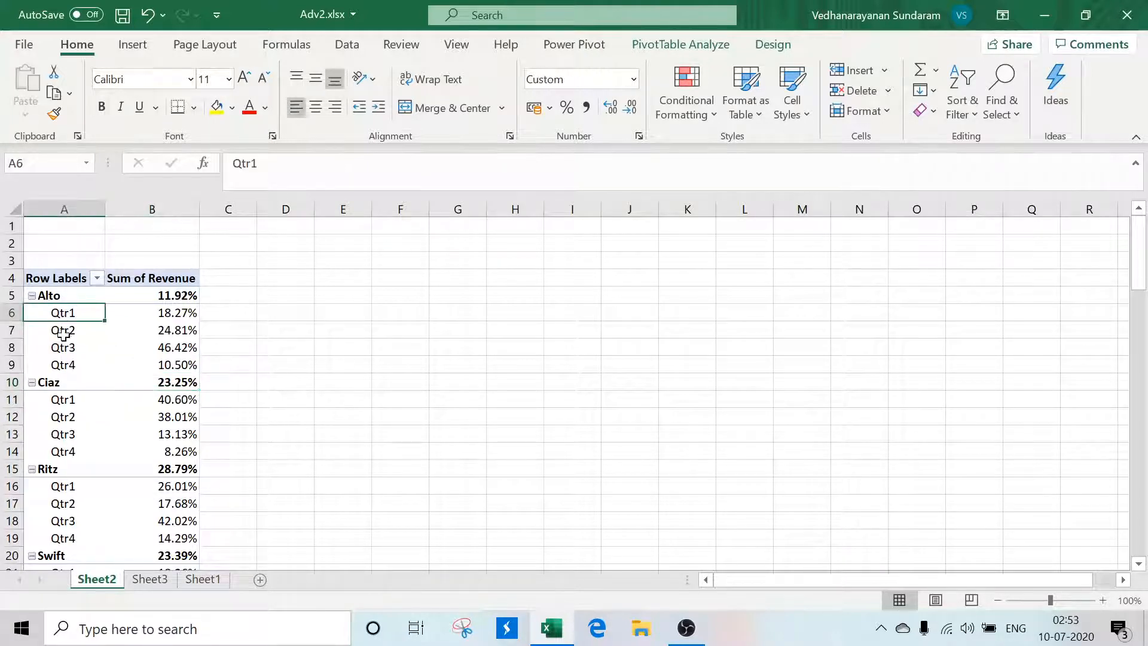
pyautogui.click(64, 329)
pyautogui.click(65, 335)
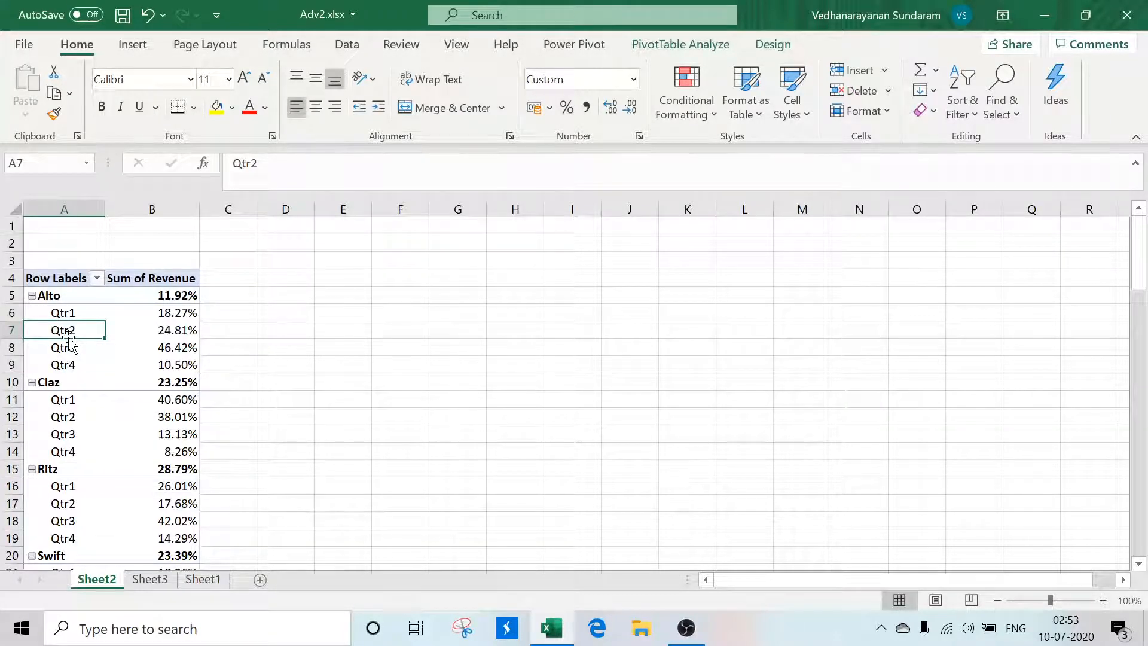
# Step: Delete the Date timeline from Sheet3
pyautogui.click(149, 580)
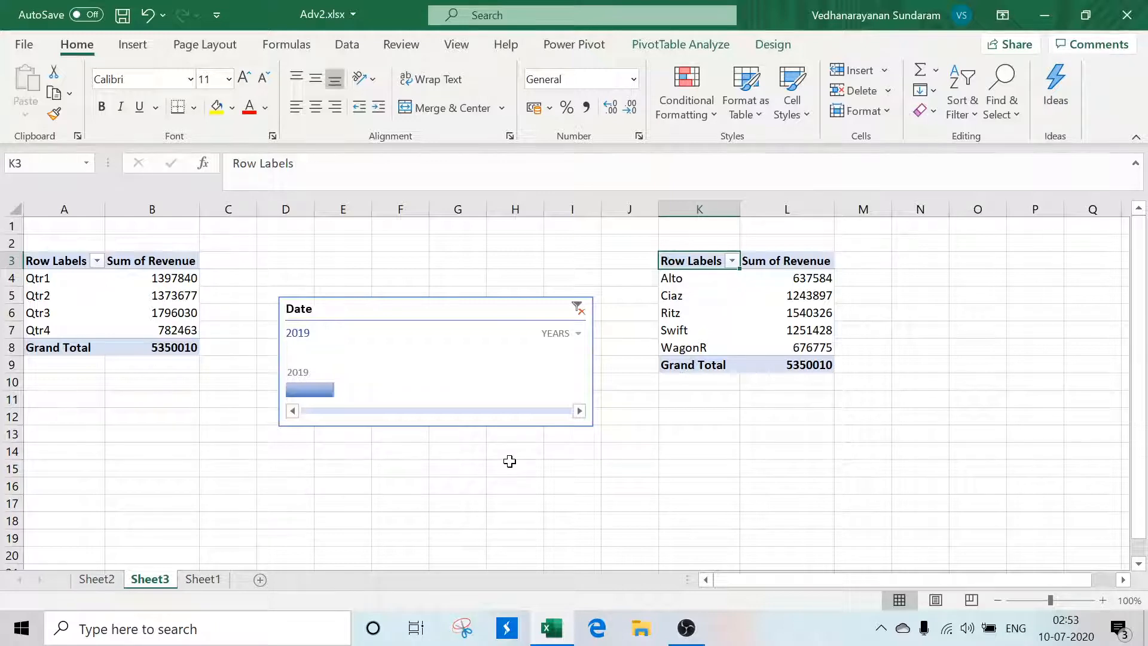
pyautogui.click(444, 310)
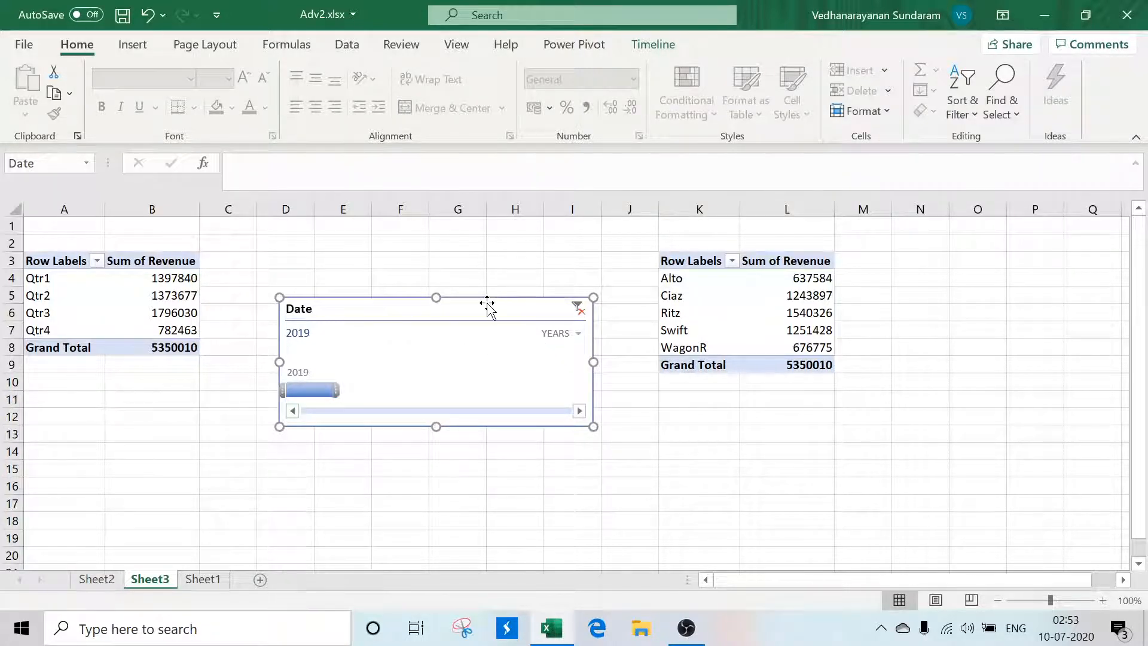
pyautogui.press('Delete')
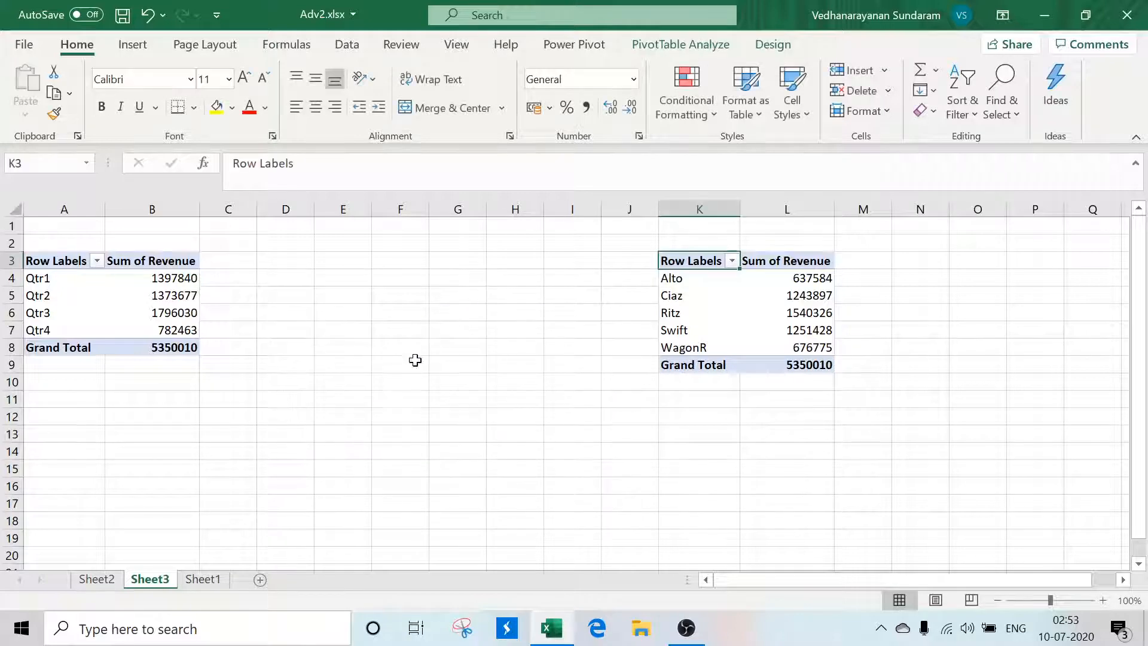
# Step: Compare the product-by-quarter PivotTable on Sheet2 with the separate quarter and product PivotTables on Sheet3
pyautogui.click(96, 580)
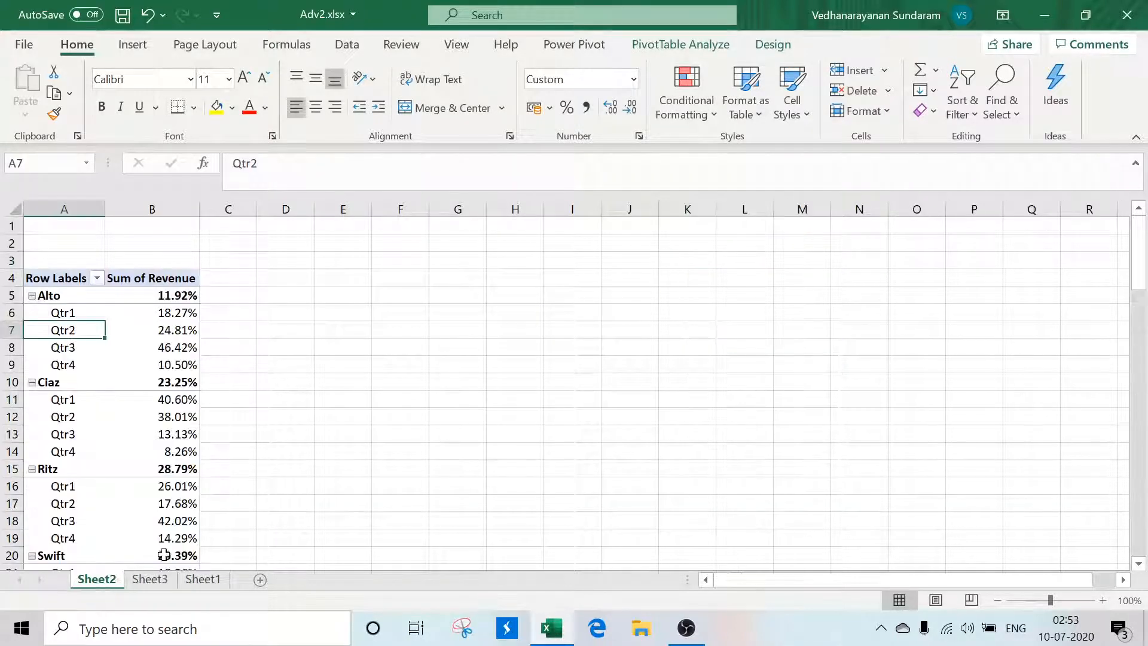
pyautogui.click(105, 349)
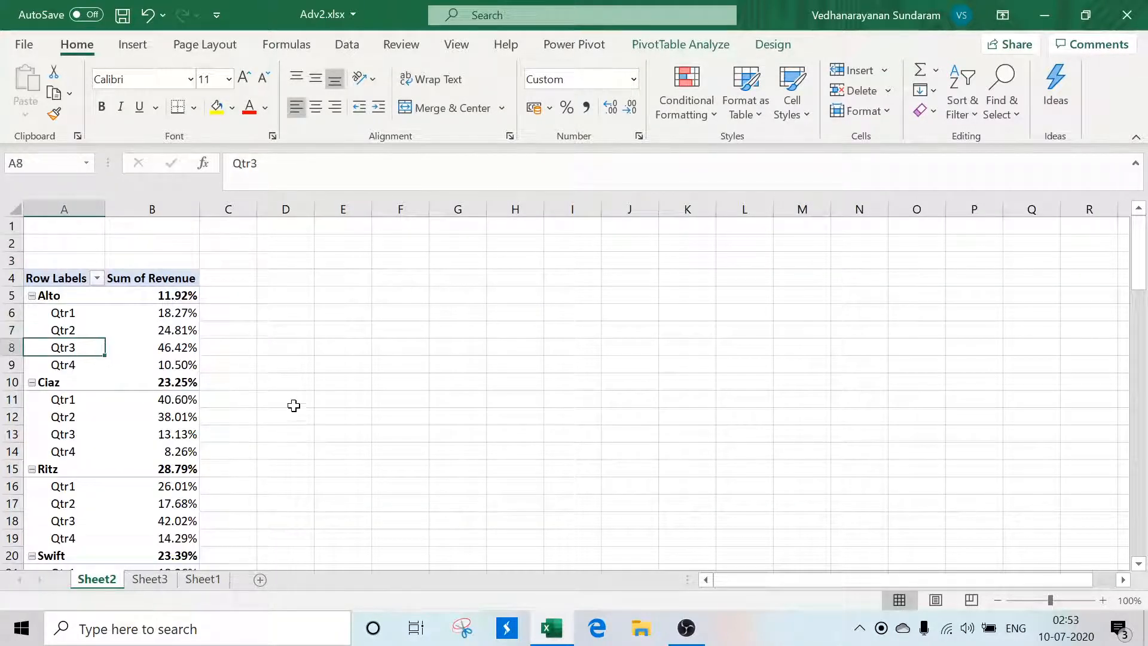
pyautogui.click(172, 326)
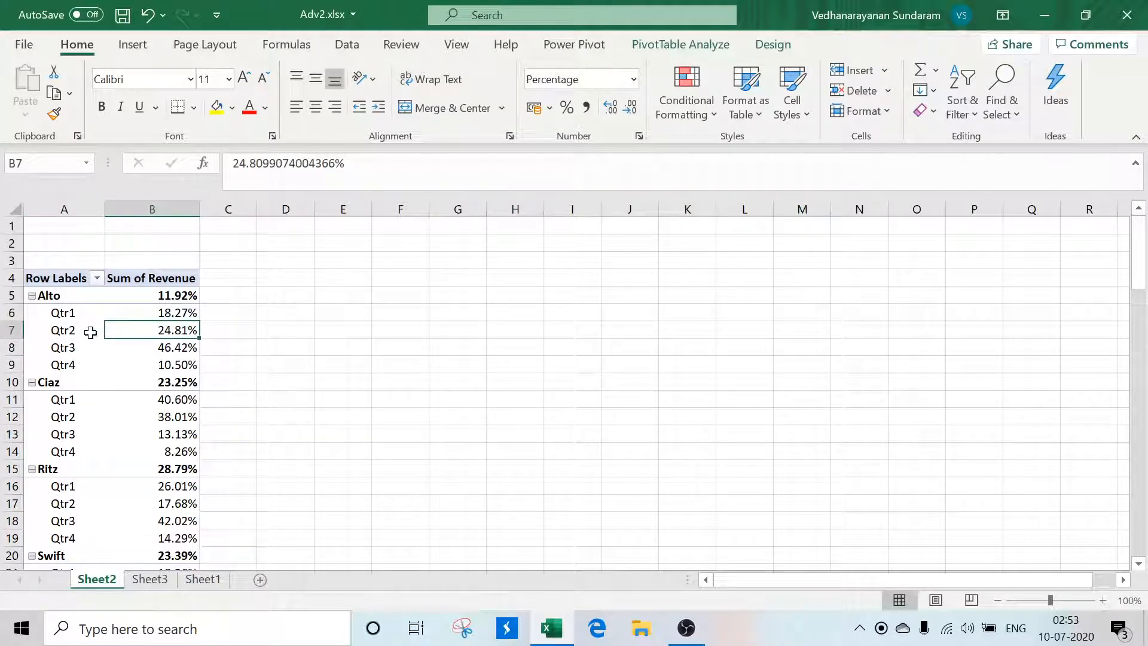
pyautogui.click(62, 282)
pyautogui.click(55, 313)
pyautogui.click(63, 347)
pyautogui.click(84, 382)
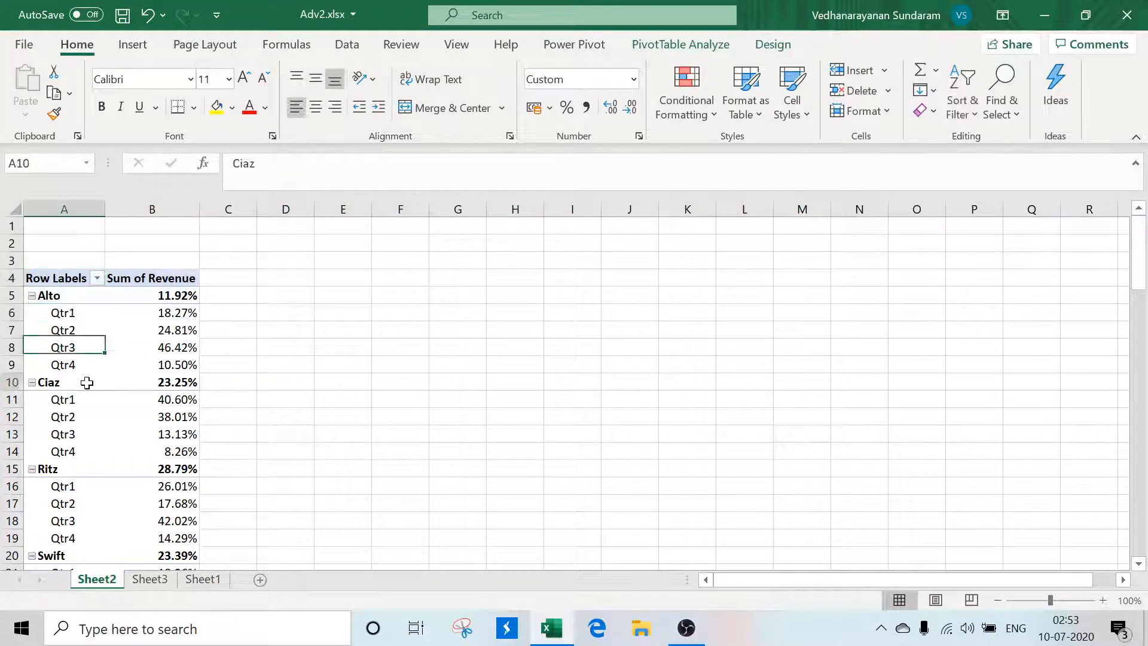
pyautogui.click(150, 579)
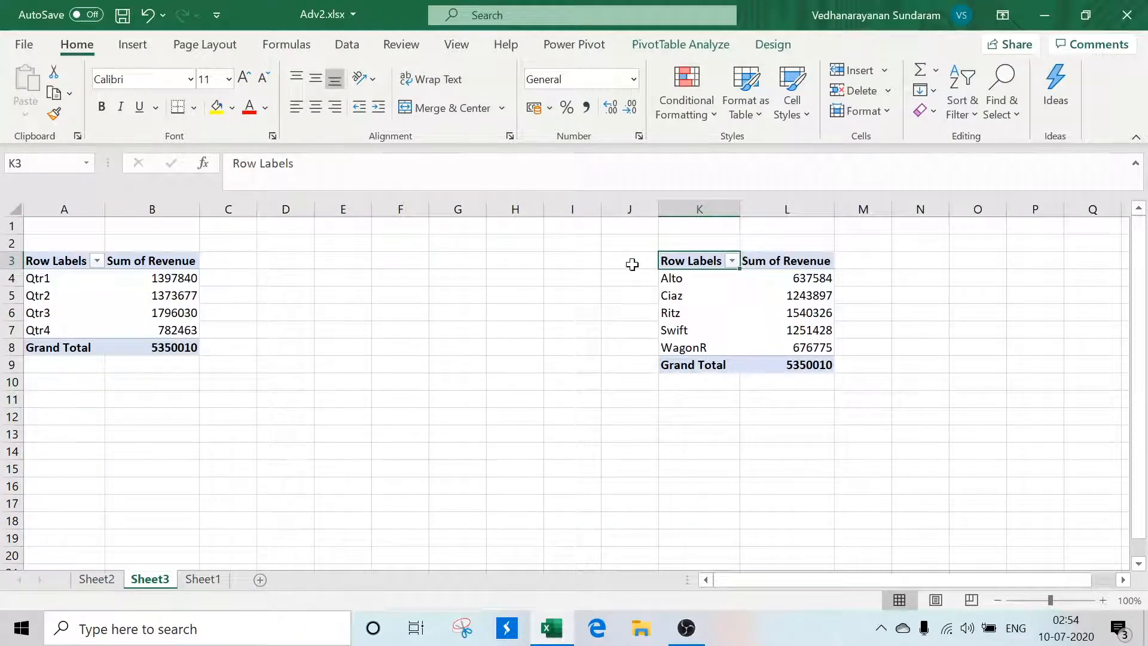
pyautogui.click(160, 292)
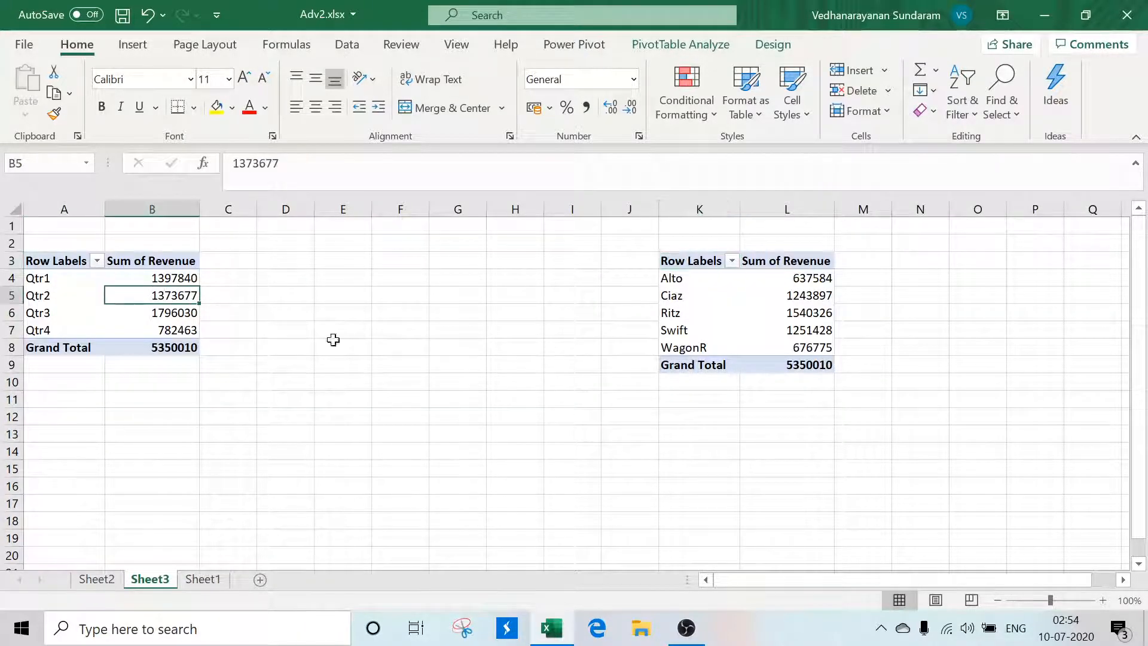
pyautogui.click(826, 313)
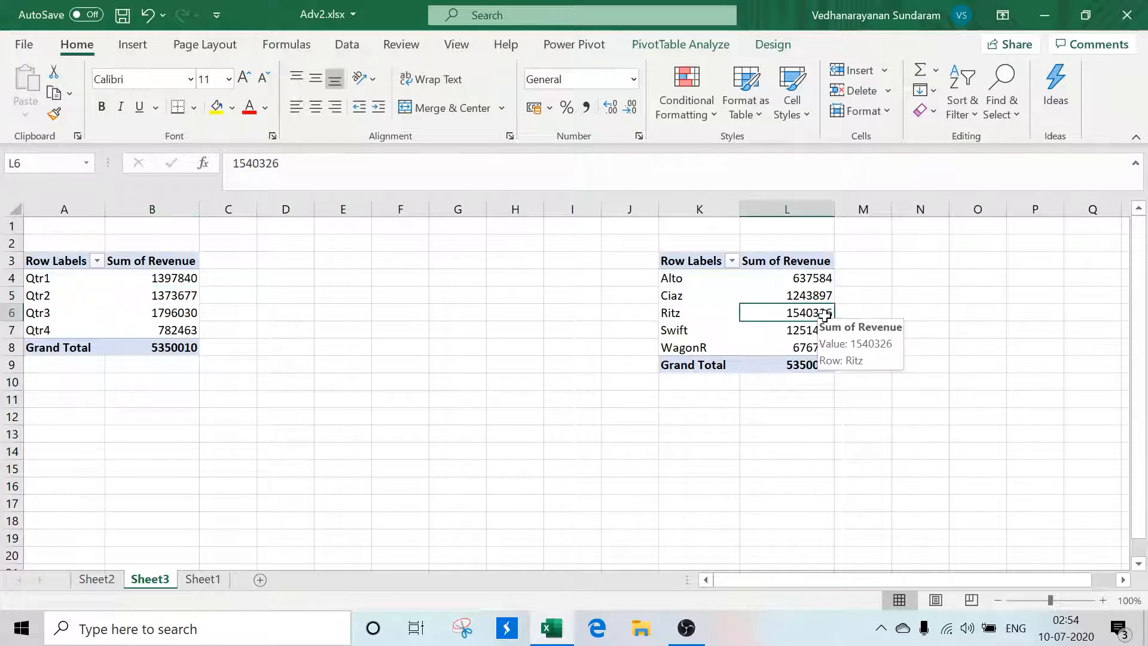
# Step: Insert a new PivotTable on a new worksheet from the car sales data on Sheet1
pyautogui.click(202, 579)
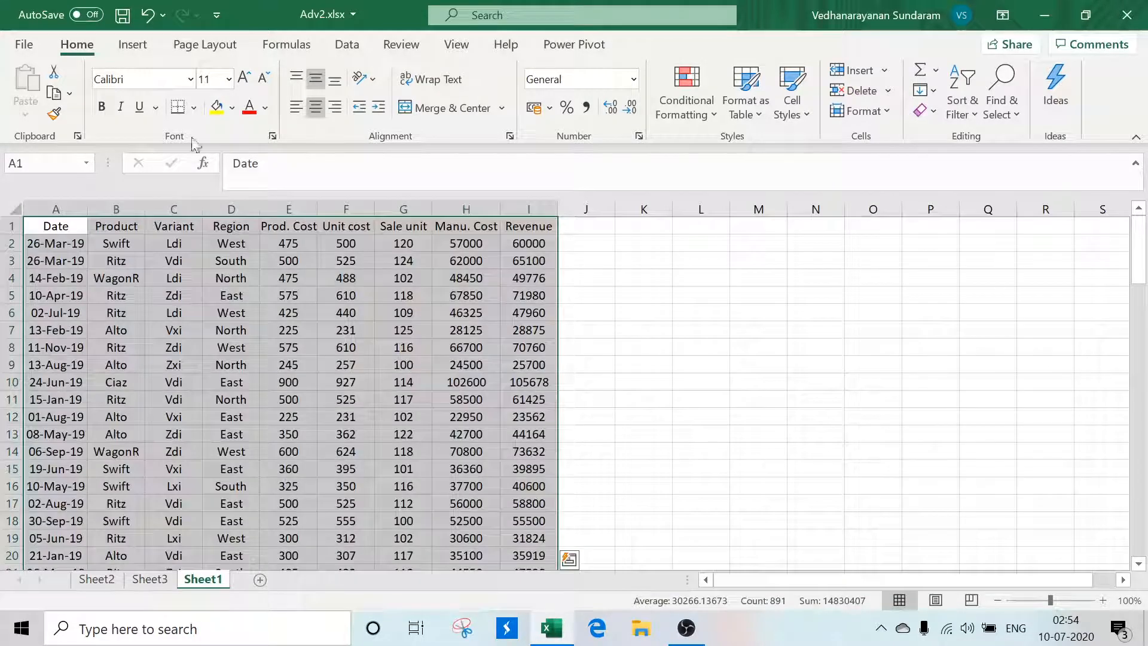
pyautogui.click(134, 45)
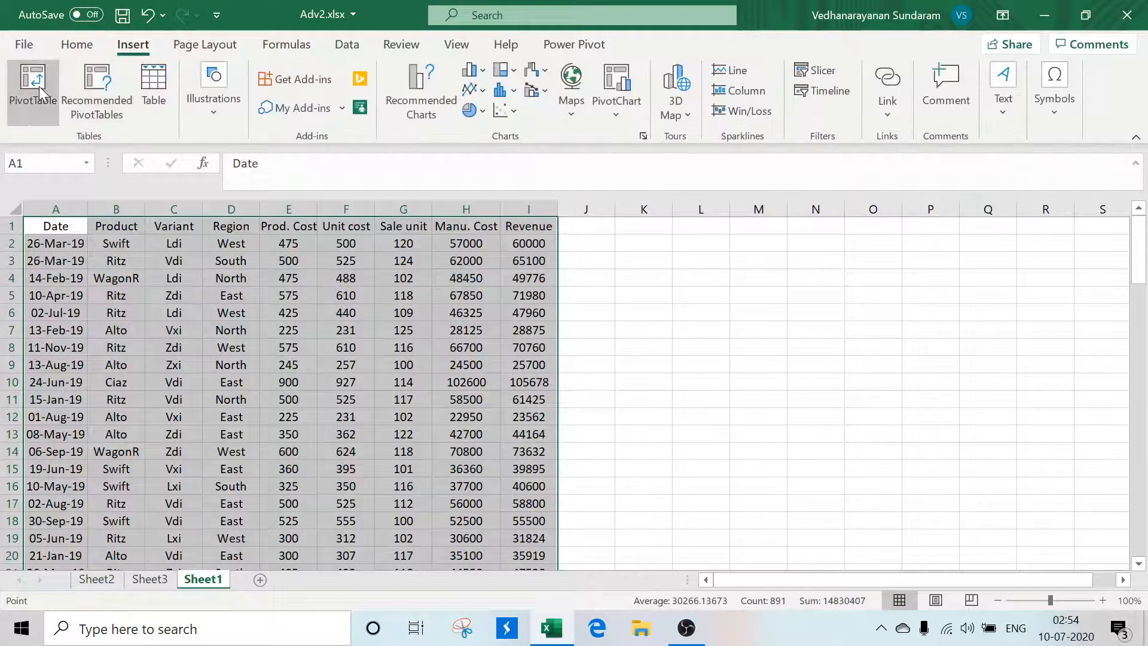
pyautogui.click(36, 86)
pyautogui.click(635, 385)
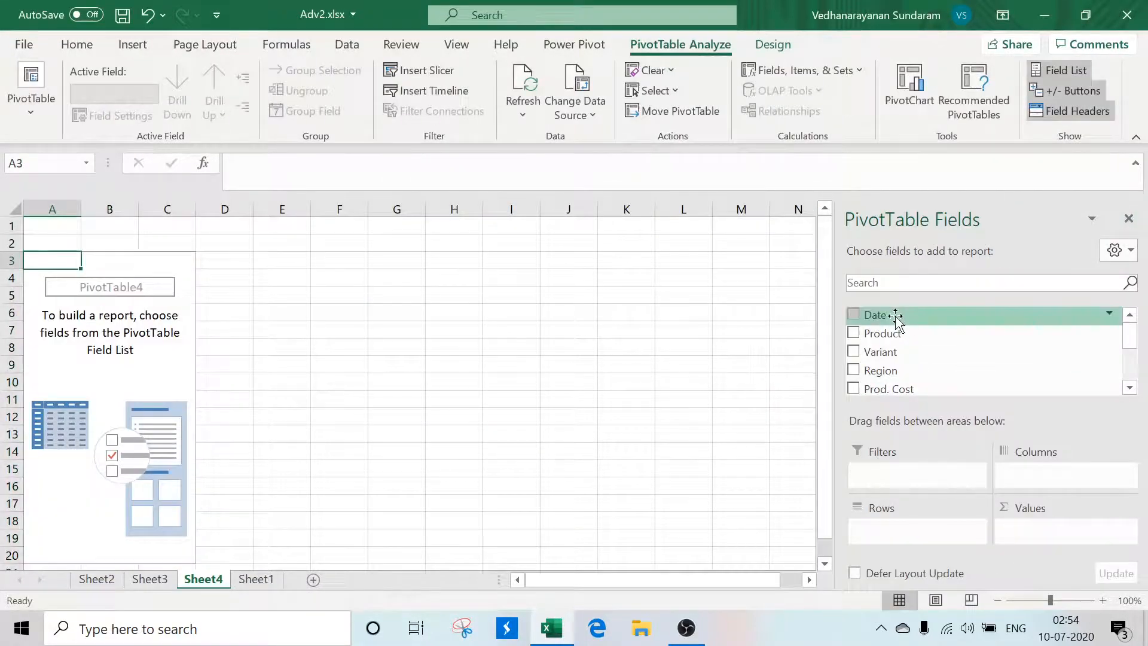
# Step: Lay out the new PivotTable with Date as the report filter, Product as rows and Sum of Revenue as values
pyautogui.moveTo(897, 317); pyautogui.dragTo(911, 474)
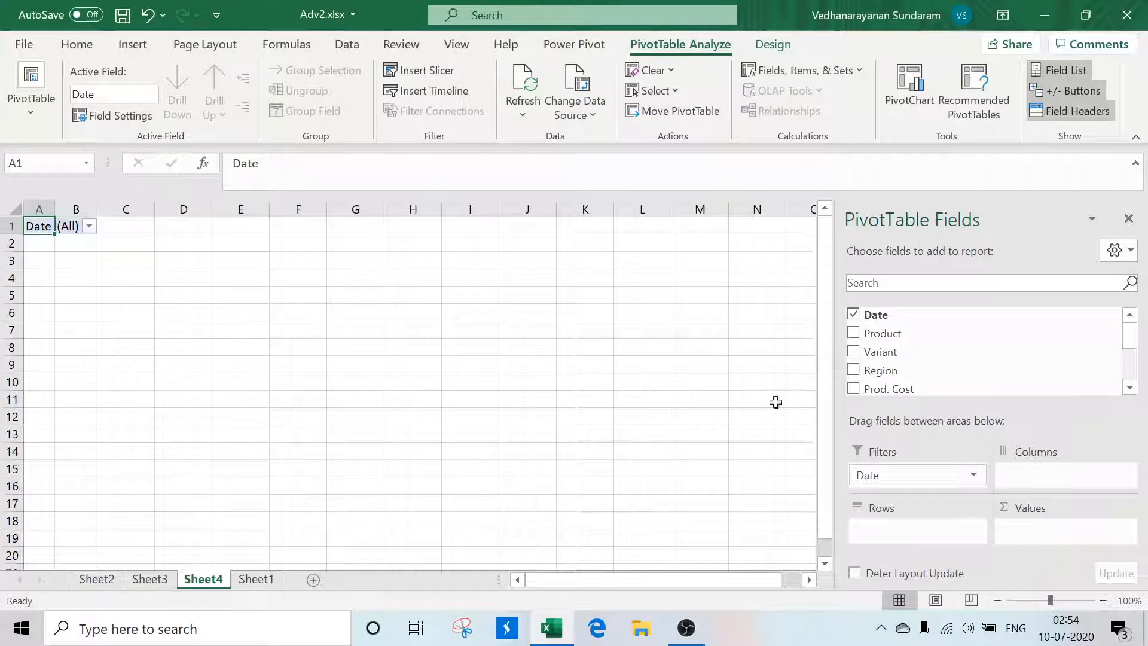
pyautogui.moveTo(882, 338); pyautogui.dragTo(897, 539)
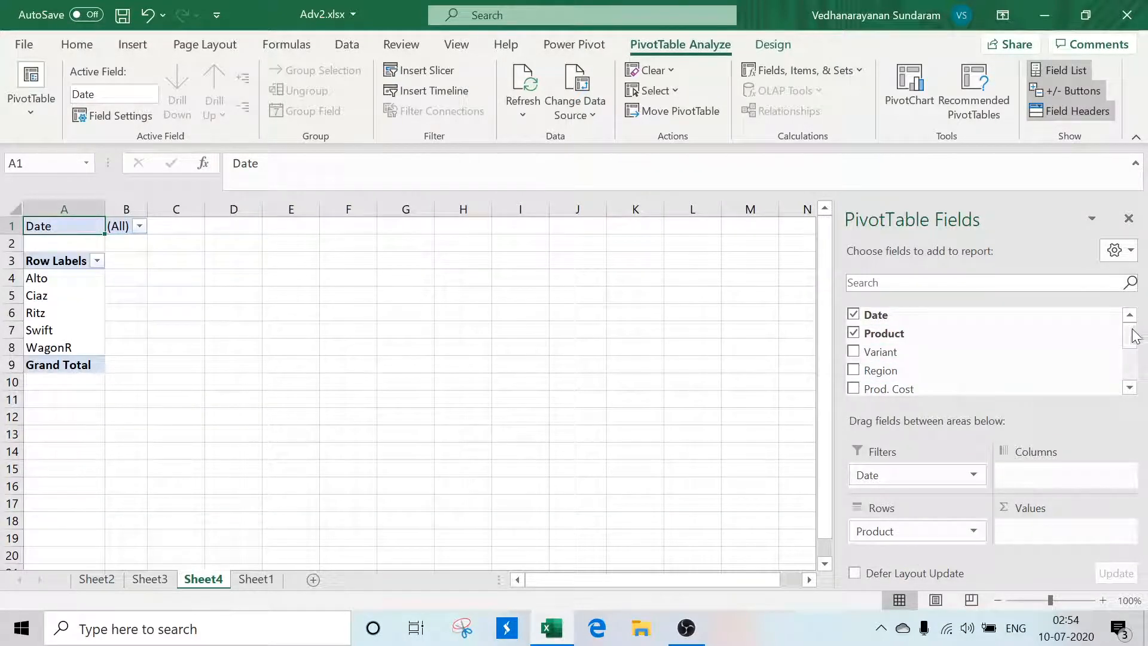
pyautogui.moveTo(1130, 333); pyautogui.dragTo(1130, 394)
pyautogui.moveTo(884, 360); pyautogui.dragTo(1051, 532)
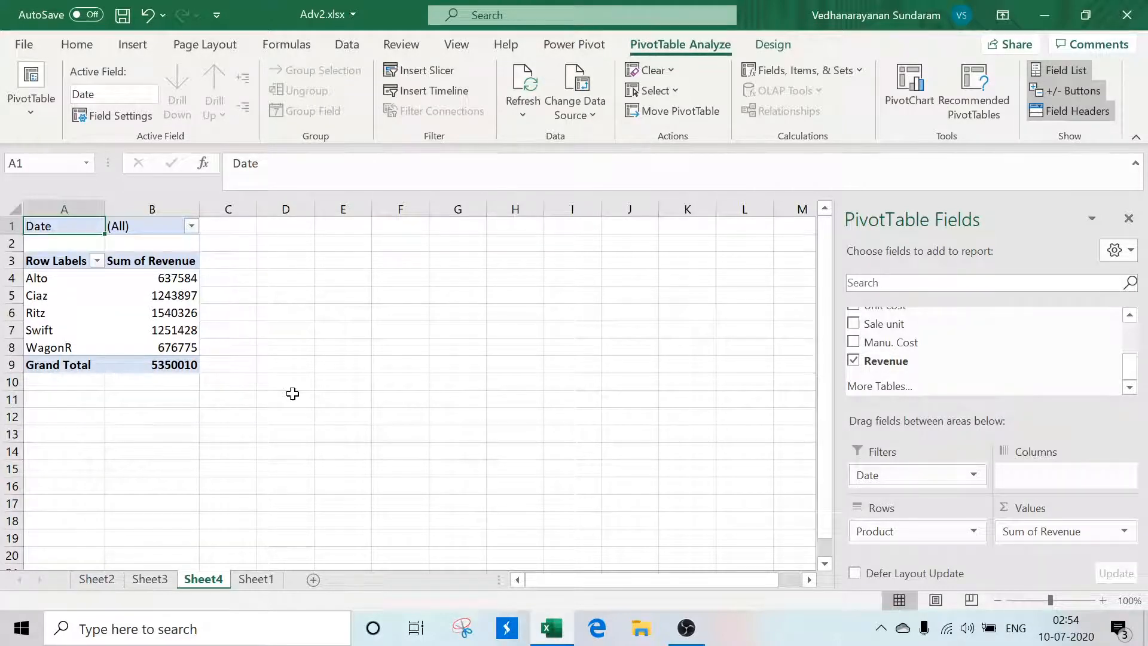
pyautogui.click(192, 227)
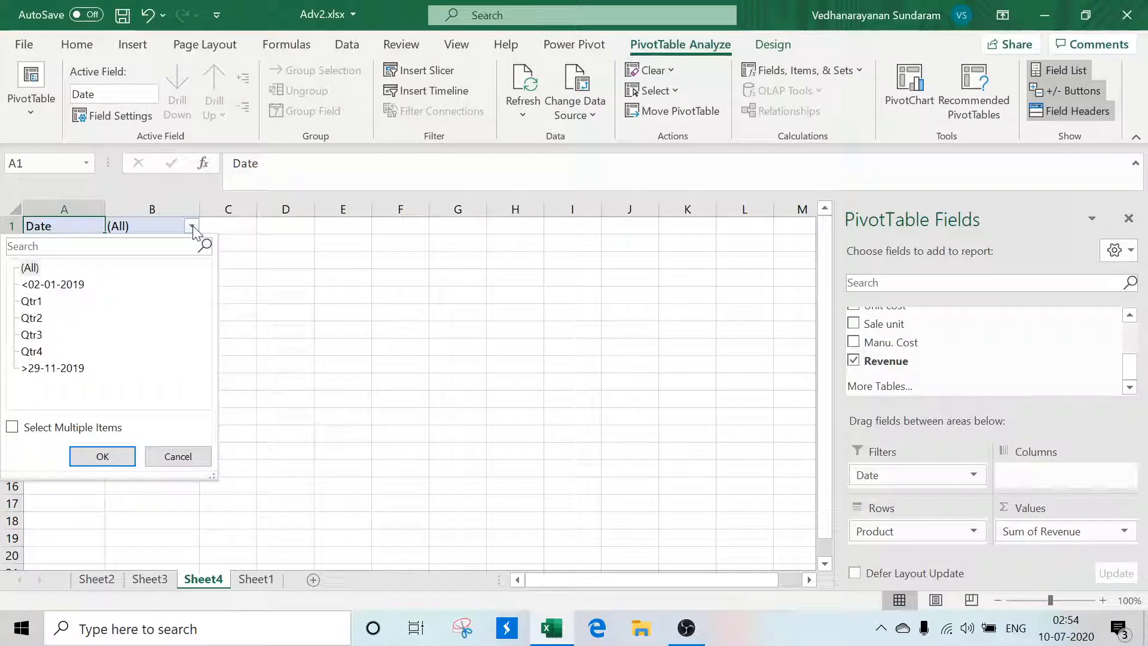
pyautogui.click(34, 307)
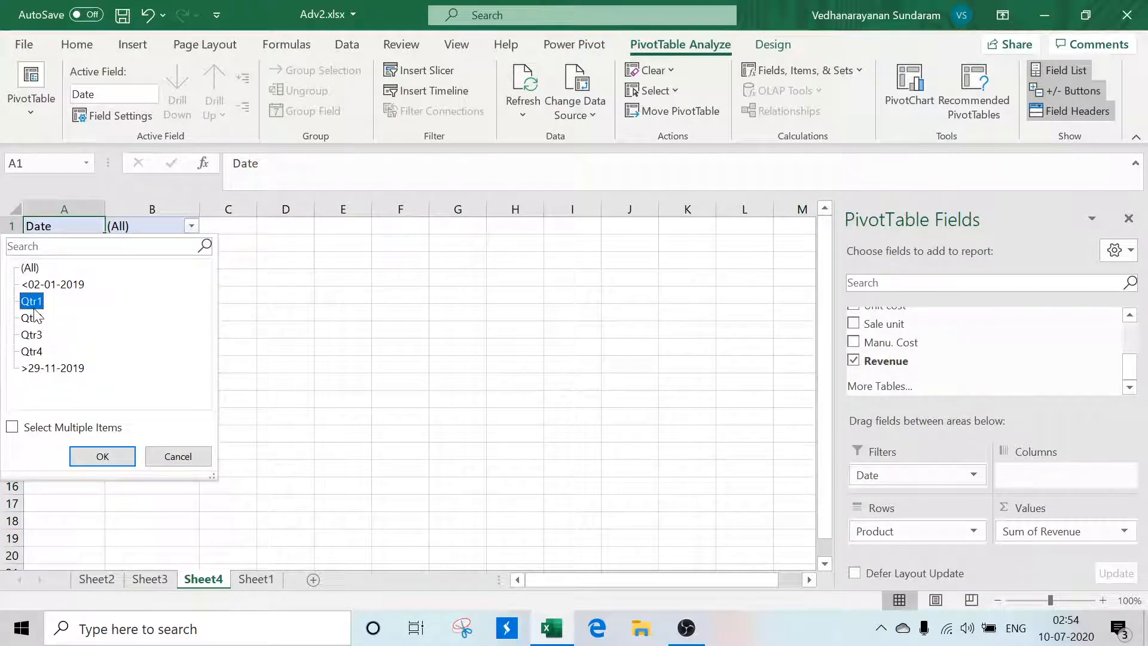
pyautogui.press('Escape')
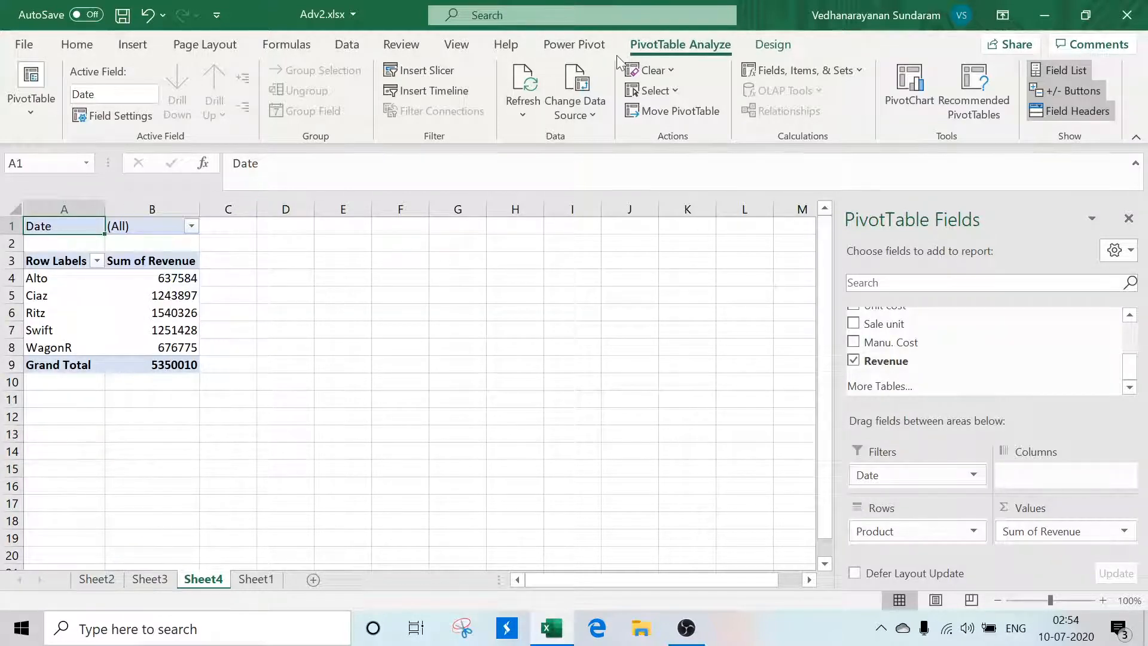
# Step: Generate separate report filter pages for every item of the Date filter
pyautogui.click(28, 114)
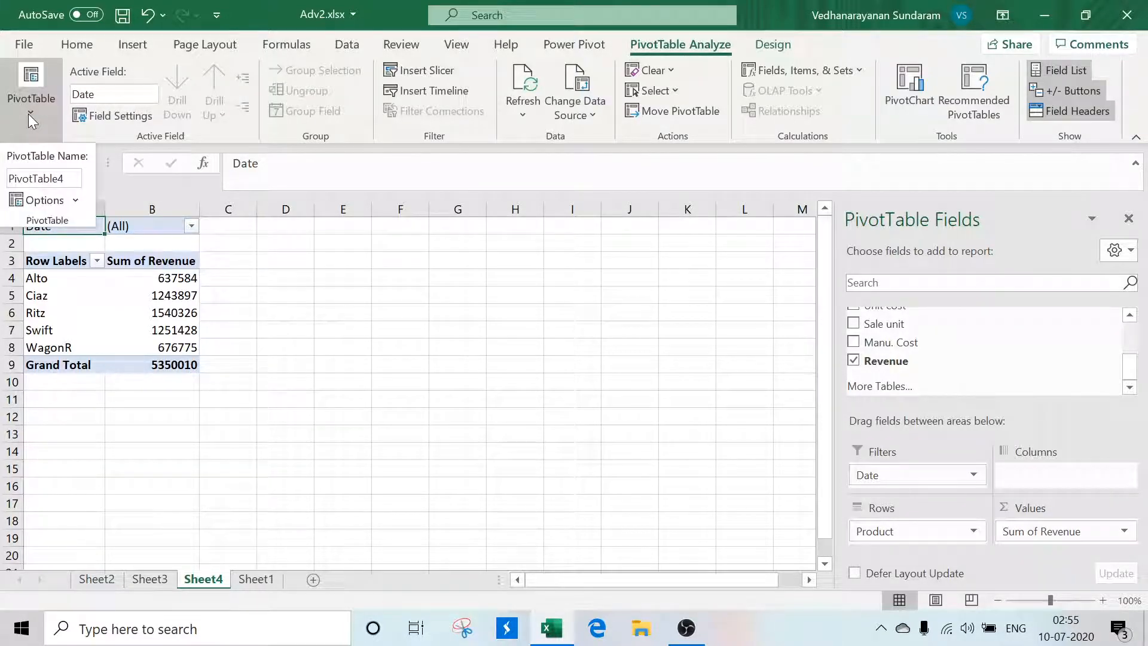
pyautogui.click(76, 201)
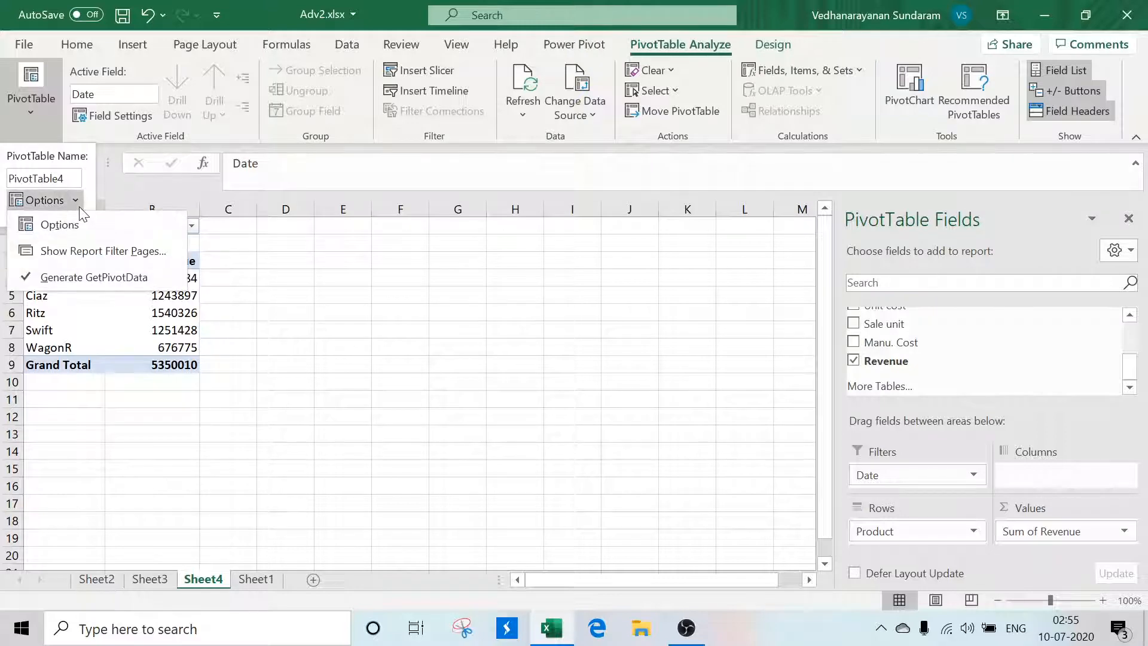
pyautogui.click(90, 252)
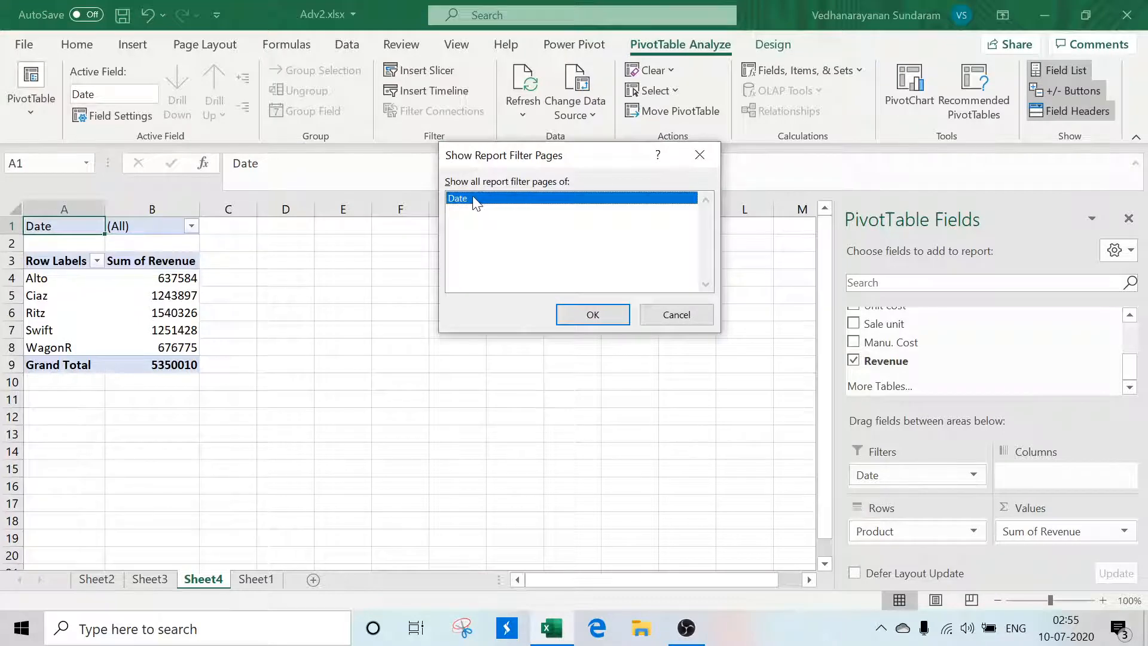
pyautogui.click(591, 314)
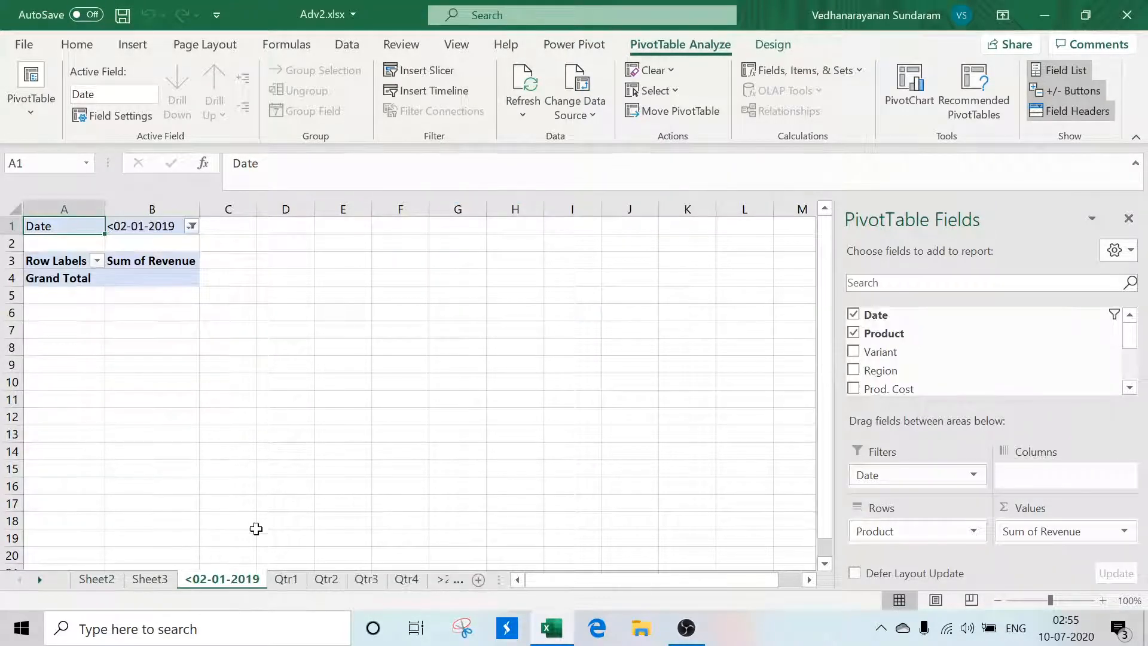
# Step: Review the product revenue on each of the Qtr1, Qtr2, Qtr3 and Qtr4 sheets
pyautogui.click(283, 580)
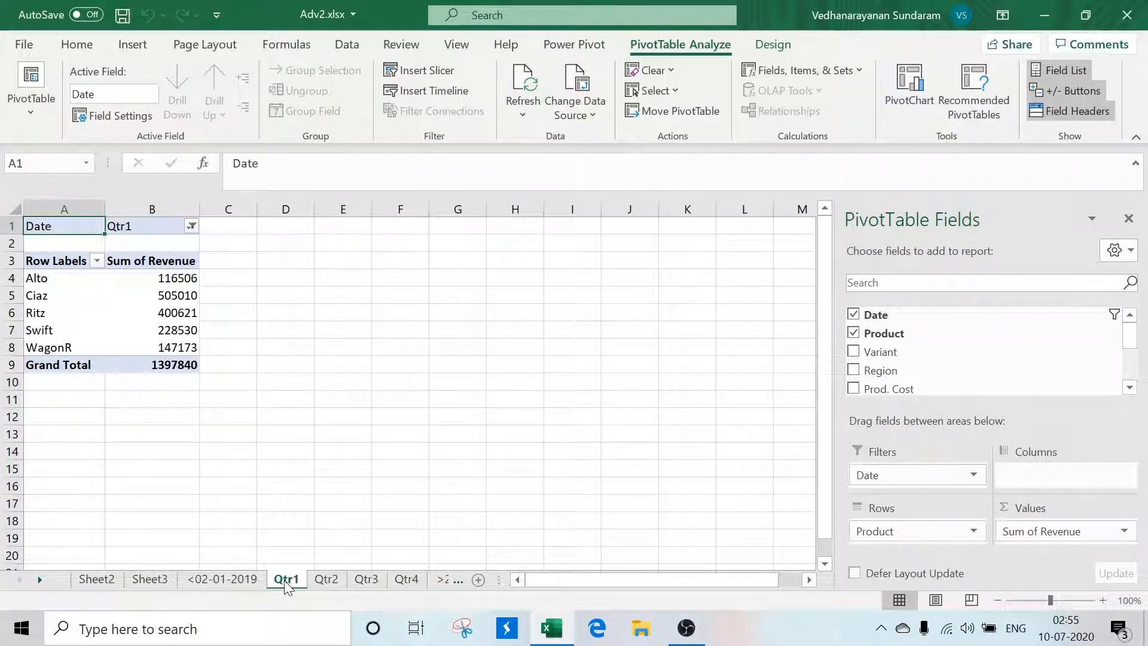
pyautogui.click(332, 580)
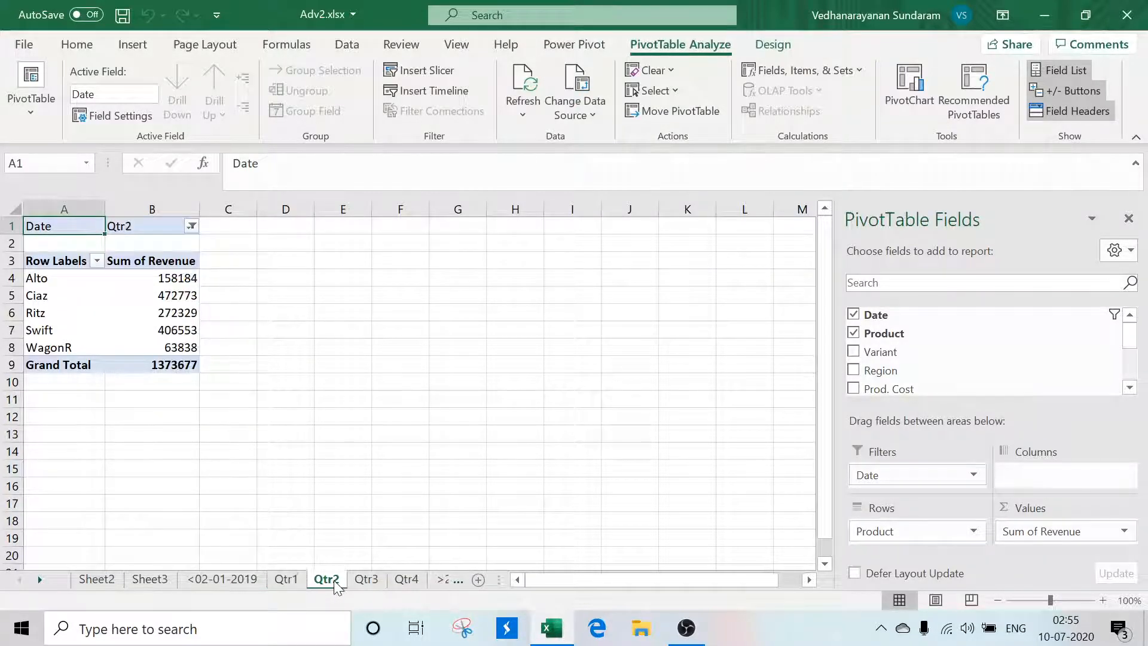
pyautogui.click(381, 583)
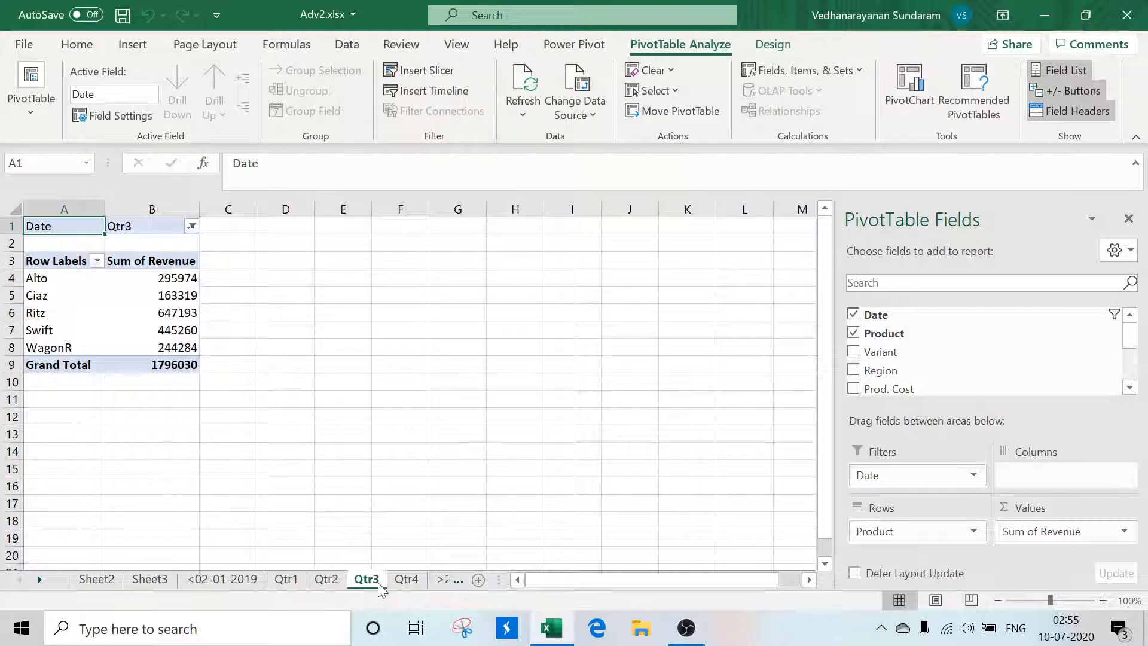
pyautogui.click(403, 583)
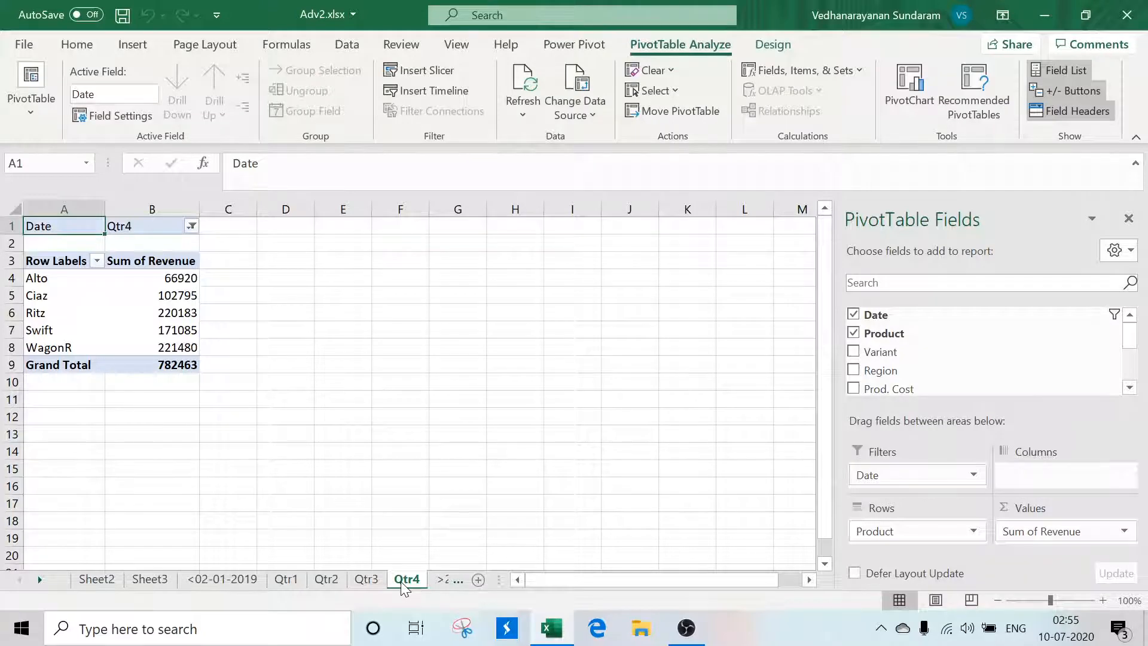
pyautogui.click(285, 580)
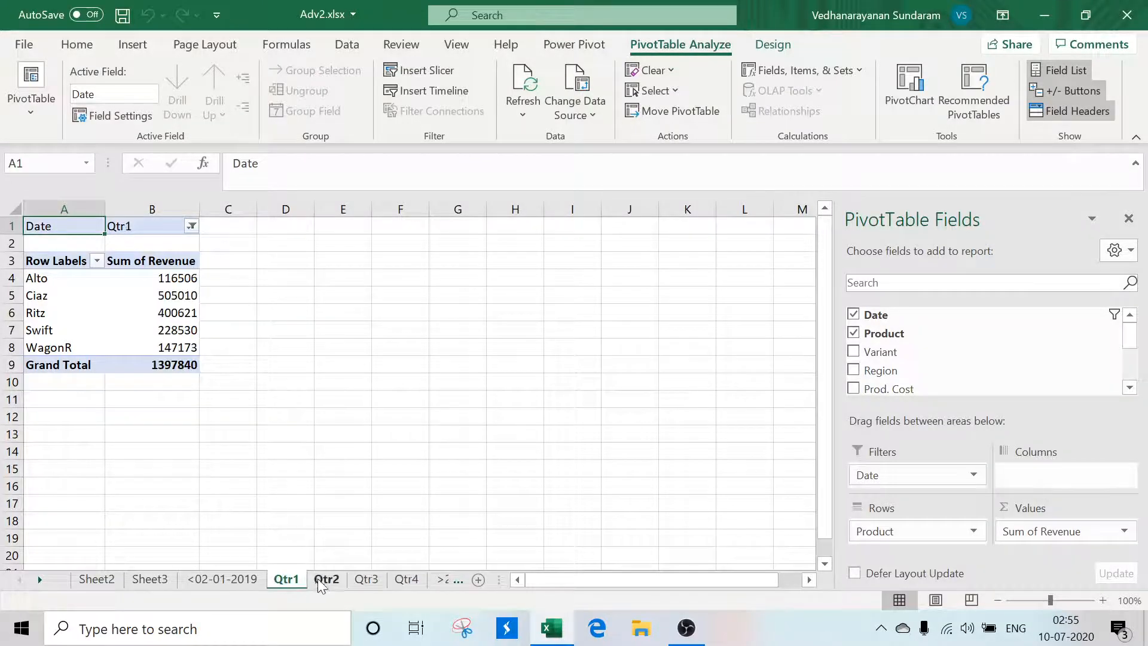
pyautogui.click(320, 580)
pyautogui.click(377, 583)
pyautogui.click(425, 582)
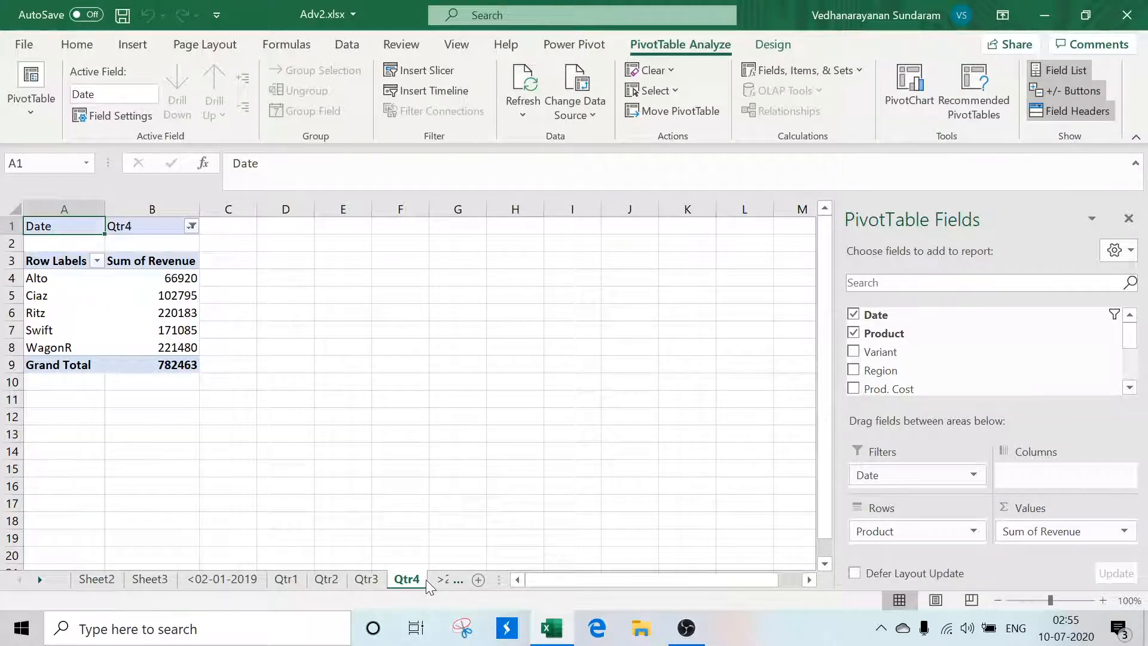
# Step: Delete the empty <02-01-2019 report filter sheet
pyautogui.click(224, 579)
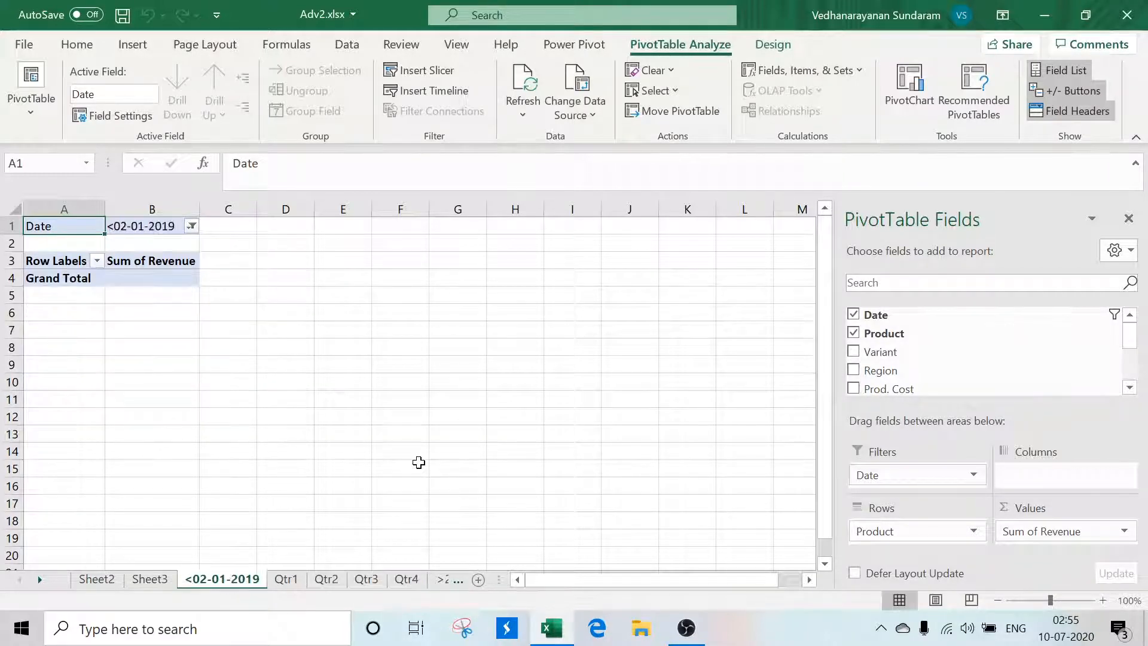
pyautogui.rightClick(237, 580)
pyautogui.click(296, 349)
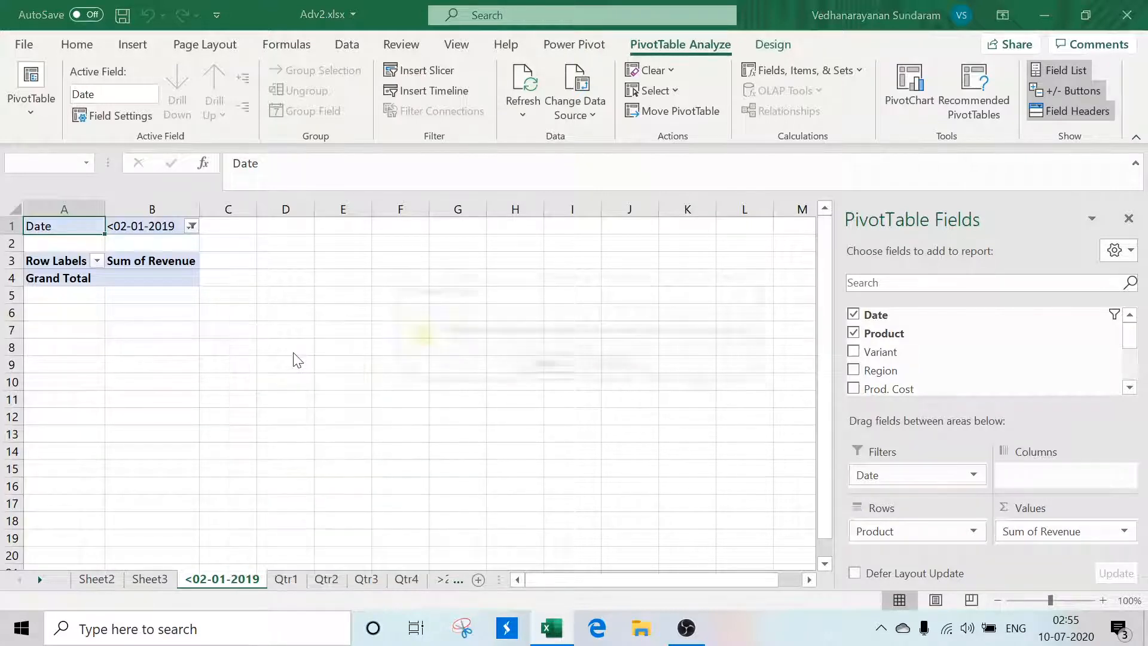
pyautogui.click(546, 365)
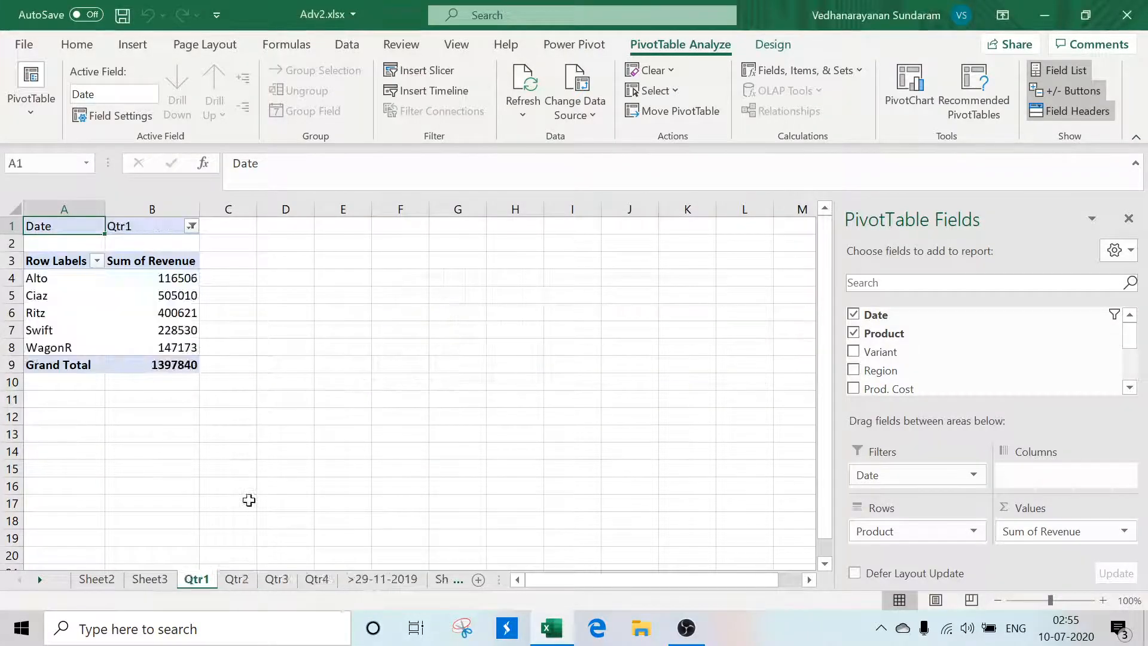
# Step: Delete the Qtr1, Qtr2, Qtr3 and Qtr4 report filter sheets
pyautogui.rightClick(205, 579)
pyautogui.click(281, 353)
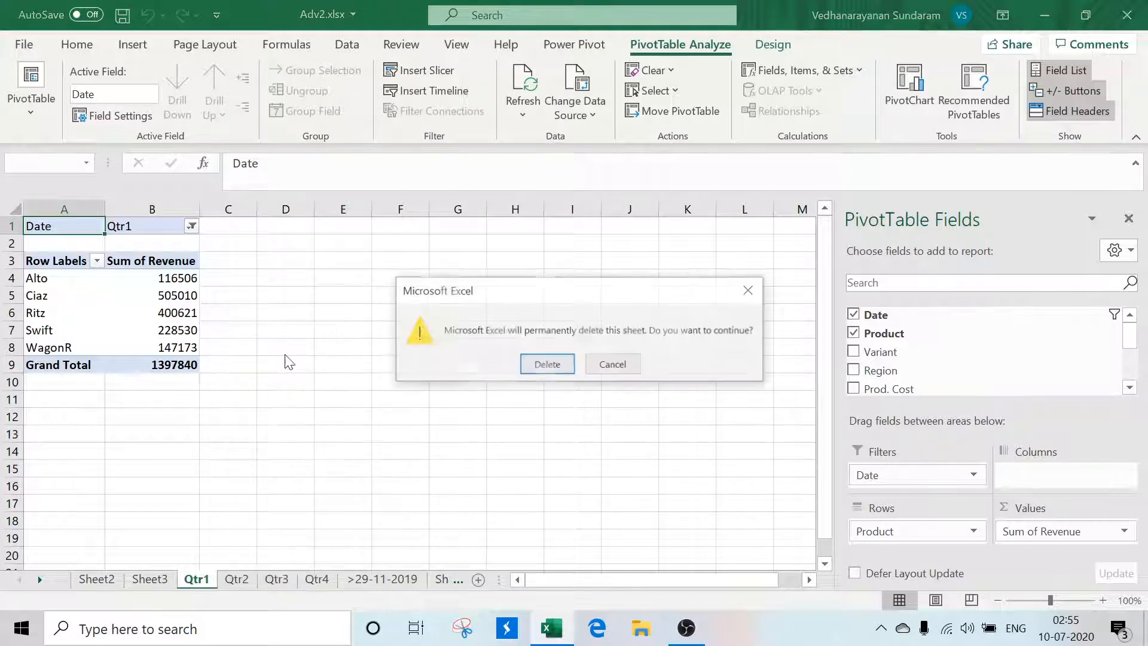
pyautogui.click(544, 365)
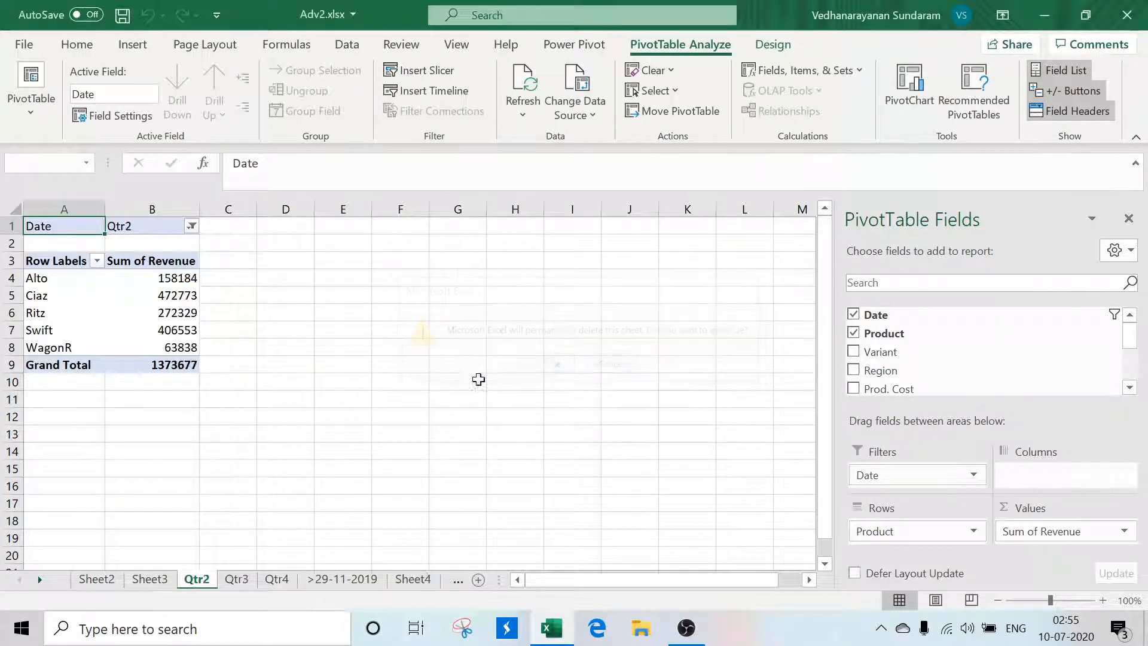
pyautogui.rightClick(205, 582)
pyautogui.click(260, 349)
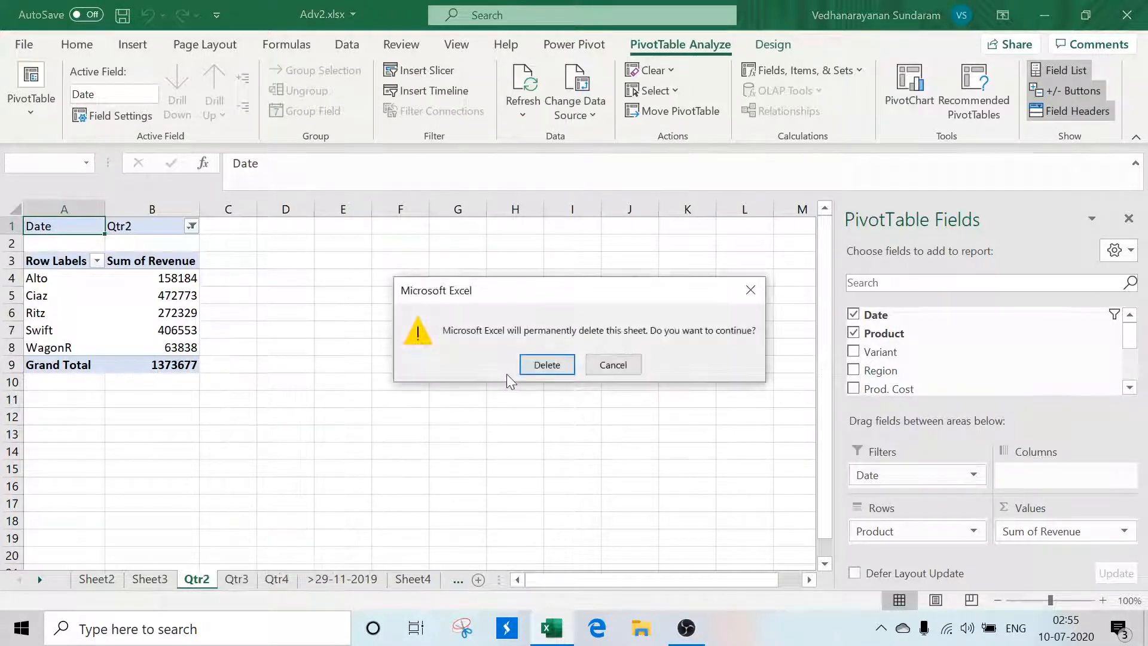
pyautogui.click(544, 364)
pyautogui.rightClick(206, 583)
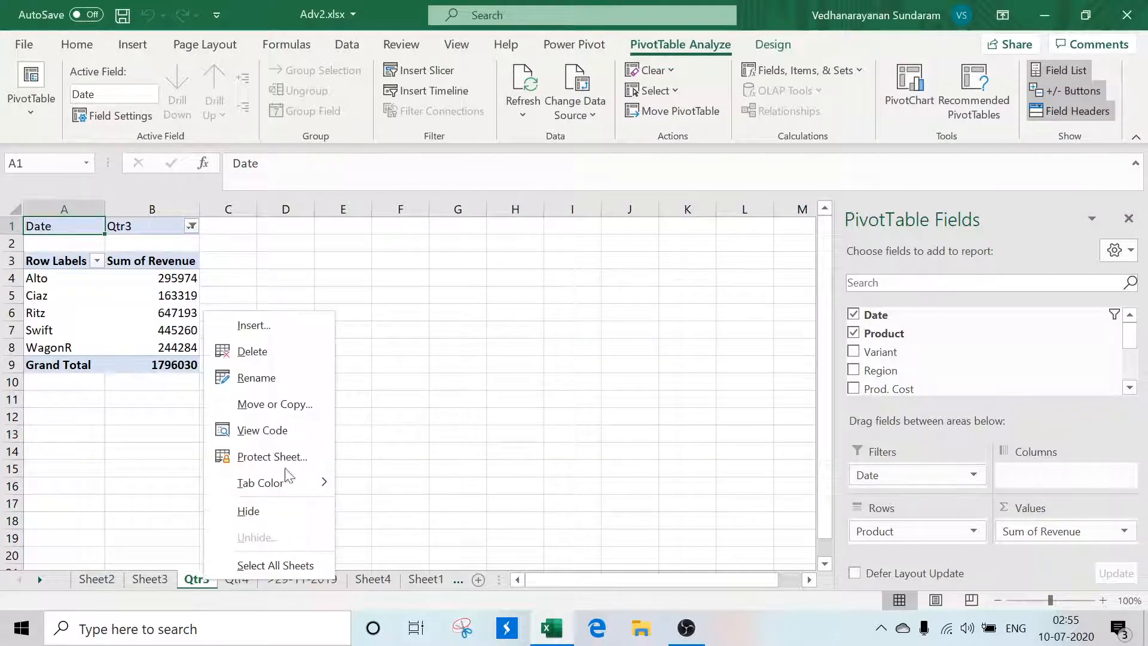
pyautogui.click(283, 352)
pyautogui.click(546, 364)
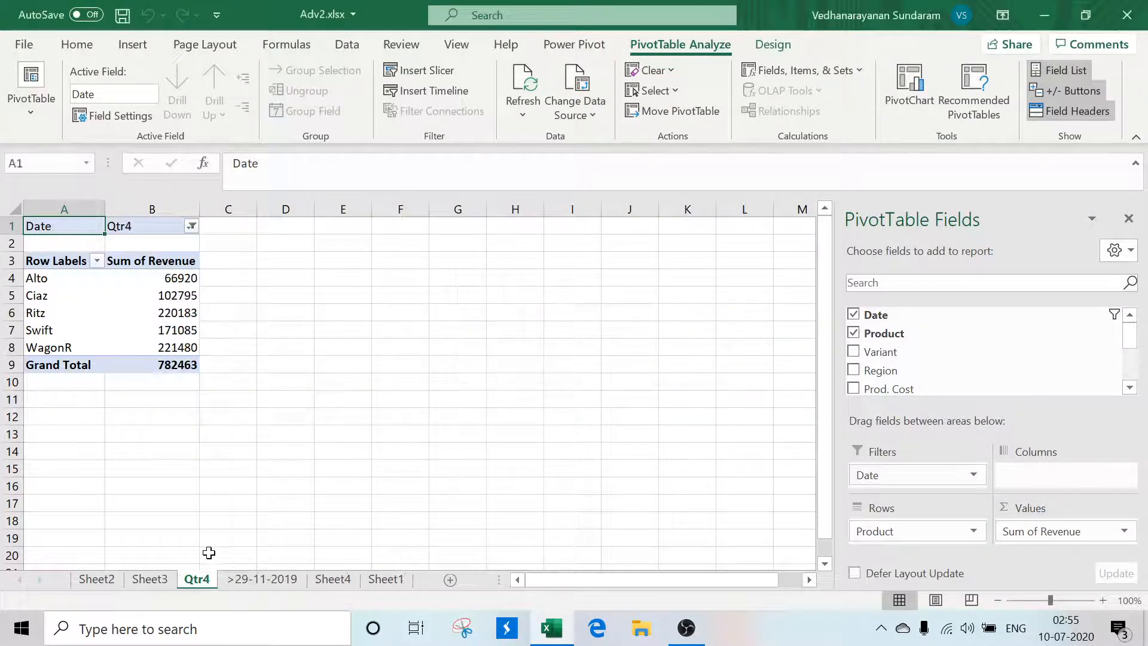
pyautogui.rightClick(207, 583)
pyautogui.click(289, 353)
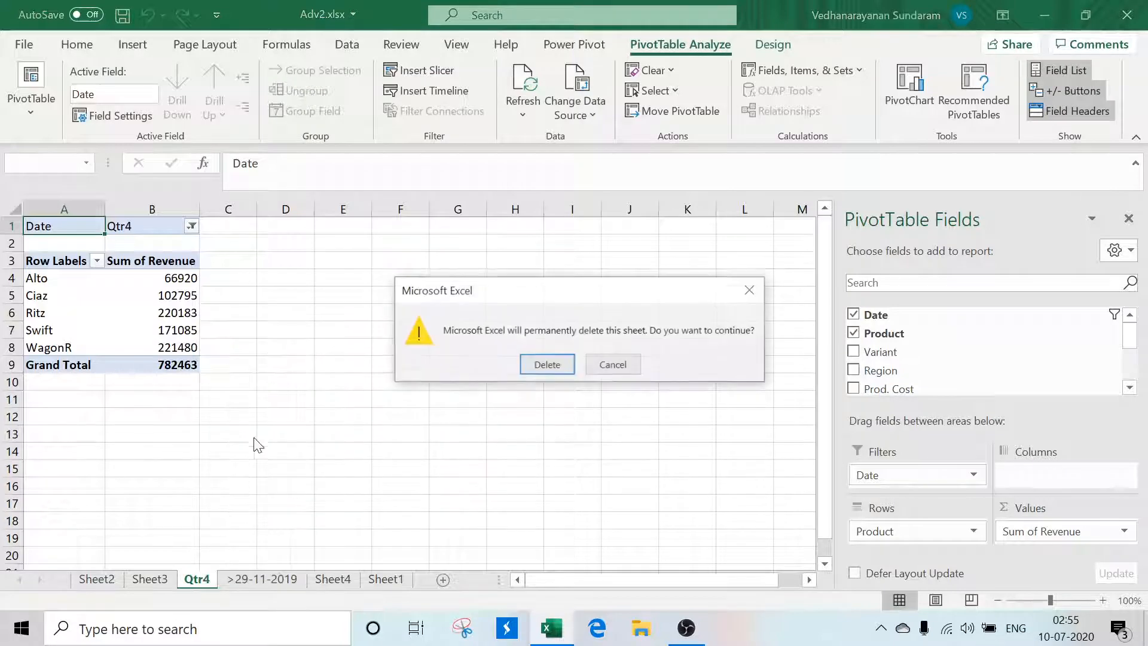
pyautogui.click(546, 365)
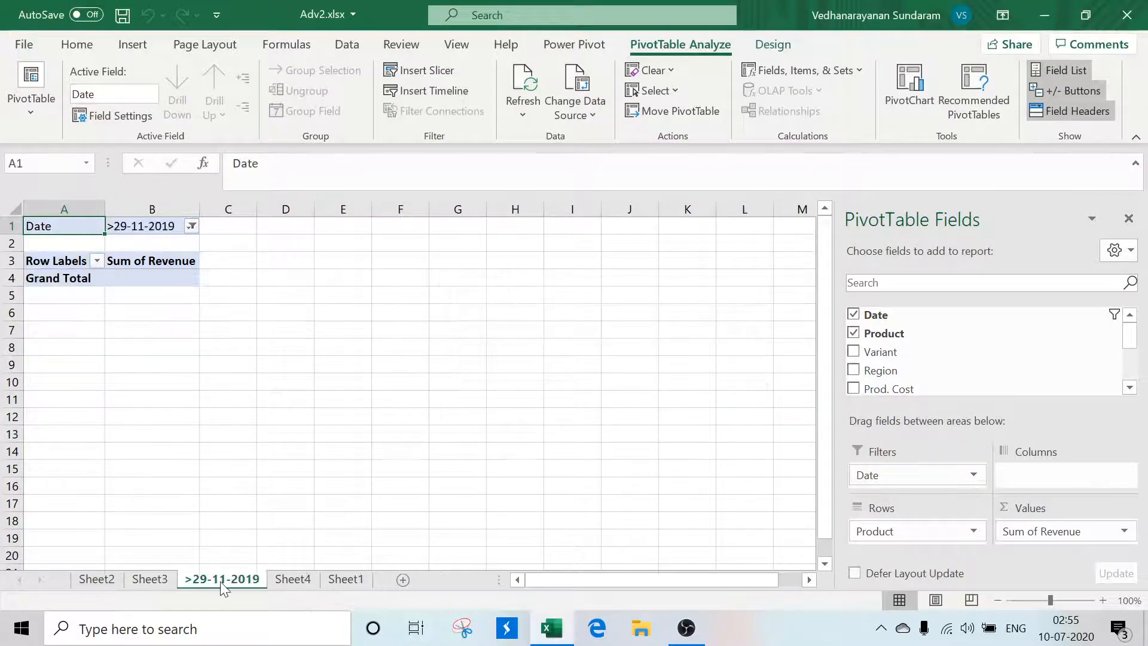
# Step: Delete the empty >29-11-2019 report filter sheet
pyautogui.rightClick(220, 581)
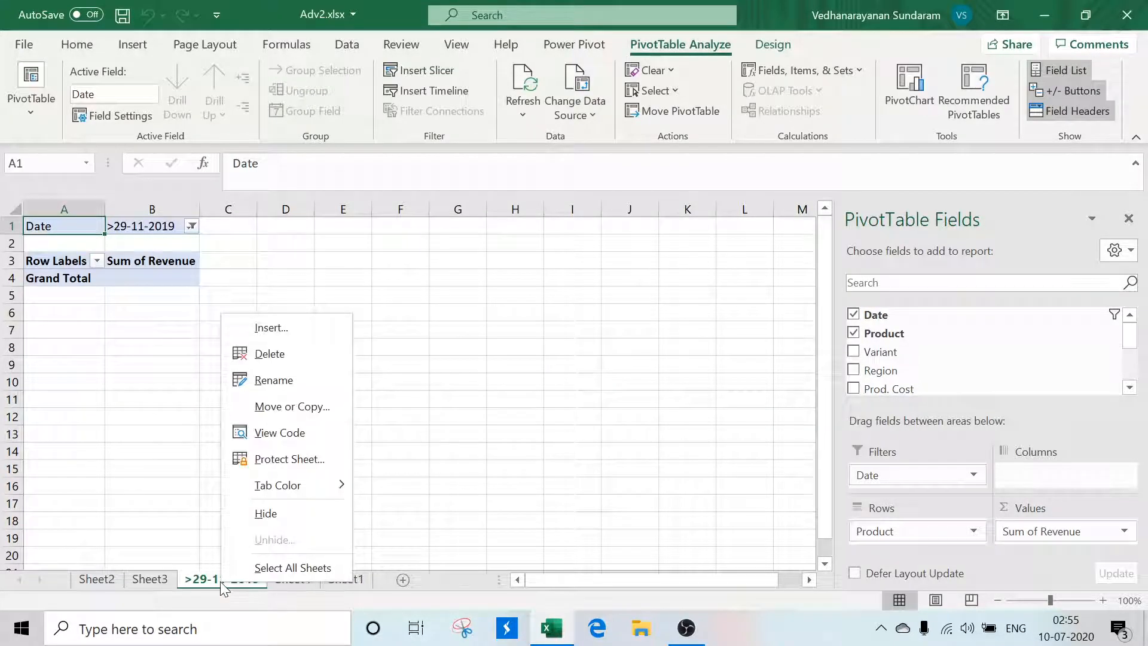
pyautogui.click(317, 359)
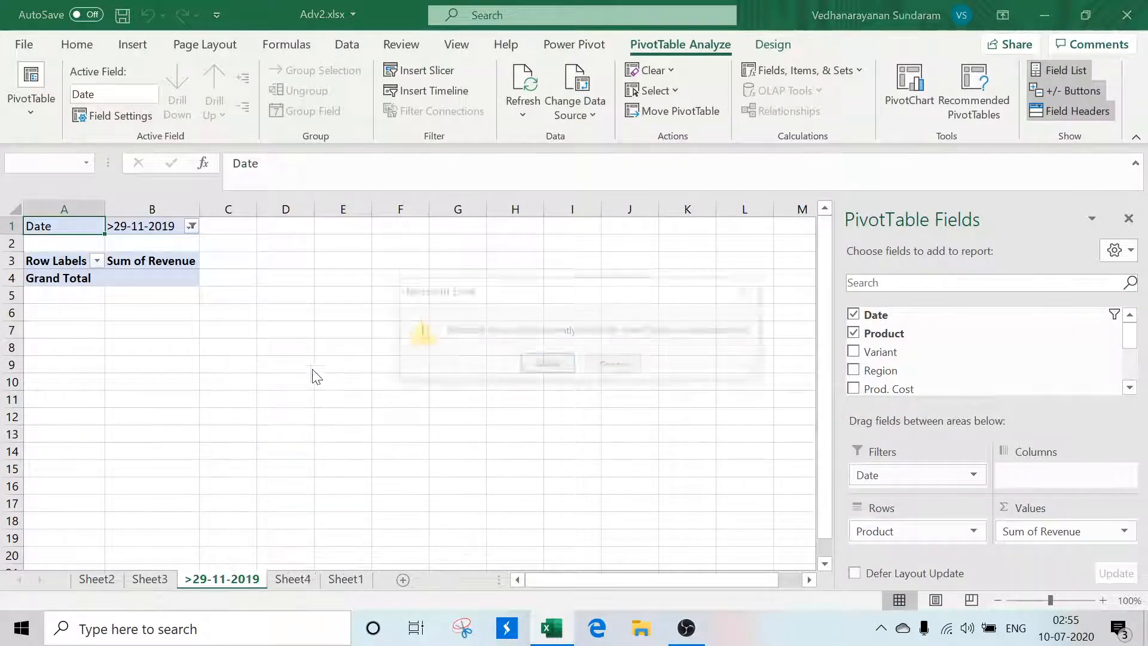
pyautogui.click(547, 366)
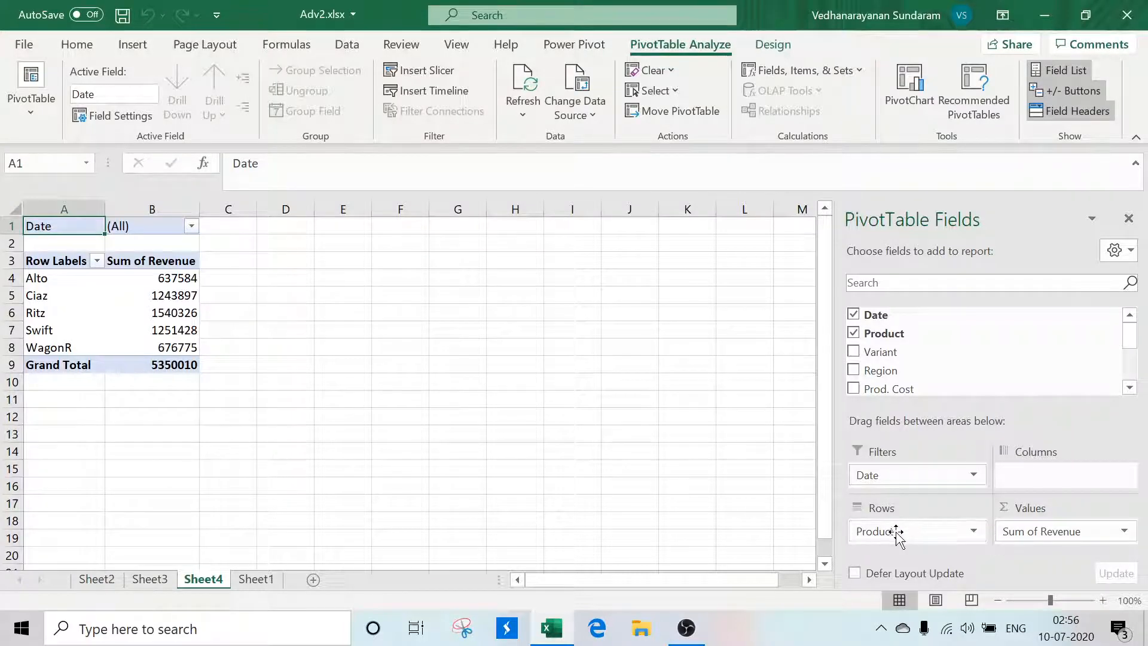
# Step: Rearrange the Sheet4 PivotTable with Product as report filter and Date as rows, and regroup the dates by Months only
pyautogui.moveTo(897, 532)
pyautogui.mouseDown()
pyautogui.moveTo(910, 510)
pyautogui.moveTo(884, 474)
pyautogui.moveTo(885, 531)
pyautogui.mouseUp()
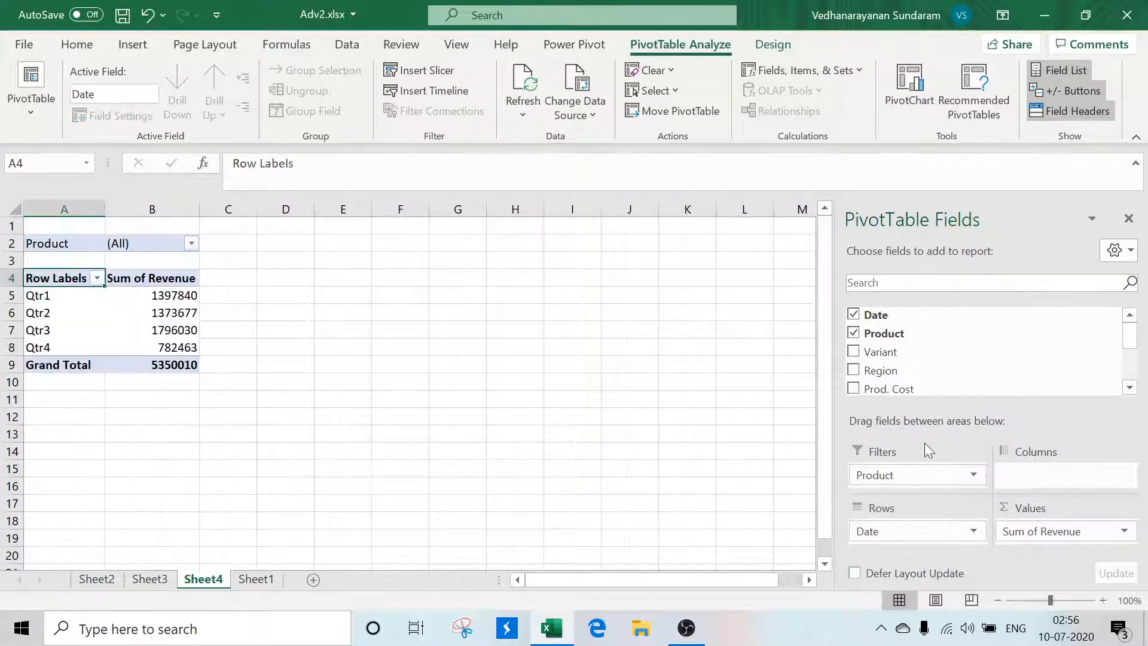
pyautogui.rightClick(39, 328)
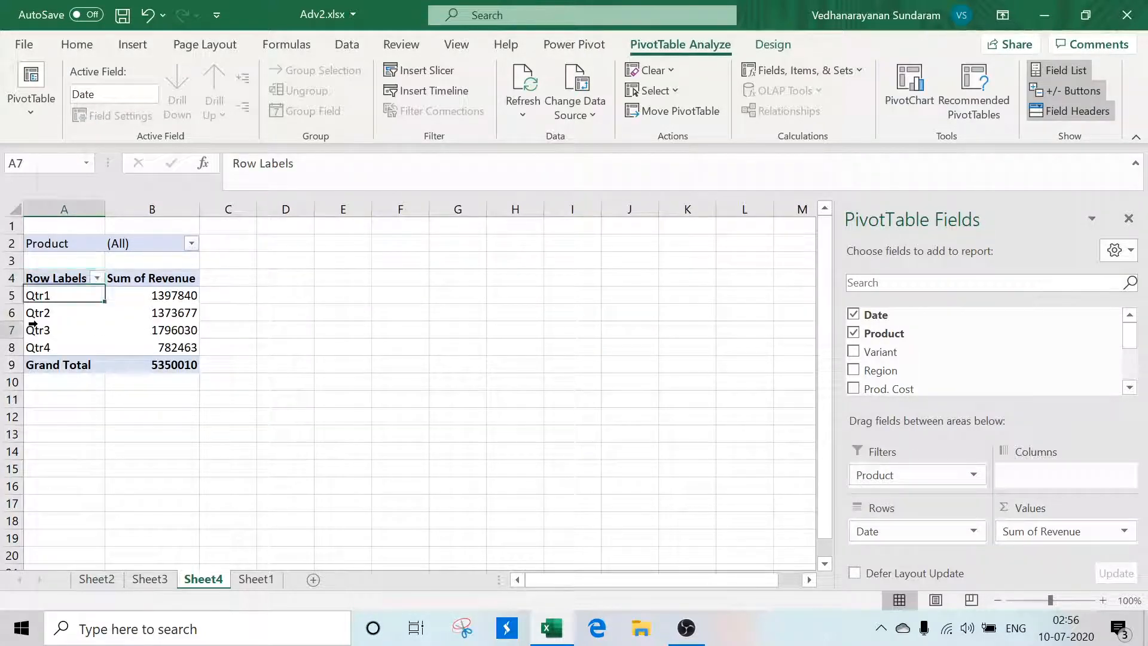
pyautogui.click(107, 432)
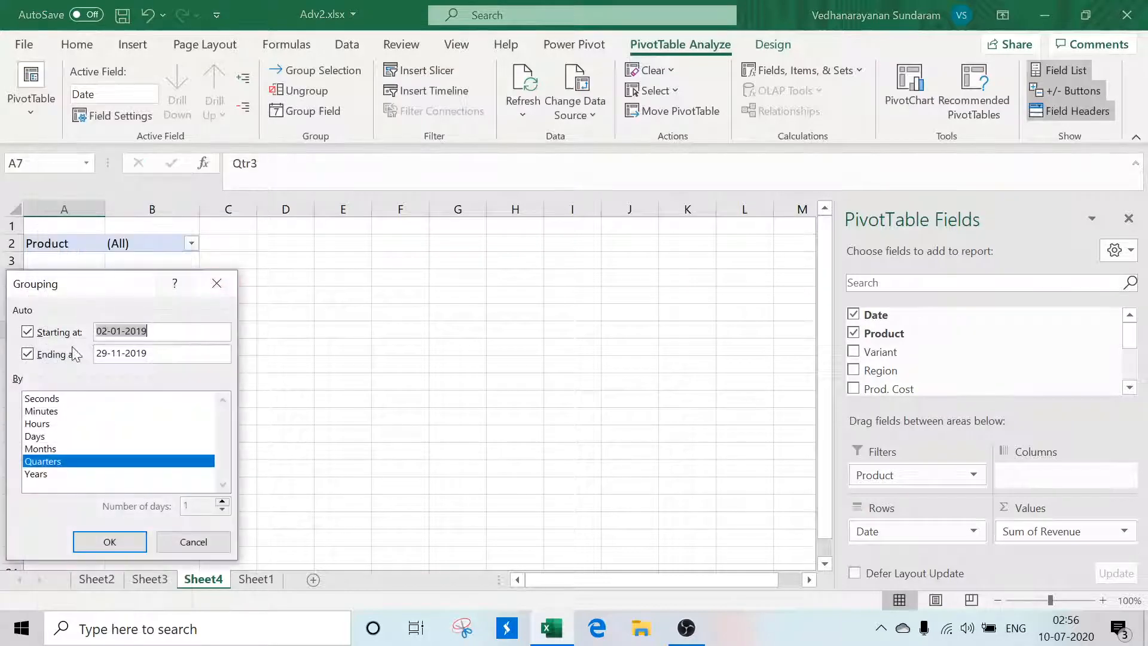
pyautogui.click(55, 448)
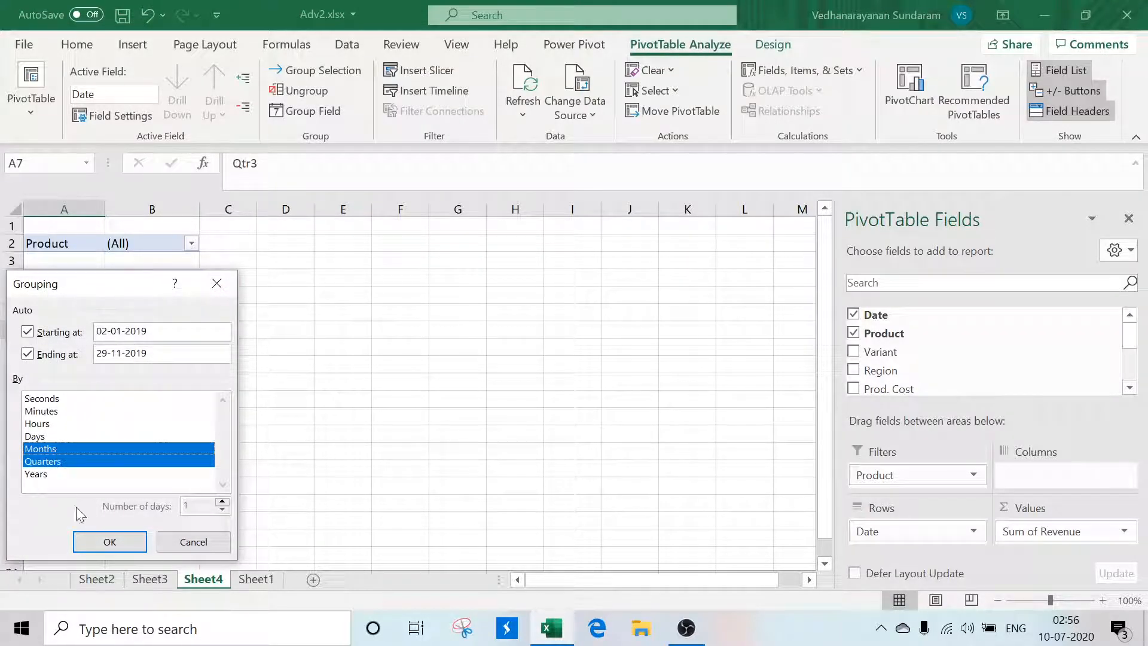
pyautogui.click(62, 463)
pyautogui.click(109, 542)
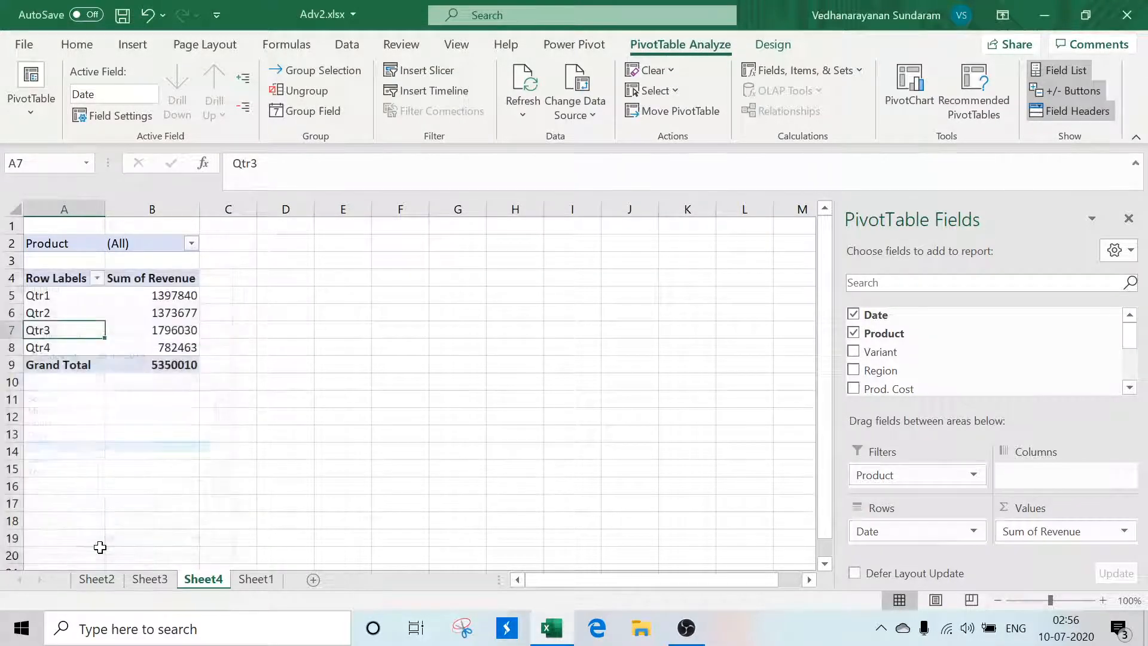
pyautogui.click(329, 375)
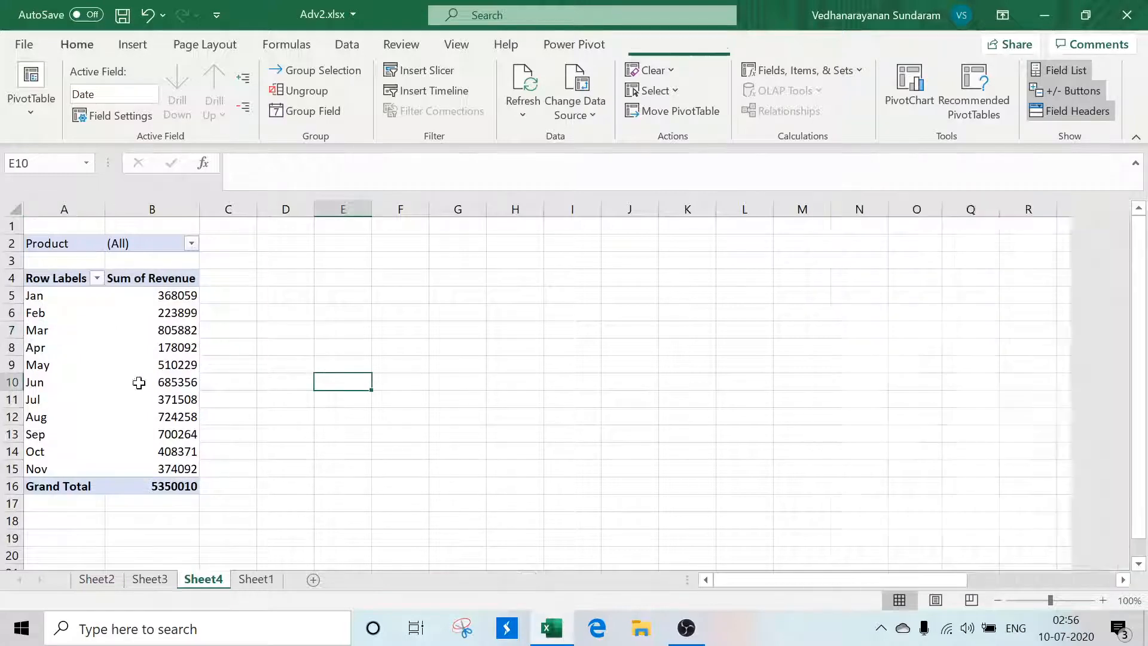
# Step: Add Revenue to the PivotTable values a second time beside the monthly Sum of Revenue
pyautogui.click(171, 290)
pyautogui.click(167, 313)
pyautogui.click(165, 330)
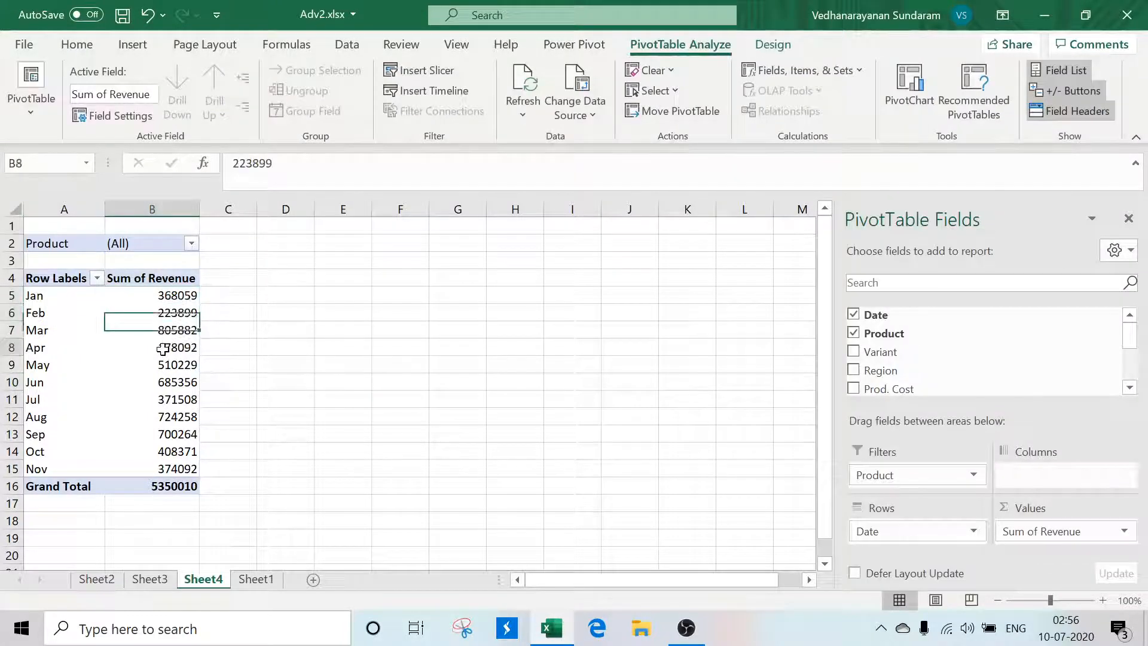
pyautogui.click(161, 347)
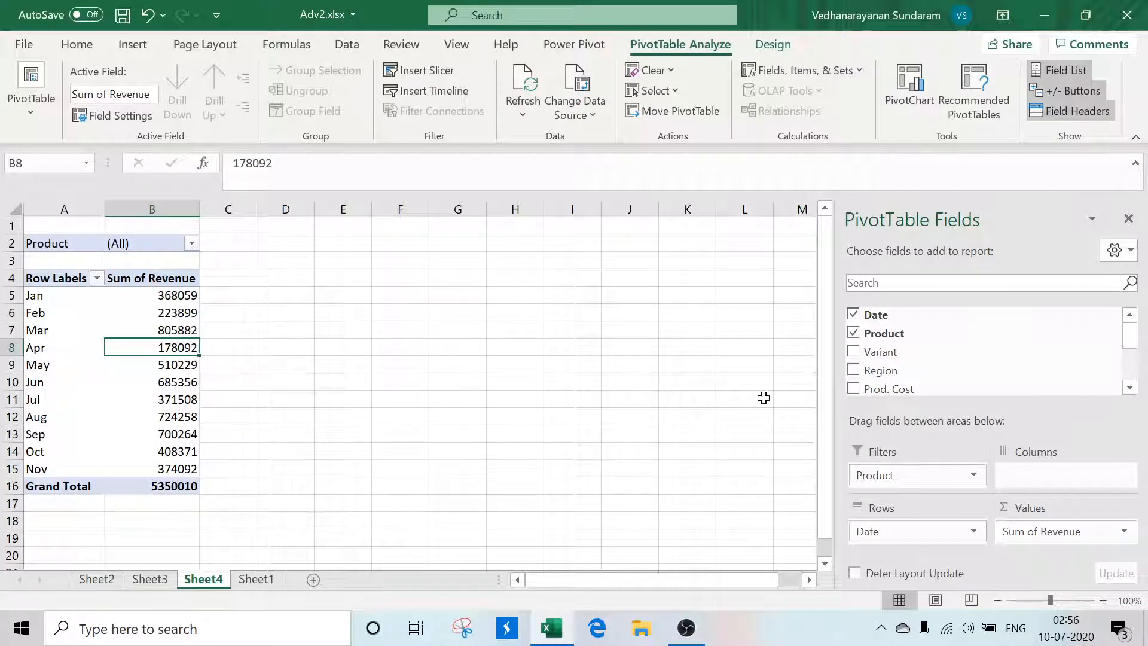
pyautogui.moveTo(1132, 338); pyautogui.dragTo(1131, 361)
pyautogui.moveTo(886, 361); pyautogui.dragTo(1031, 541)
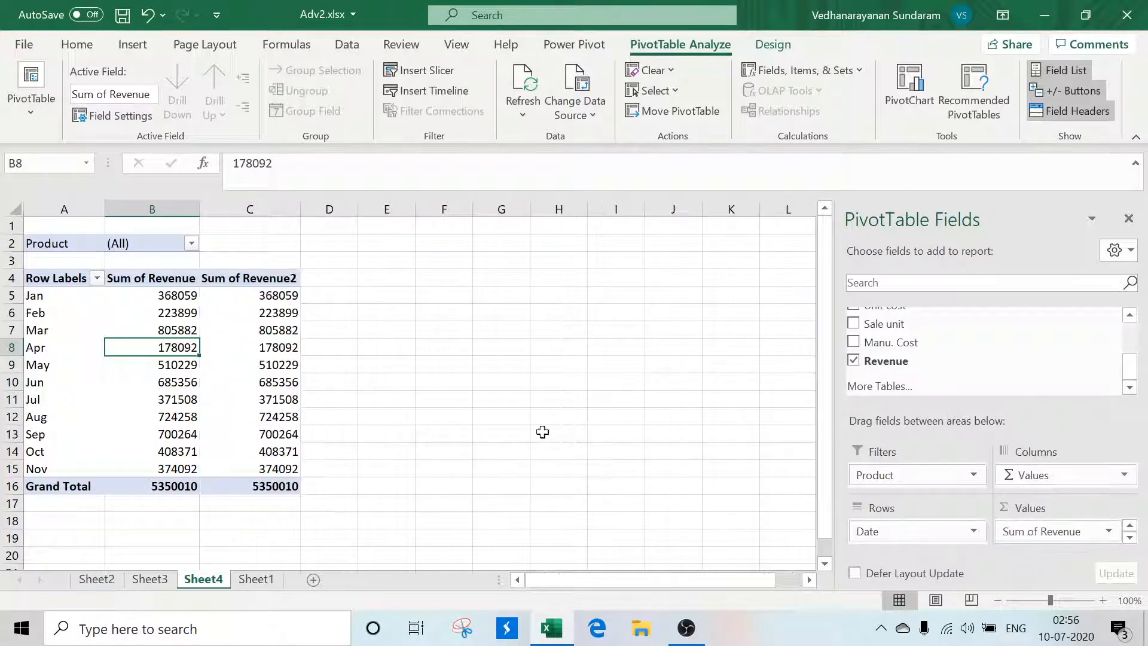
# Step: Show the Sum of Revenue2 values as % Difference From, with Date as base field and (previous) as base item
pyautogui.click(164, 314)
pyautogui.click(278, 313)
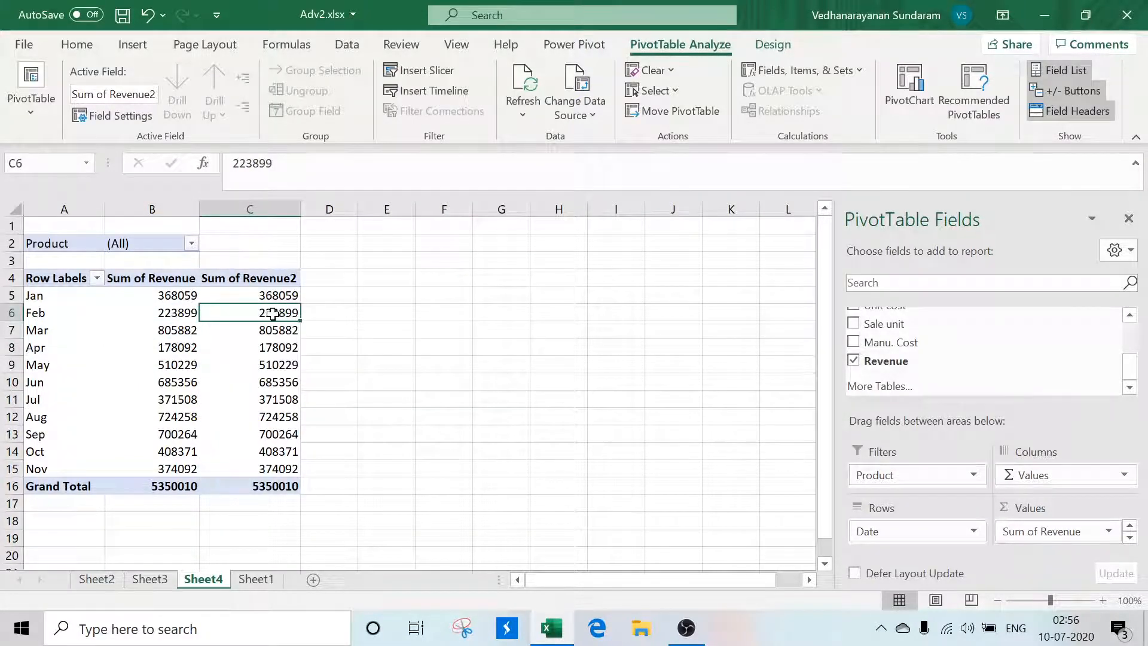
pyautogui.moveTo(272, 312)
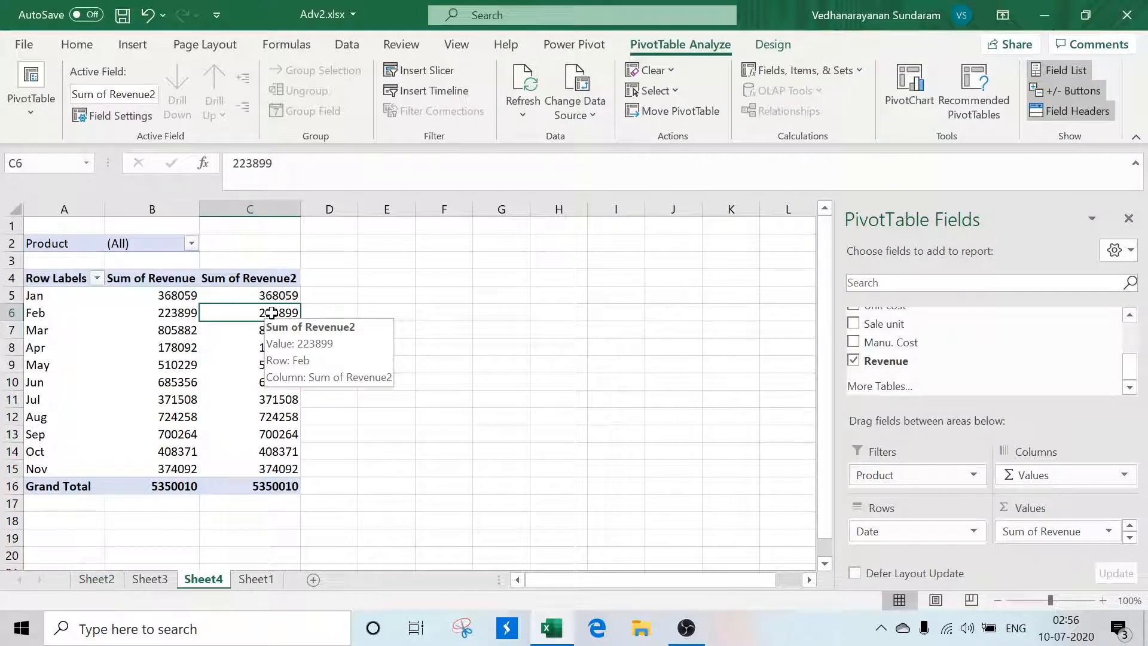
pyautogui.rightClick(271, 312)
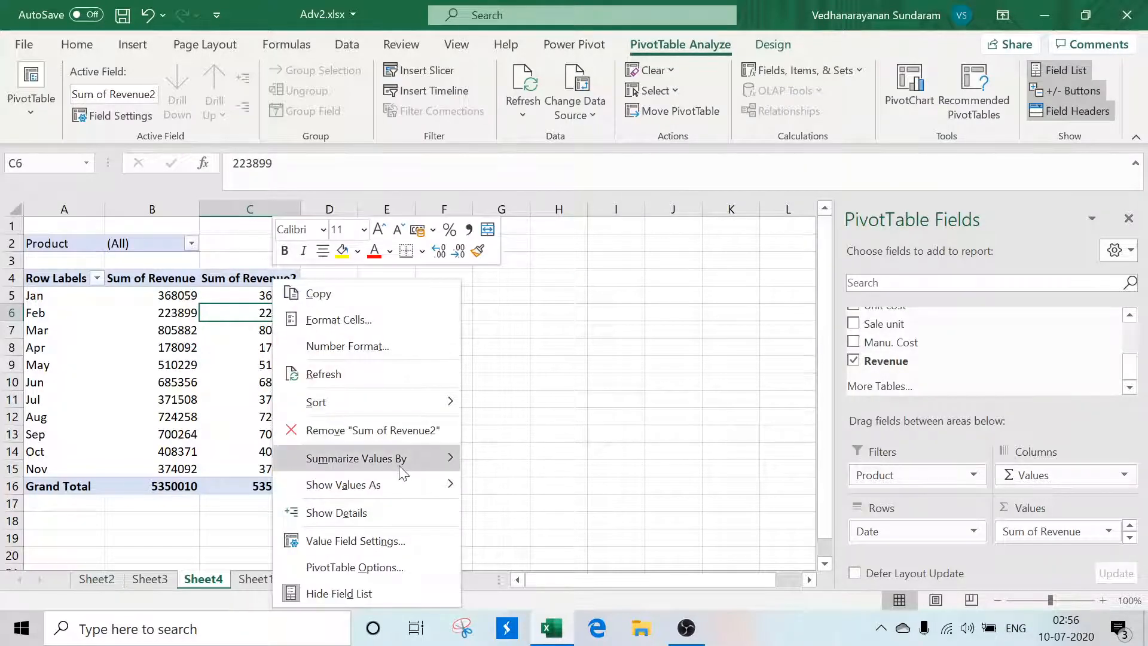
pyautogui.moveTo(398, 486)
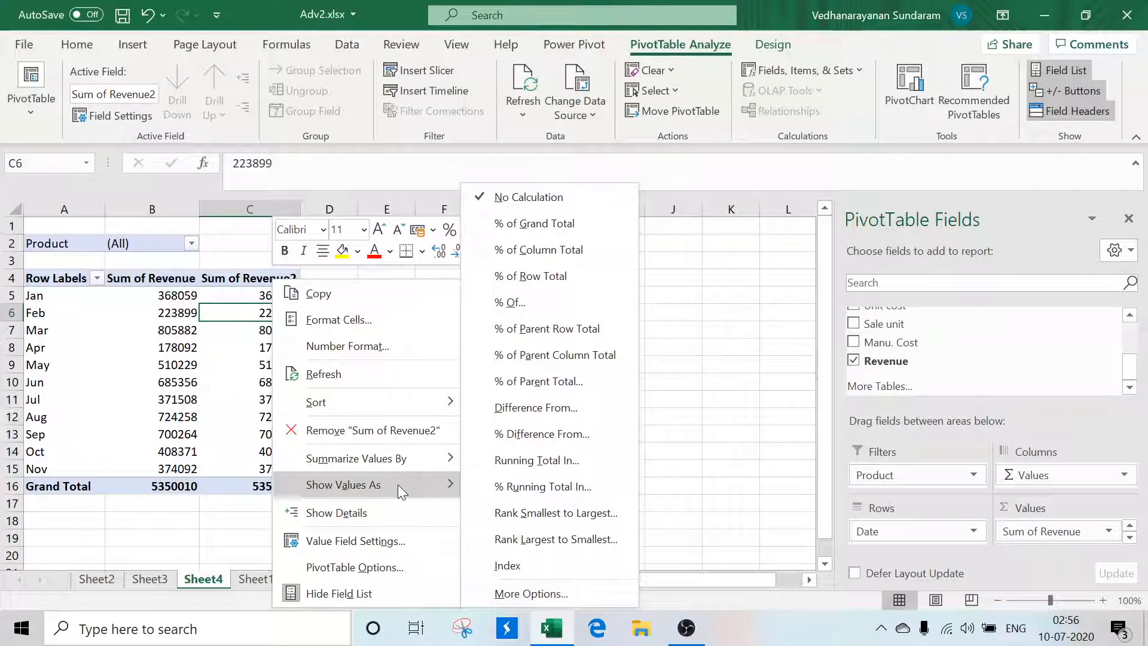
pyautogui.click(524, 441)
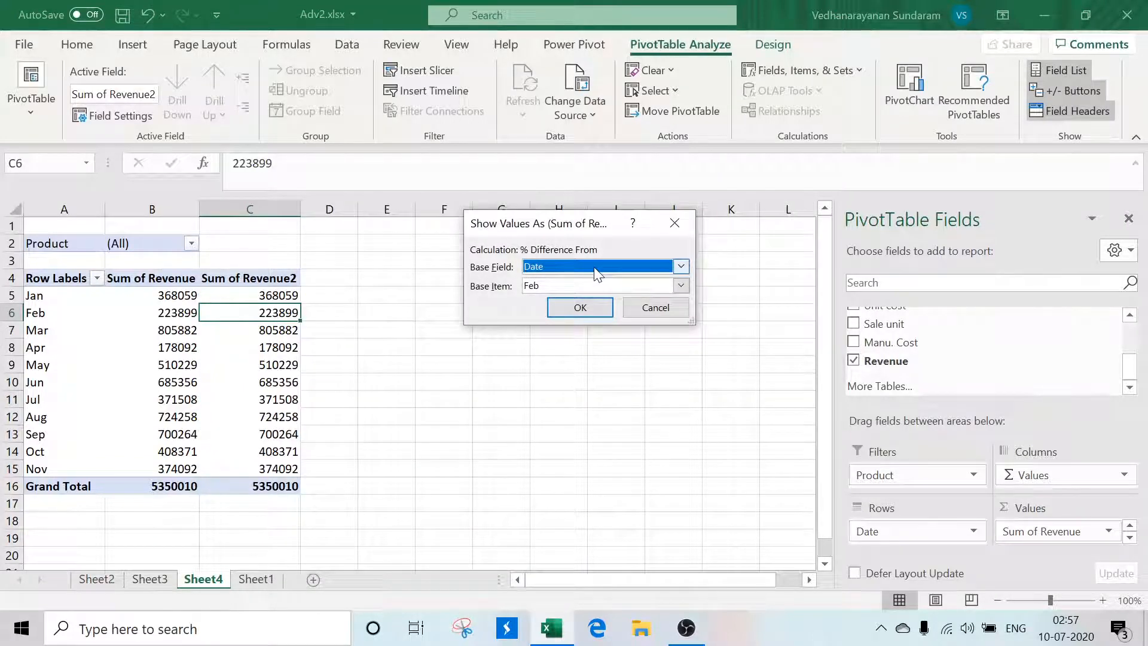
pyautogui.click(684, 264)
pyautogui.click(684, 264)
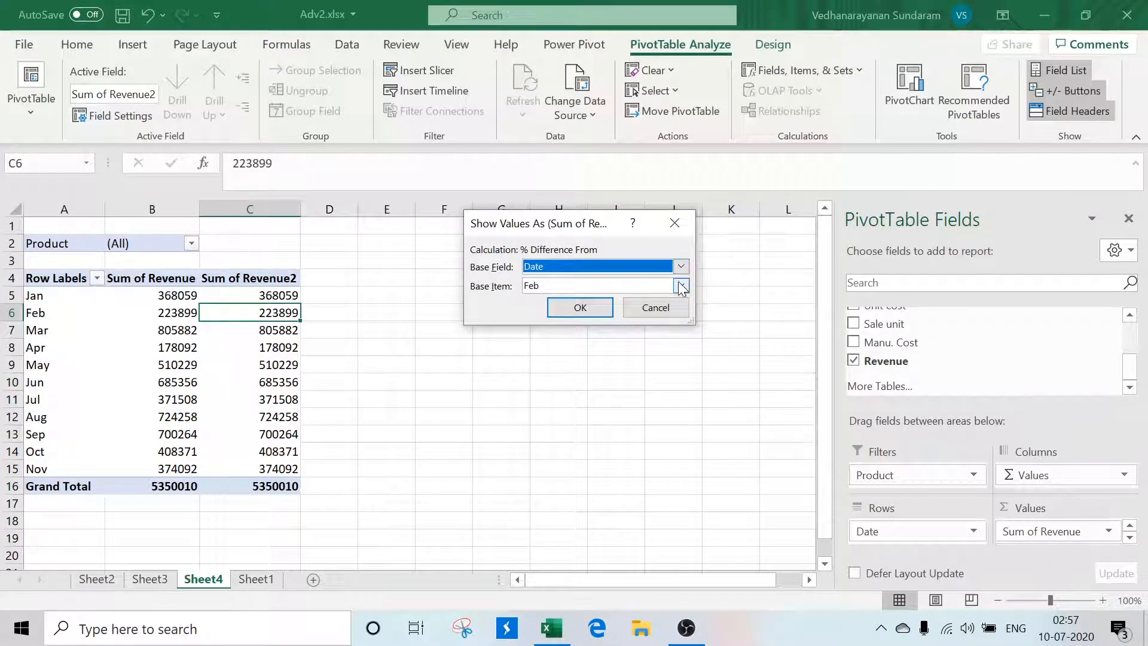
pyautogui.click(680, 285)
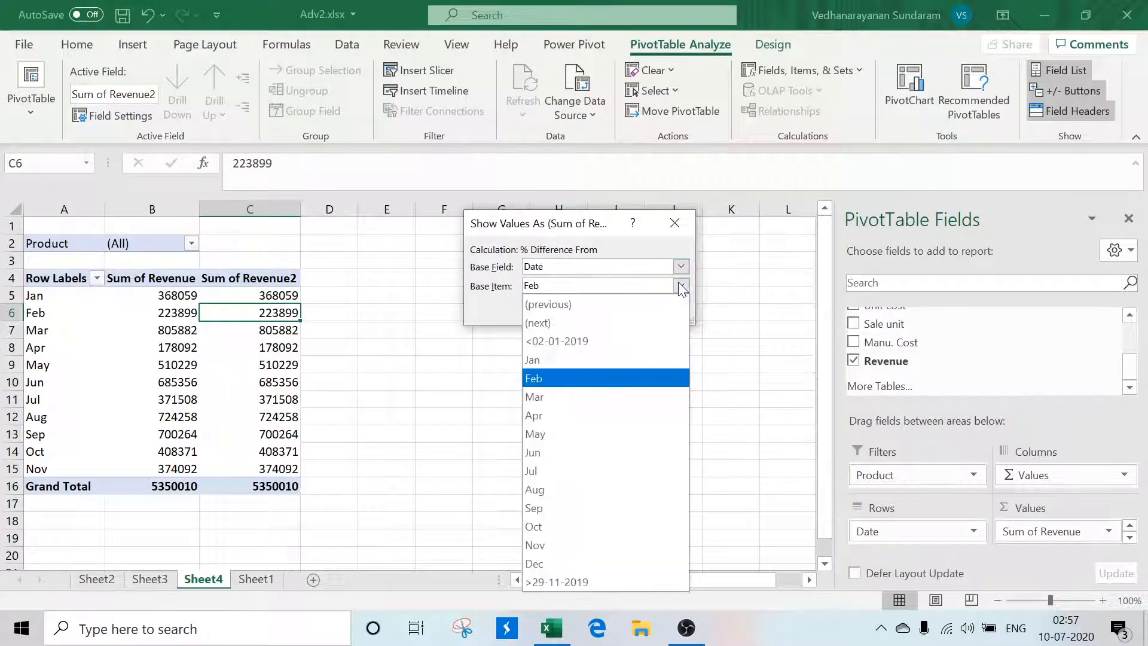
pyautogui.click(565, 305)
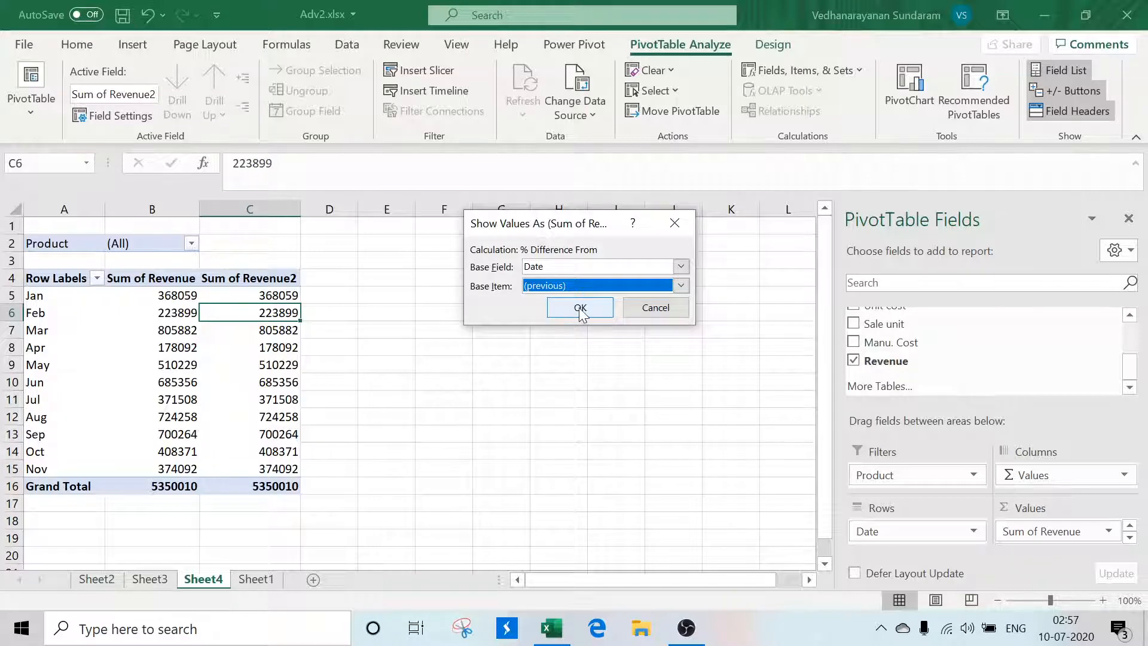
pyautogui.click(579, 308)
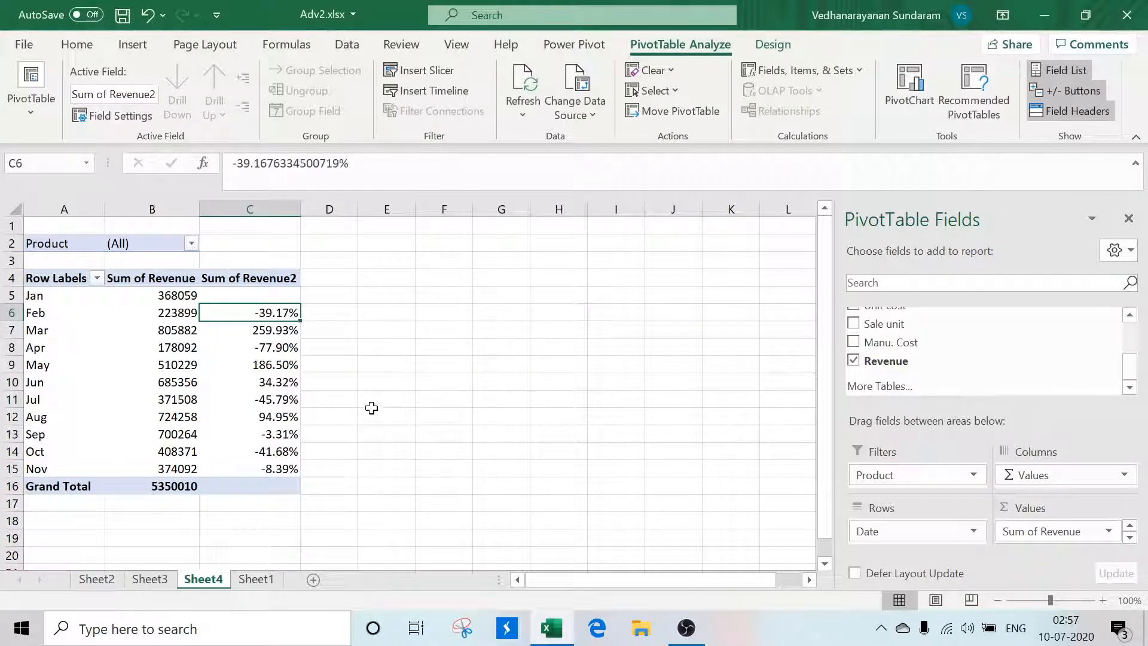
# Step: Compare the January, February and March revenues with the month-over-month percentage changes in Sum of Revenue2
pyautogui.click(250, 295)
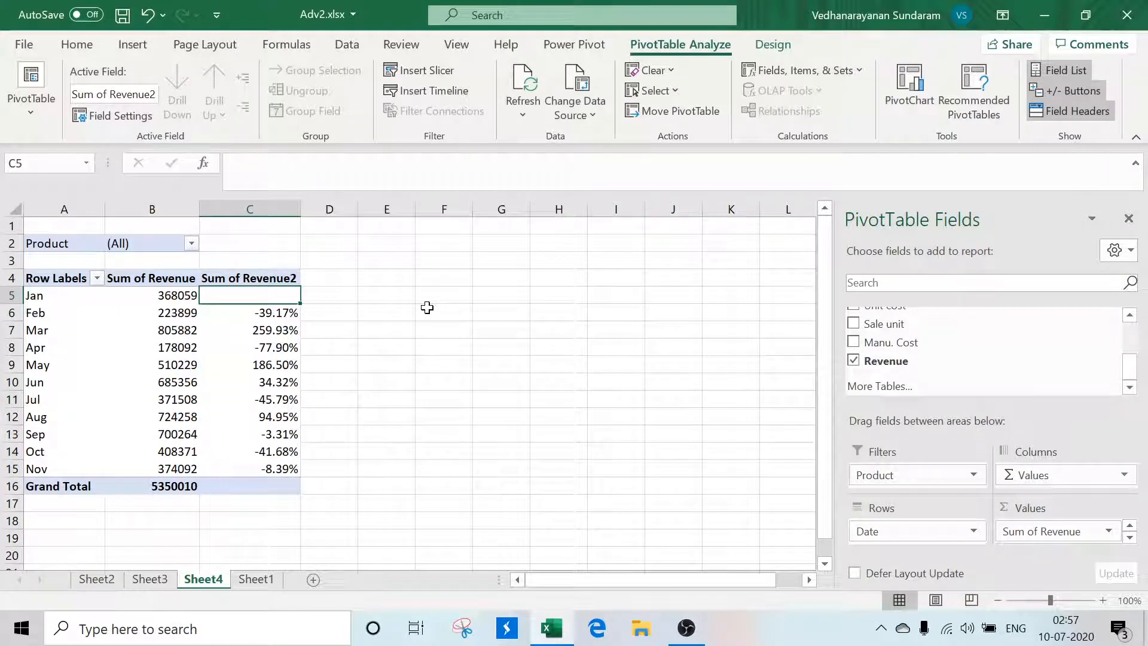
pyautogui.press('Down')
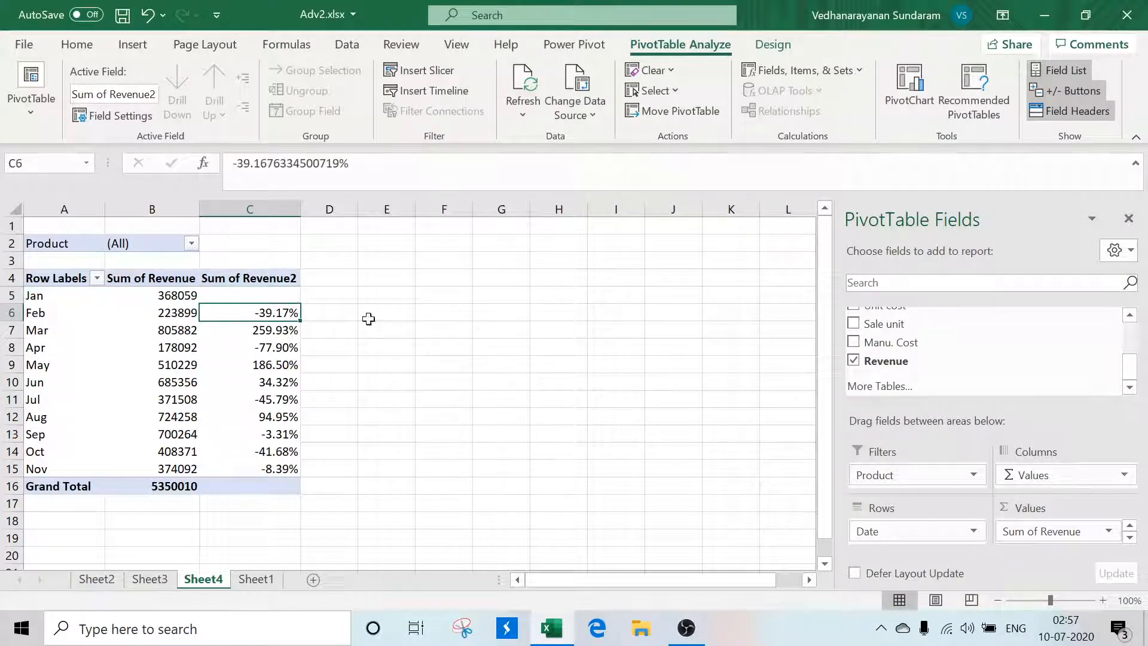
pyautogui.click(183, 295)
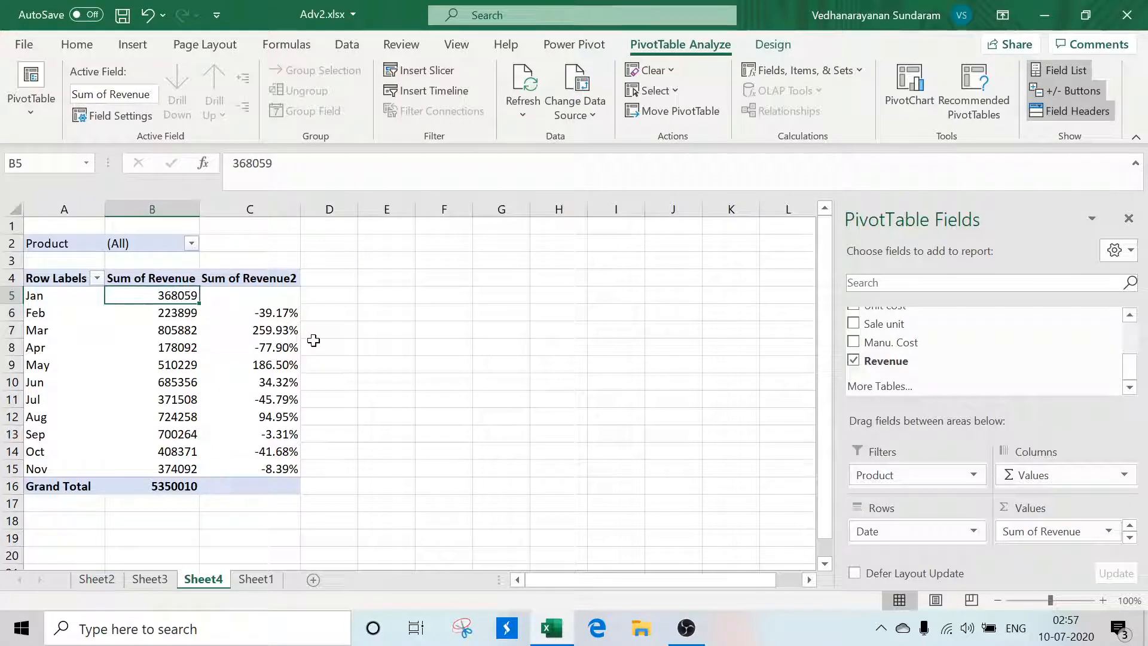
pyautogui.click(183, 313)
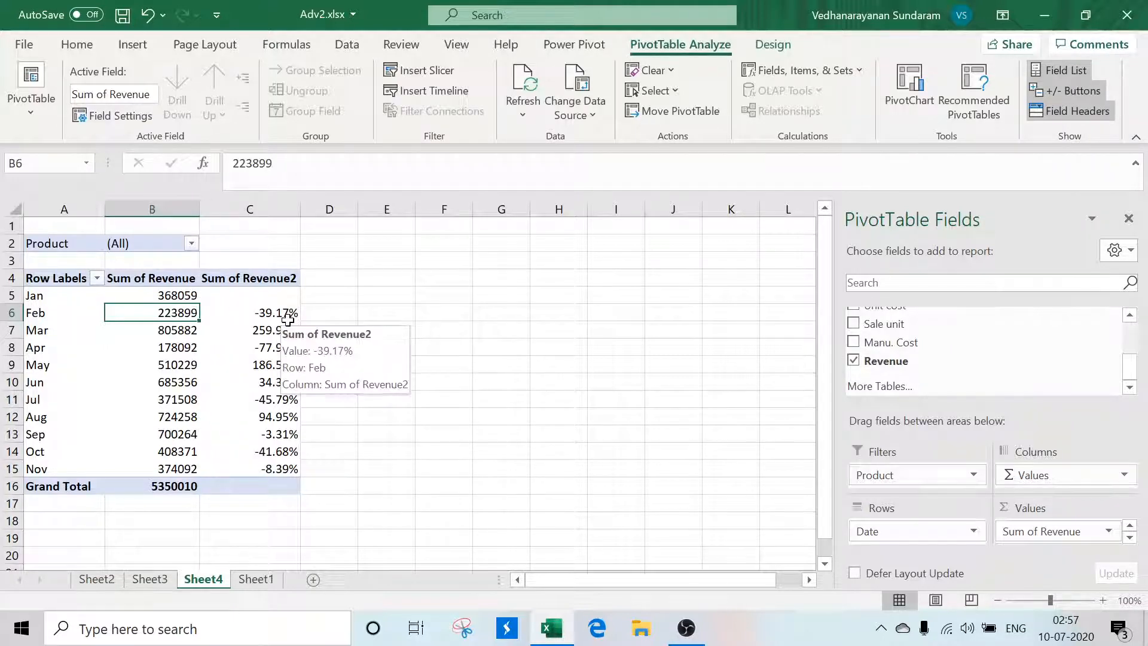
pyautogui.click(183, 337)
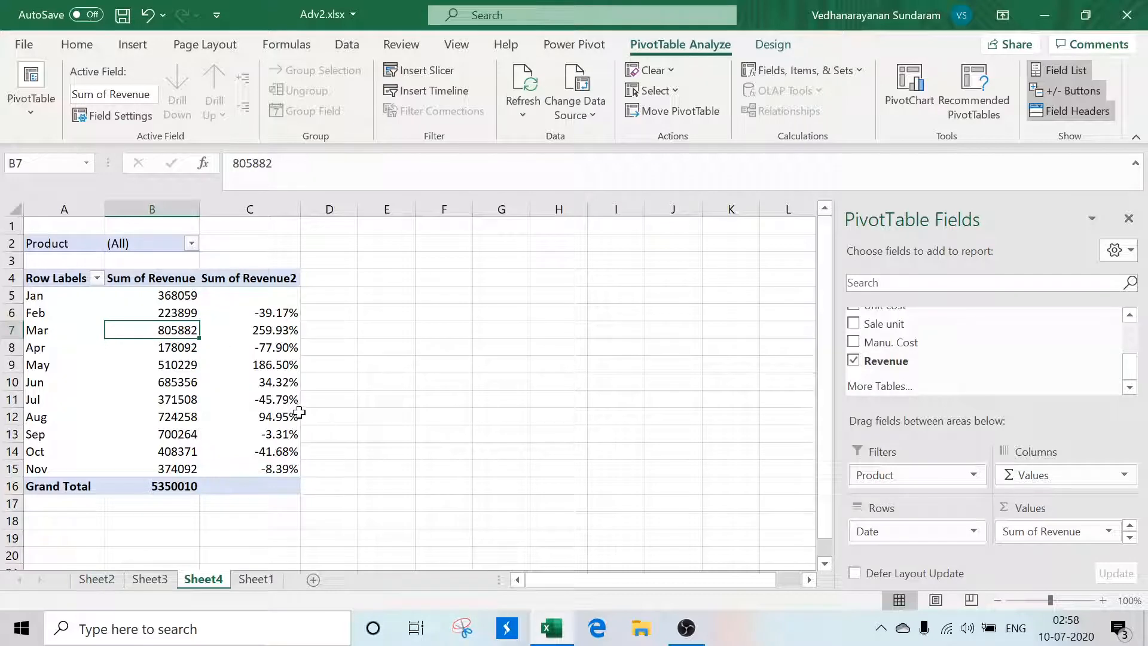
pyautogui.moveTo(300, 413)
# Step: Examine the Revenue and Manu. Cost columns of the source data on Sheet1
pyautogui.click(256, 579)
pyautogui.click(700, 261)
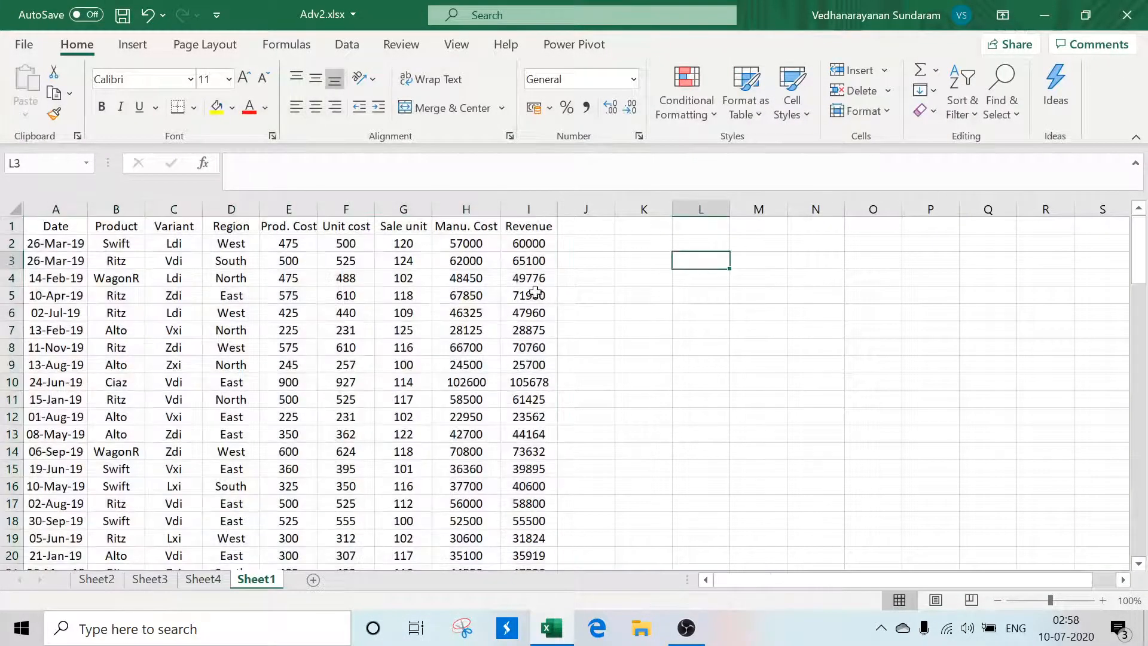
pyautogui.click(530, 228)
pyautogui.click(473, 223)
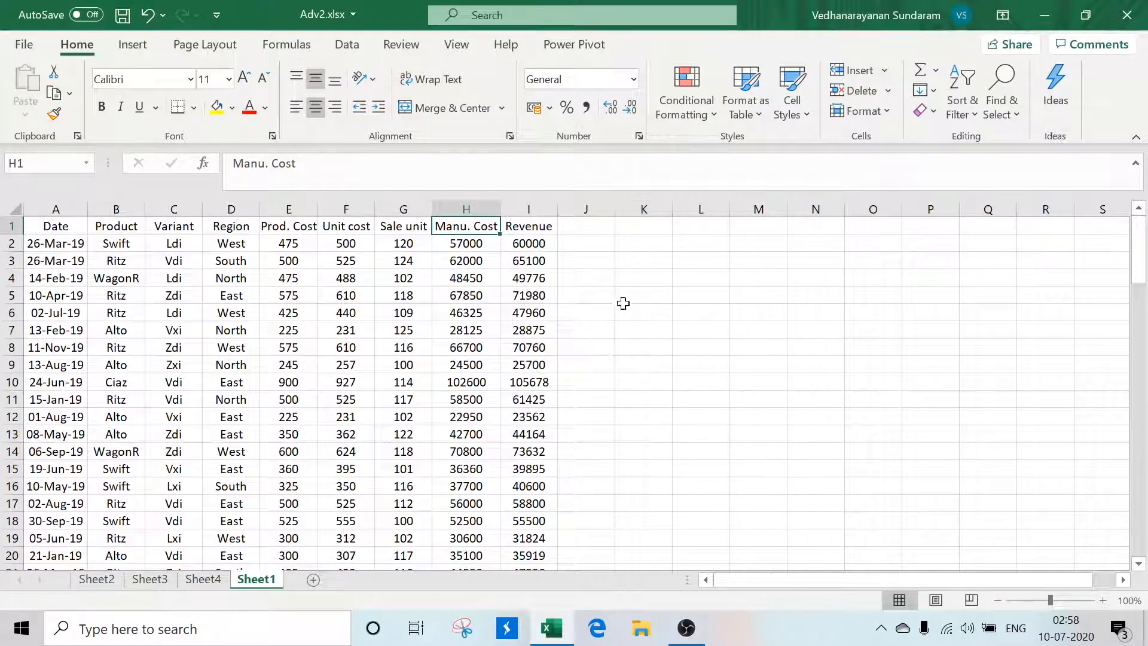
pyautogui.click(211, 581)
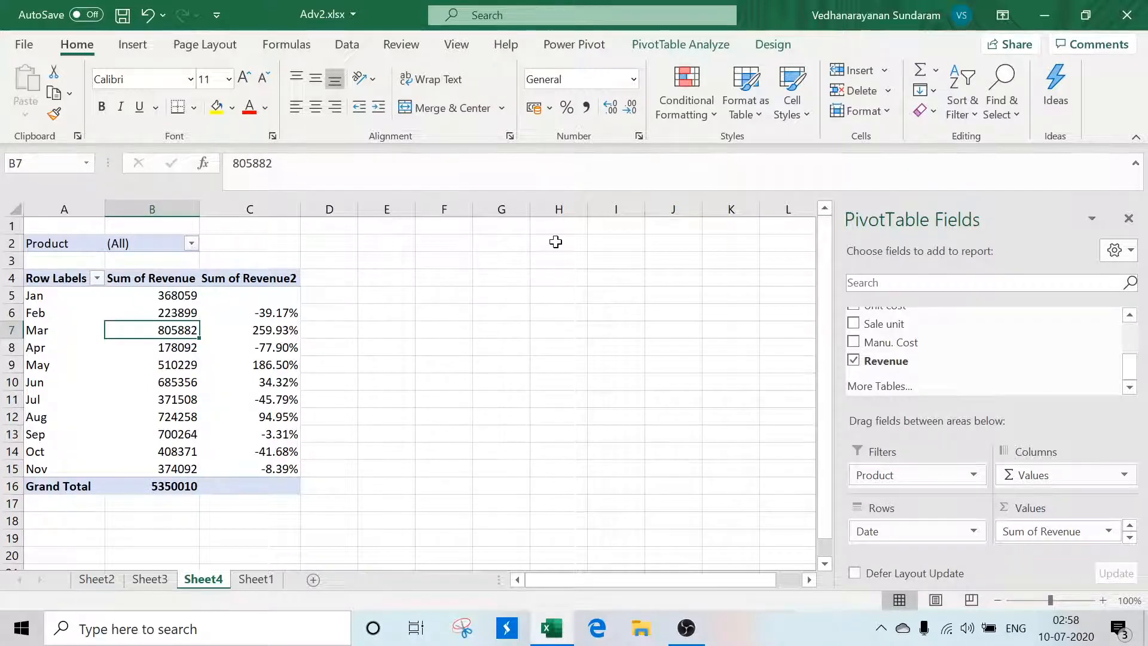
pyautogui.click(707, 49)
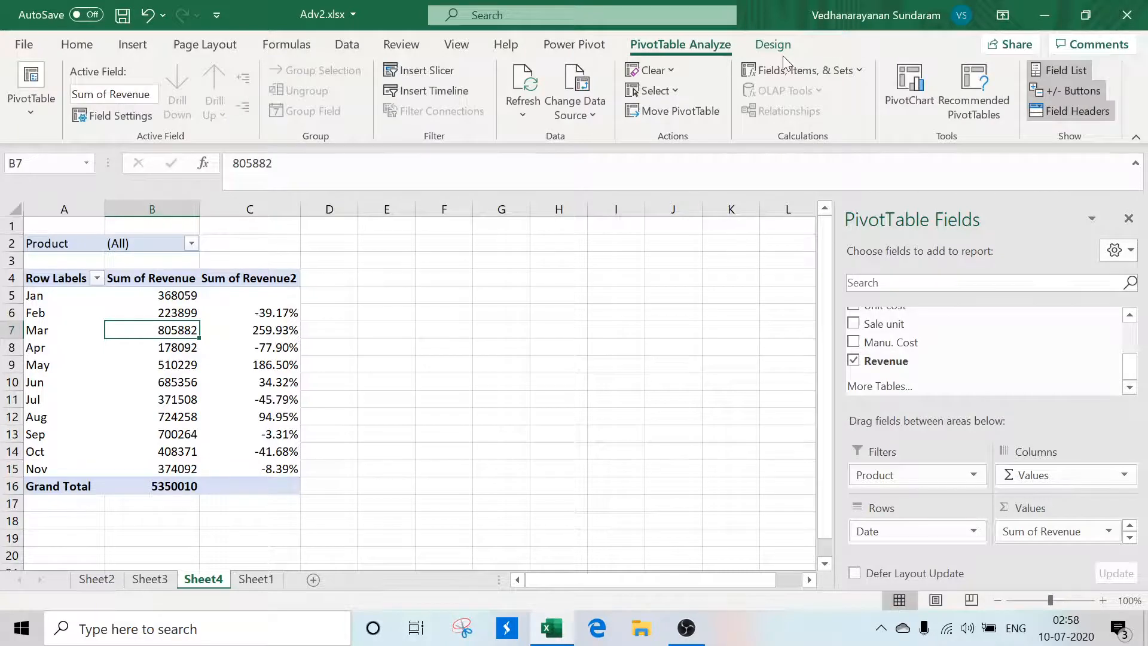
pyautogui.click(841, 70)
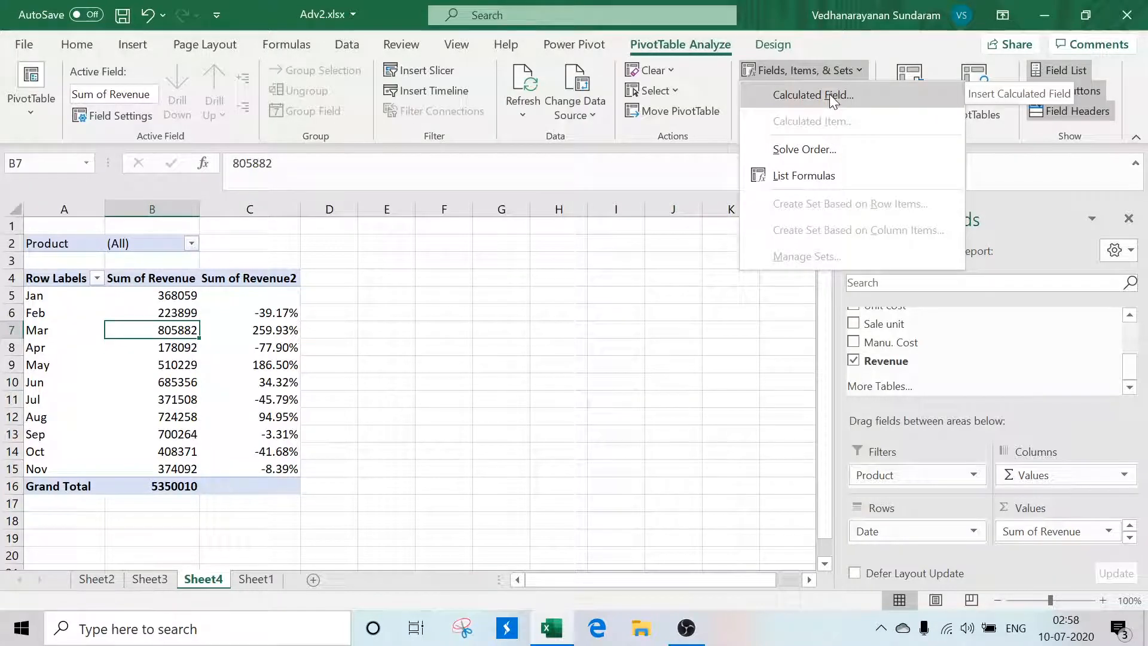
pyautogui.click(831, 96)
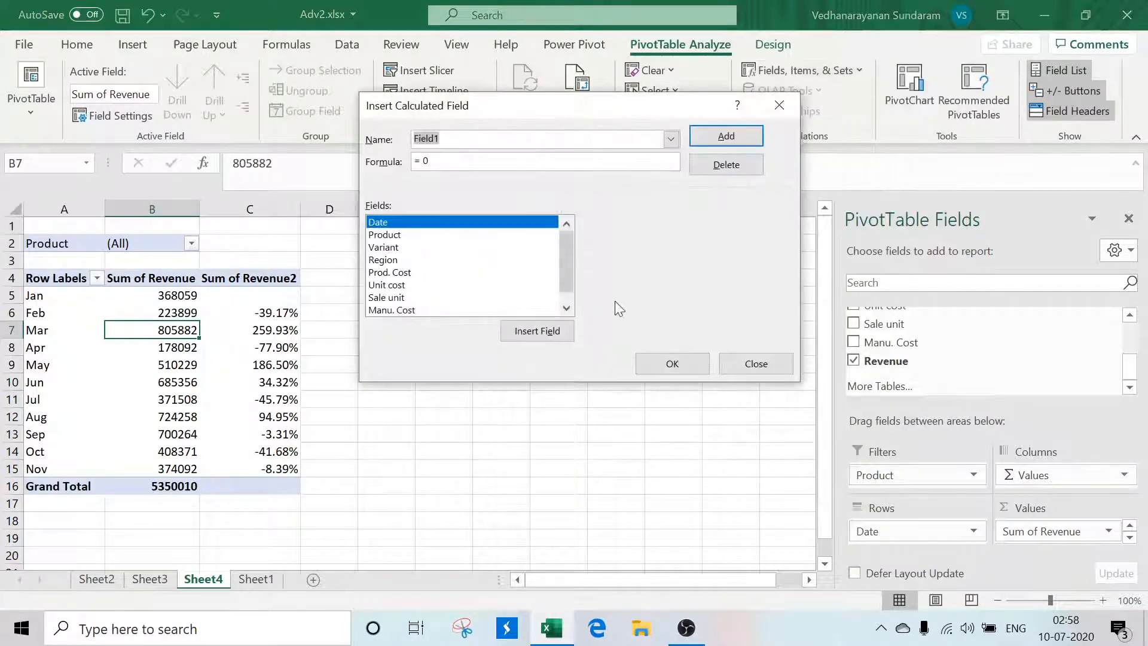
pyautogui.write('Profit01')
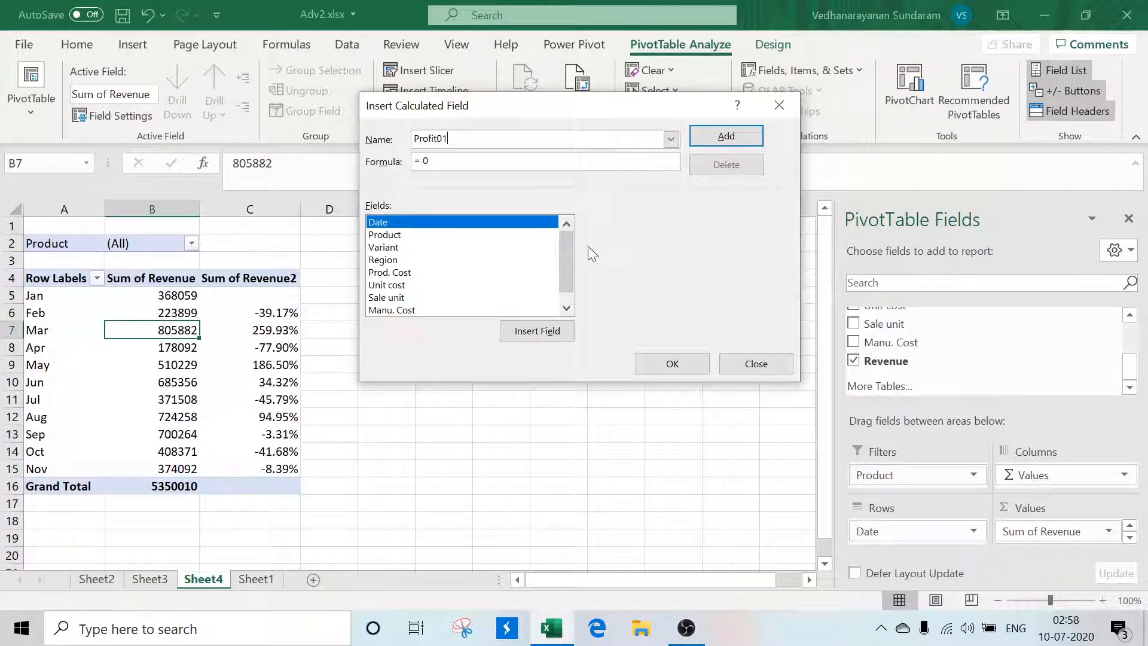
pyautogui.moveTo(569, 244); pyautogui.dragTo(577, 296)
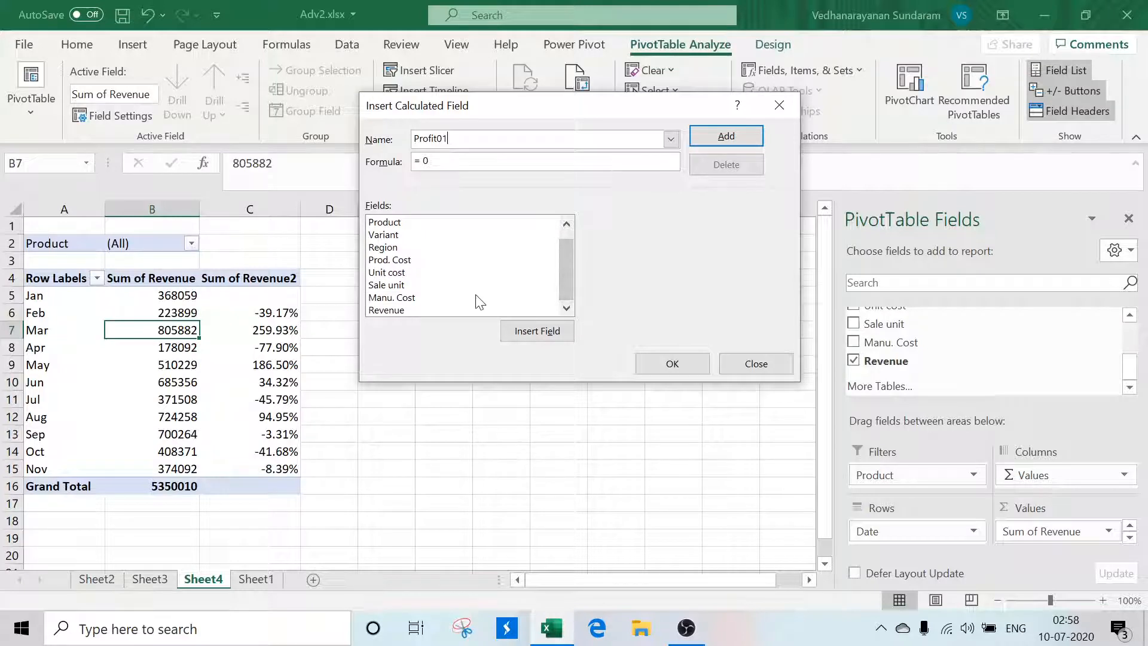
pyautogui.click(397, 311)
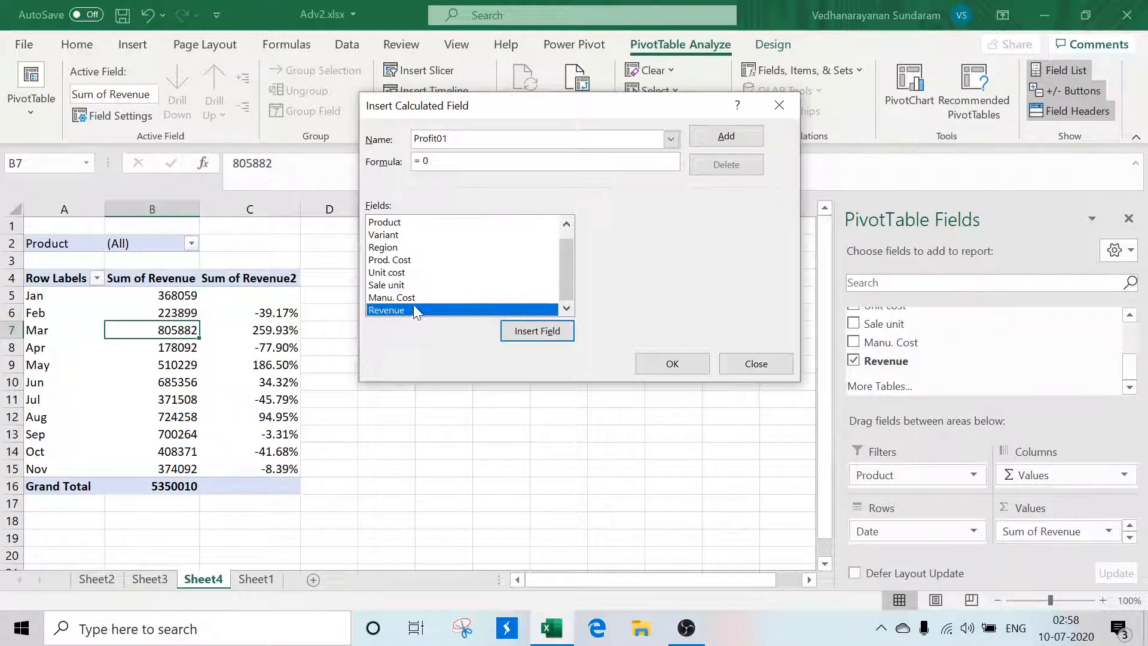
pyautogui.click(400, 273)
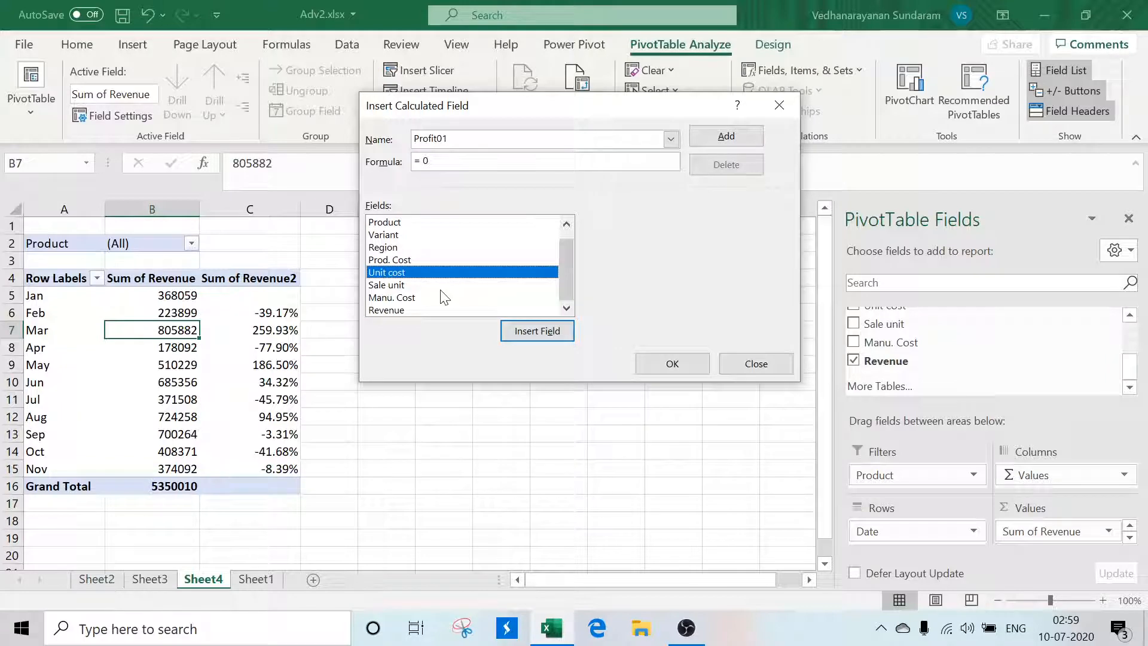
pyautogui.click(756, 363)
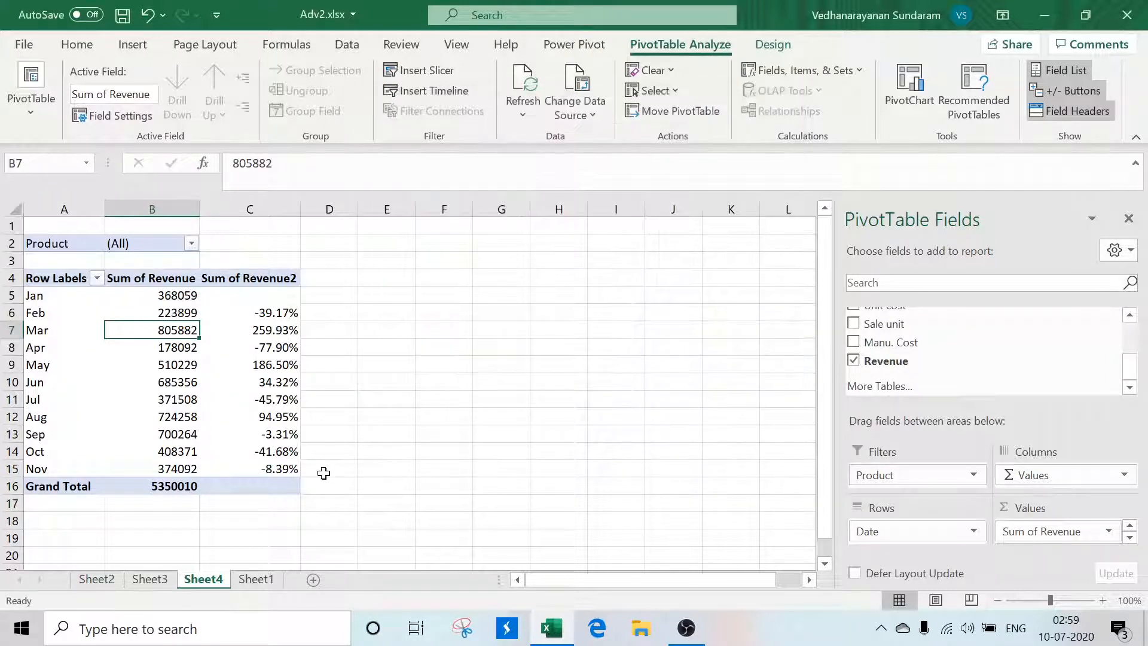
# Step: Check the Prod. Cost and Revenue columns of the source data on Sheet1
pyautogui.click(257, 580)
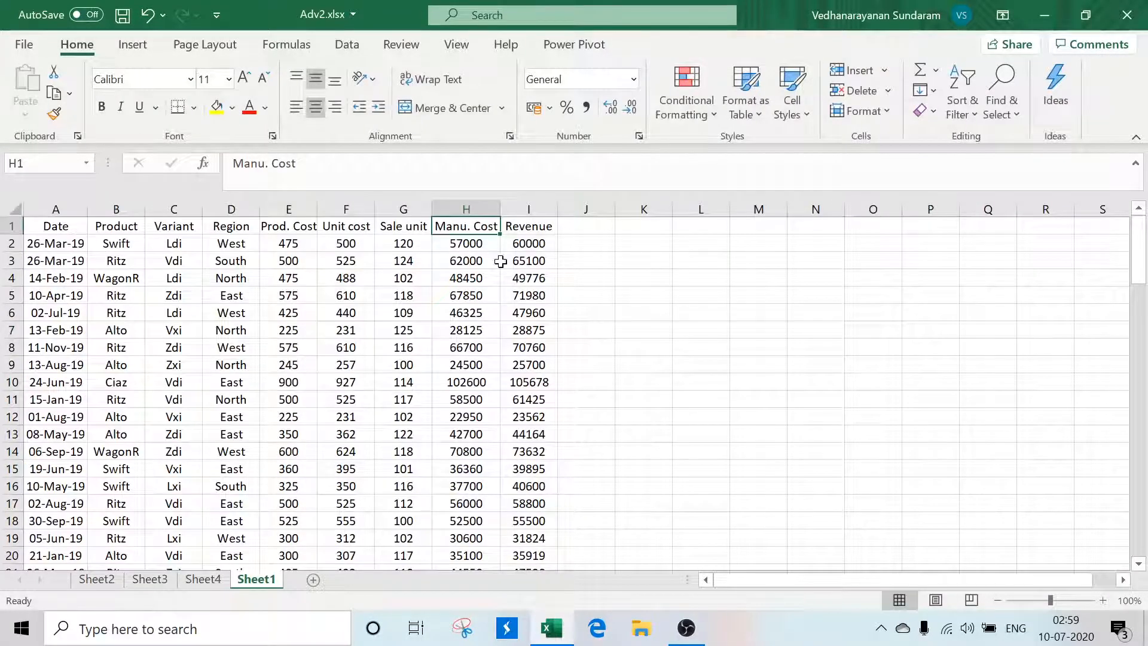
pyautogui.click(294, 228)
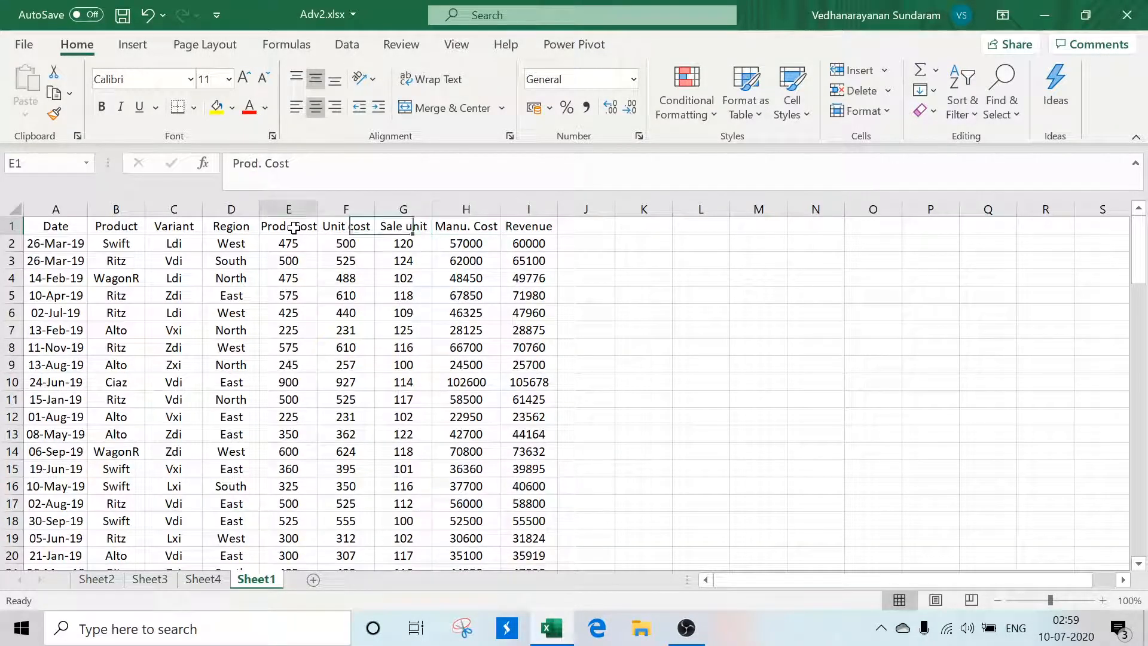
pyautogui.click(531, 225)
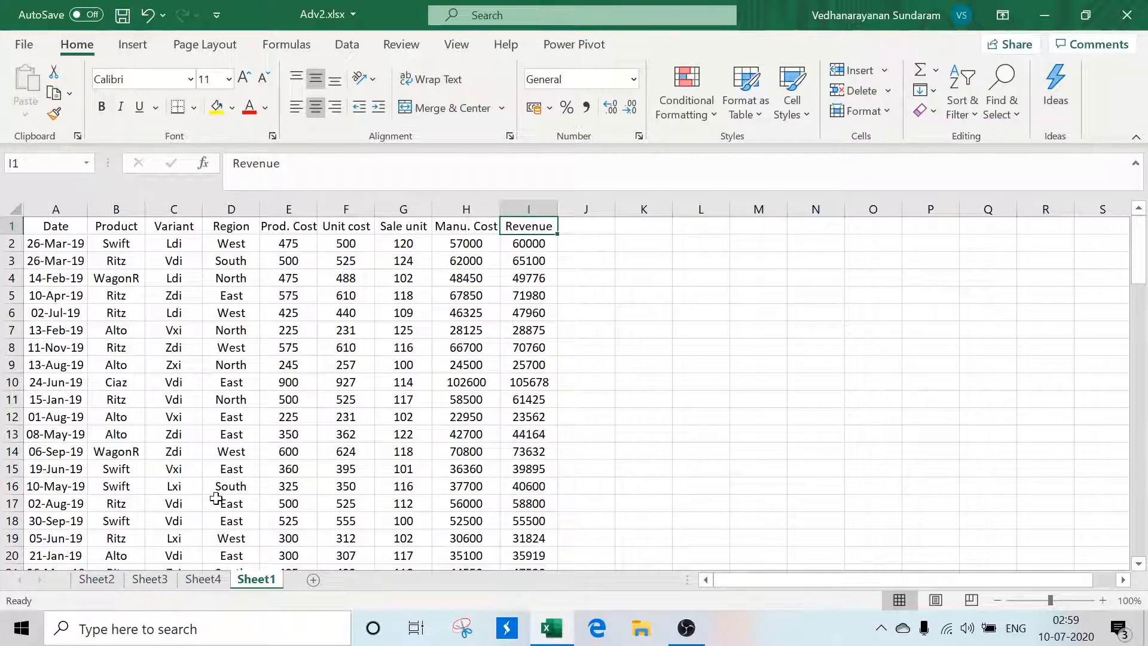
# Step: Start a new calculated field named Profit02 for the PivotTable on Sheet4
pyautogui.click(197, 581)
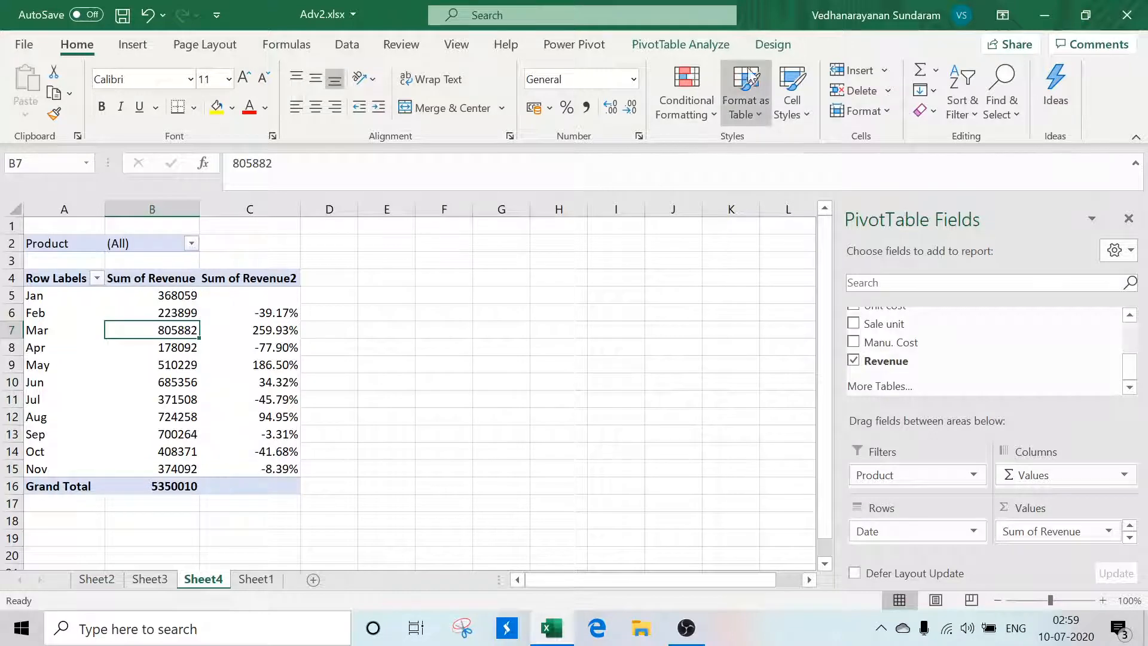
pyautogui.click(710, 48)
pyautogui.click(812, 70)
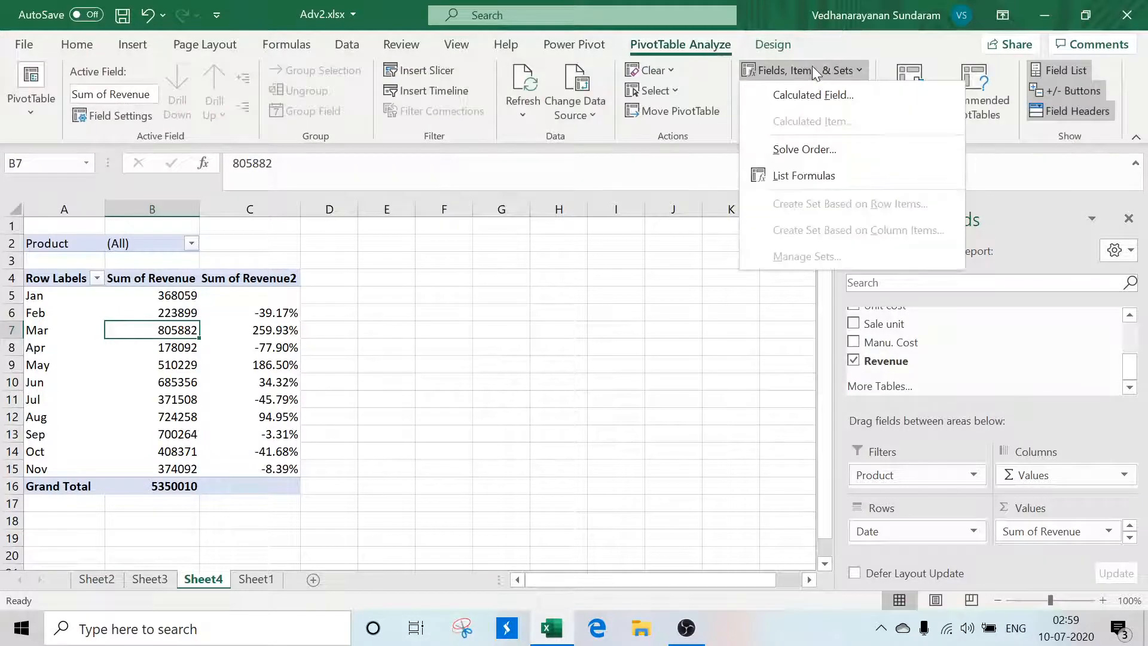
pyautogui.click(817, 95)
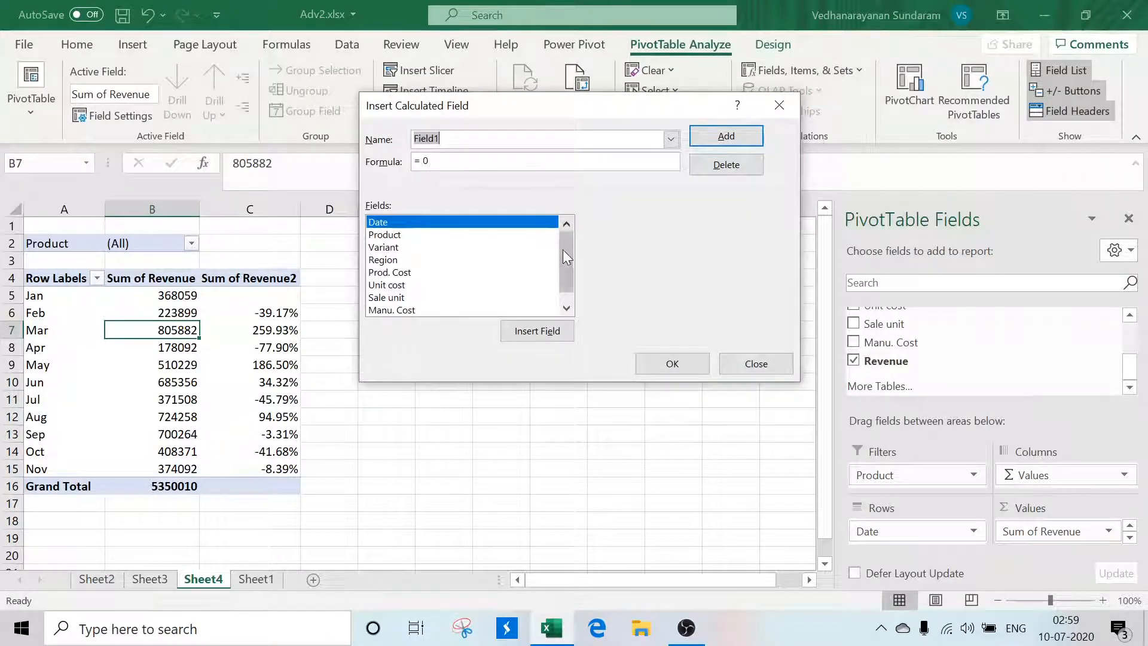
pyautogui.moveTo(564, 250); pyautogui.dragTo(563, 267)
pyautogui.click(386, 311)
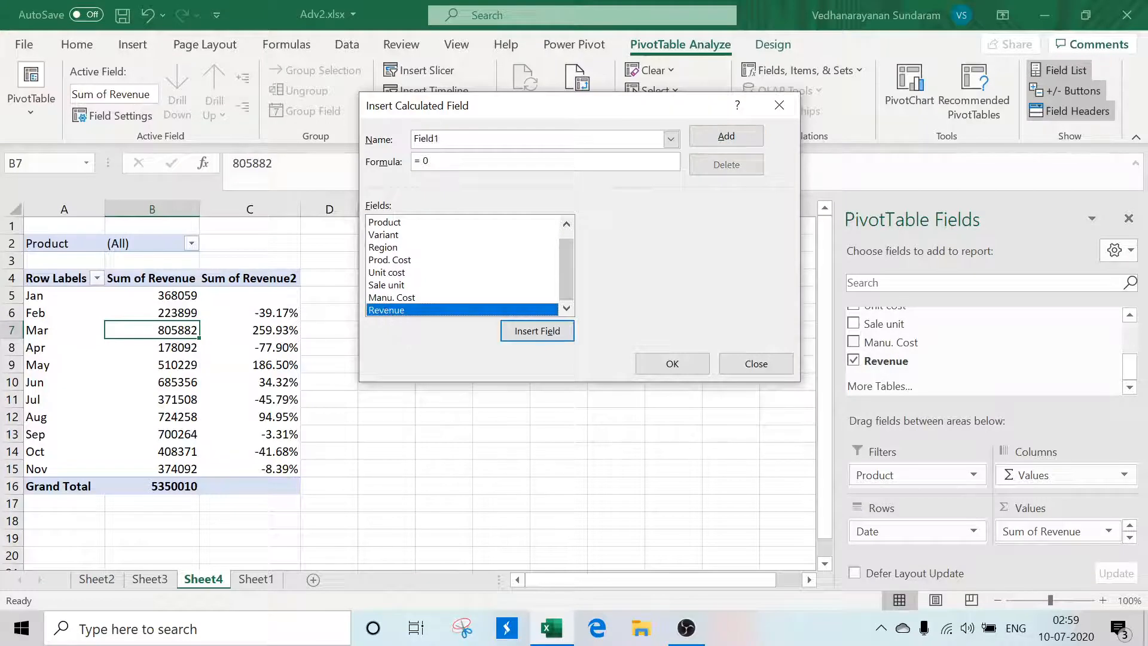
pyautogui.hotkey('alt', 'n')
pyautogui.write('Pro')
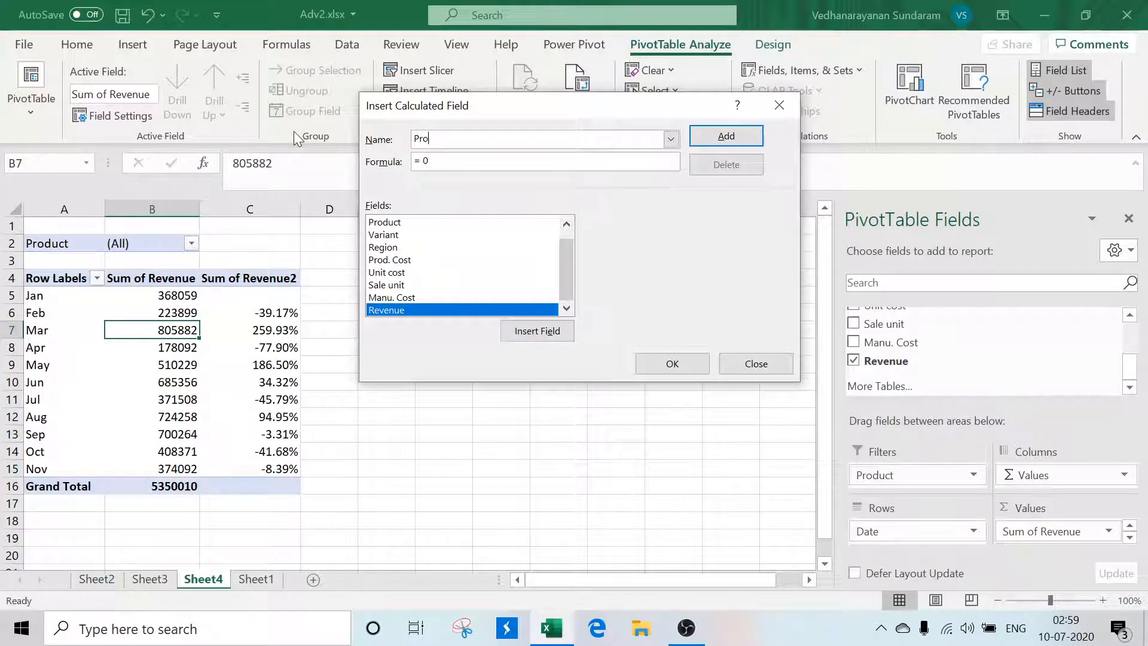
pyautogui.write('fit02')
# Step: Set the Profit02 formula to Revenue minus Manu. Cost and insert the calculated field into the PivotTable
pyautogui.click(561, 332)
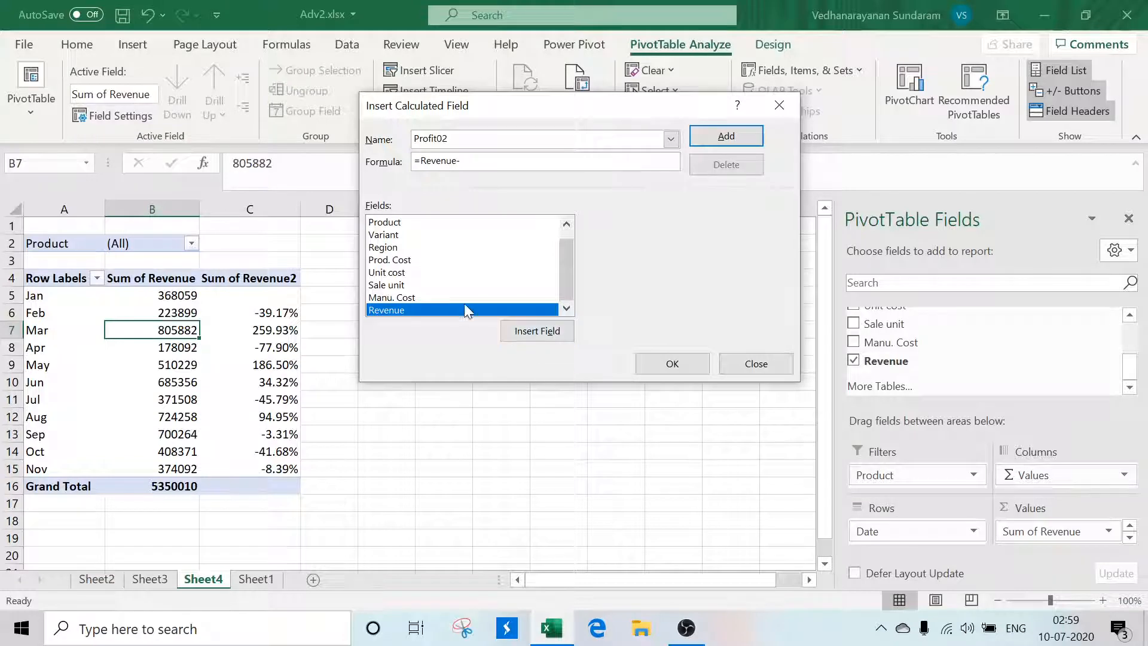
pyautogui.click(415, 299)
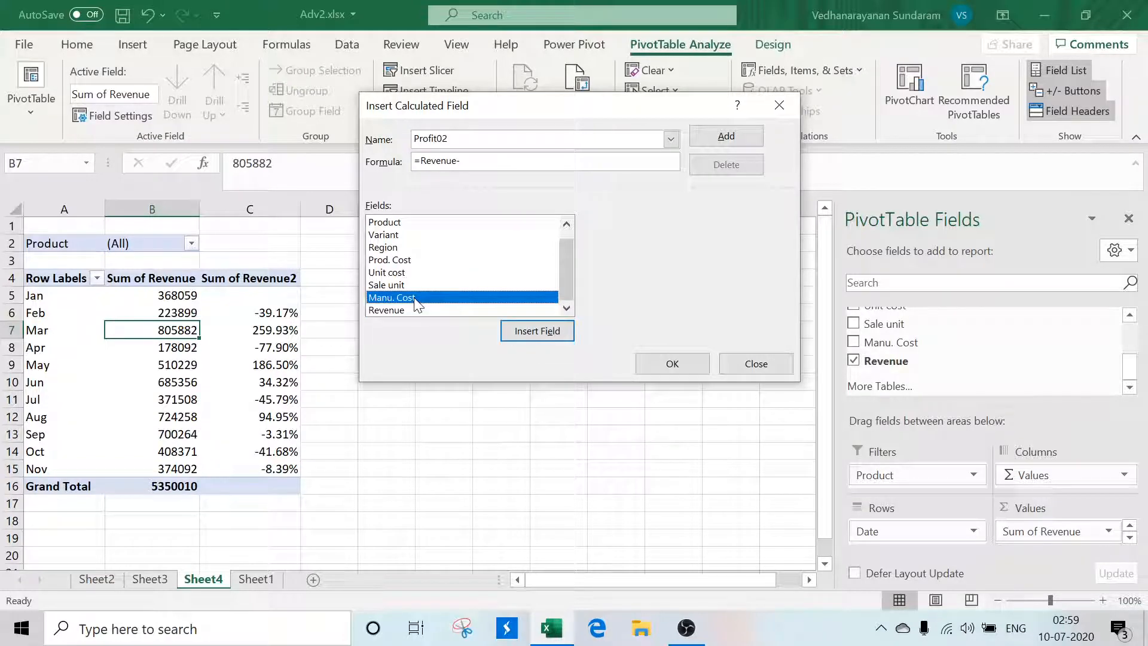
pyautogui.click(537, 332)
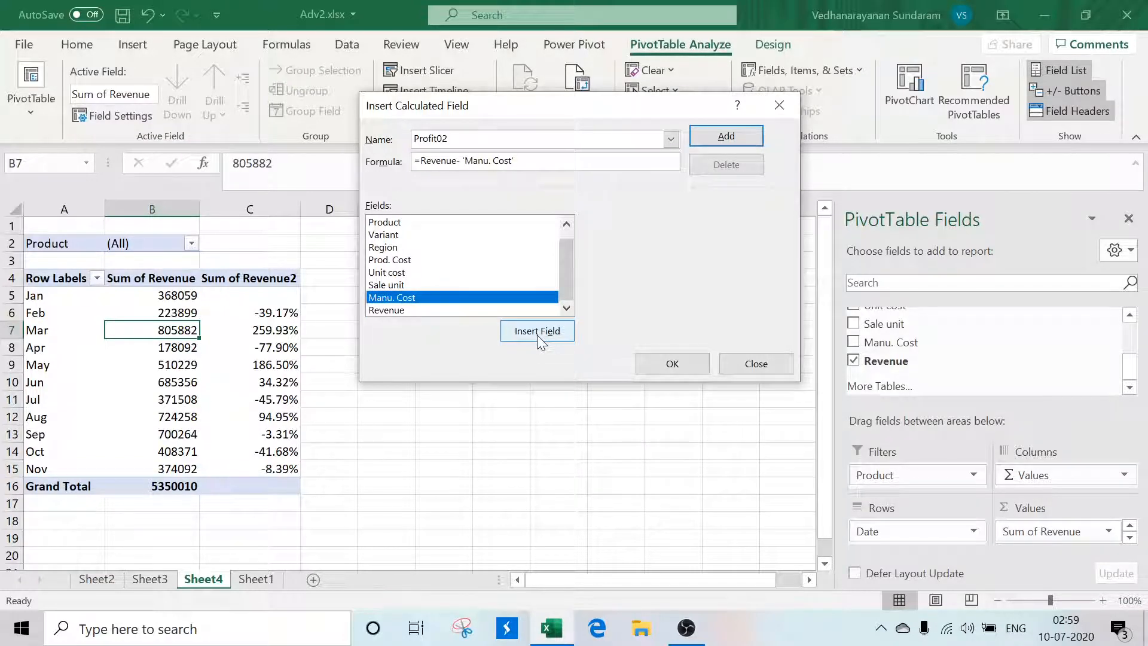
pyautogui.click(672, 364)
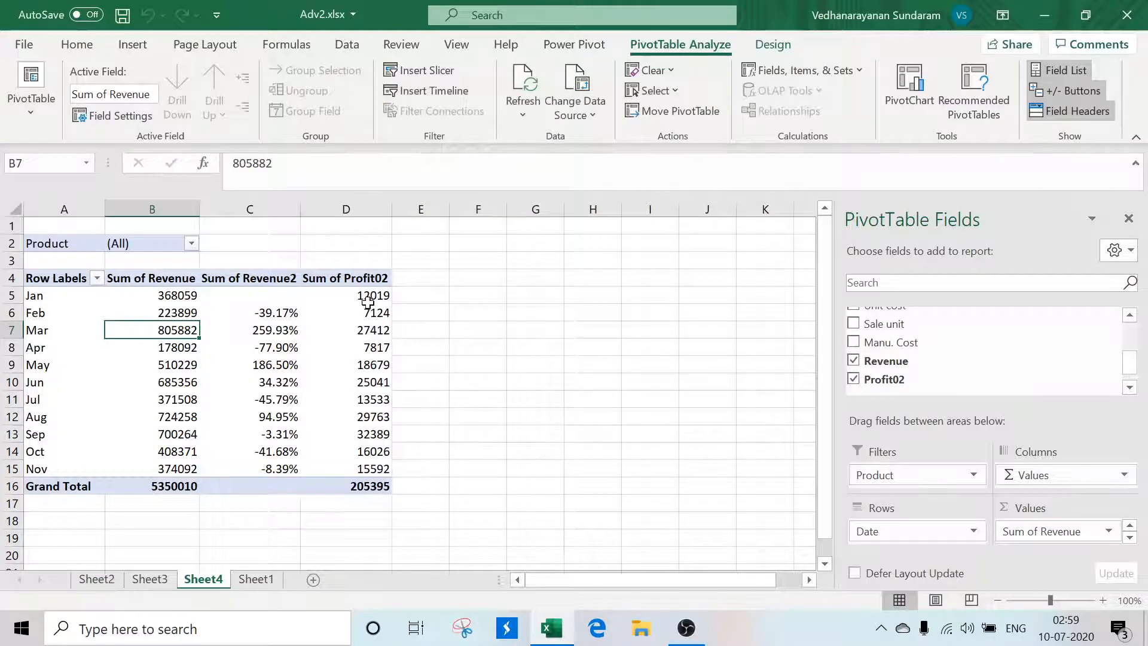
# Step: Examine the monthly Sum of Profit02 values, comparing January's profit with its revenue
pyautogui.moveTo(376, 296); pyautogui.dragTo(369, 469)
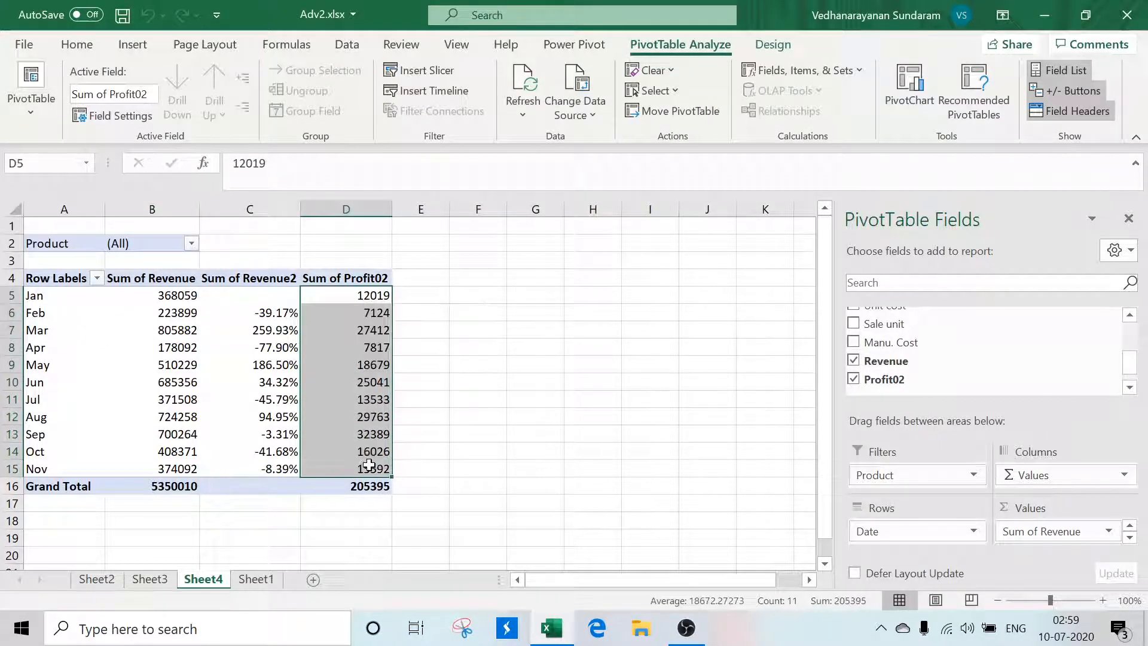
pyautogui.click(653, 296)
pyautogui.click(61, 299)
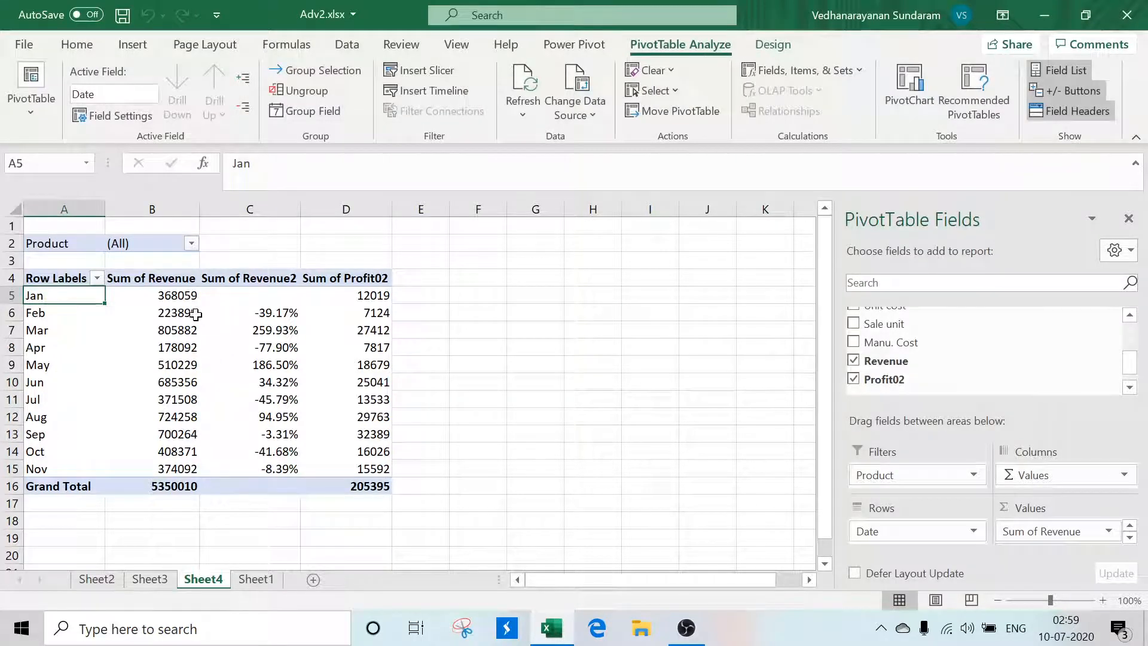
pyautogui.click(174, 295)
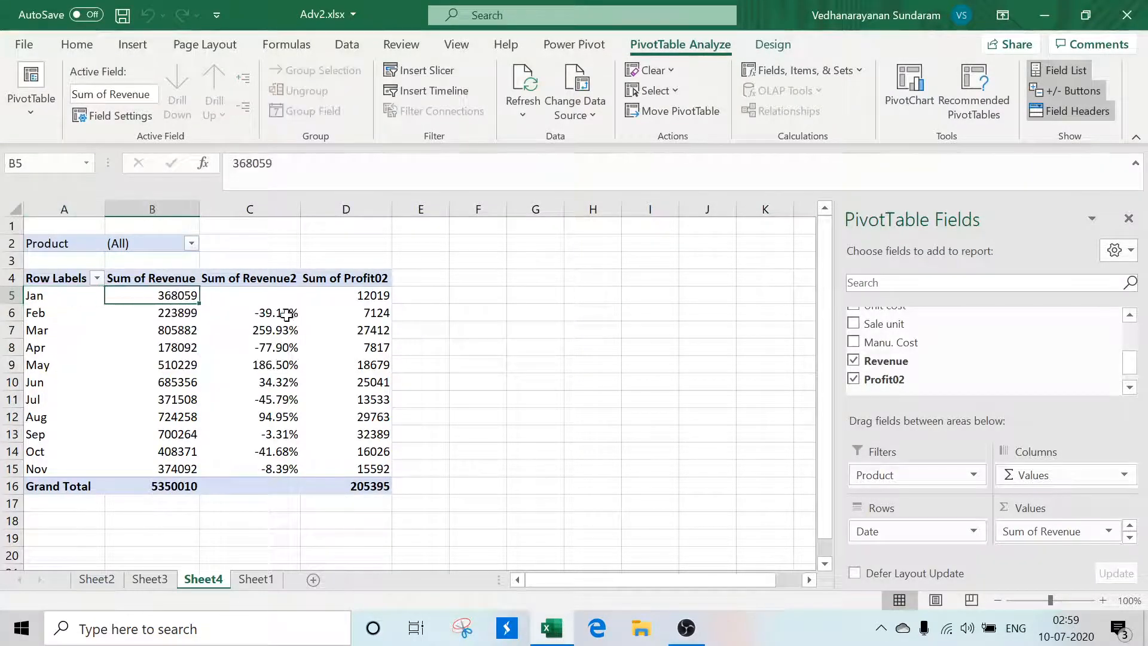
pyautogui.click(373, 296)
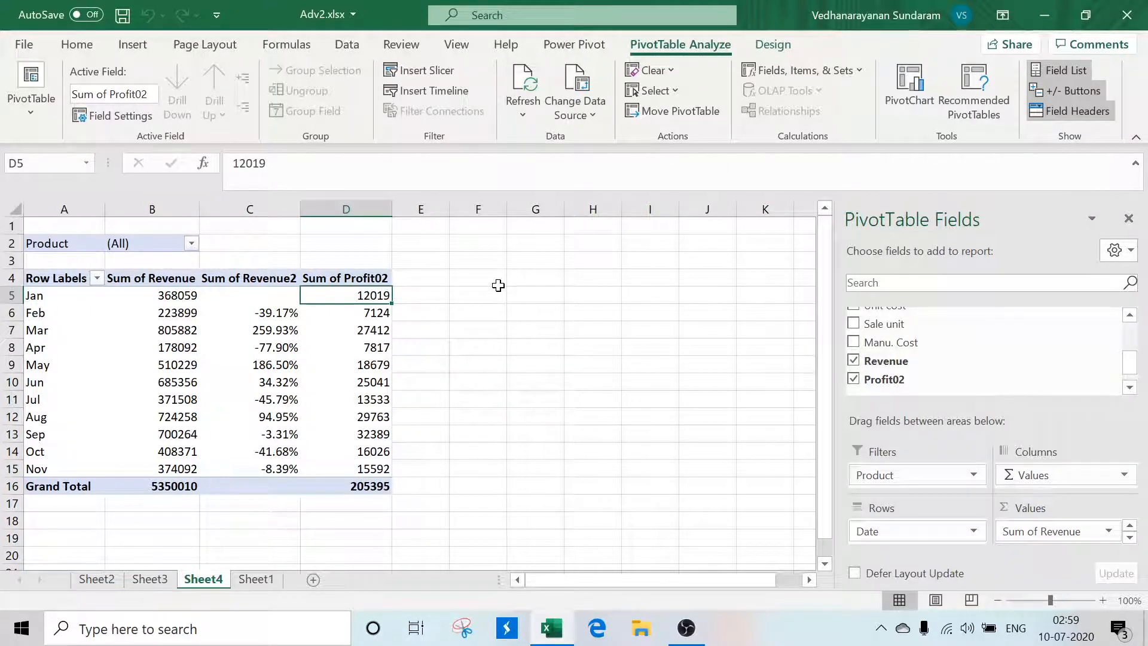
pyautogui.moveTo(375, 292)
pyautogui.click(41, 292)
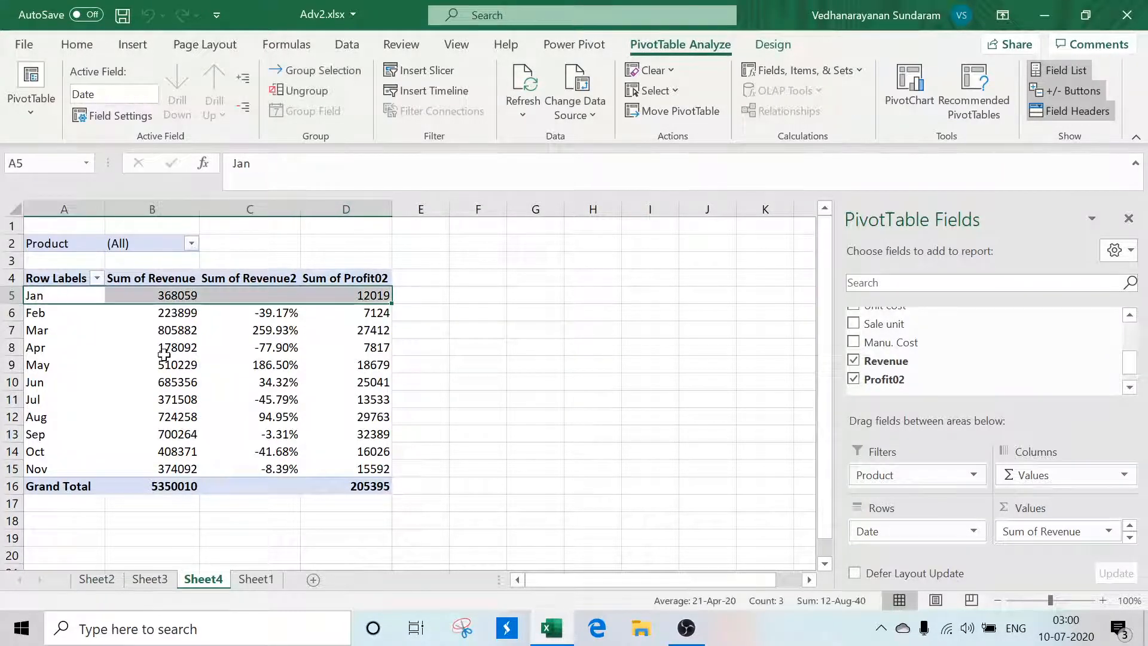
pyautogui.click(452, 298)
pyautogui.click(385, 291)
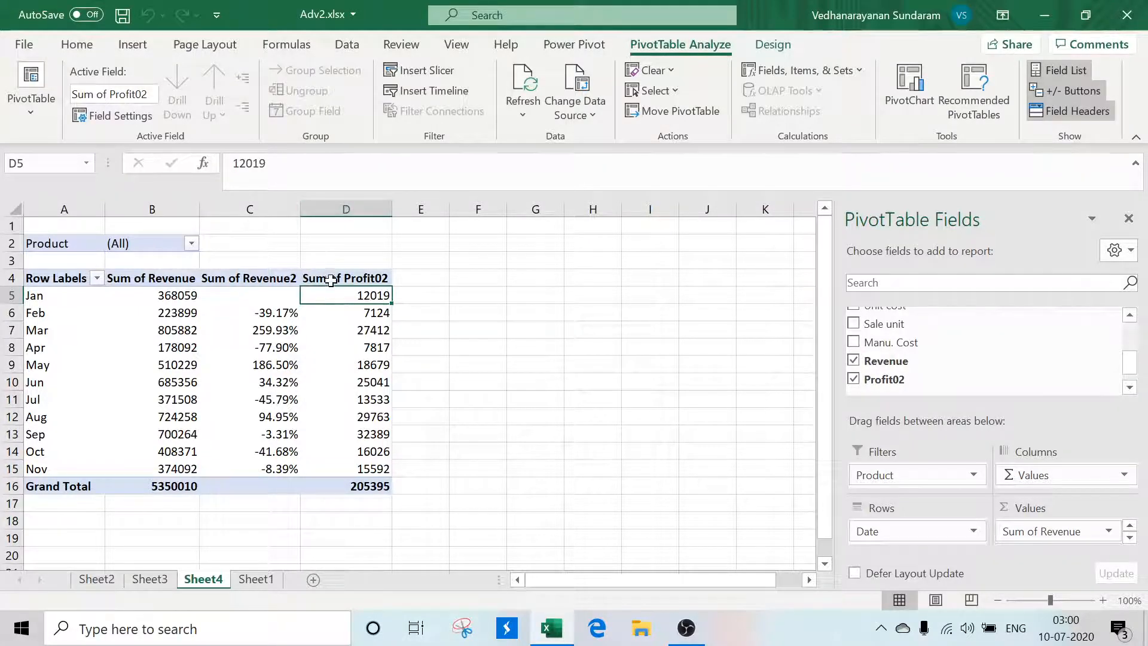
# Step: Remove Sum of Revenue, Sum of Revenue2 and Sum of Profit02 from the PivotTable values and Date from the rows
pyautogui.moveTo(1086, 534); pyautogui.dragTo(987, 367)
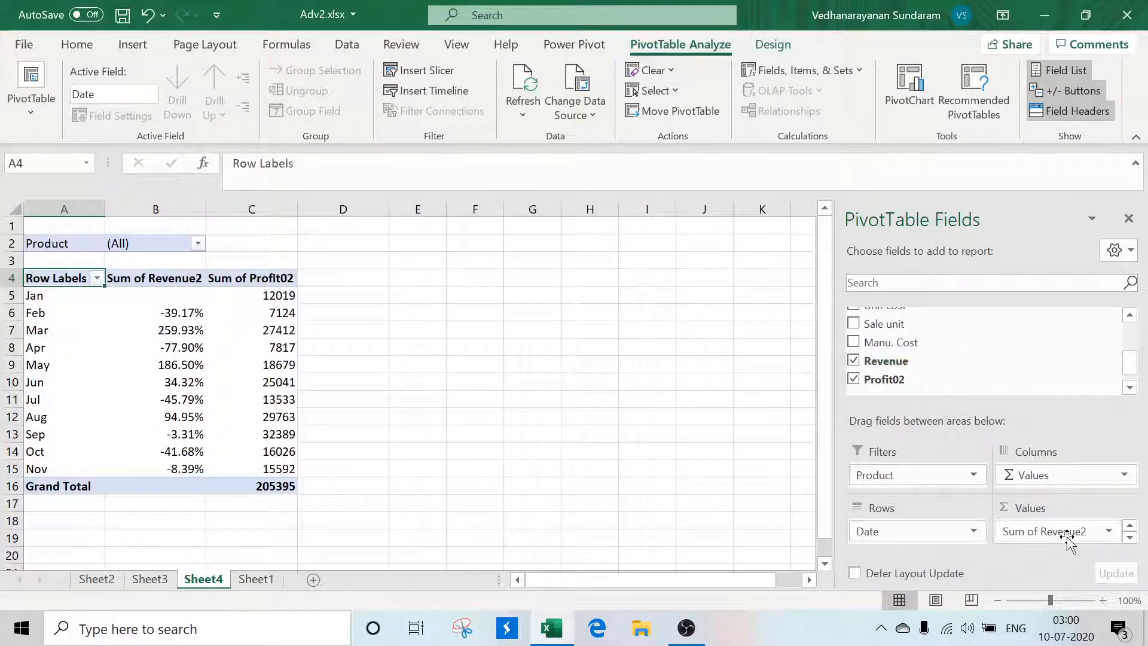
pyautogui.moveTo(1072, 542); pyautogui.dragTo(1009, 383)
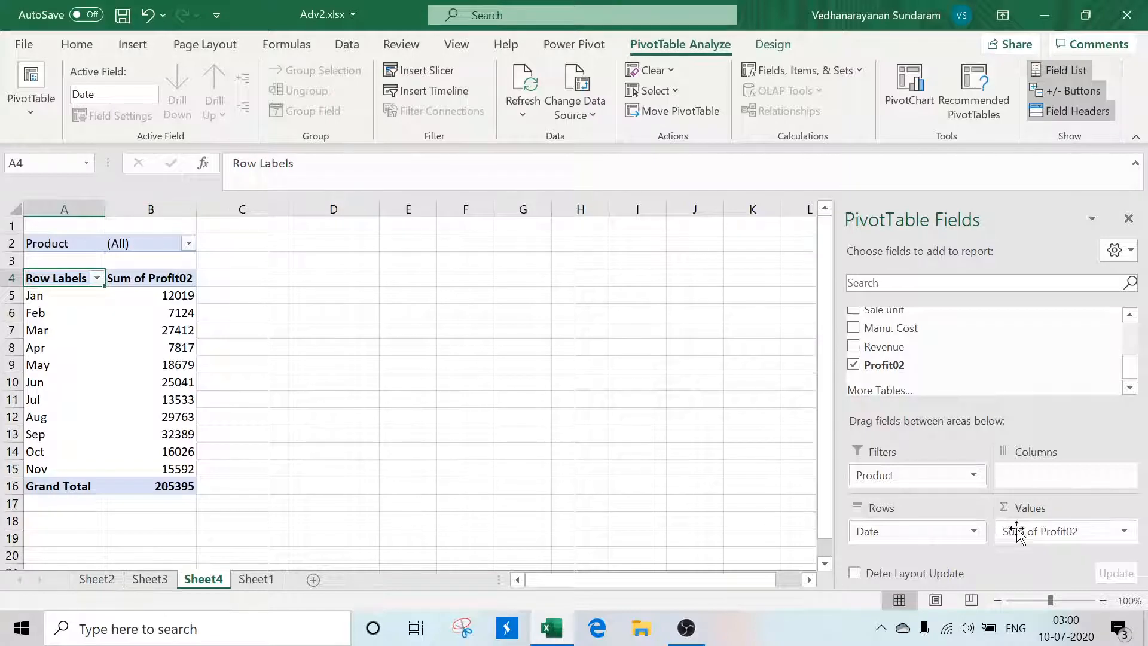
pyautogui.moveTo(1021, 531); pyautogui.dragTo(957, 359)
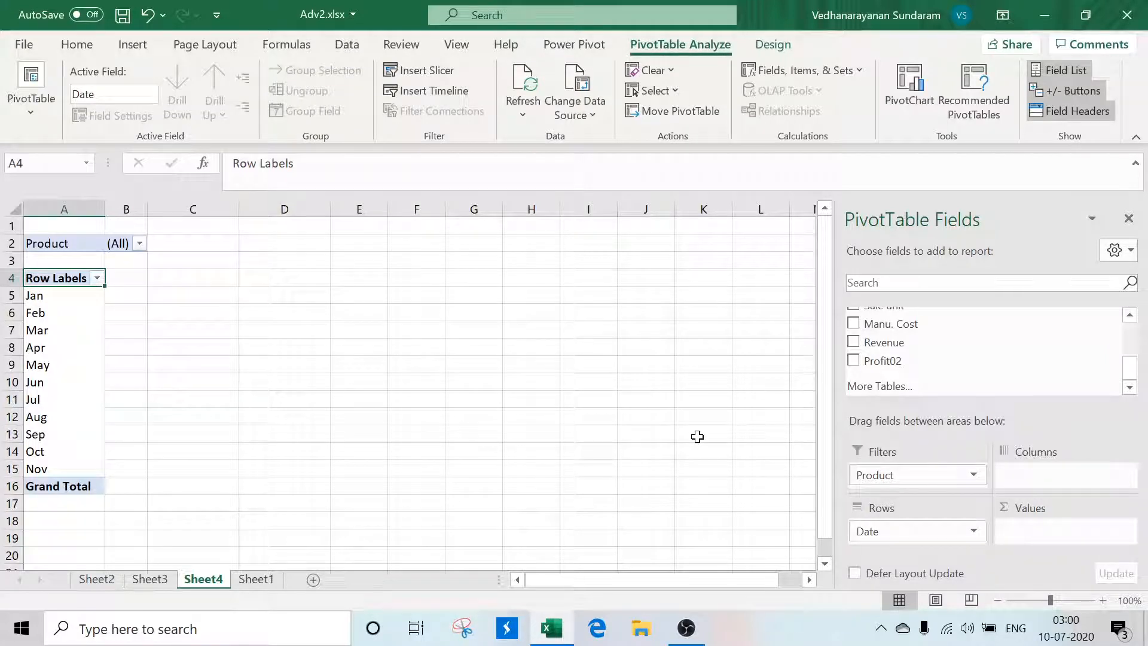
pyautogui.moveTo(921, 531); pyautogui.dragTo(941, 341)
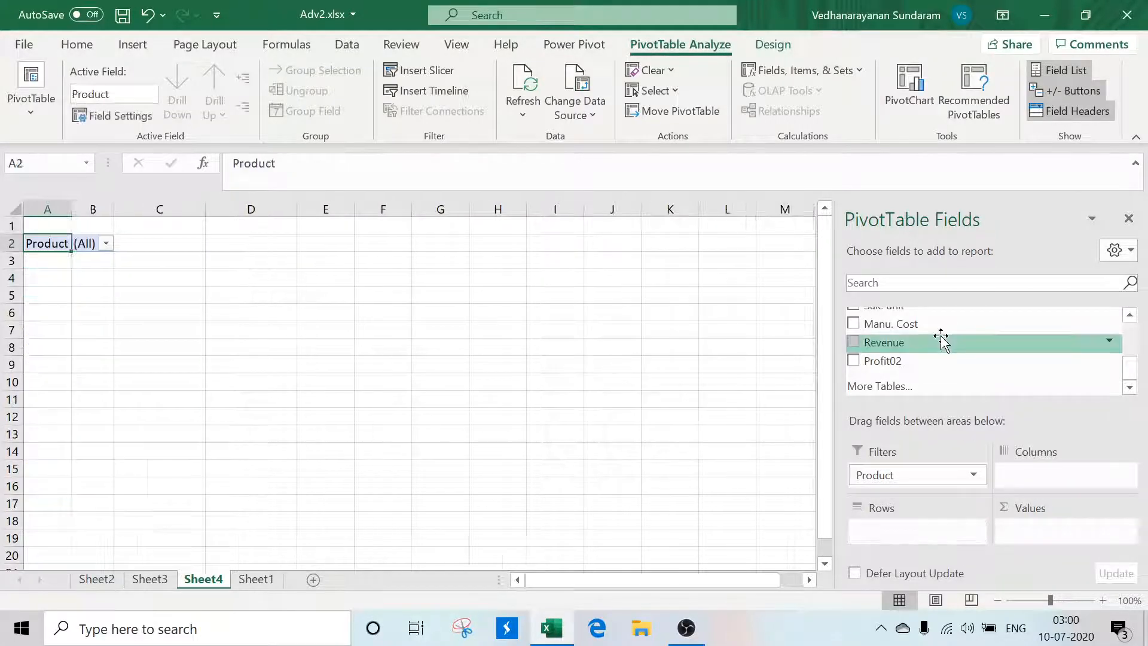
# Step: Move Product from the report filter to the PivotTable rows and add Variant beneath it
pyautogui.moveTo(873, 475); pyautogui.dragTo(883, 531)
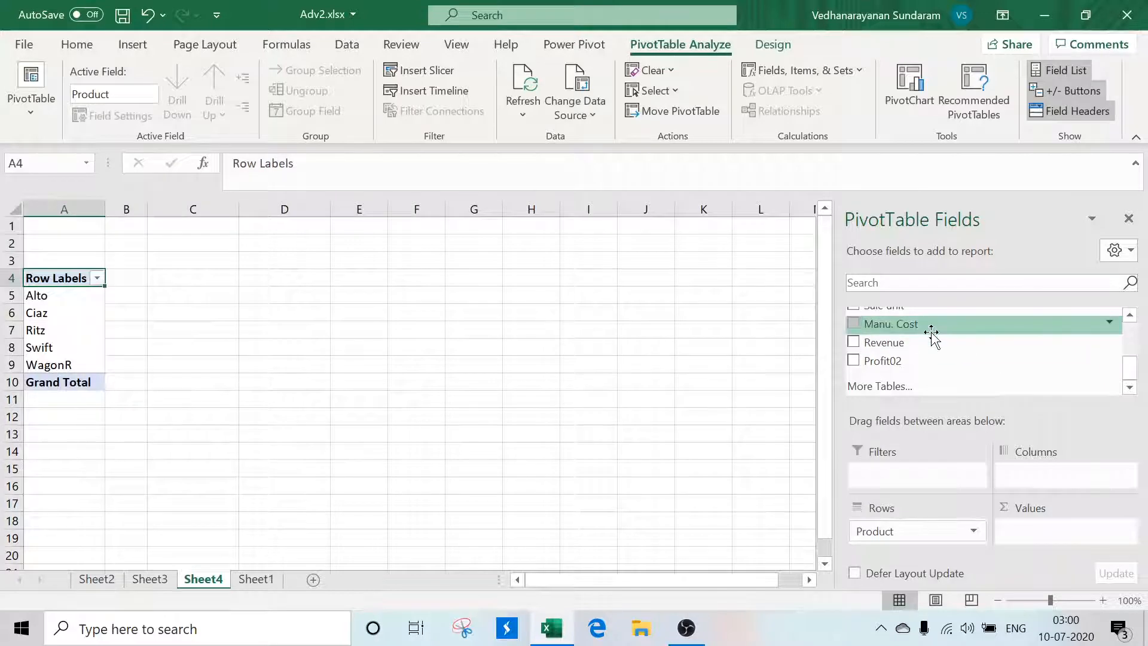
pyautogui.moveTo(1129, 370); pyautogui.dragTo(1130, 329)
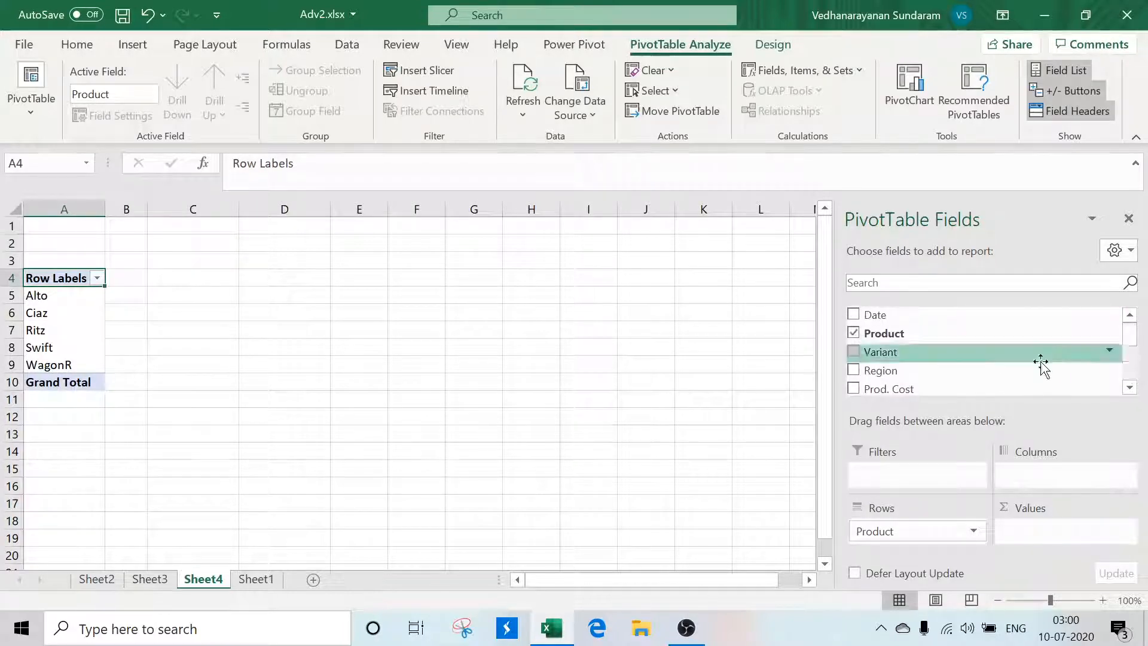
pyautogui.moveTo(927, 356); pyautogui.dragTo(889, 540)
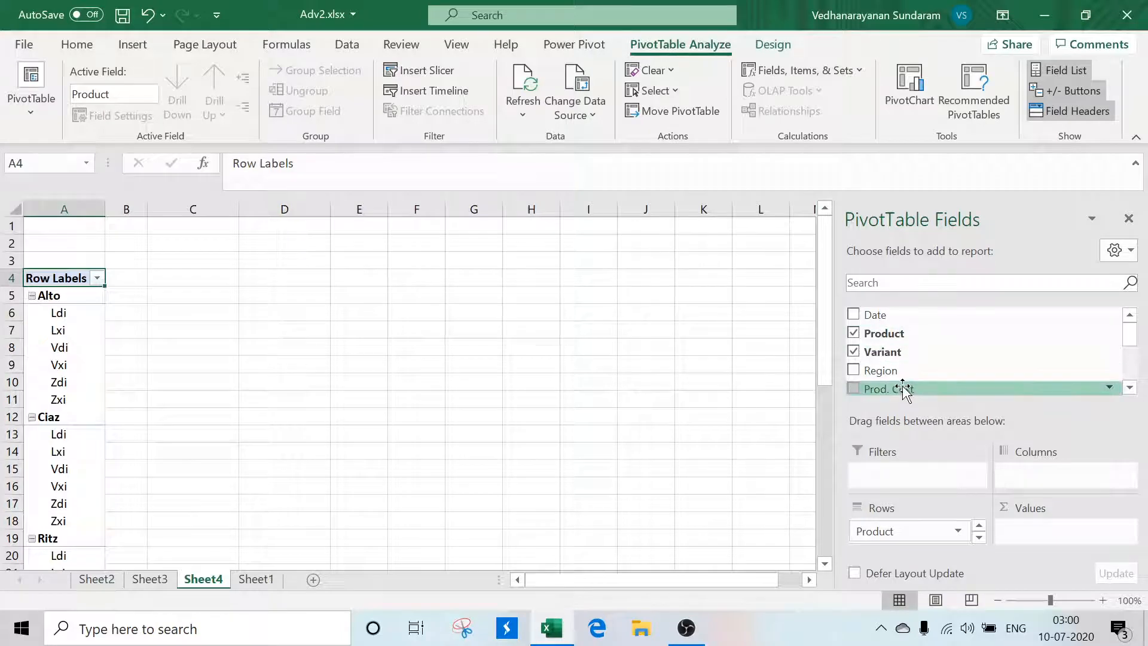
pyautogui.moveTo(1128, 329); pyautogui.dragTo(1095, 392)
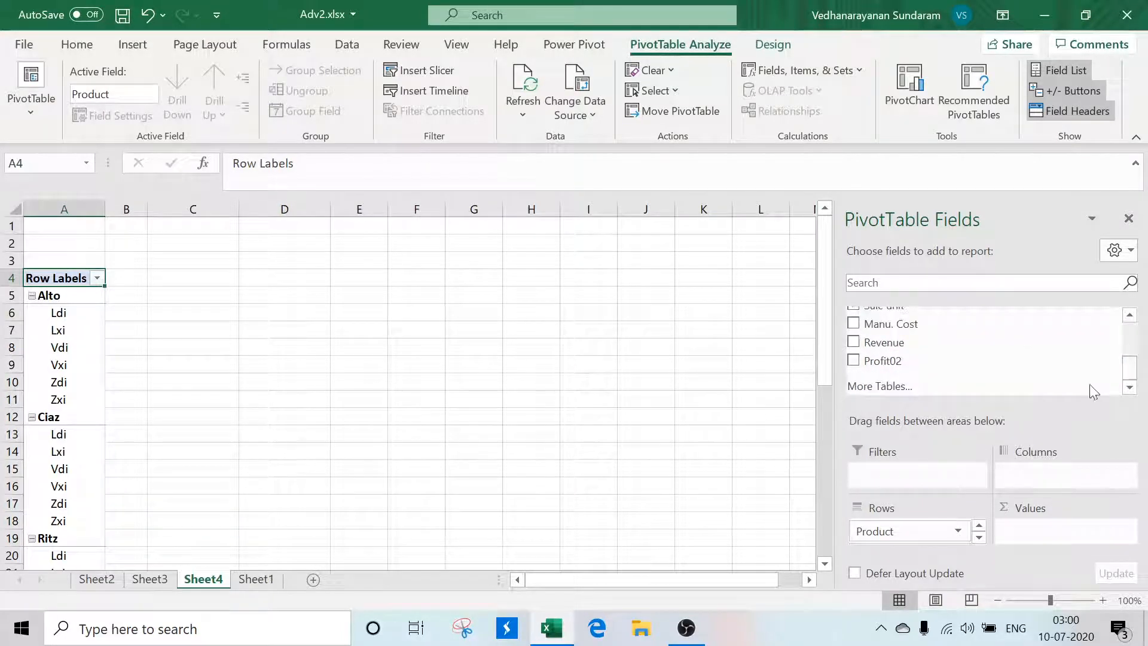
# Step: Add Revenue to the PivotTable values and examine Alto's subtotal against the revenue of each of its variants
pyautogui.moveTo(888, 352); pyautogui.dragTo(1054, 532)
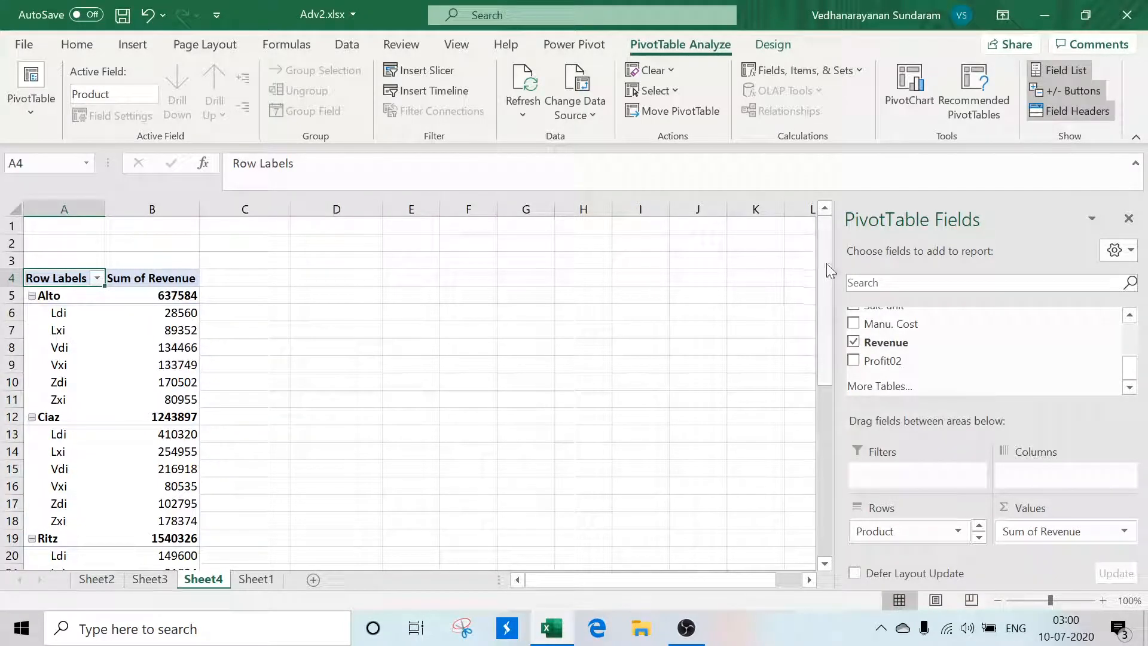
pyautogui.click(773, 45)
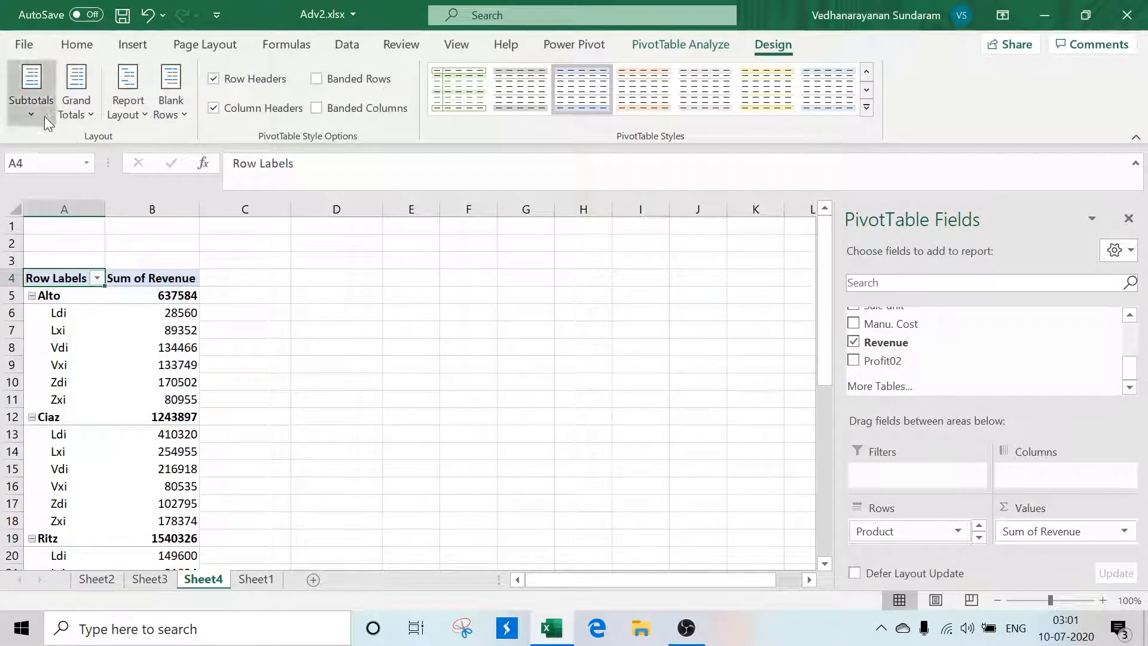
pyautogui.click(181, 297)
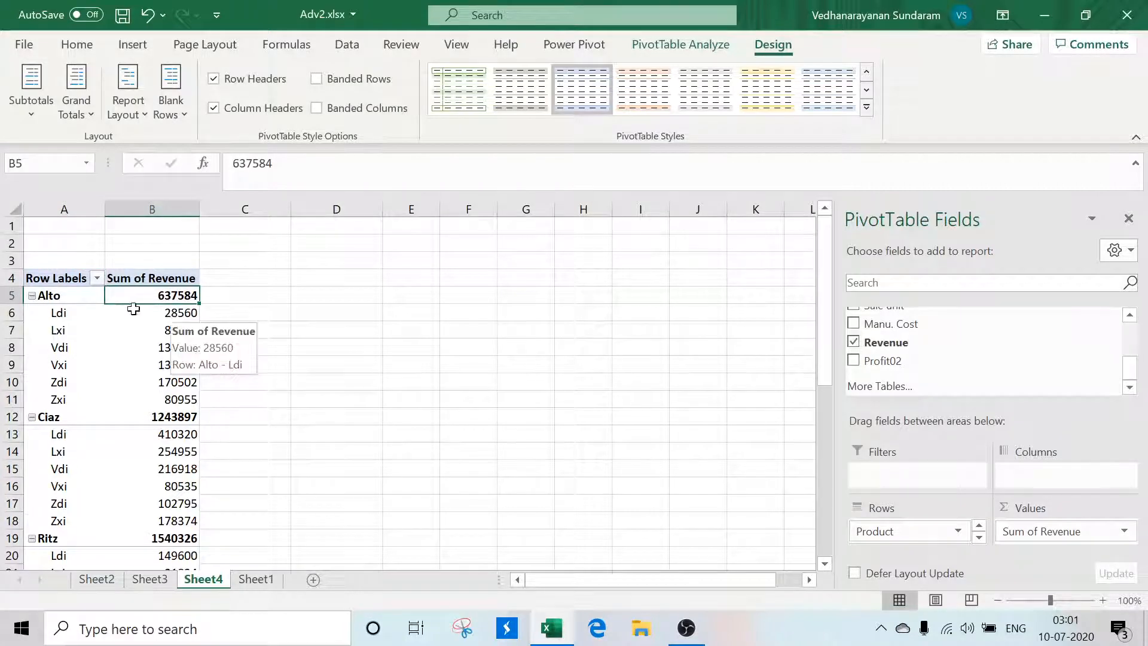
pyautogui.click(193, 313)
pyautogui.click(186, 330)
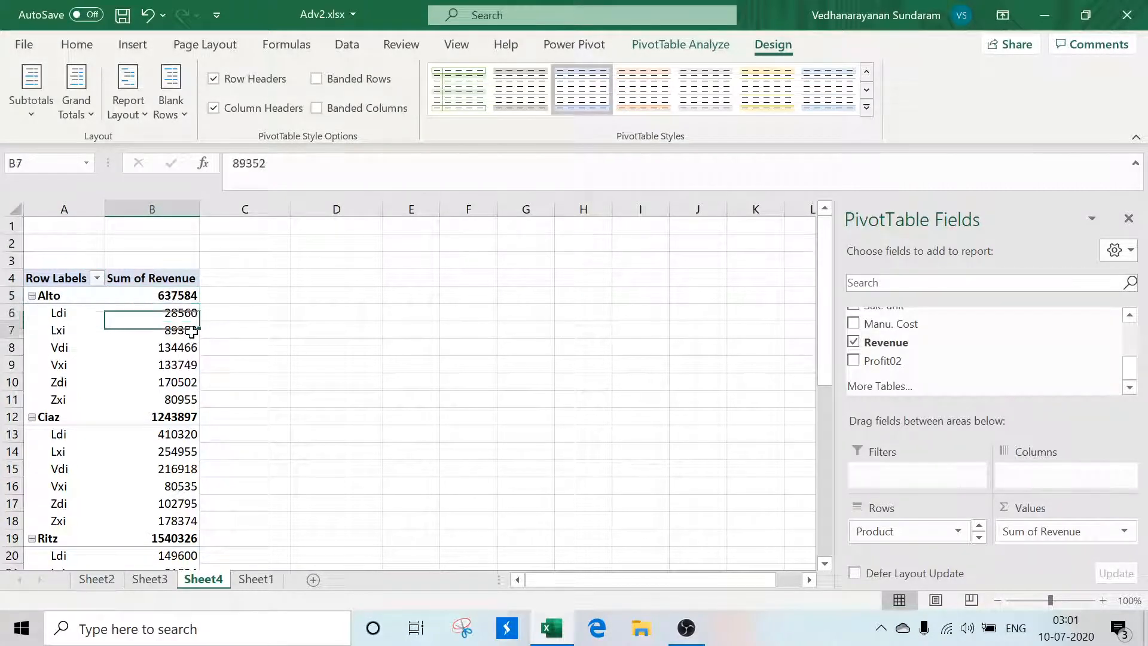
pyautogui.click(182, 348)
pyautogui.click(179, 365)
pyautogui.click(183, 381)
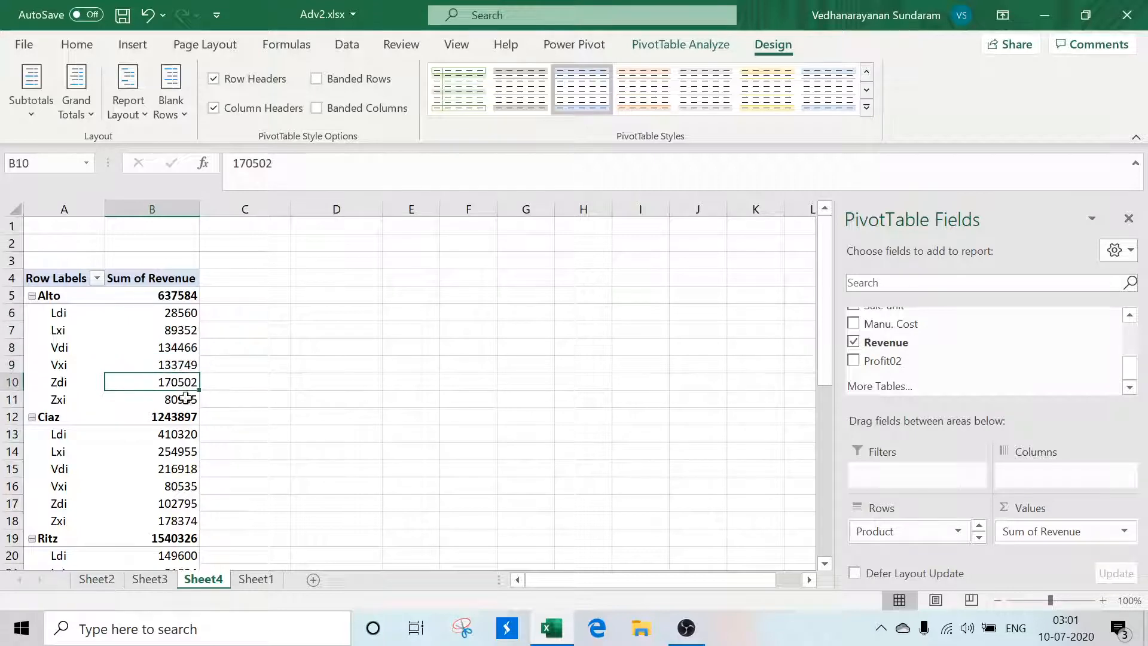
pyautogui.click(185, 399)
# Step: Turn off subtotals in the PivotTable and select the revenue values of Alto's variants
pyautogui.click(31, 117)
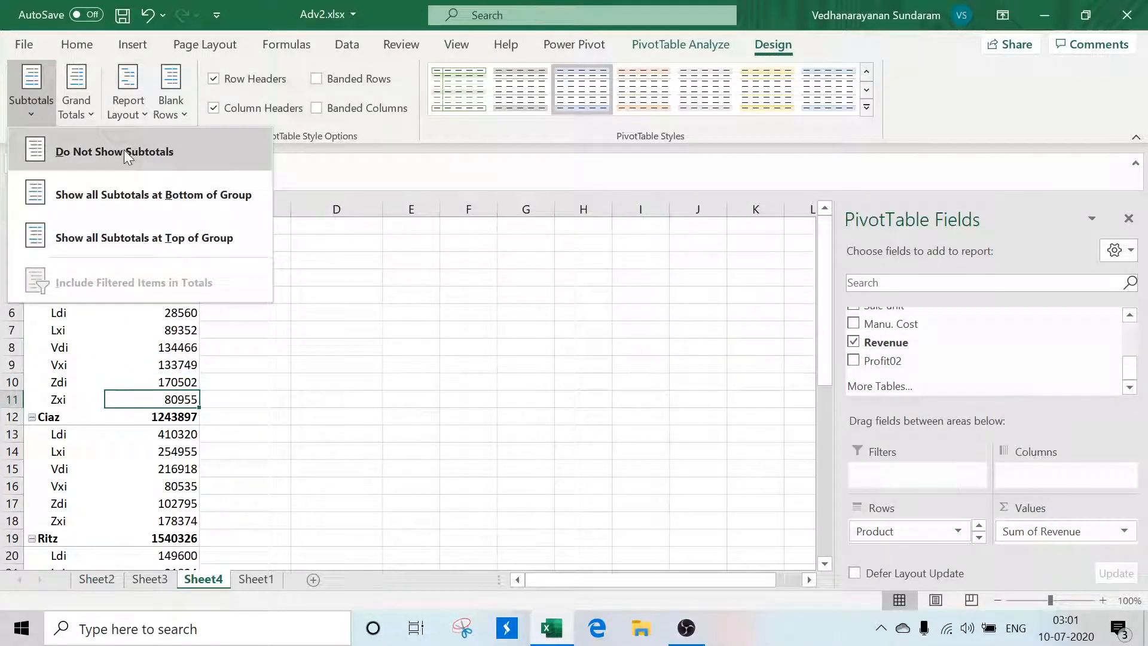
pyautogui.click(124, 150)
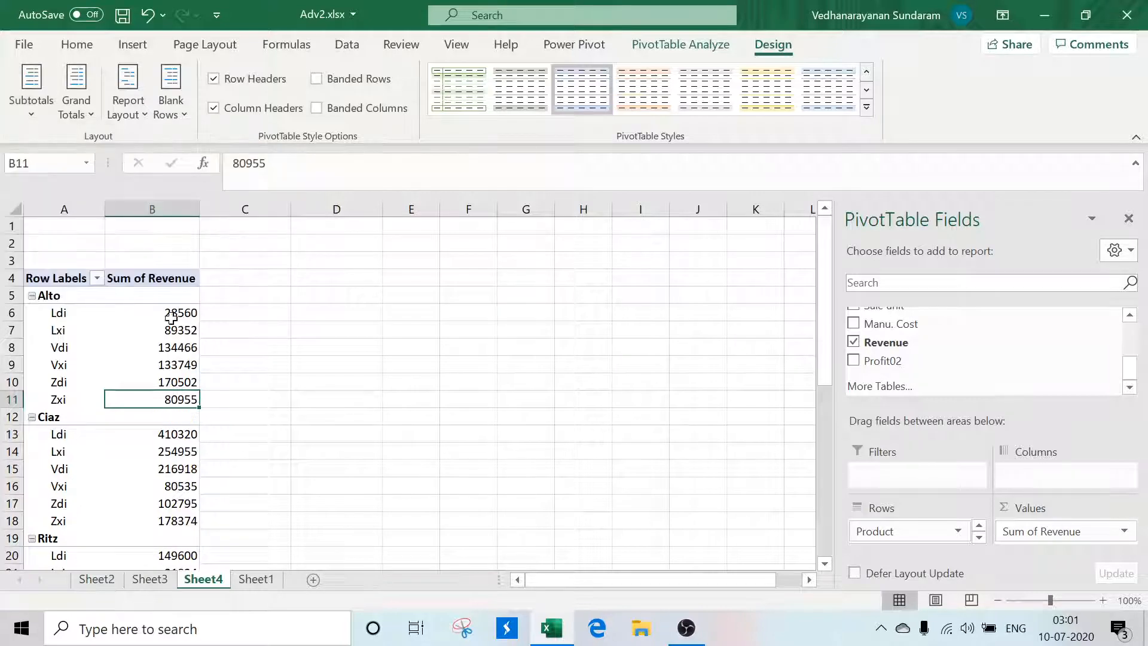
pyautogui.click(31, 113)
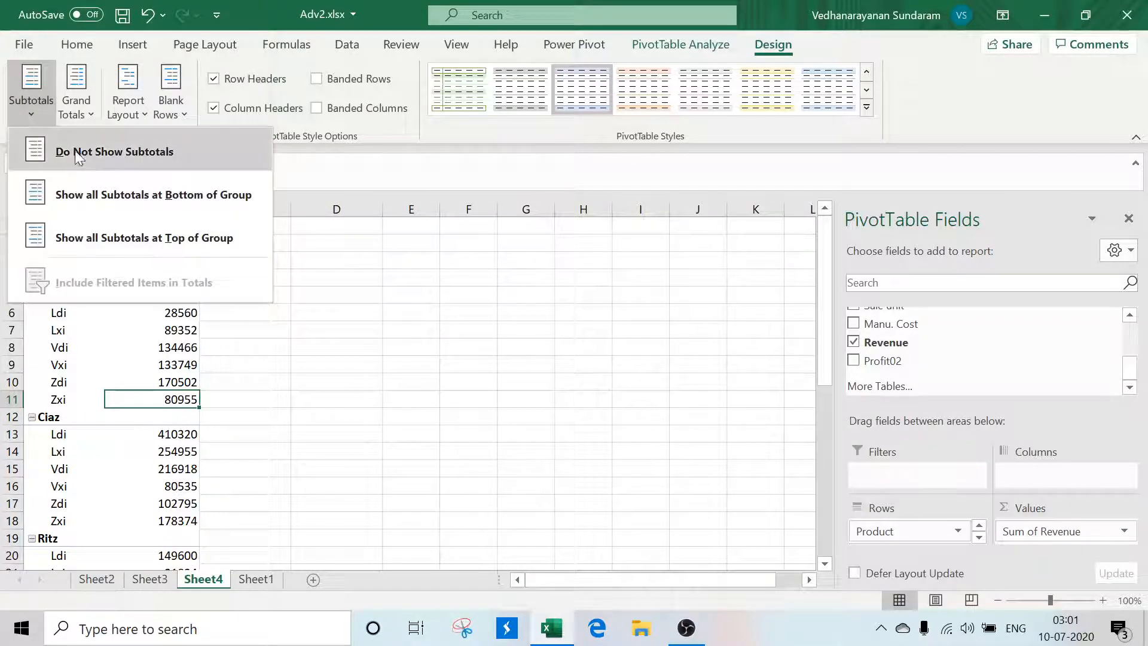
pyautogui.click(88, 161)
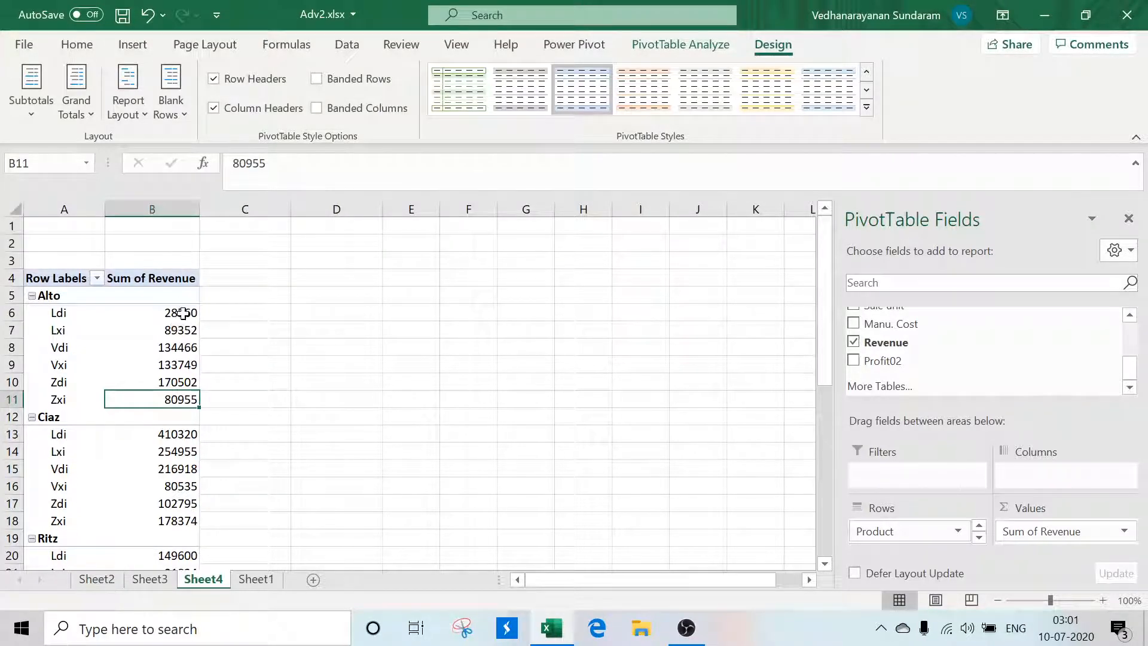
pyautogui.moveTo(182, 313); pyautogui.dragTo(183, 400)
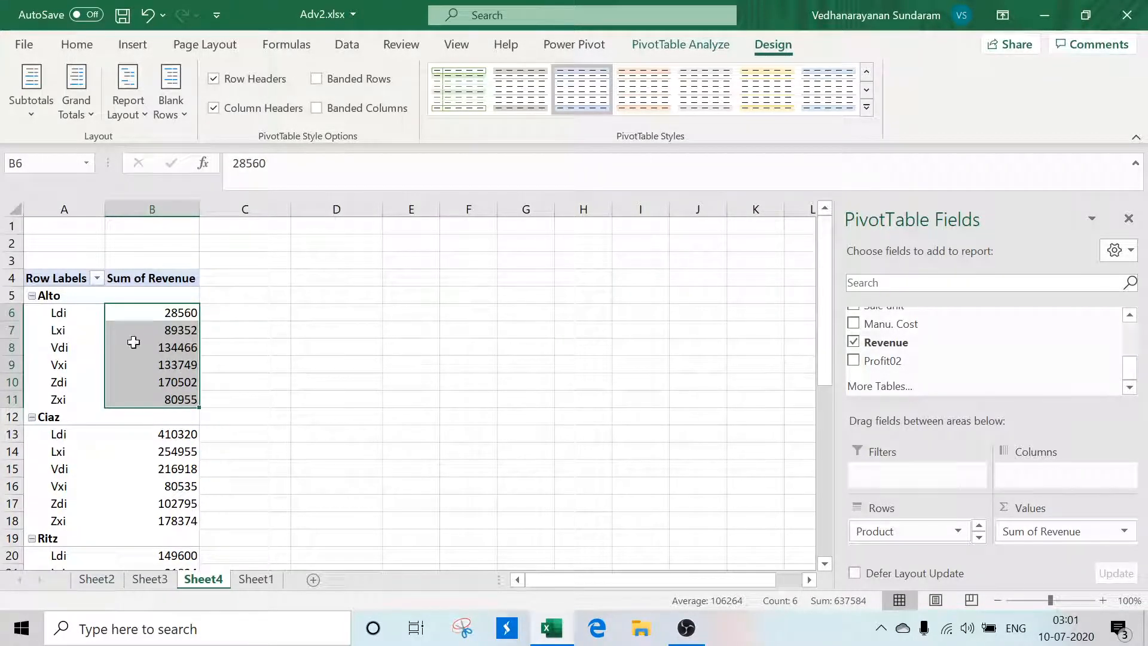
# Step: Show all subtotals at the top of each group and select Alto's subtotal
pyautogui.click(31, 108)
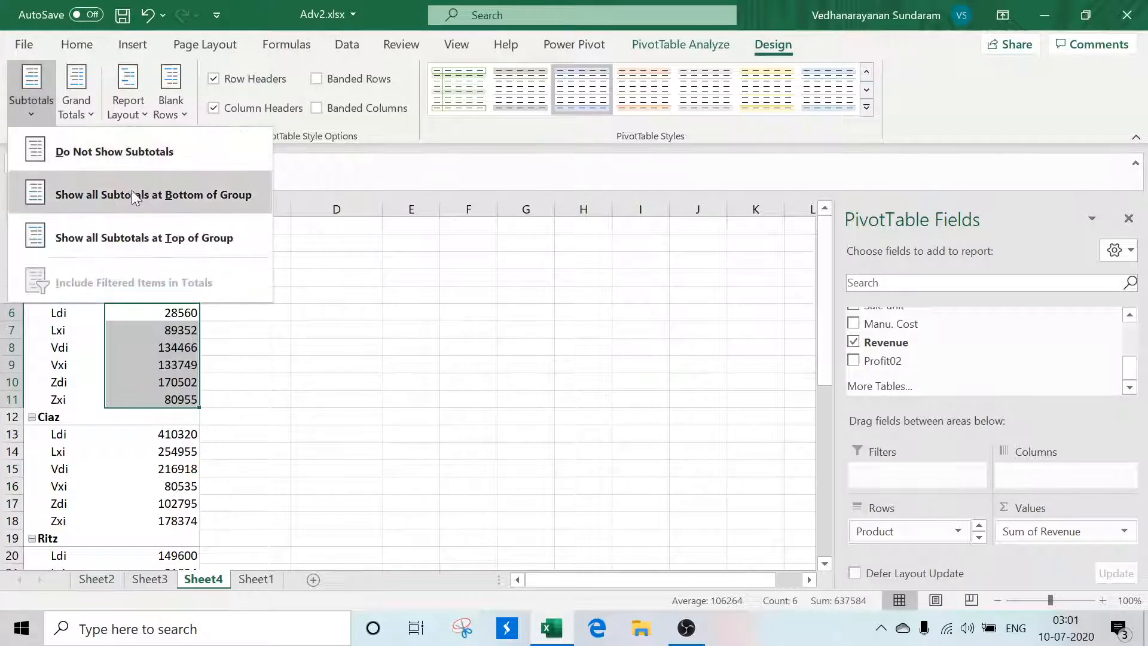
pyautogui.click(160, 233)
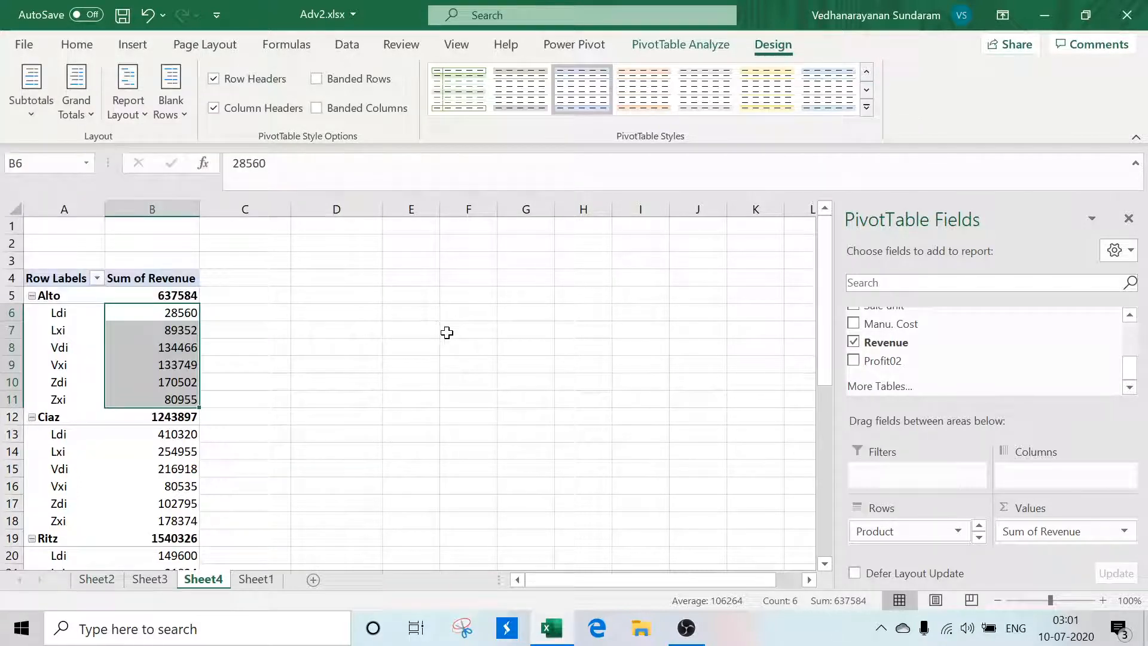
pyautogui.click(360, 347)
pyautogui.click(153, 297)
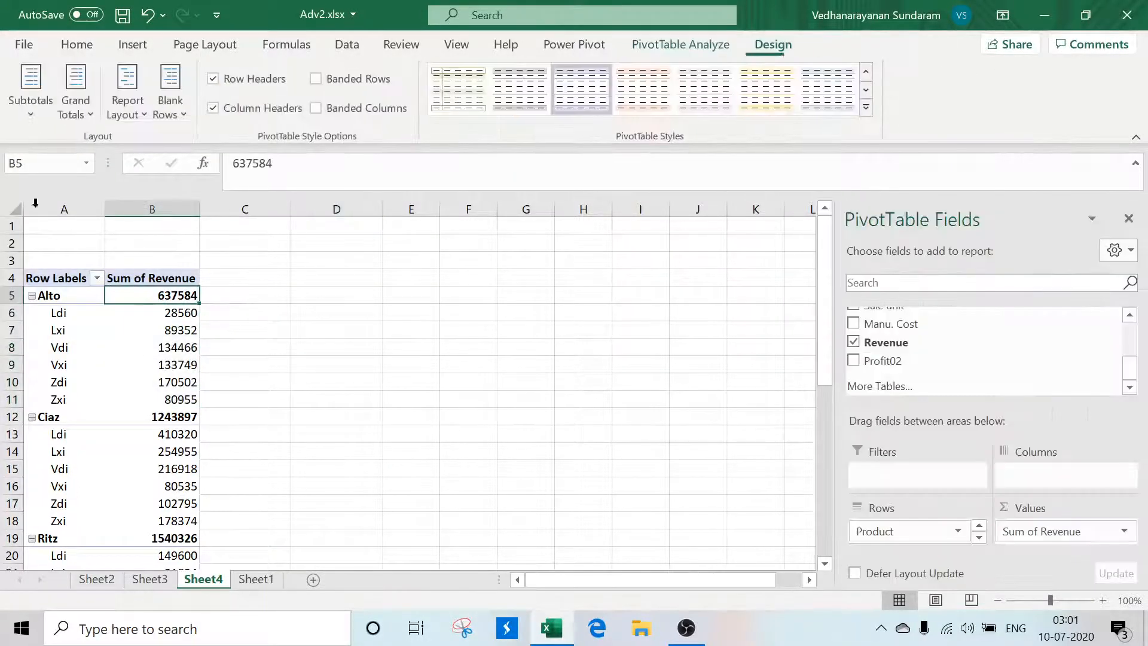
# Step: Show all subtotals at the bottom of each group and check the Alto Total row below its variants
pyautogui.click(38, 100)
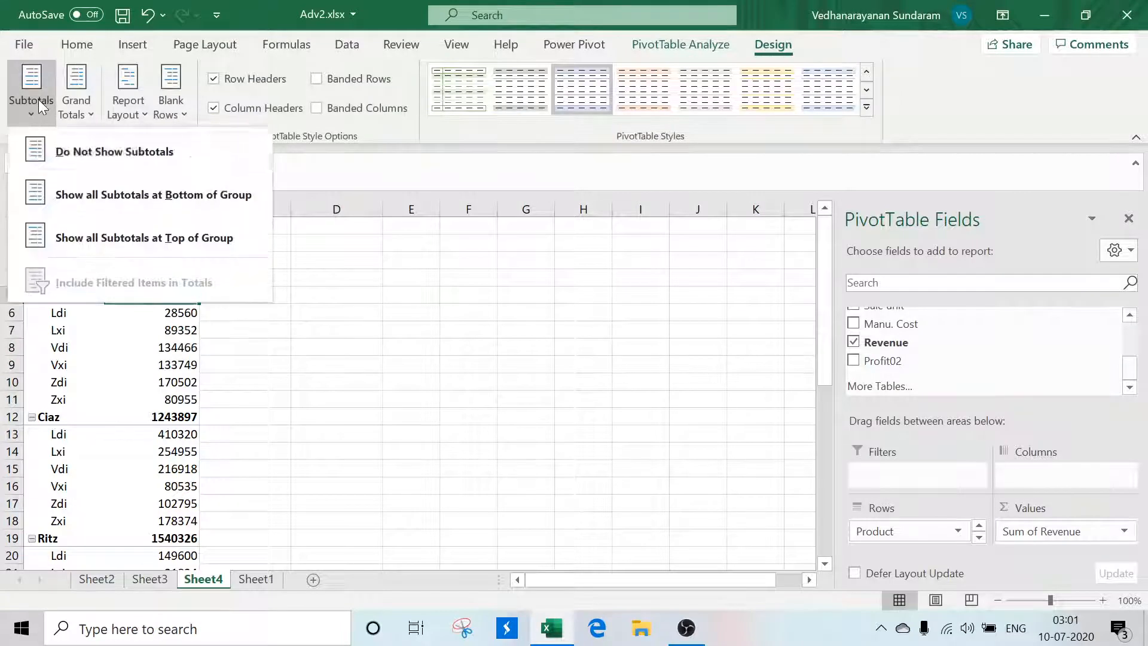
pyautogui.click(120, 190)
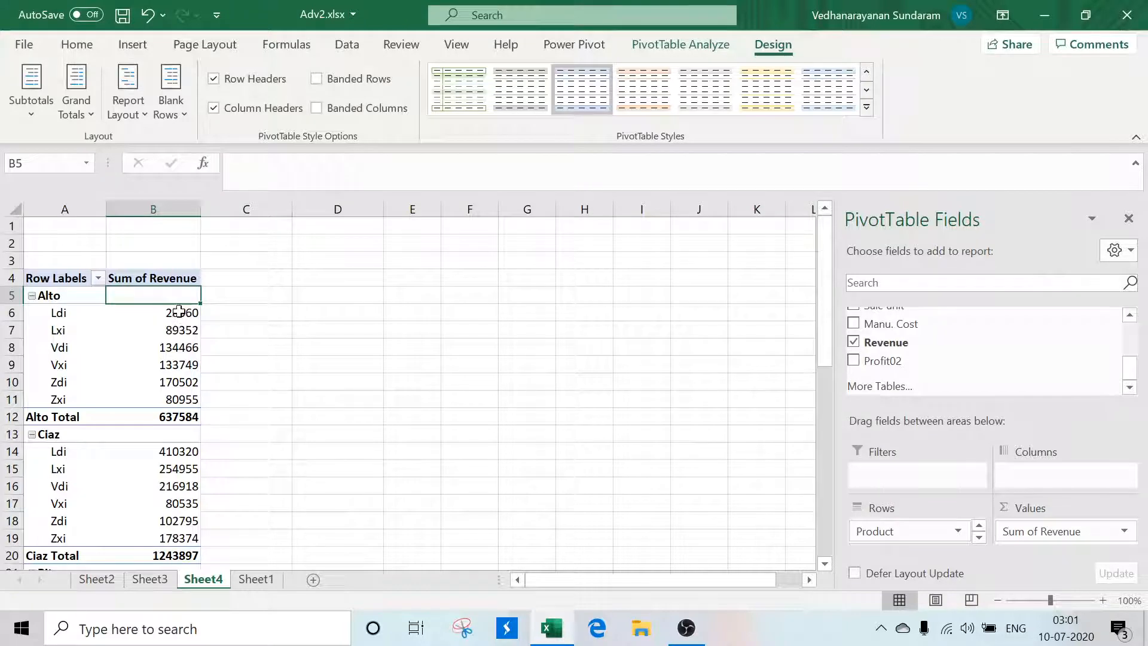
pyautogui.moveTo(178, 312); pyautogui.dragTo(187, 399)
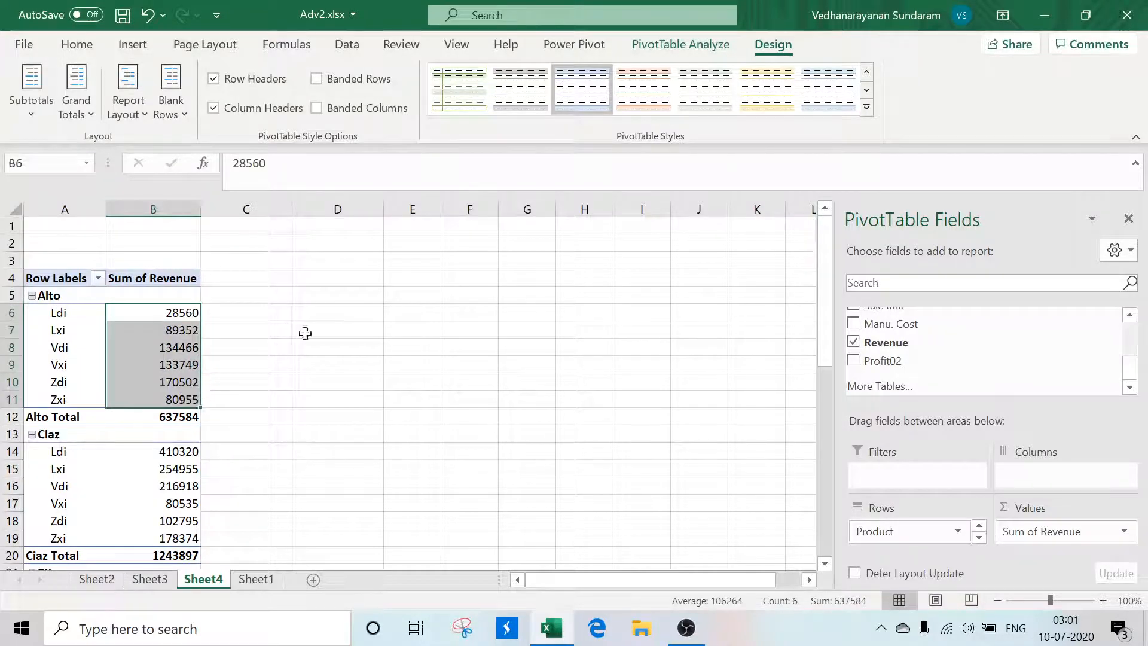
pyautogui.click(306, 315)
pyautogui.click(64, 418)
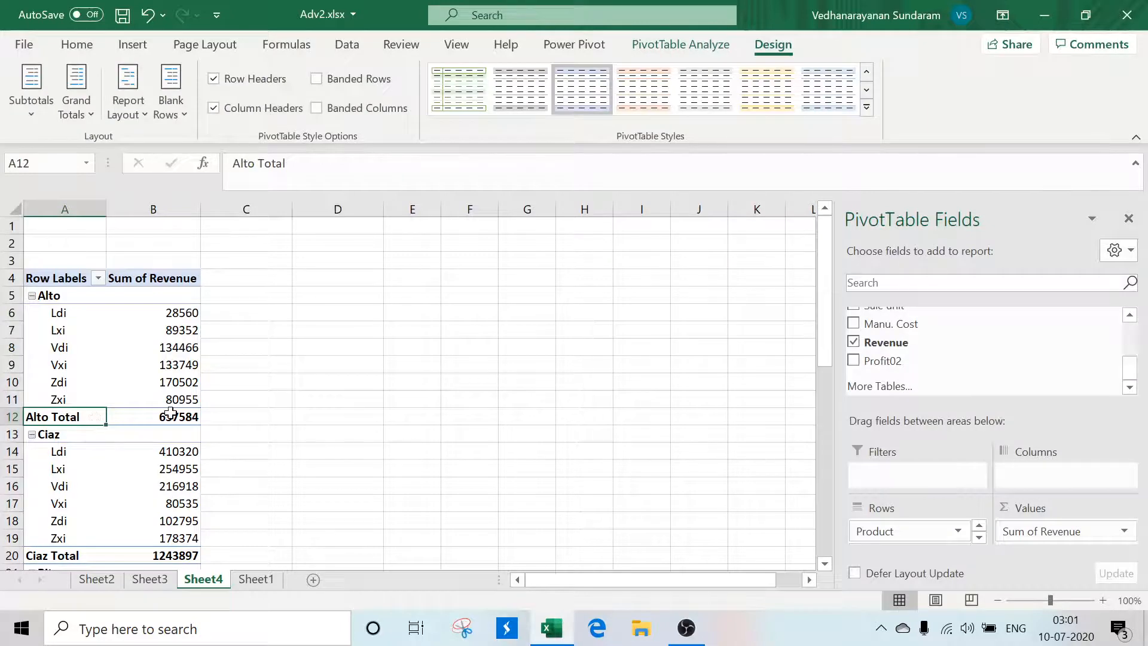
# Step: Switch the subtotals from the bottom back to the top of each product group
pyautogui.click(27, 108)
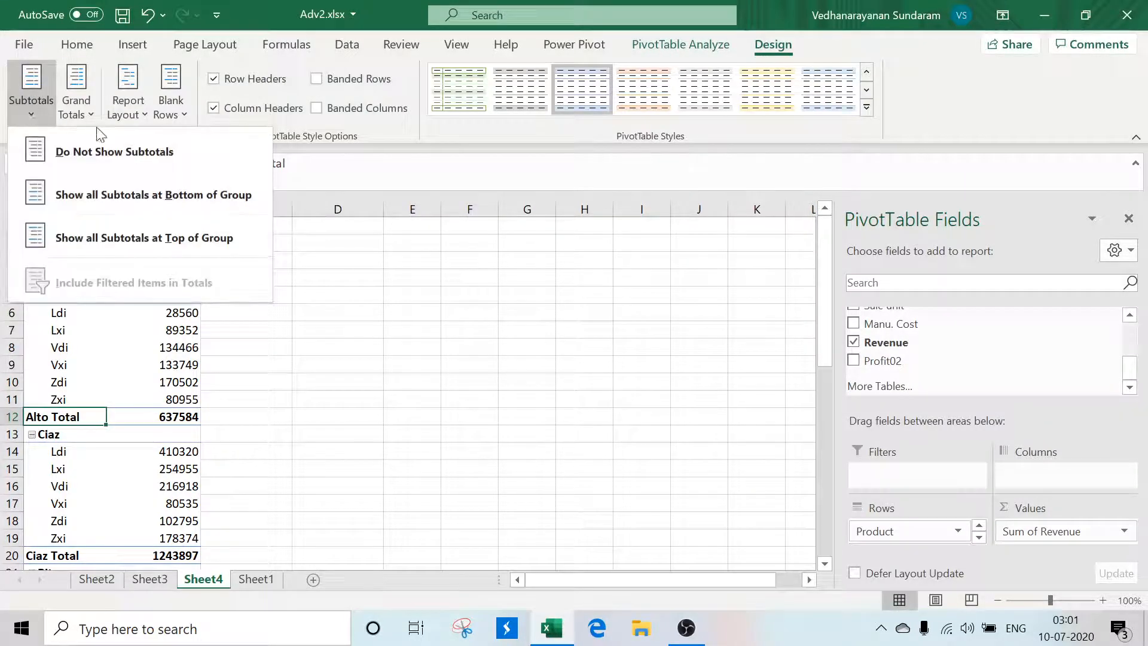
pyautogui.click(138, 203)
pyautogui.click(18, 113)
pyautogui.click(147, 236)
pyautogui.click(438, 333)
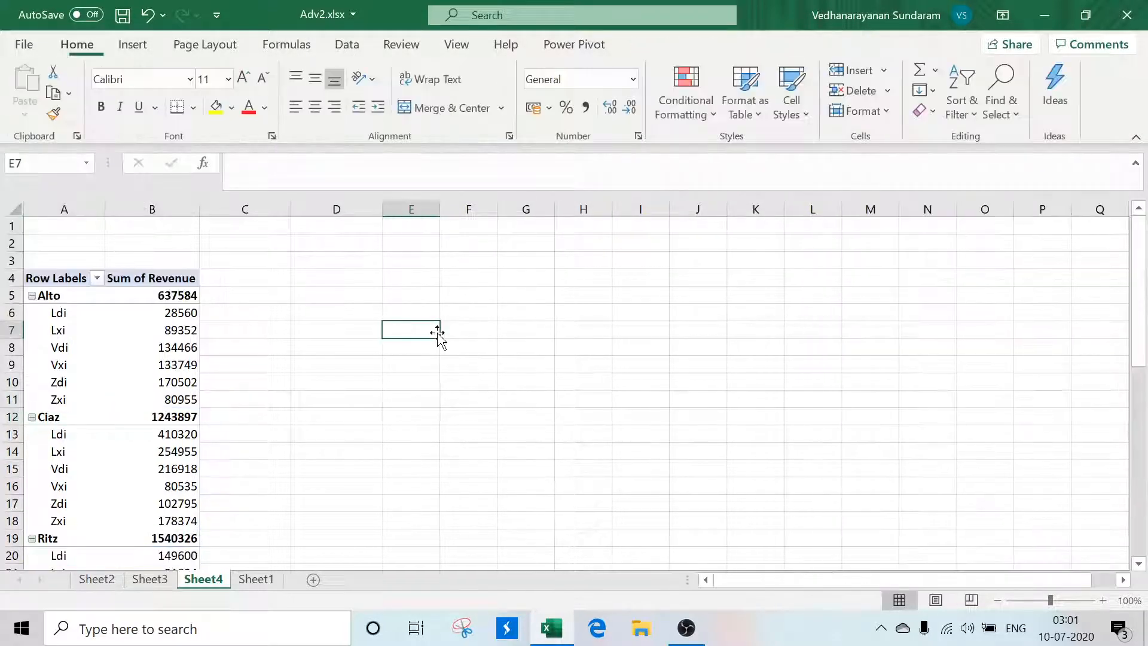
# Step: Turn grand totals on for rows and columns, and switch them to rows only
pyautogui.click(141, 319)
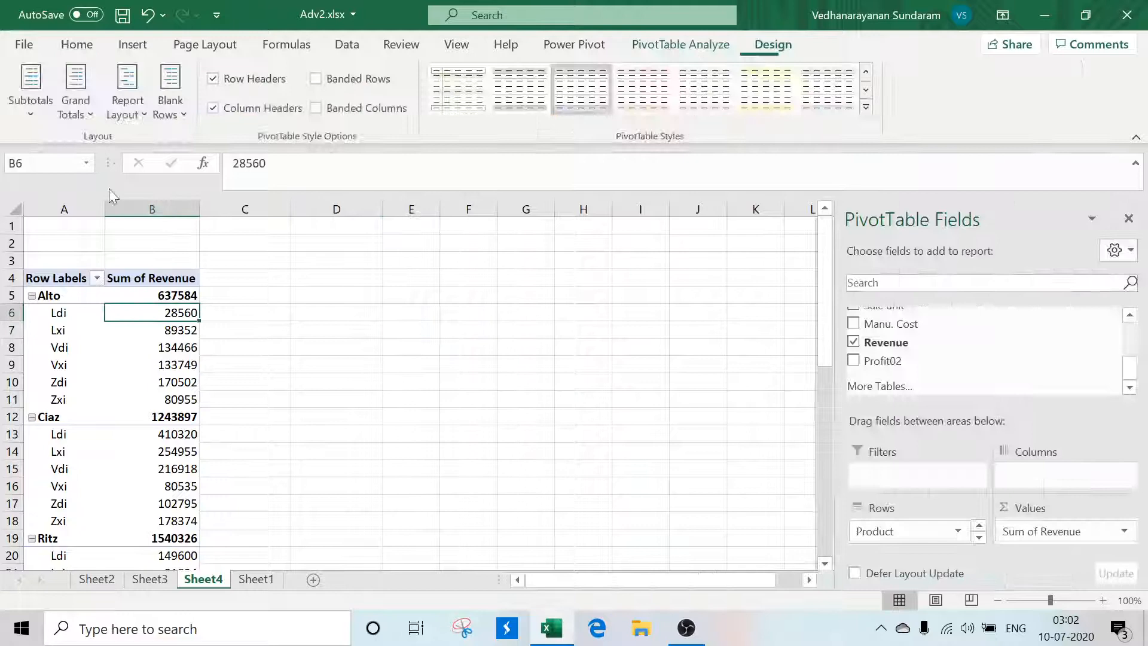
pyautogui.click(91, 114)
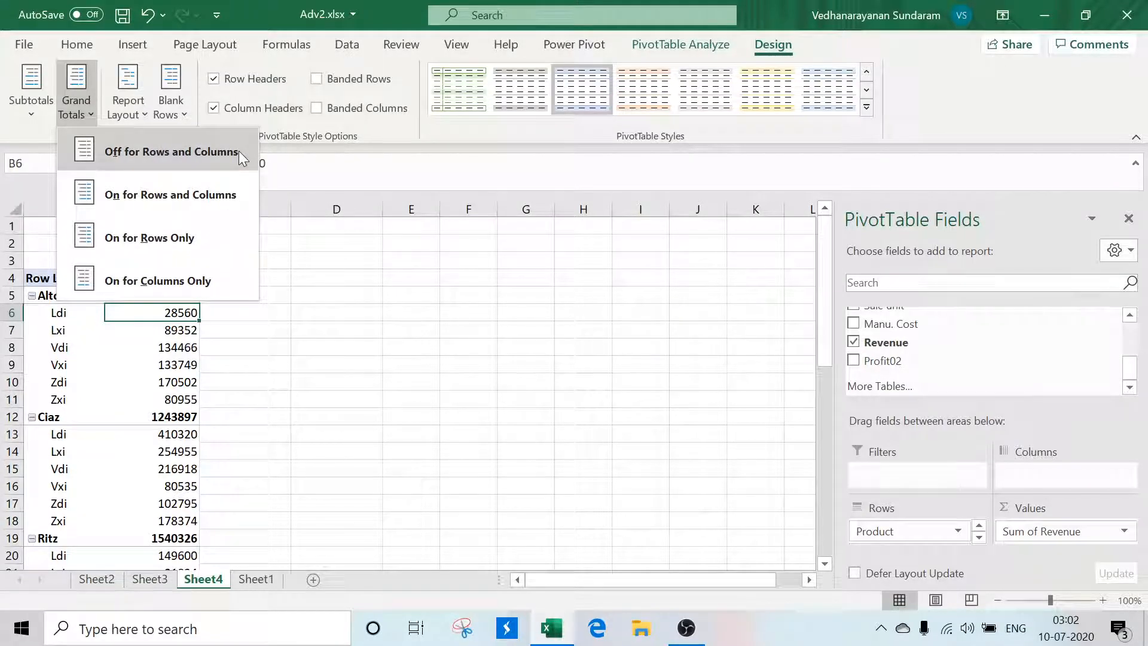
pyautogui.click(206, 196)
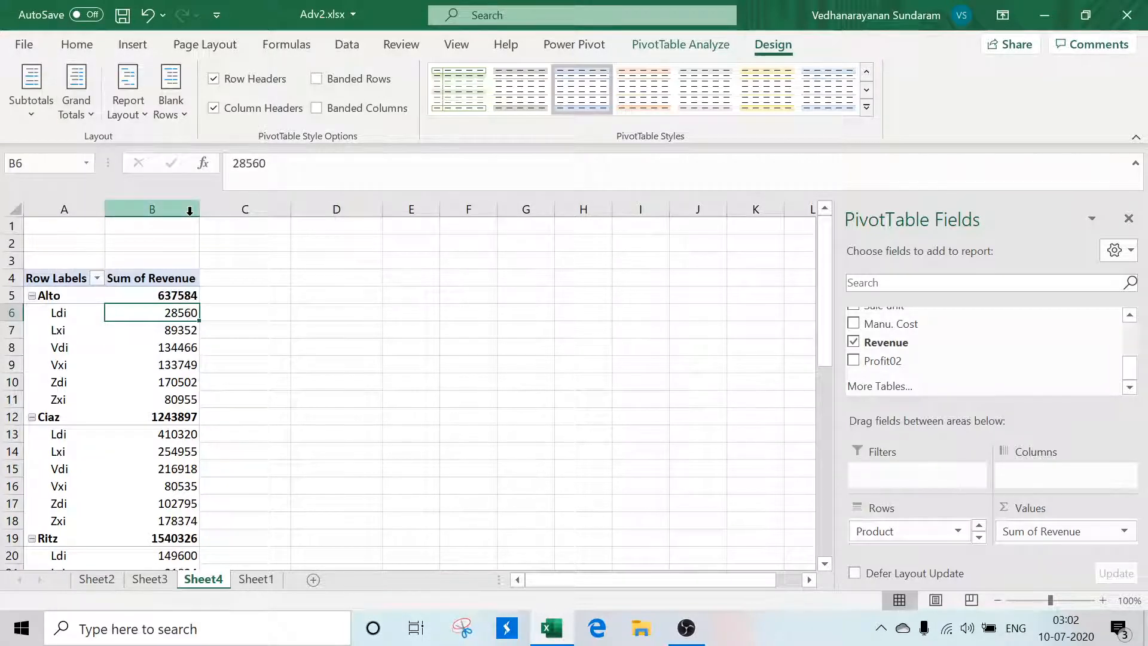
pyautogui.click(83, 116)
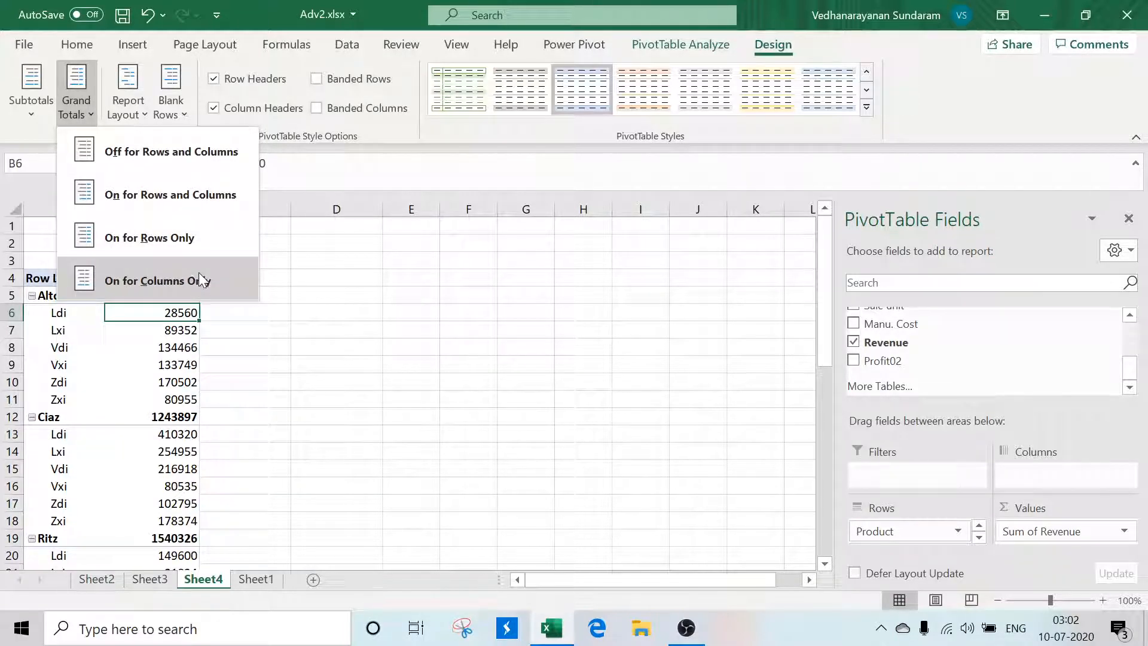
pyautogui.click(195, 232)
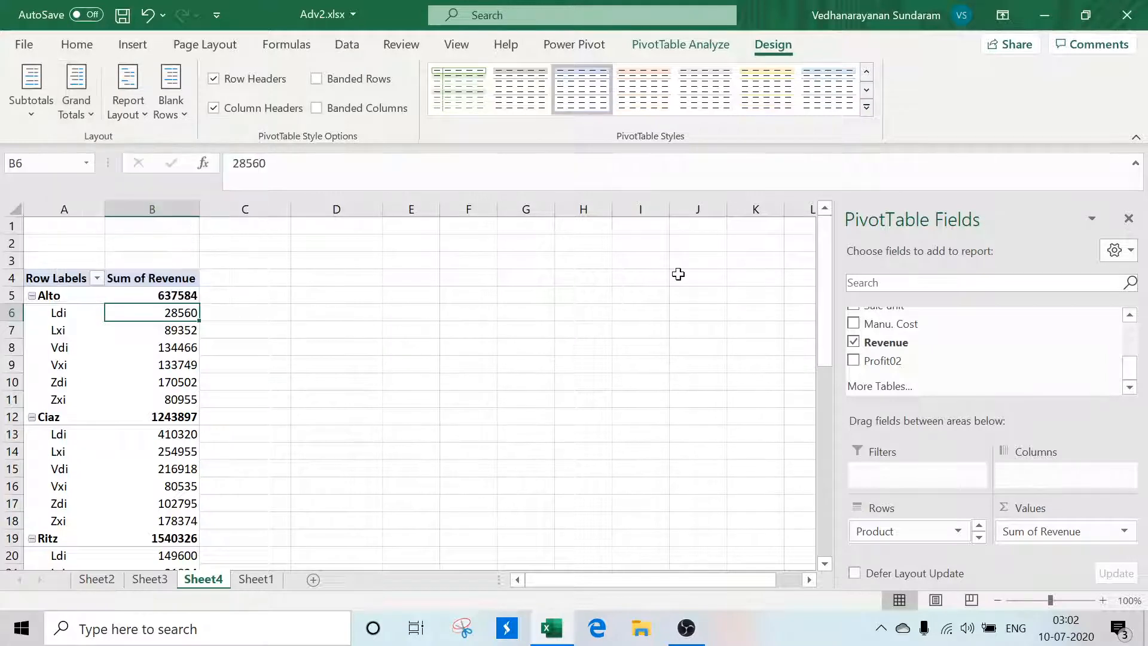
pyautogui.moveTo(826, 270); pyautogui.dragTo(856, 266)
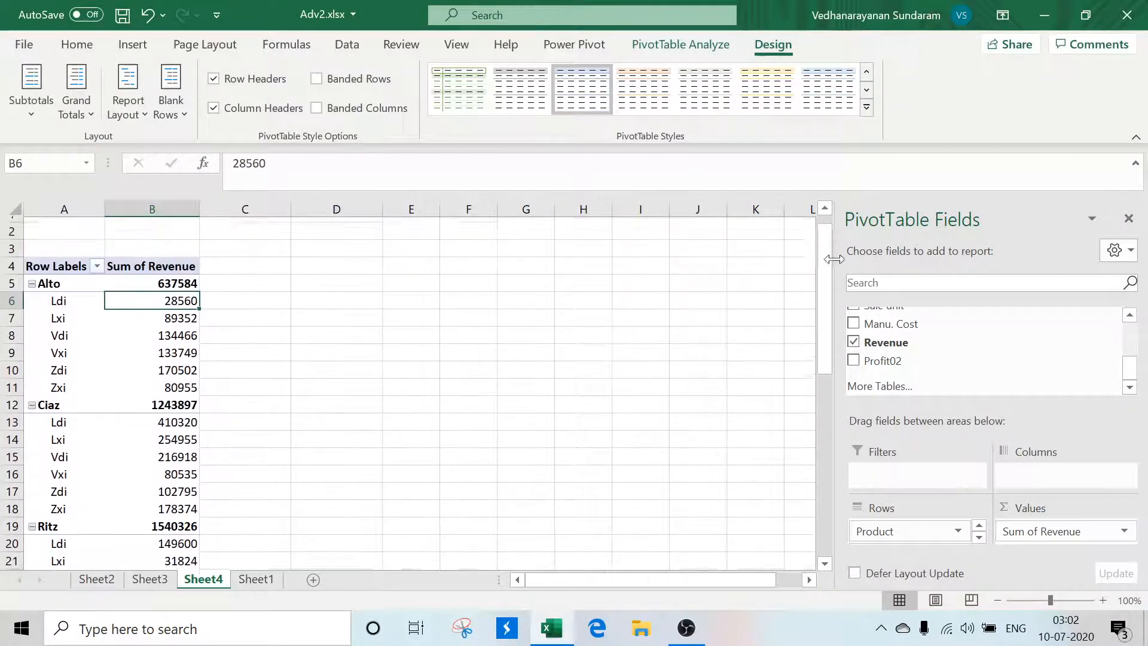
# Step: Turn the PivotTable's grand totals on for columns only
pyautogui.click(88, 109)
pyautogui.click(178, 267)
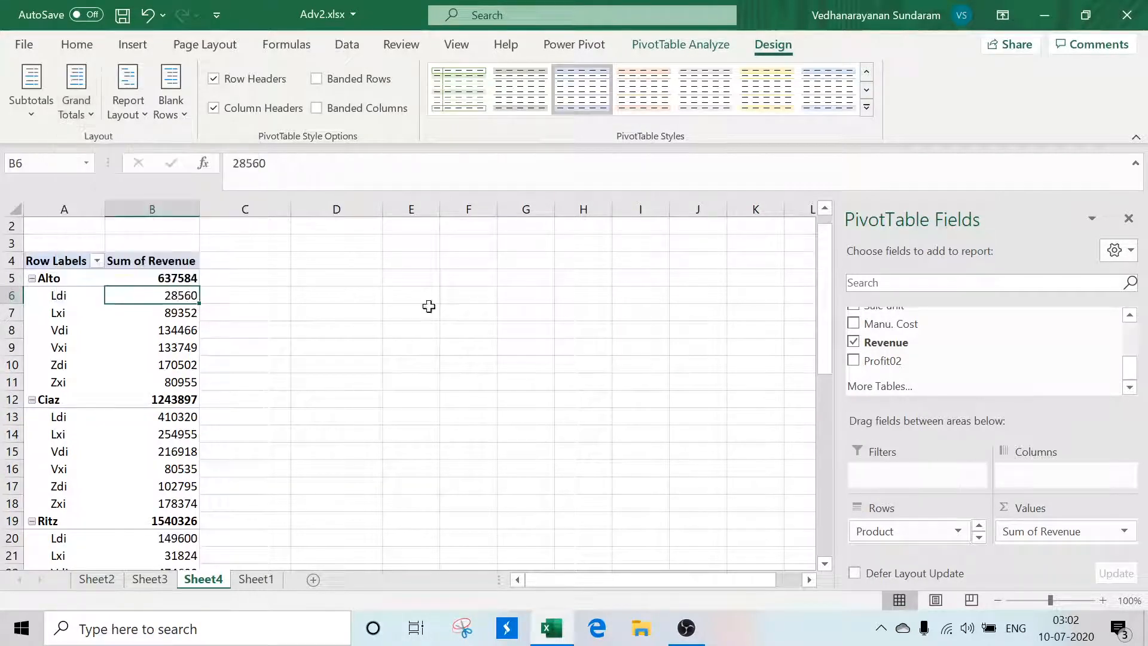
pyautogui.moveTo(823, 282); pyautogui.dragTo(861, 251)
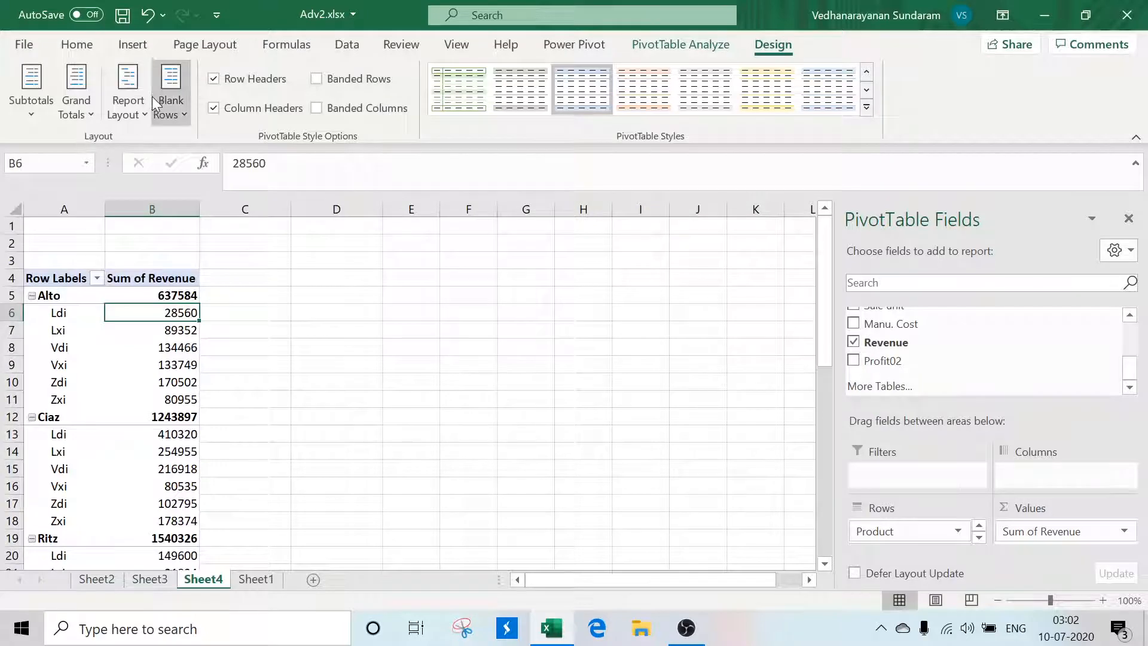
# Step: Show the PivotTable report in Compact Form and examine how the variants are listed under each product
pyautogui.click(143, 115)
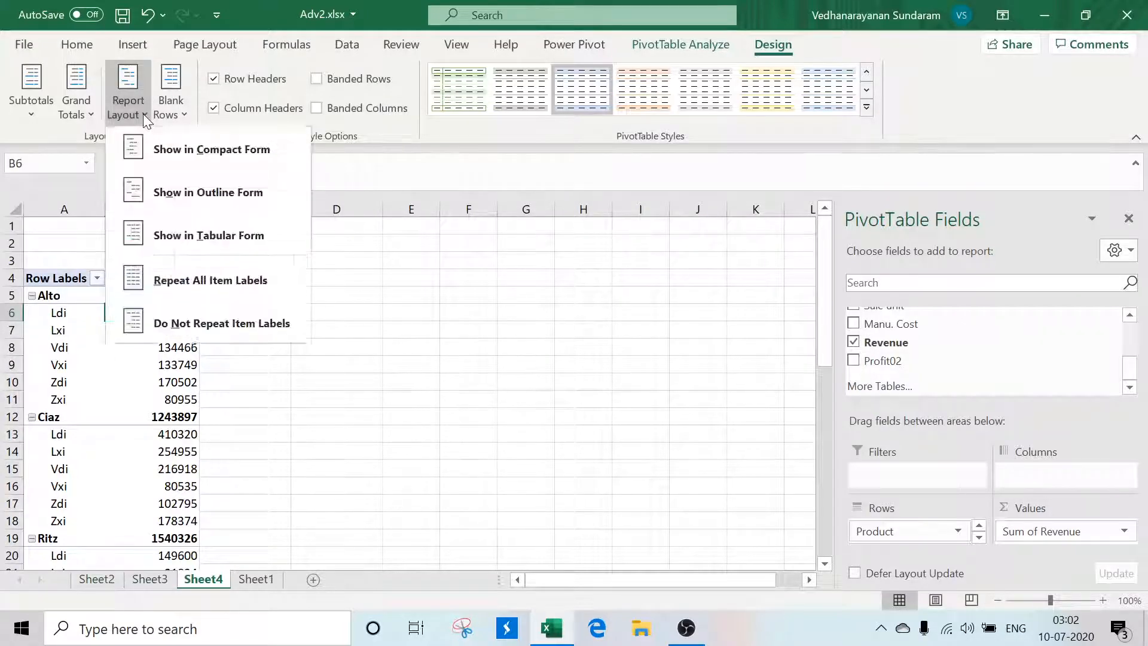
pyautogui.click(214, 149)
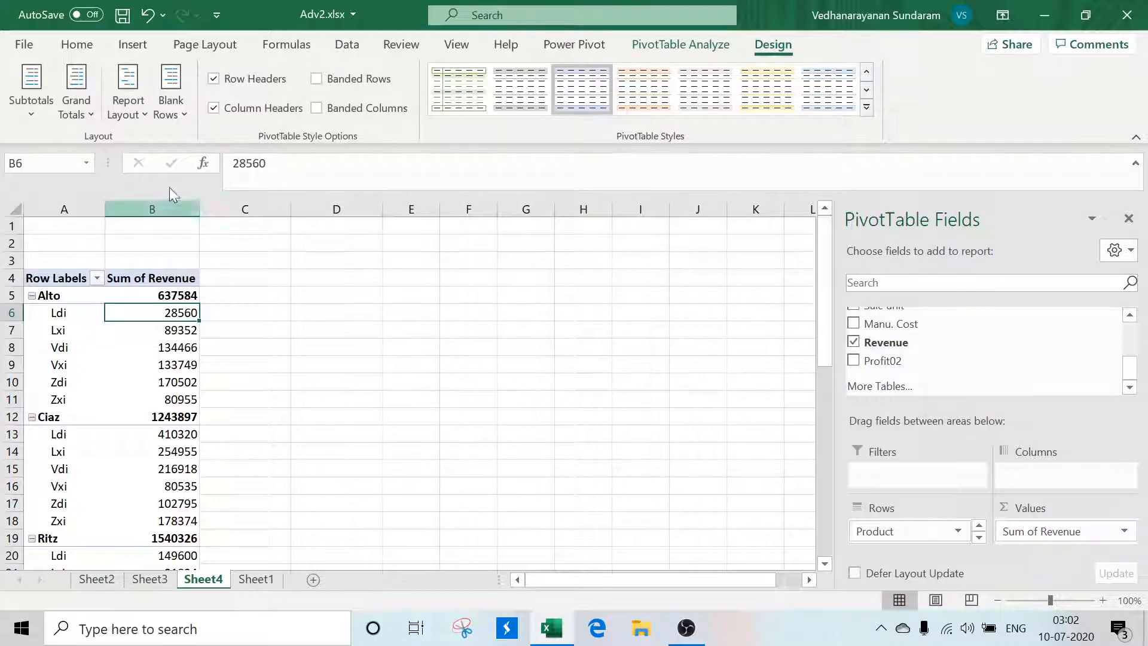
pyautogui.click(131, 117)
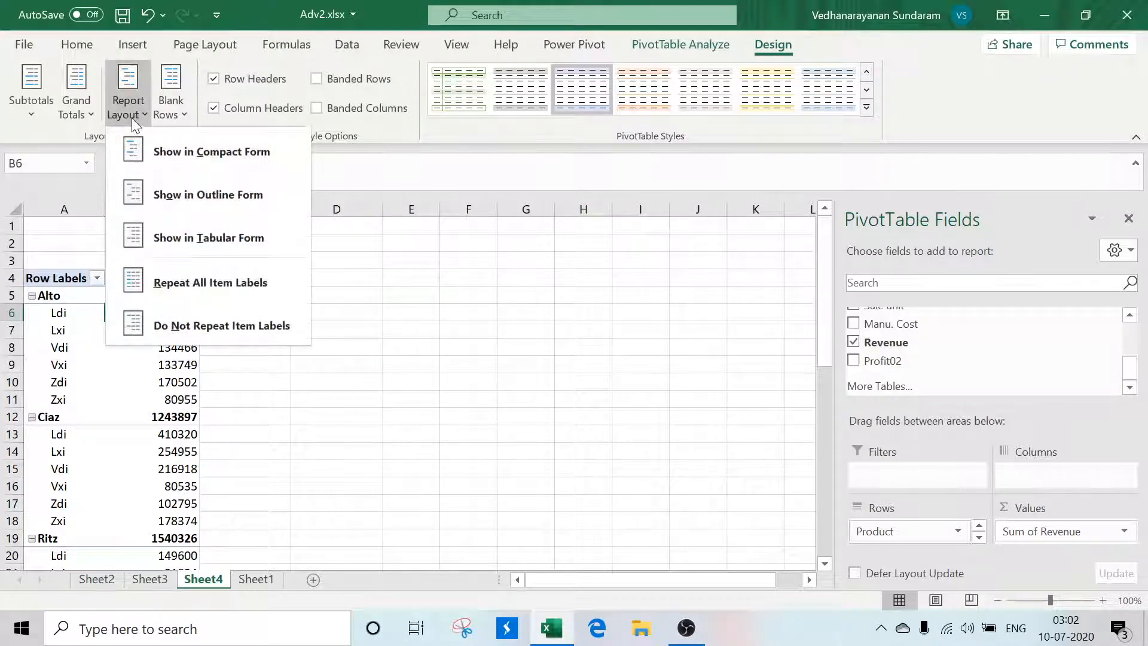
pyautogui.click(205, 192)
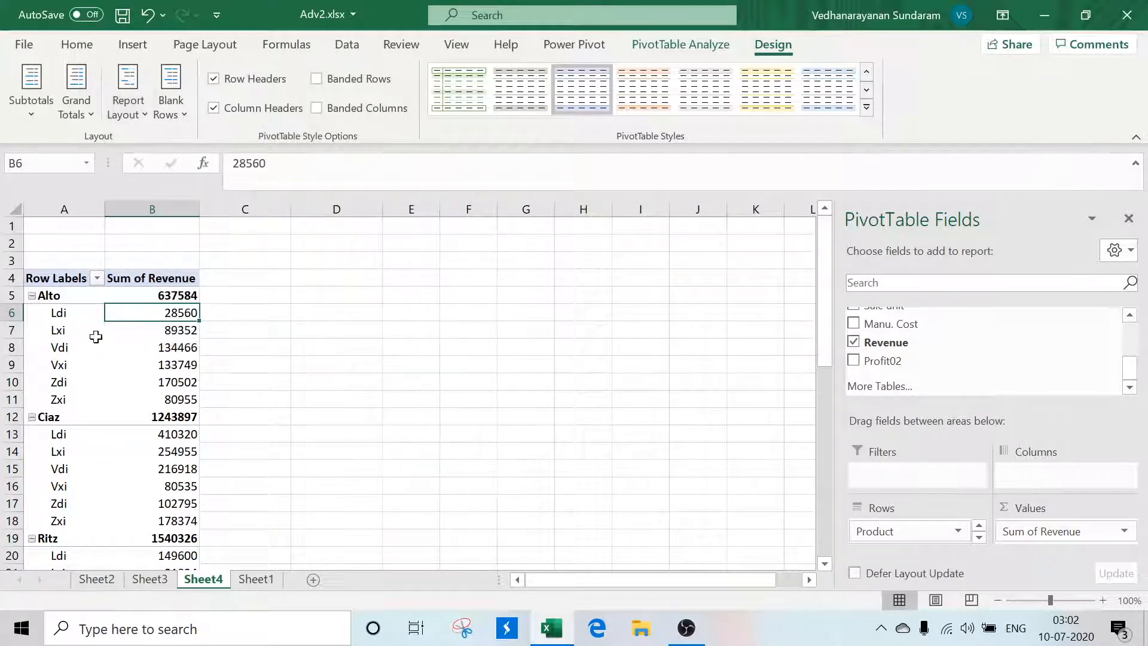
pyautogui.moveTo(72, 314); pyautogui.dragTo(79, 400)
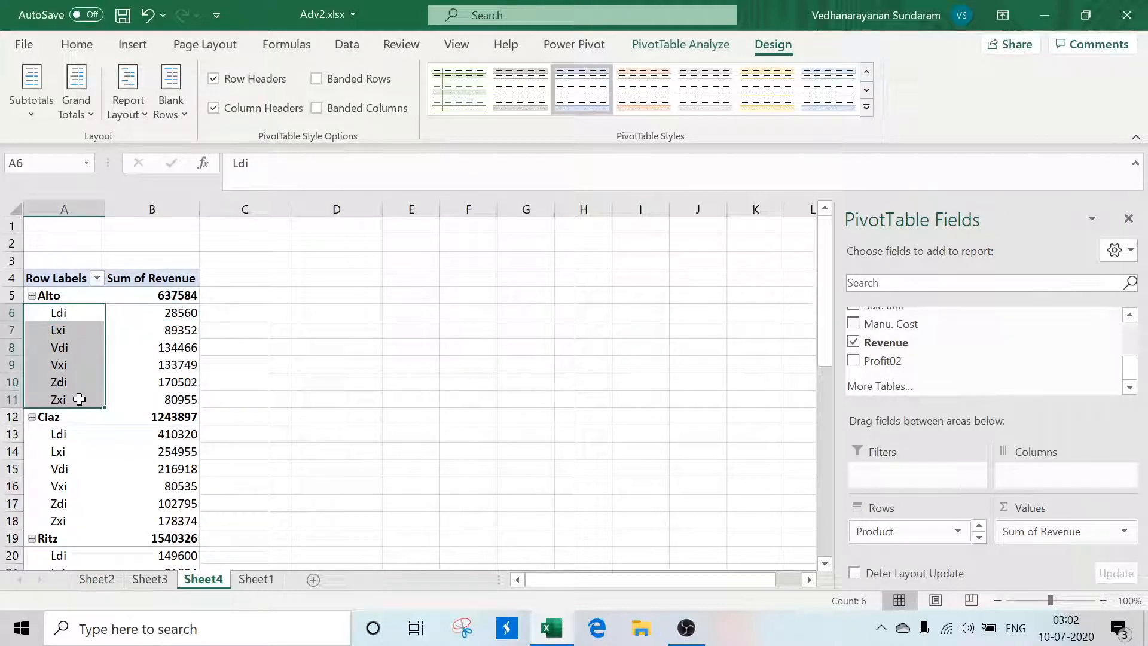
pyautogui.click(515, 330)
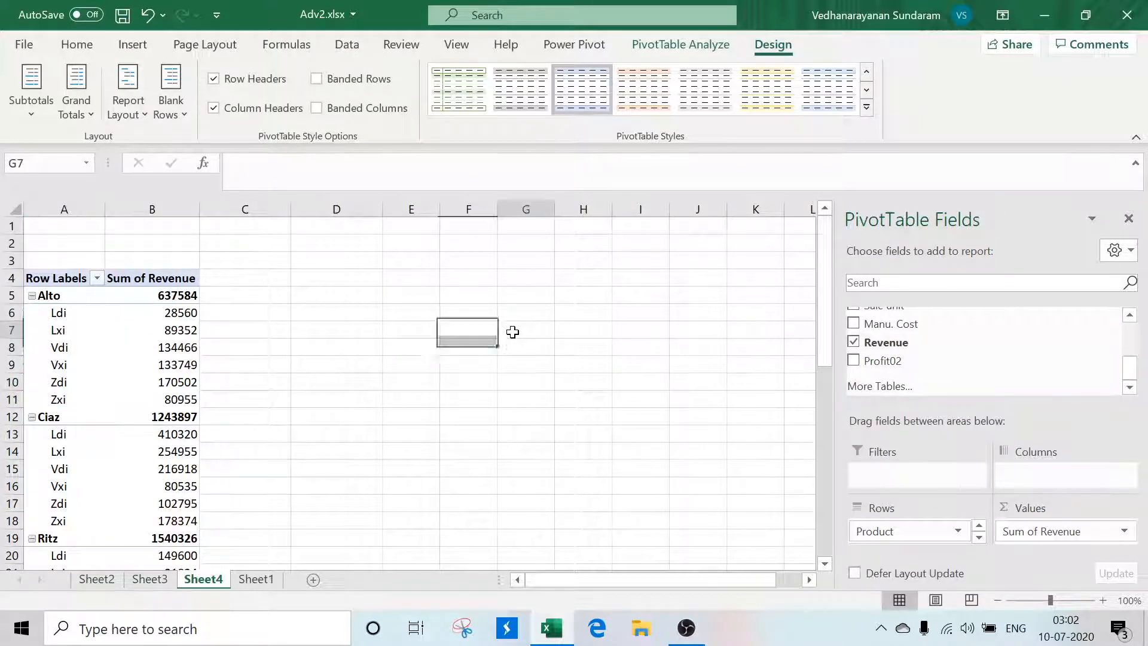
pyautogui.moveTo(45, 278); pyautogui.dragTo(174, 521)
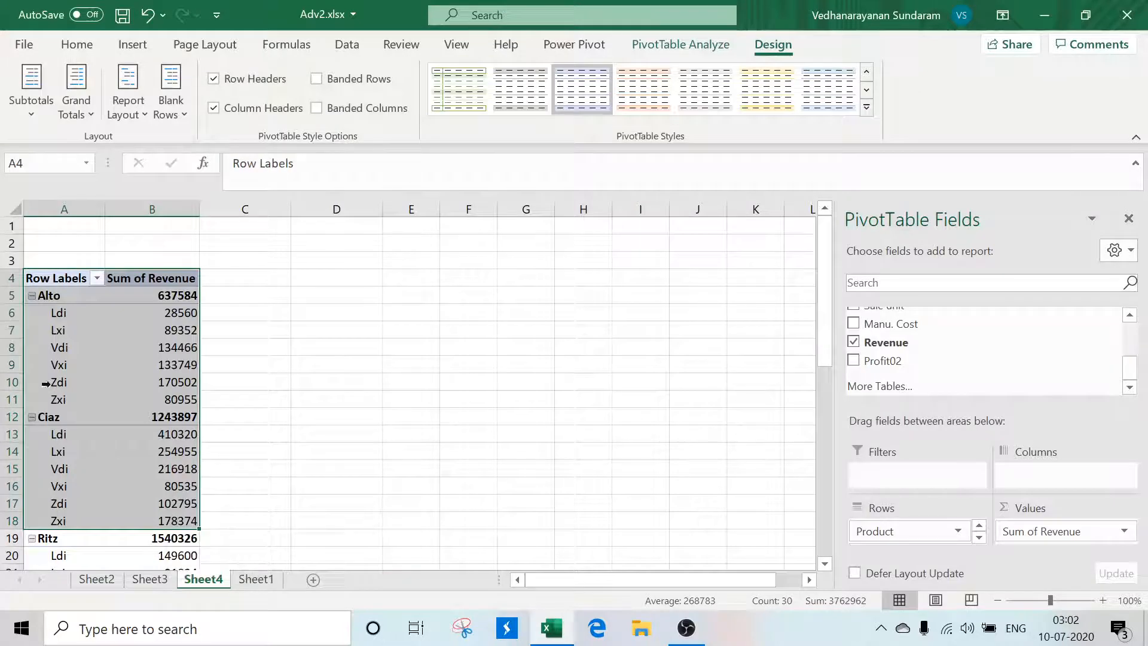
pyautogui.click(79, 313)
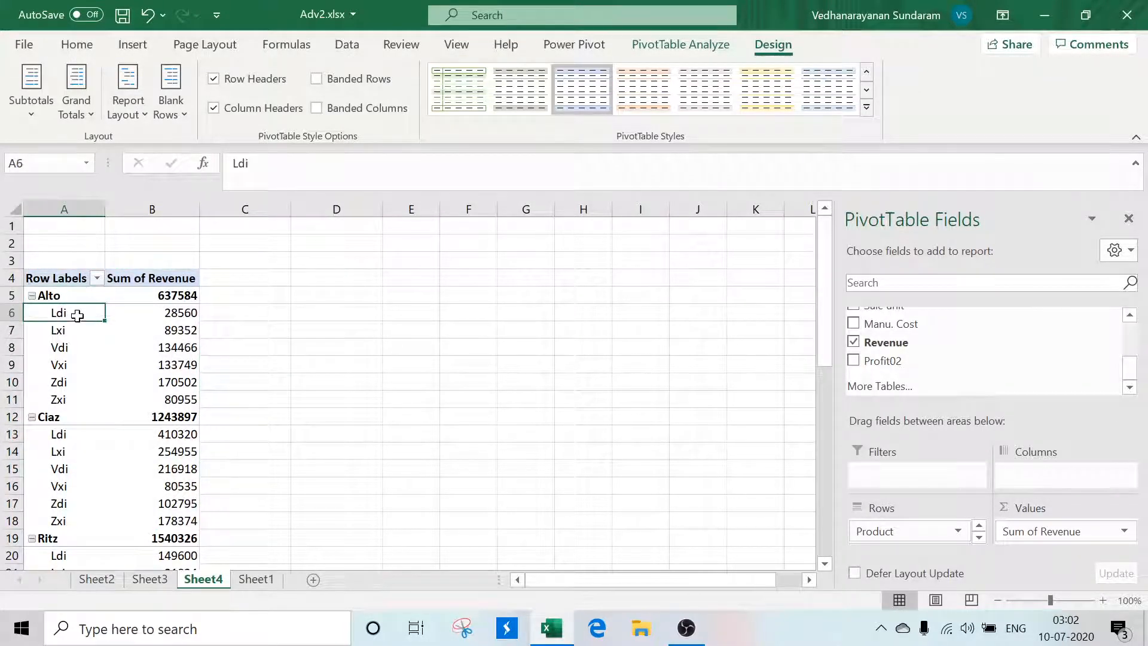
# Step: Show the PivotTable report in Outline Form and examine where the Alto variants are listed
pyautogui.click(88, 351)
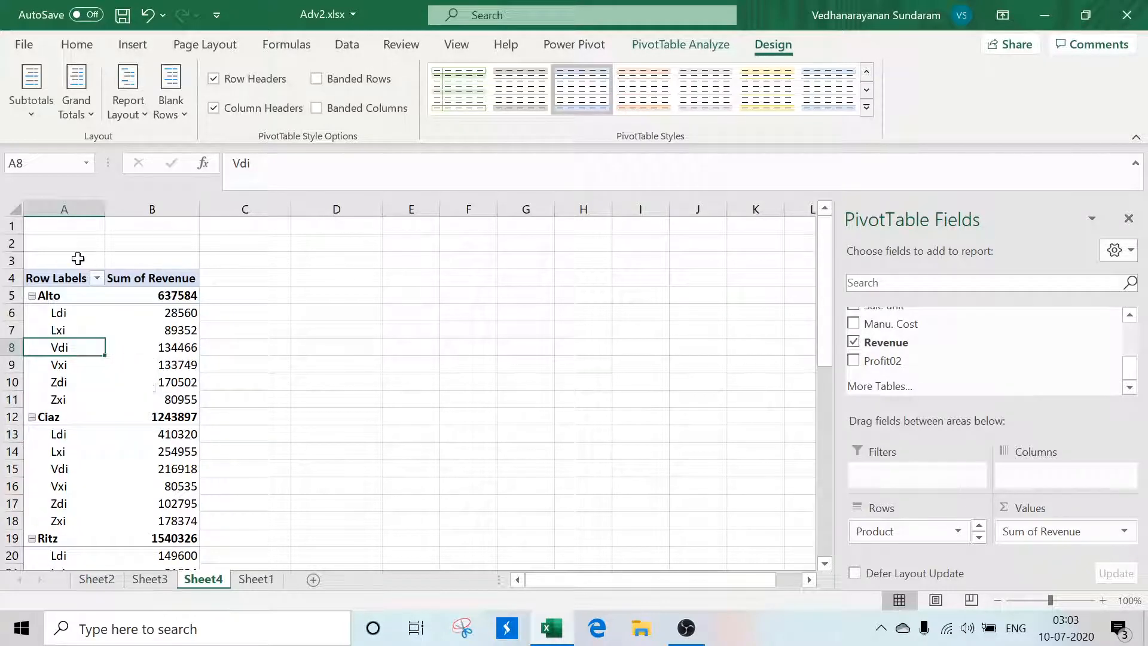
pyautogui.click(142, 120)
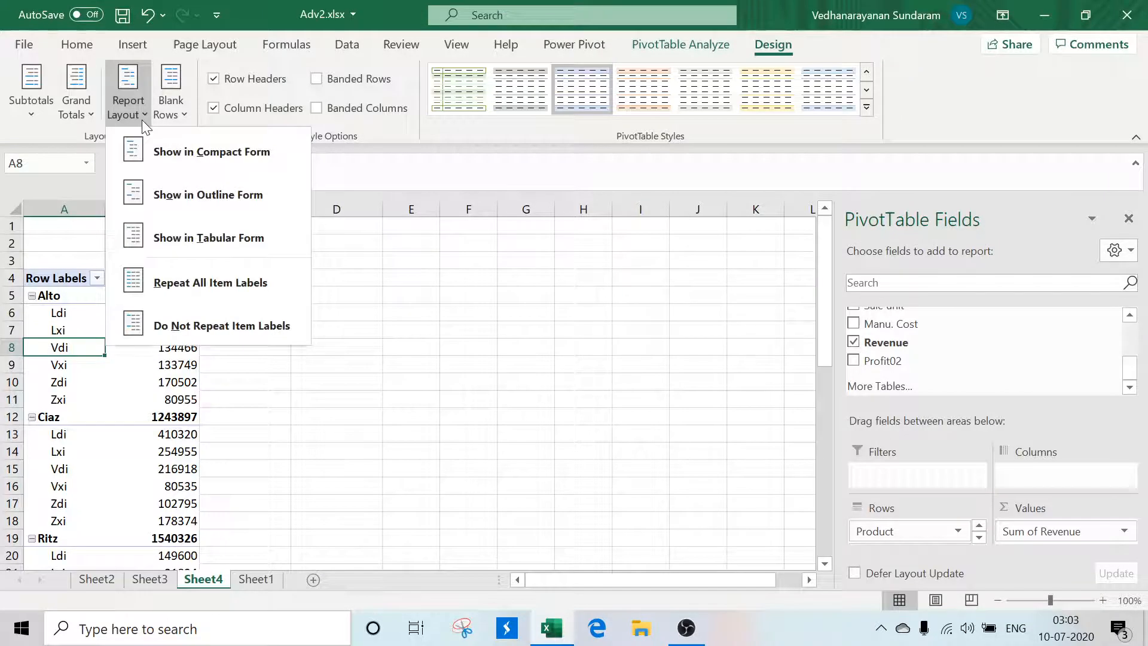
pyautogui.click(205, 196)
pyautogui.moveTo(431, 262); pyautogui.dragTo(425, 275)
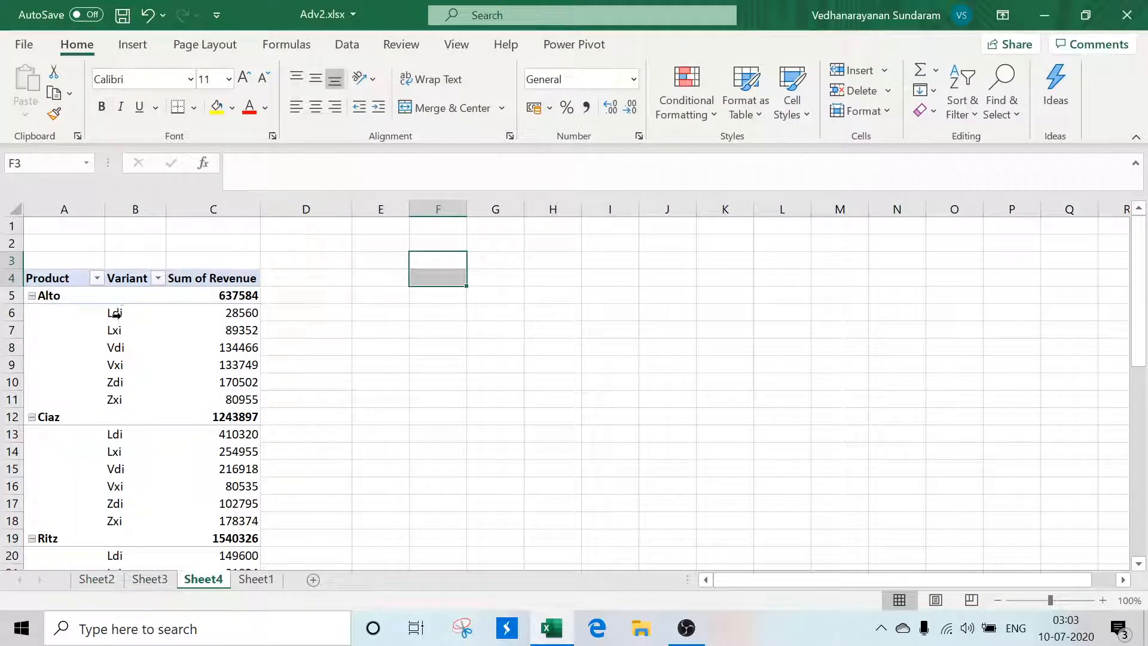
pyautogui.moveTo(116, 313); pyautogui.dragTo(116, 349)
pyautogui.click(146, 317)
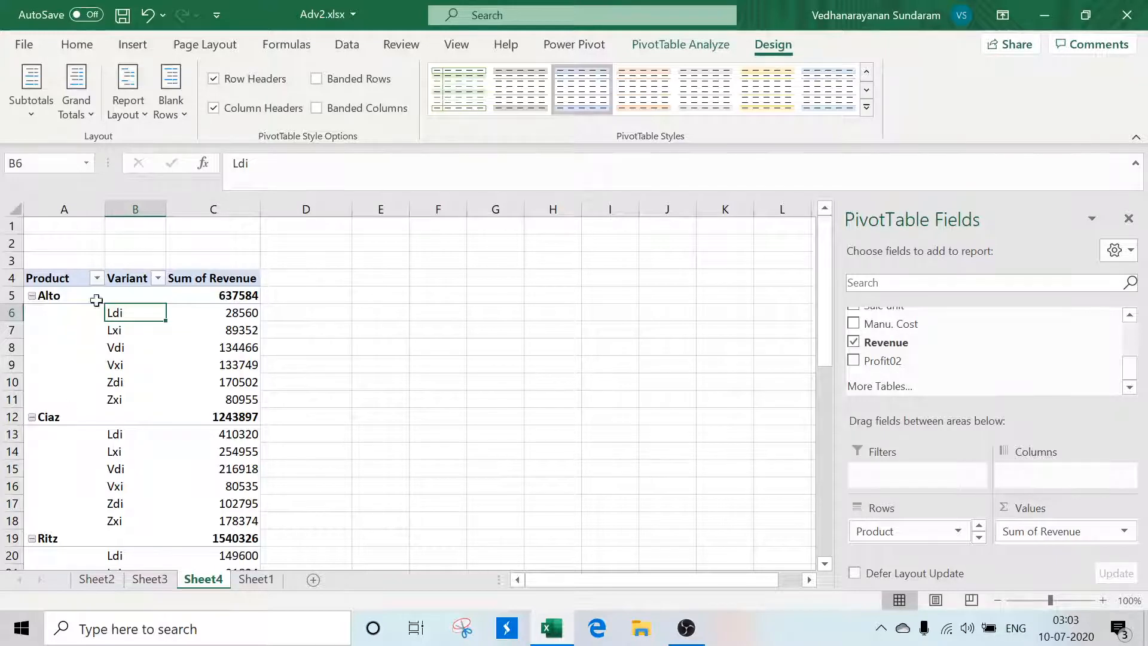
# Step: Repeat all item labels in the outline report and examine the product and variant entries for Alto
pyautogui.click(123, 107)
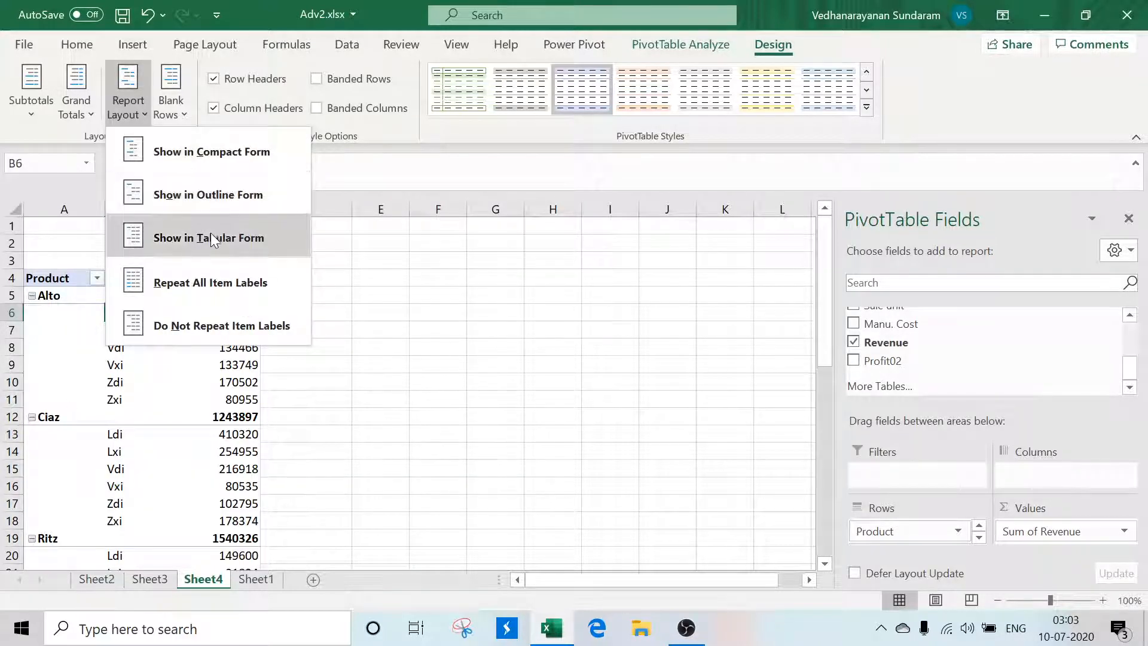
pyautogui.click(210, 283)
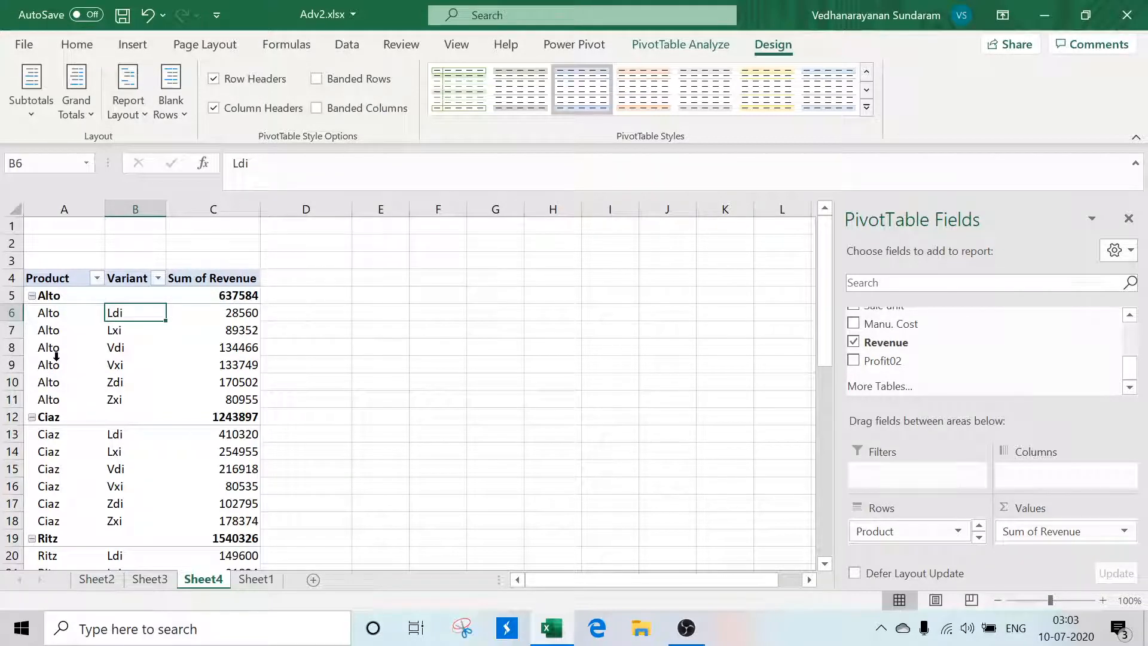
pyautogui.click(62, 313)
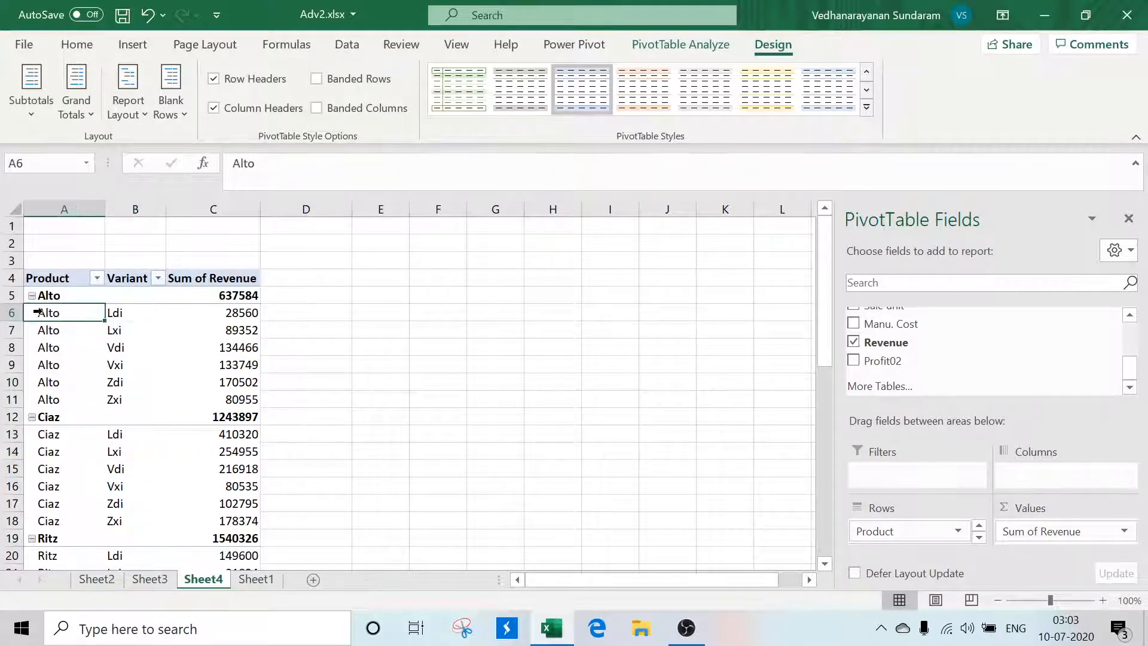
pyautogui.click(128, 313)
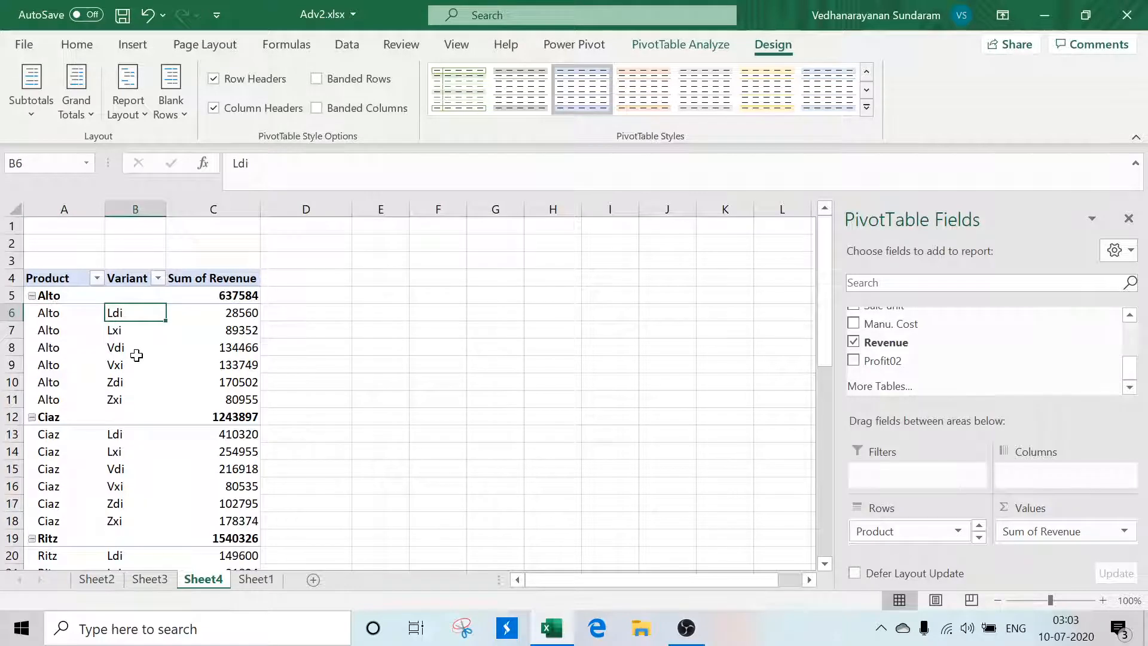
pyautogui.moveTo(136, 356); pyautogui.dragTo(237, 378)
# Step: Set the report layout to not repeat item labels
pyautogui.click(130, 113)
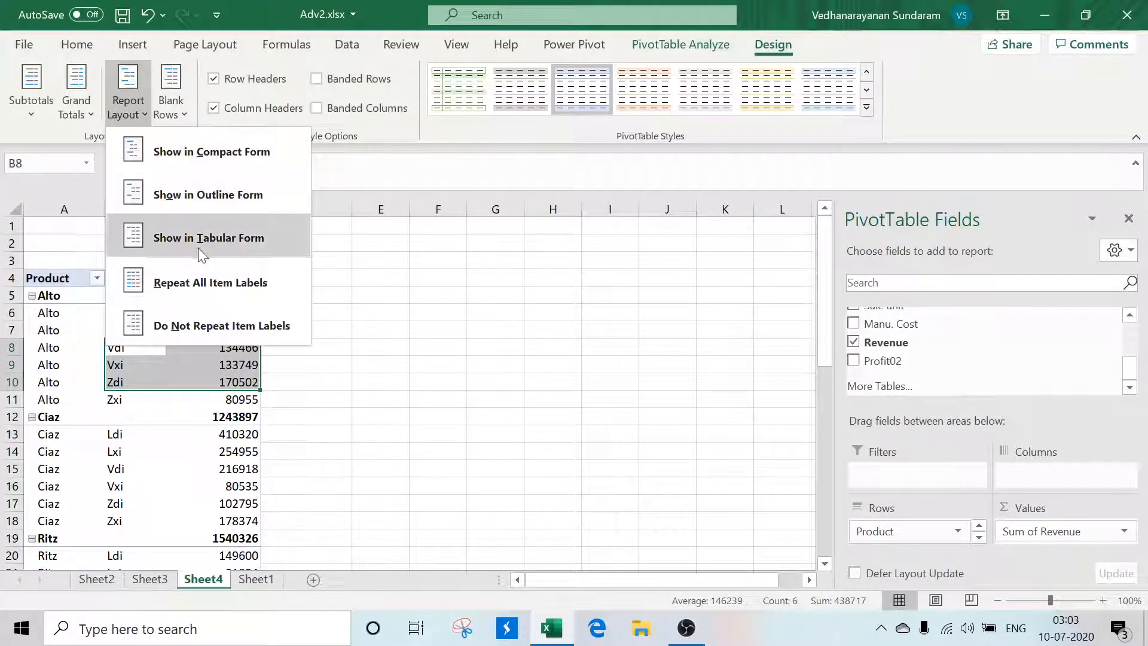
pyautogui.click(210, 321)
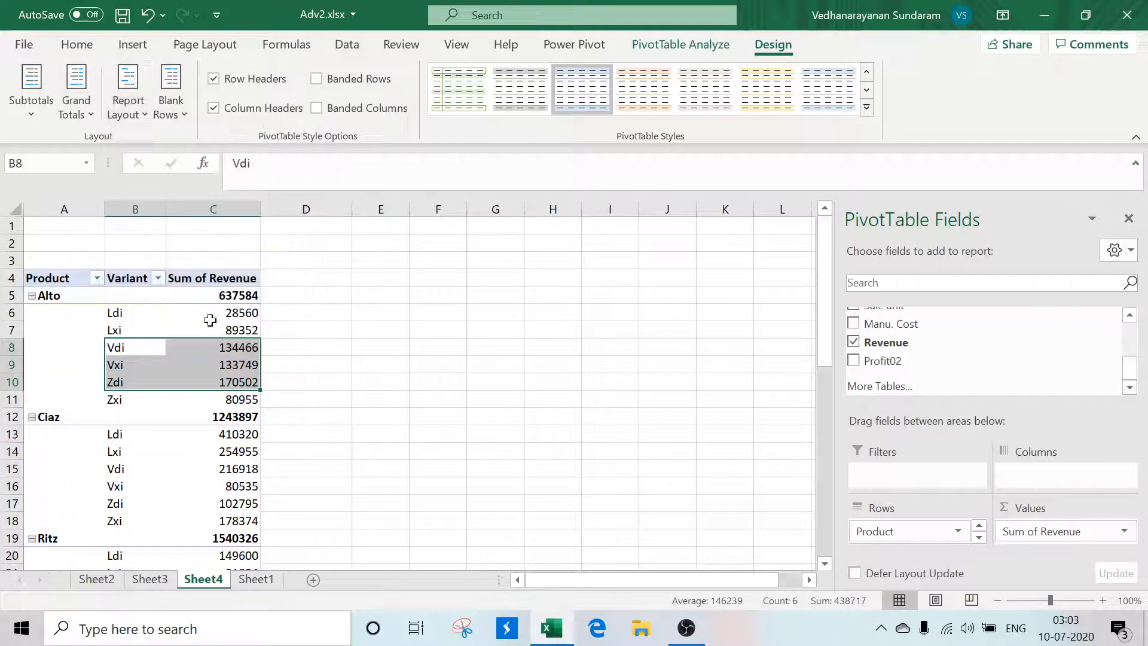
pyautogui.click(422, 312)
pyautogui.click(160, 345)
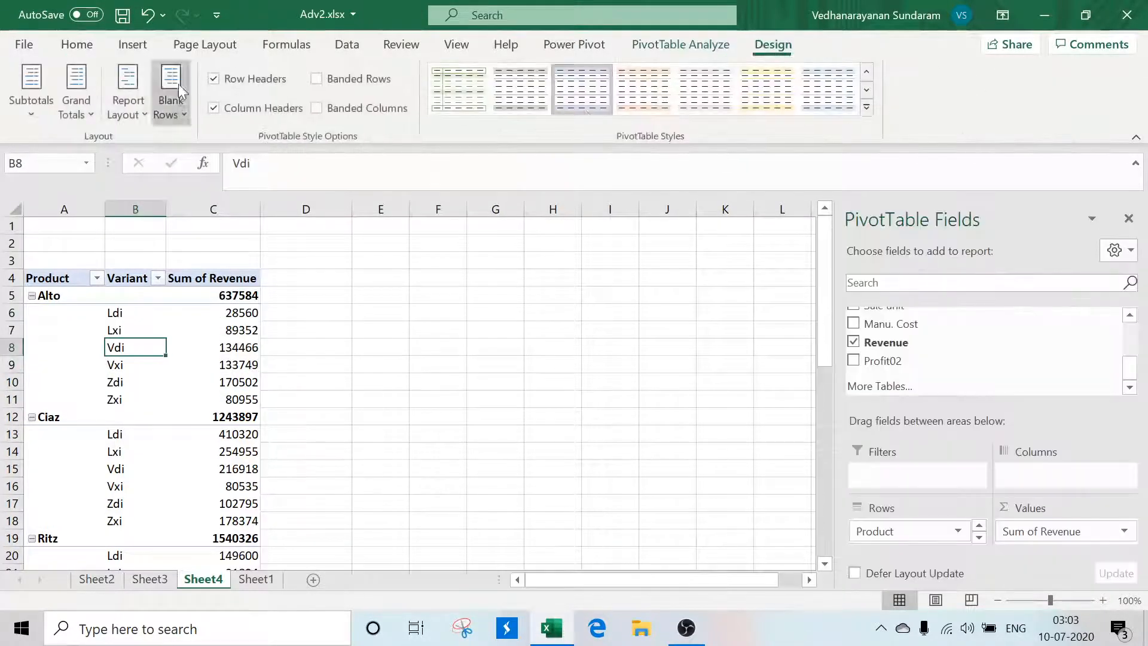
# Step: Switch the PivotTable report from Outline Form to Compact Form
pyautogui.click(128, 106)
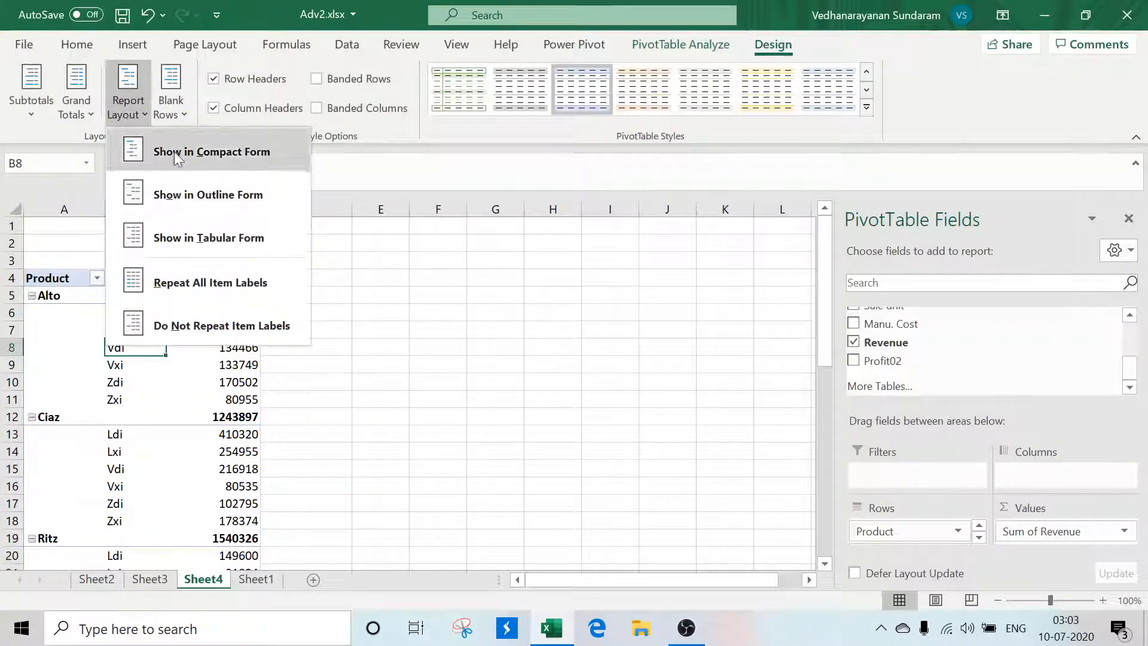
pyautogui.click(210, 150)
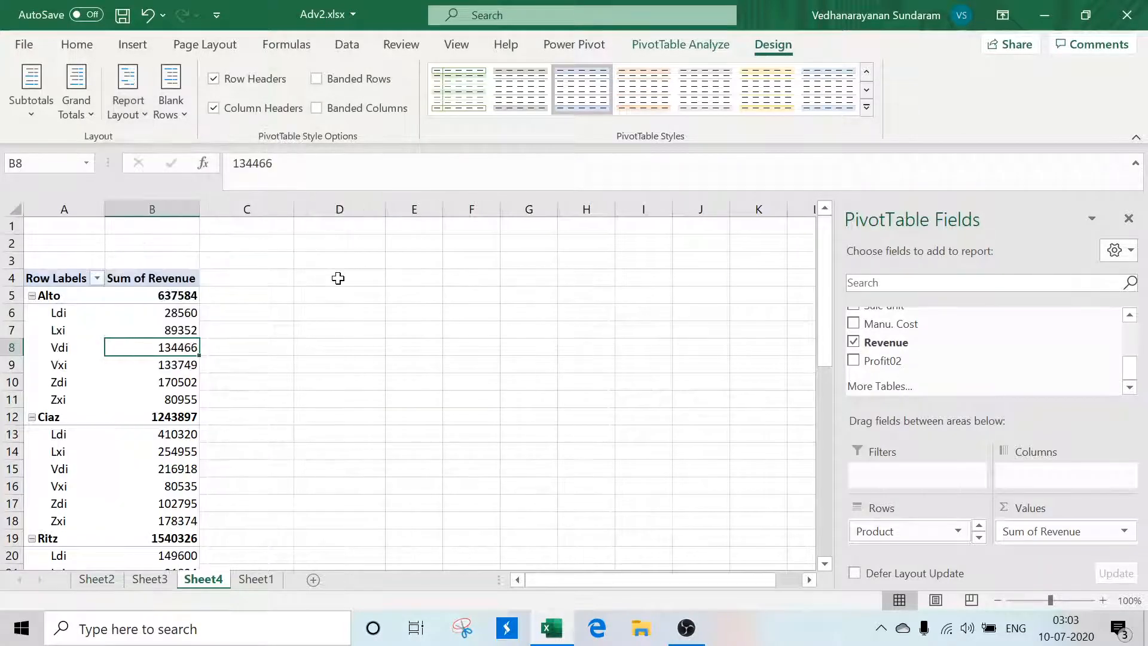
pyautogui.click(119, 109)
pyautogui.click(257, 405)
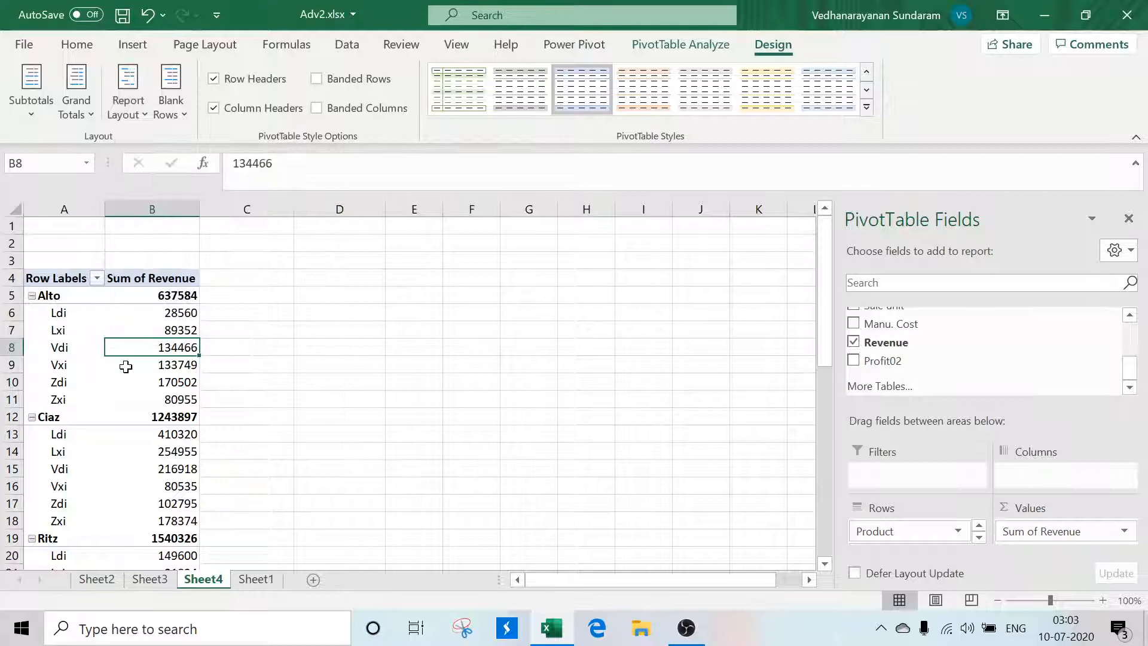
# Step: Show the PivotTable report in Tabular Form and examine the product and variant columns
pyautogui.click(73, 329)
pyautogui.moveTo(157, 348)
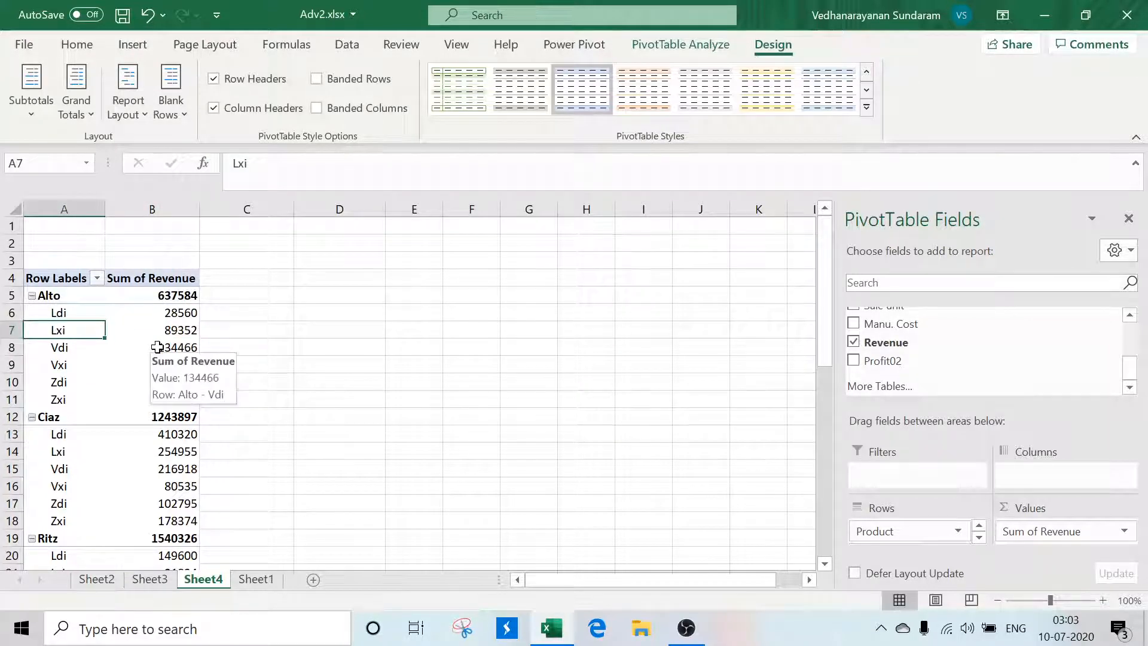
pyautogui.click(142, 115)
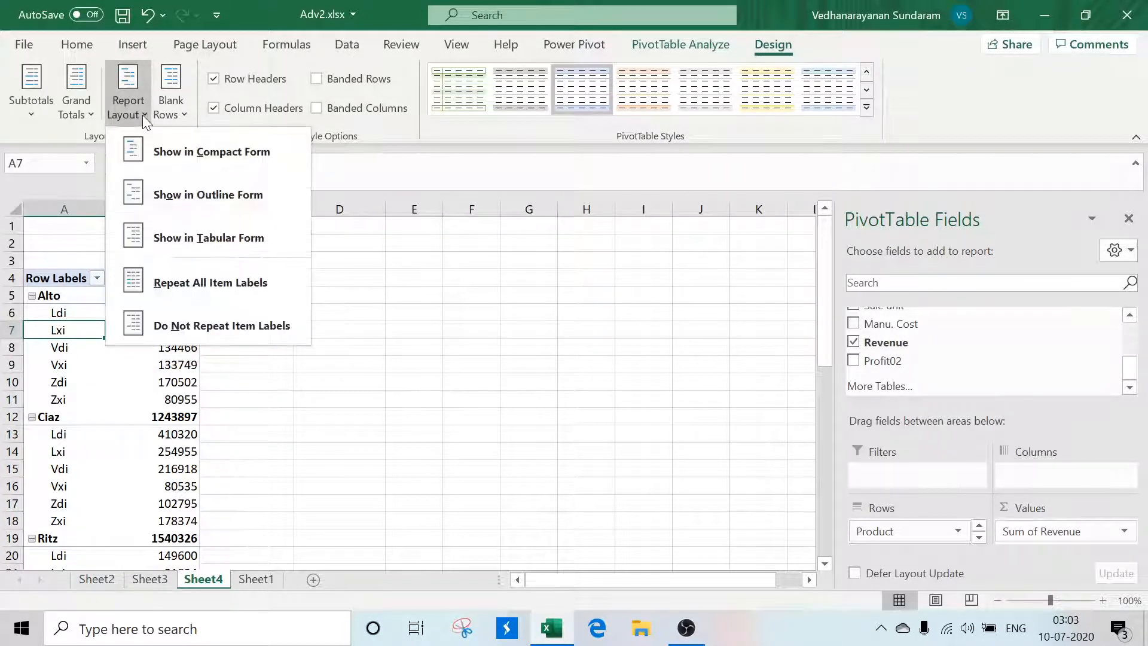
pyautogui.click(238, 236)
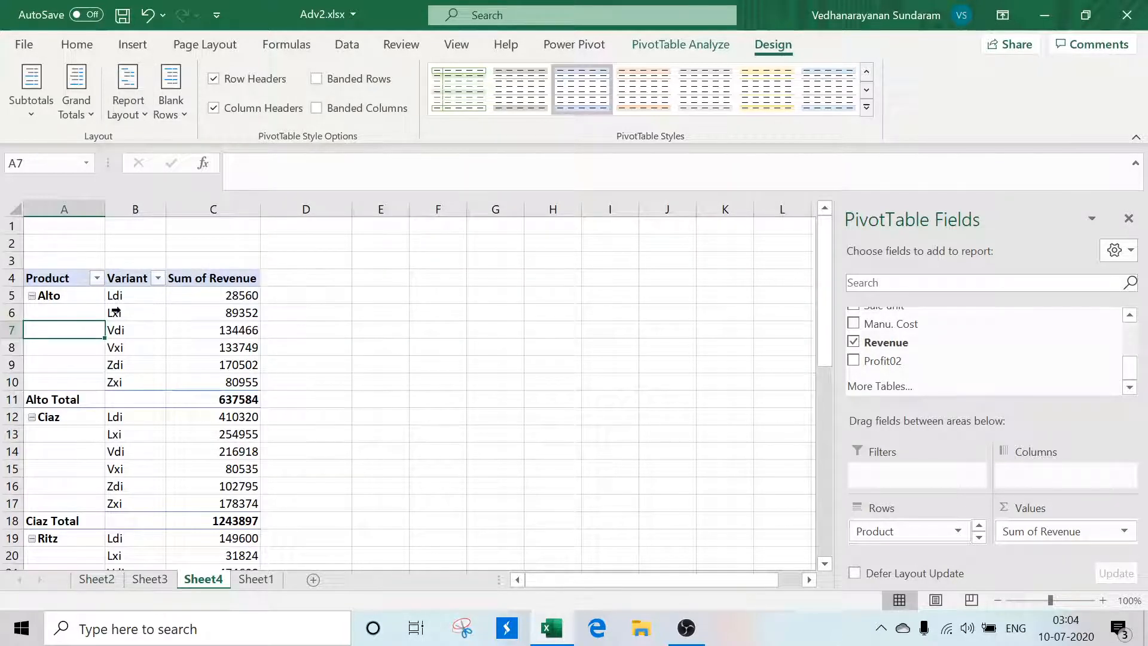
pyautogui.click(152, 312)
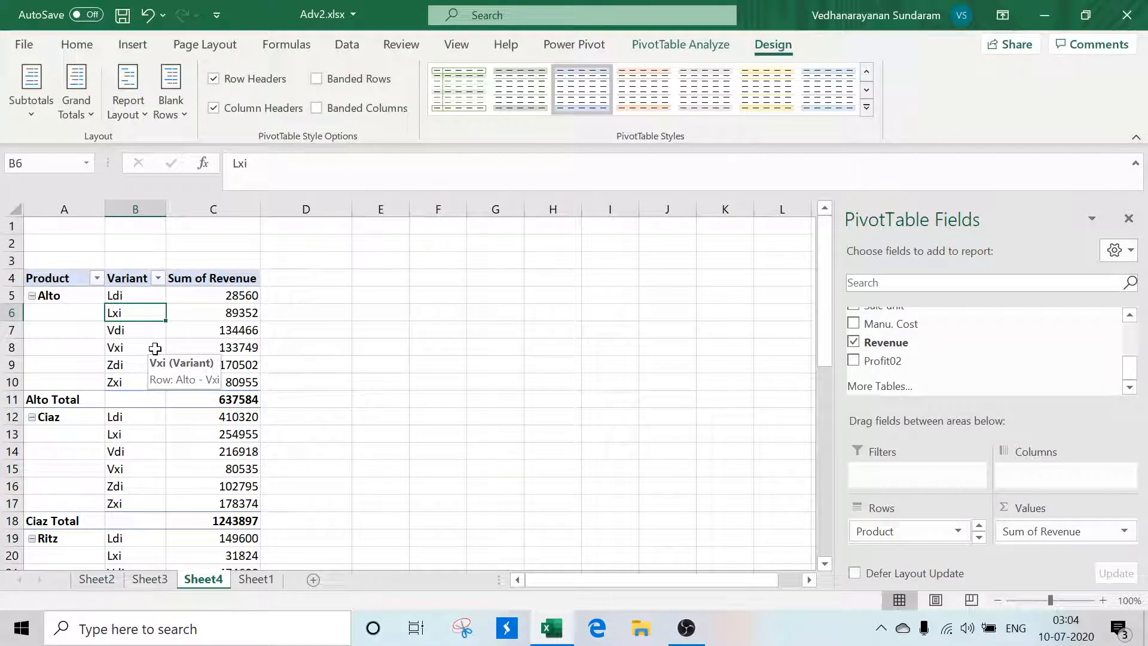
# Step: Return the PivotTable report from Tabular Form to Compact Form
pyautogui.click(129, 117)
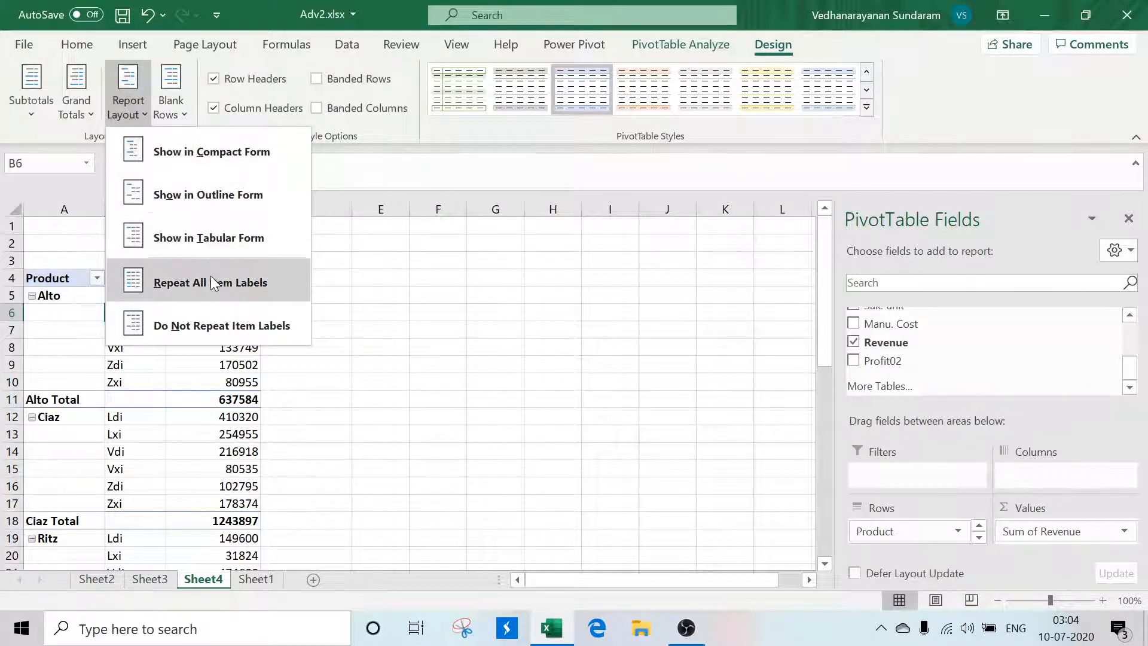
pyautogui.click(209, 152)
pyautogui.click(295, 362)
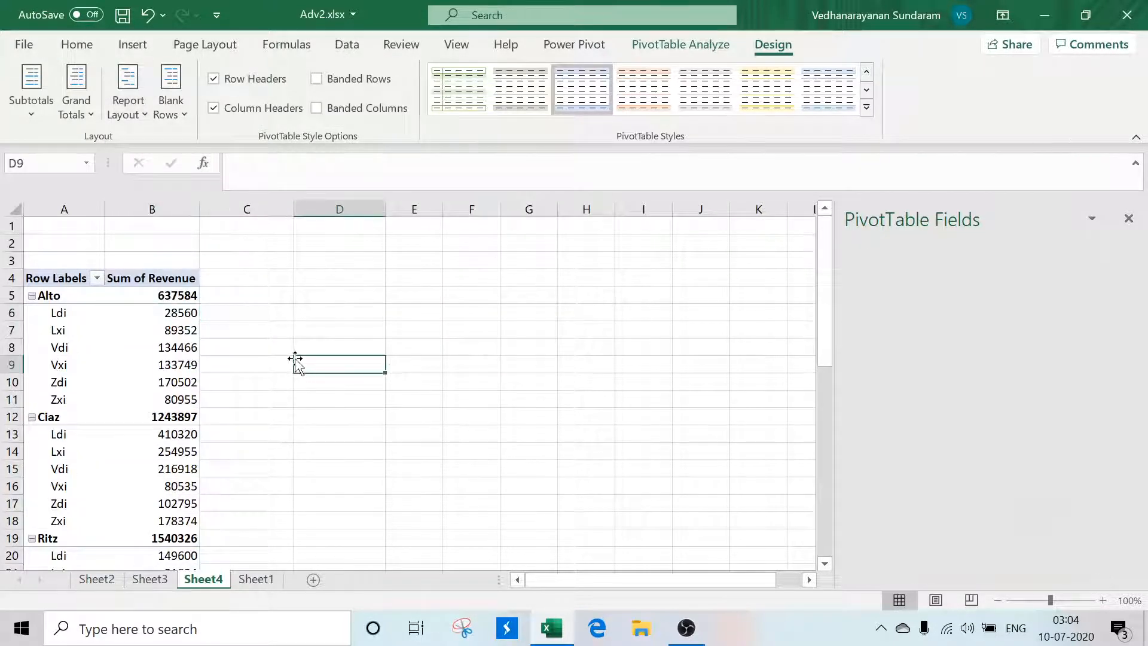
# Step: Insert a blank line after each product group in the PivotTable and check the gap below Alto
pyautogui.click(88, 328)
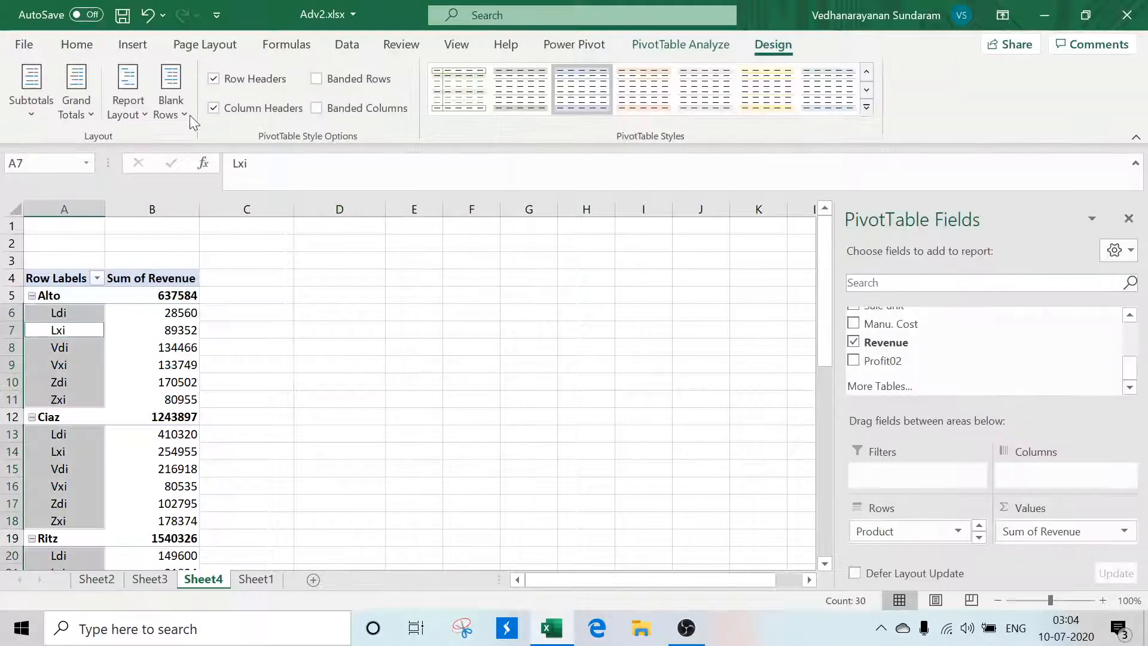
pyautogui.click(181, 111)
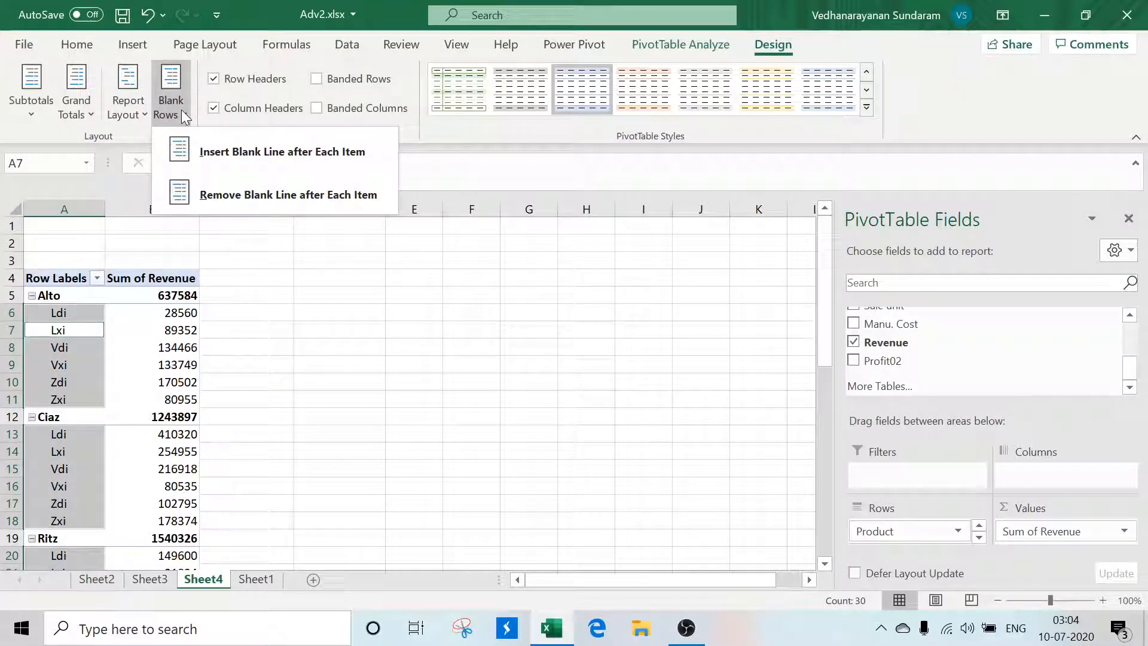
pyautogui.click(260, 151)
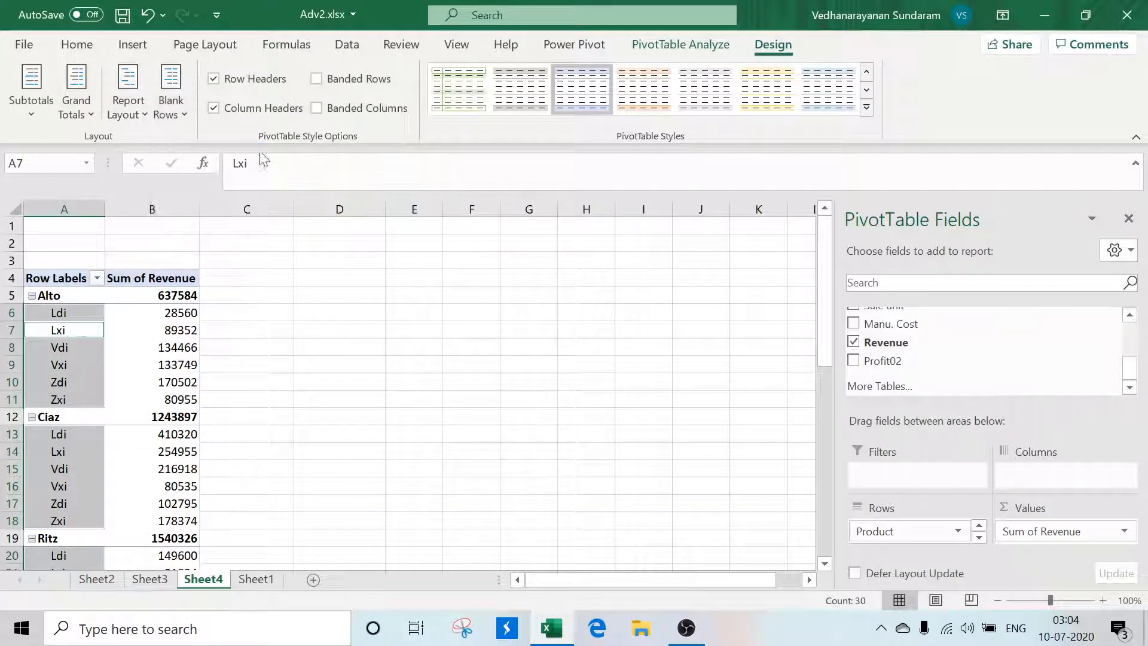
pyautogui.click(303, 353)
pyautogui.click(60, 418)
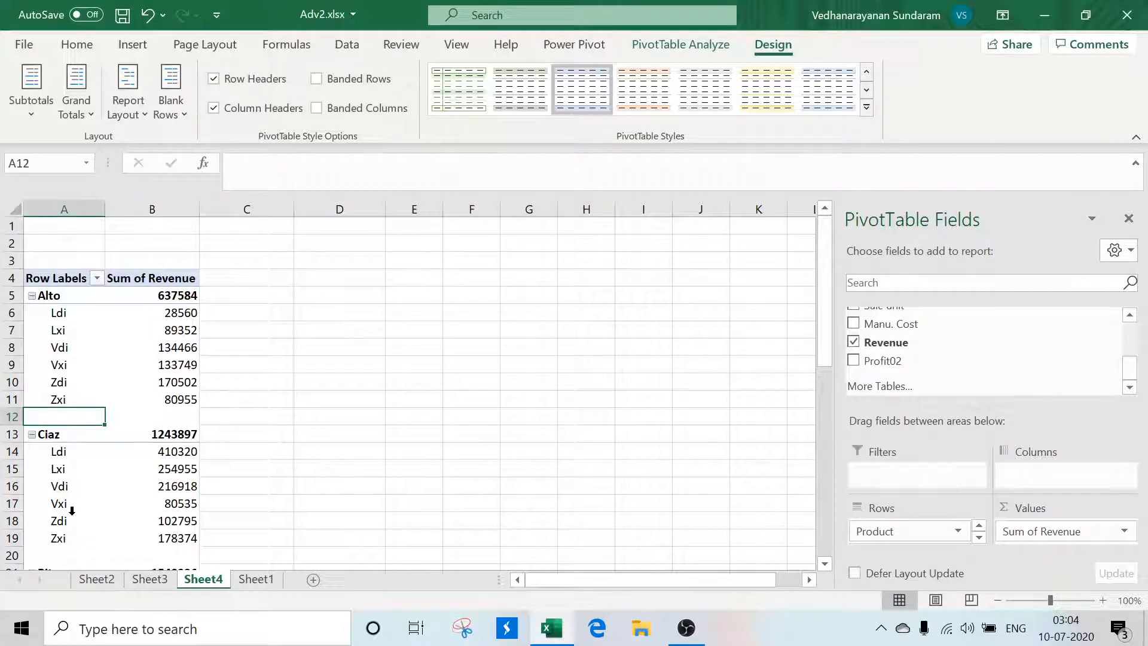
# Step: Remove the blank line after each product group in the PivotTable
pyautogui.click(177, 124)
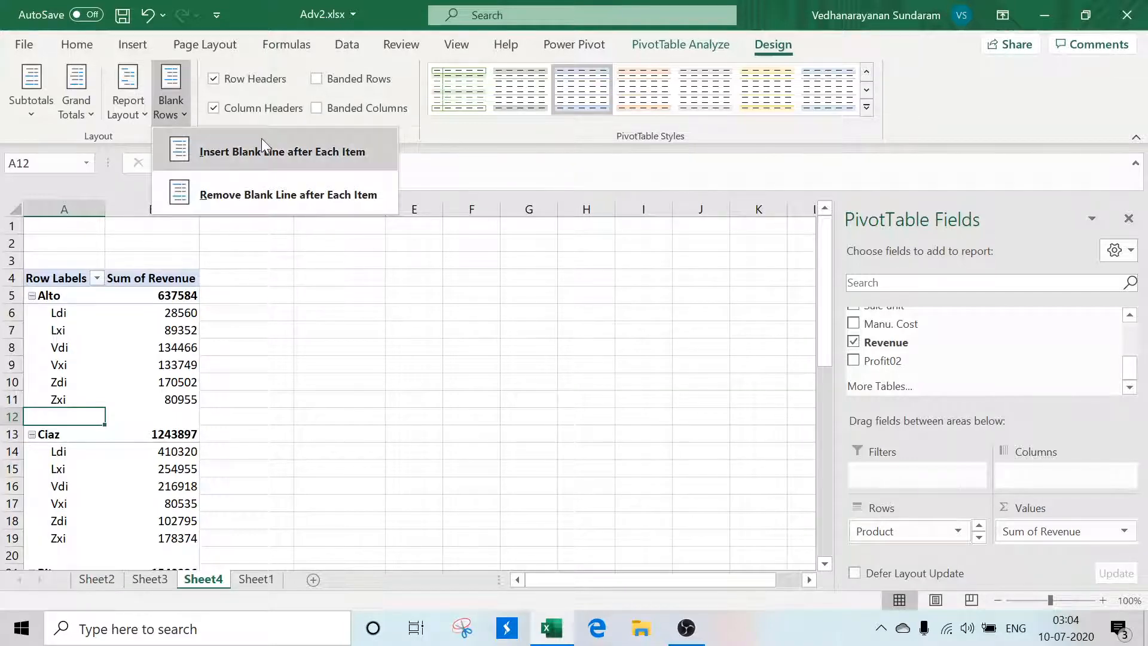
pyautogui.click(260, 185)
pyautogui.click(308, 389)
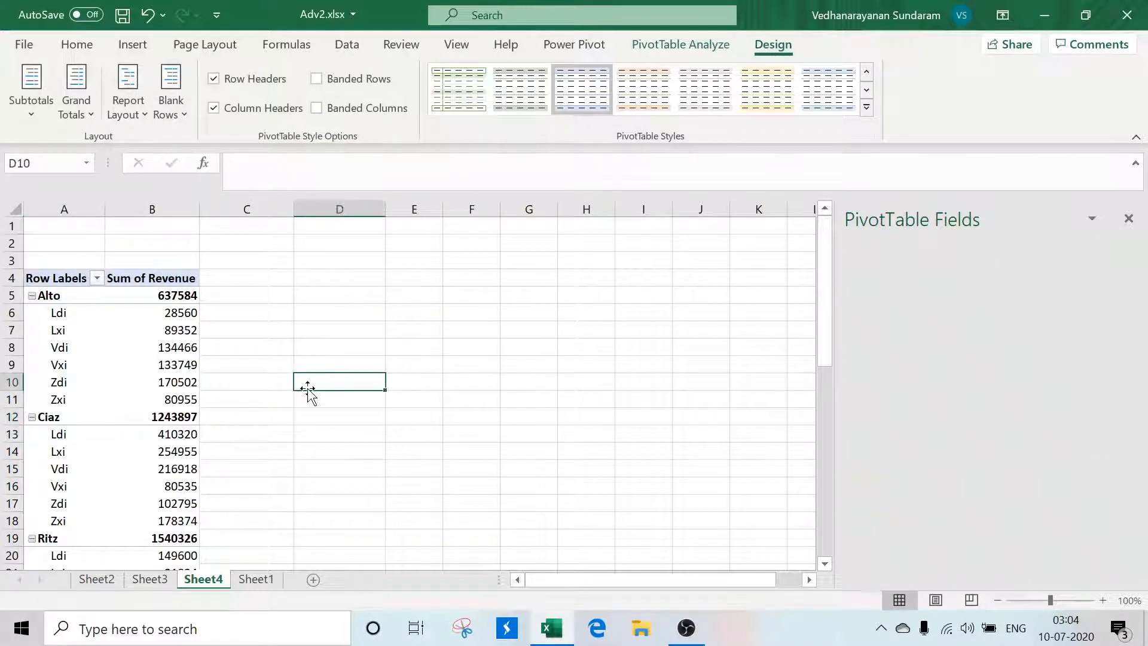